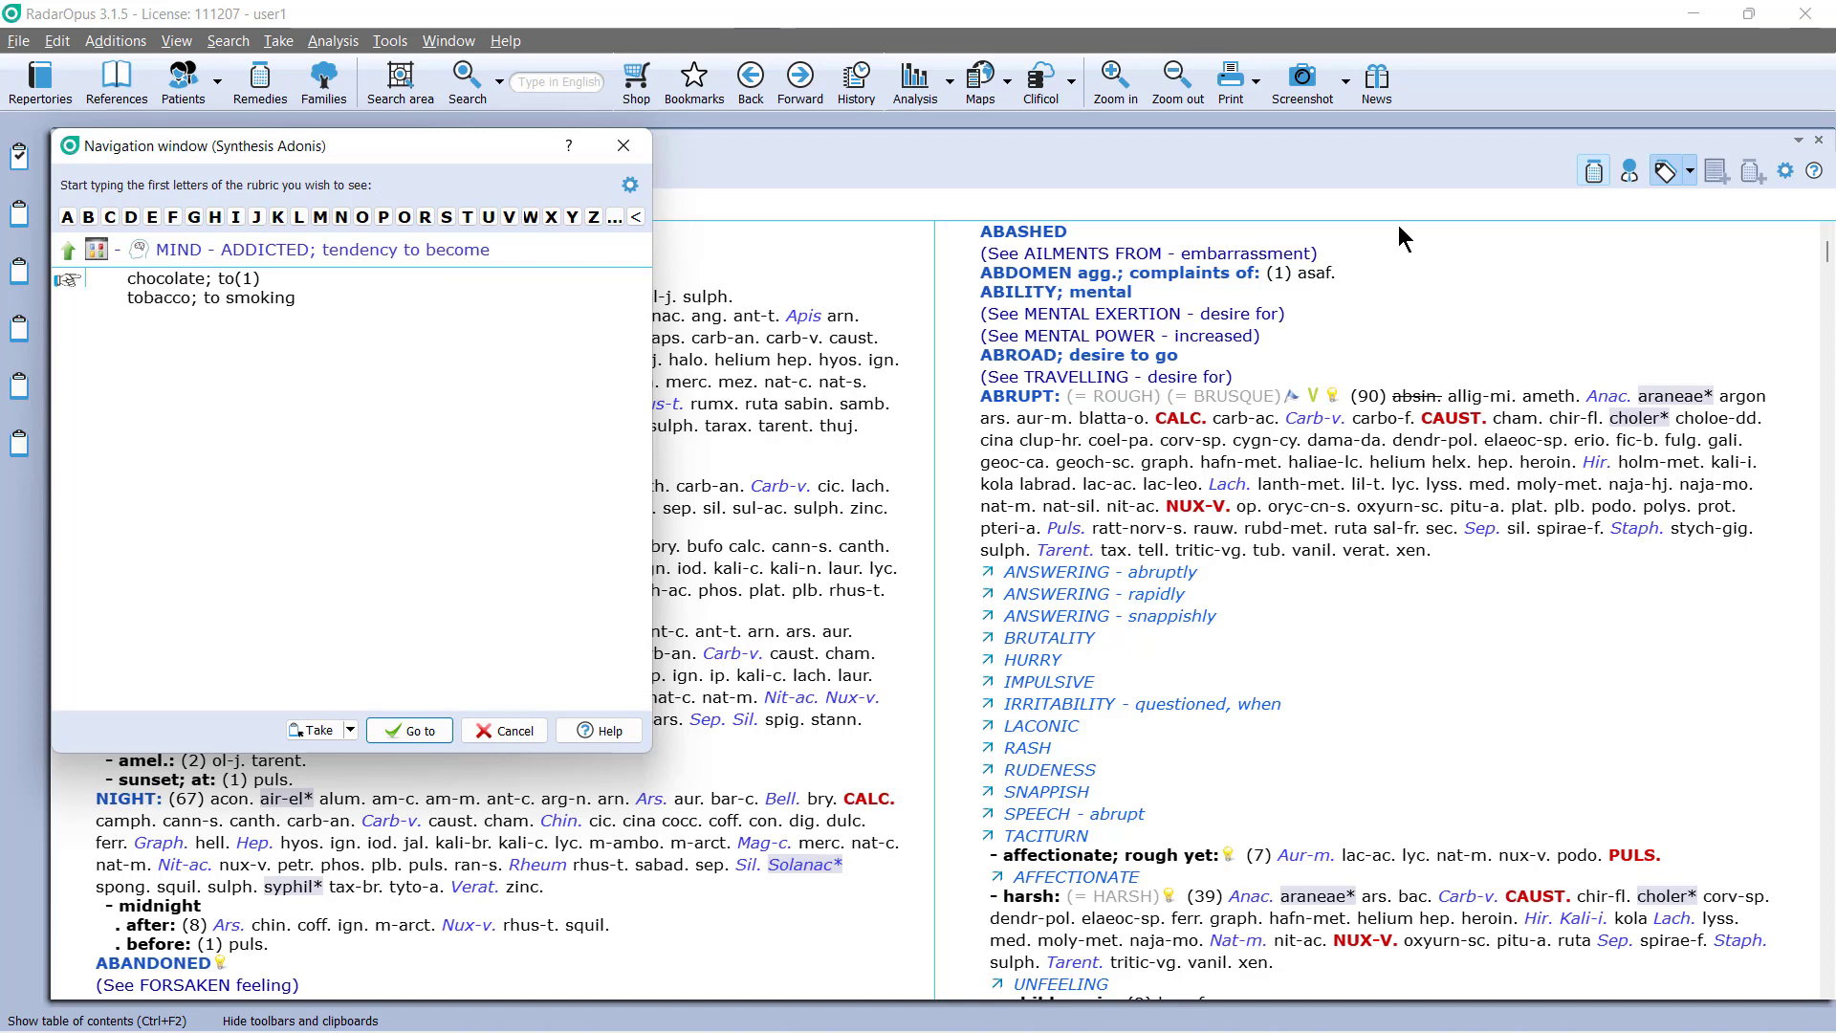
- Go to the rubric "MIND - ADDICTED; tendency to become" in Synthesis Adonis and add it to the first clipboard
{"action": "key", "text": "Return"}
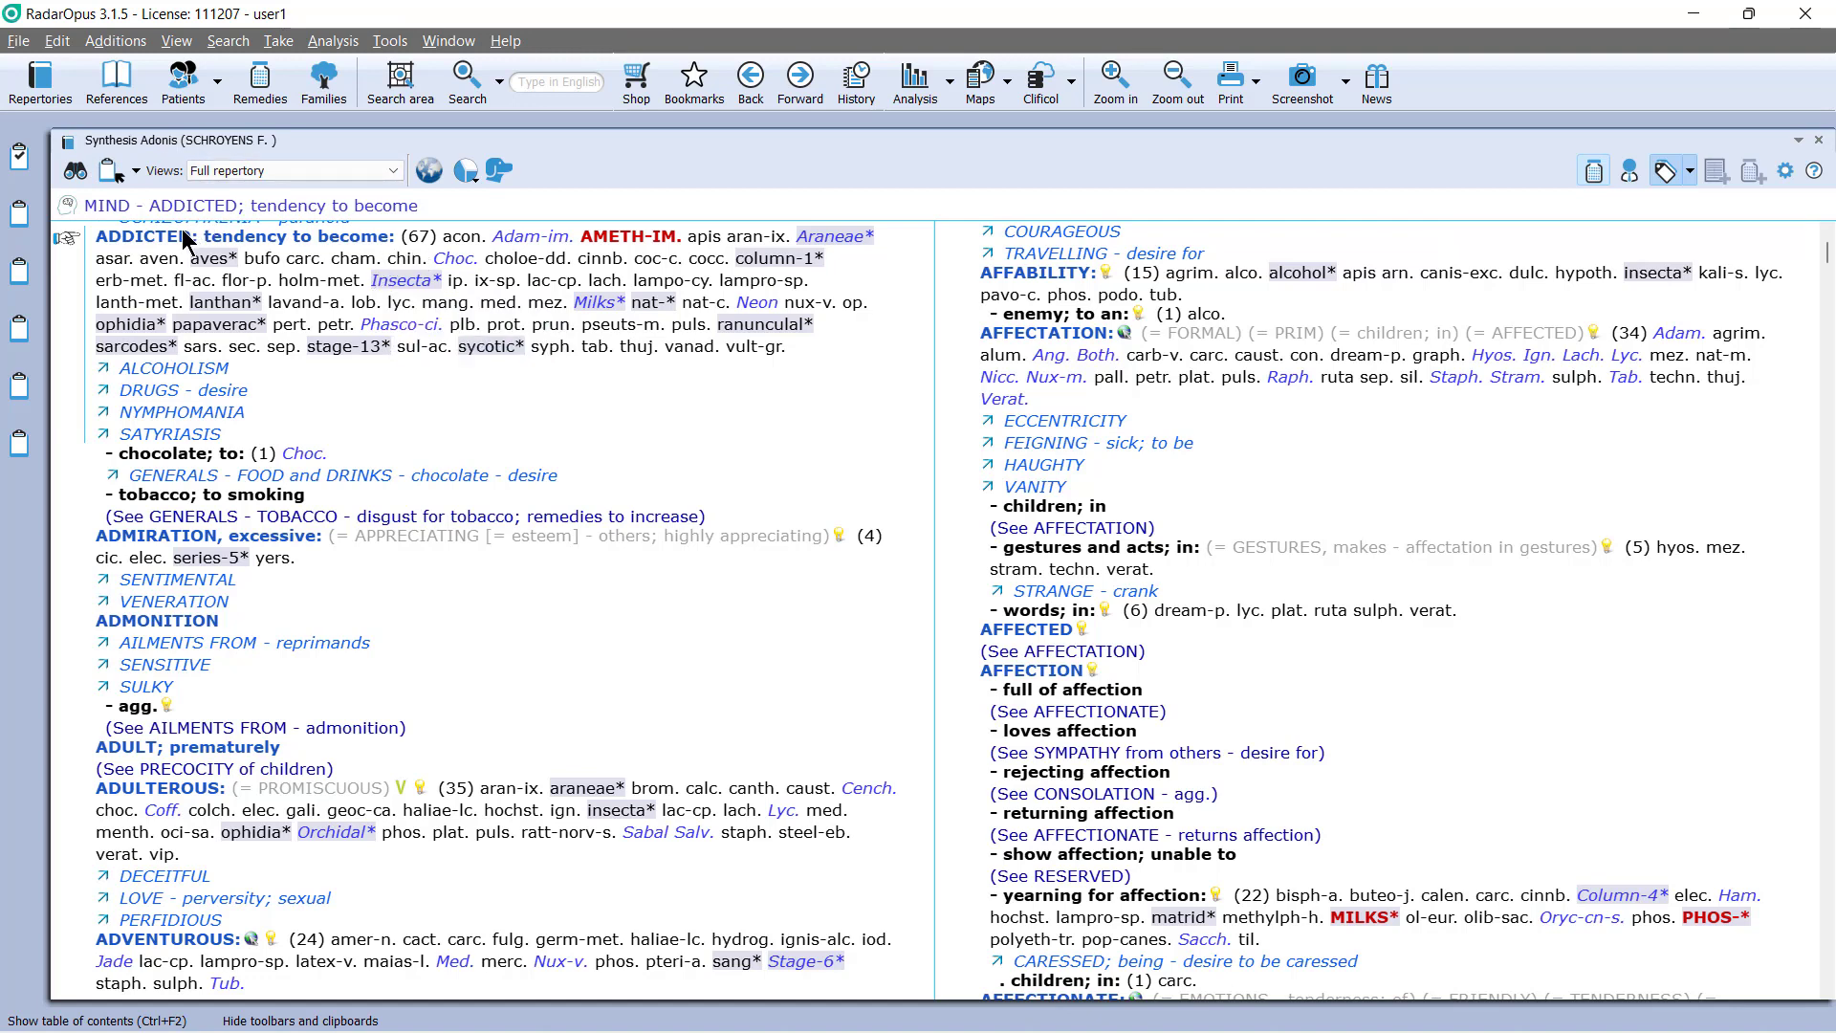
{"action": "left_click_drag", "start_coordinate": [98, 205], "coordinate": [19, 158]}
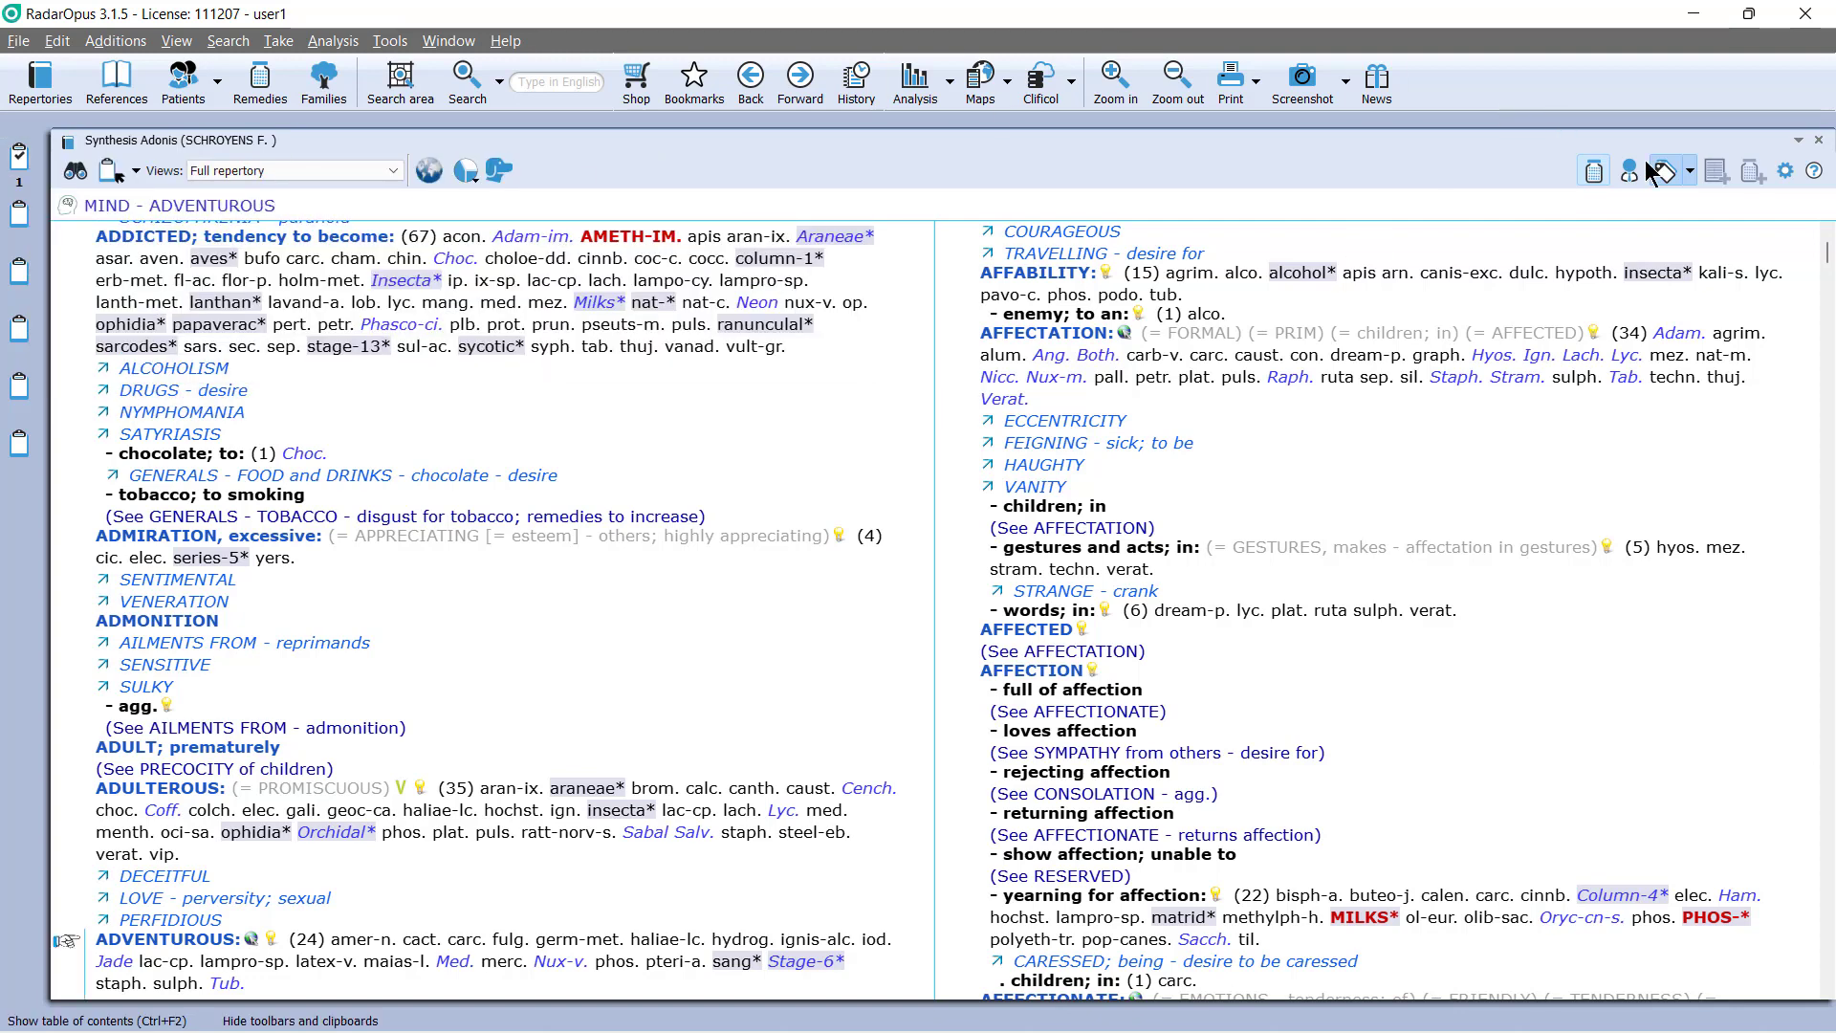
- Find the Mind rubric "ADDICTED; TENDENCY TO BECOME" in Synthesis Treasure Edition 2009V and add it to the first clipboard
{"action": "left_click", "coordinate": [1797, 143]}
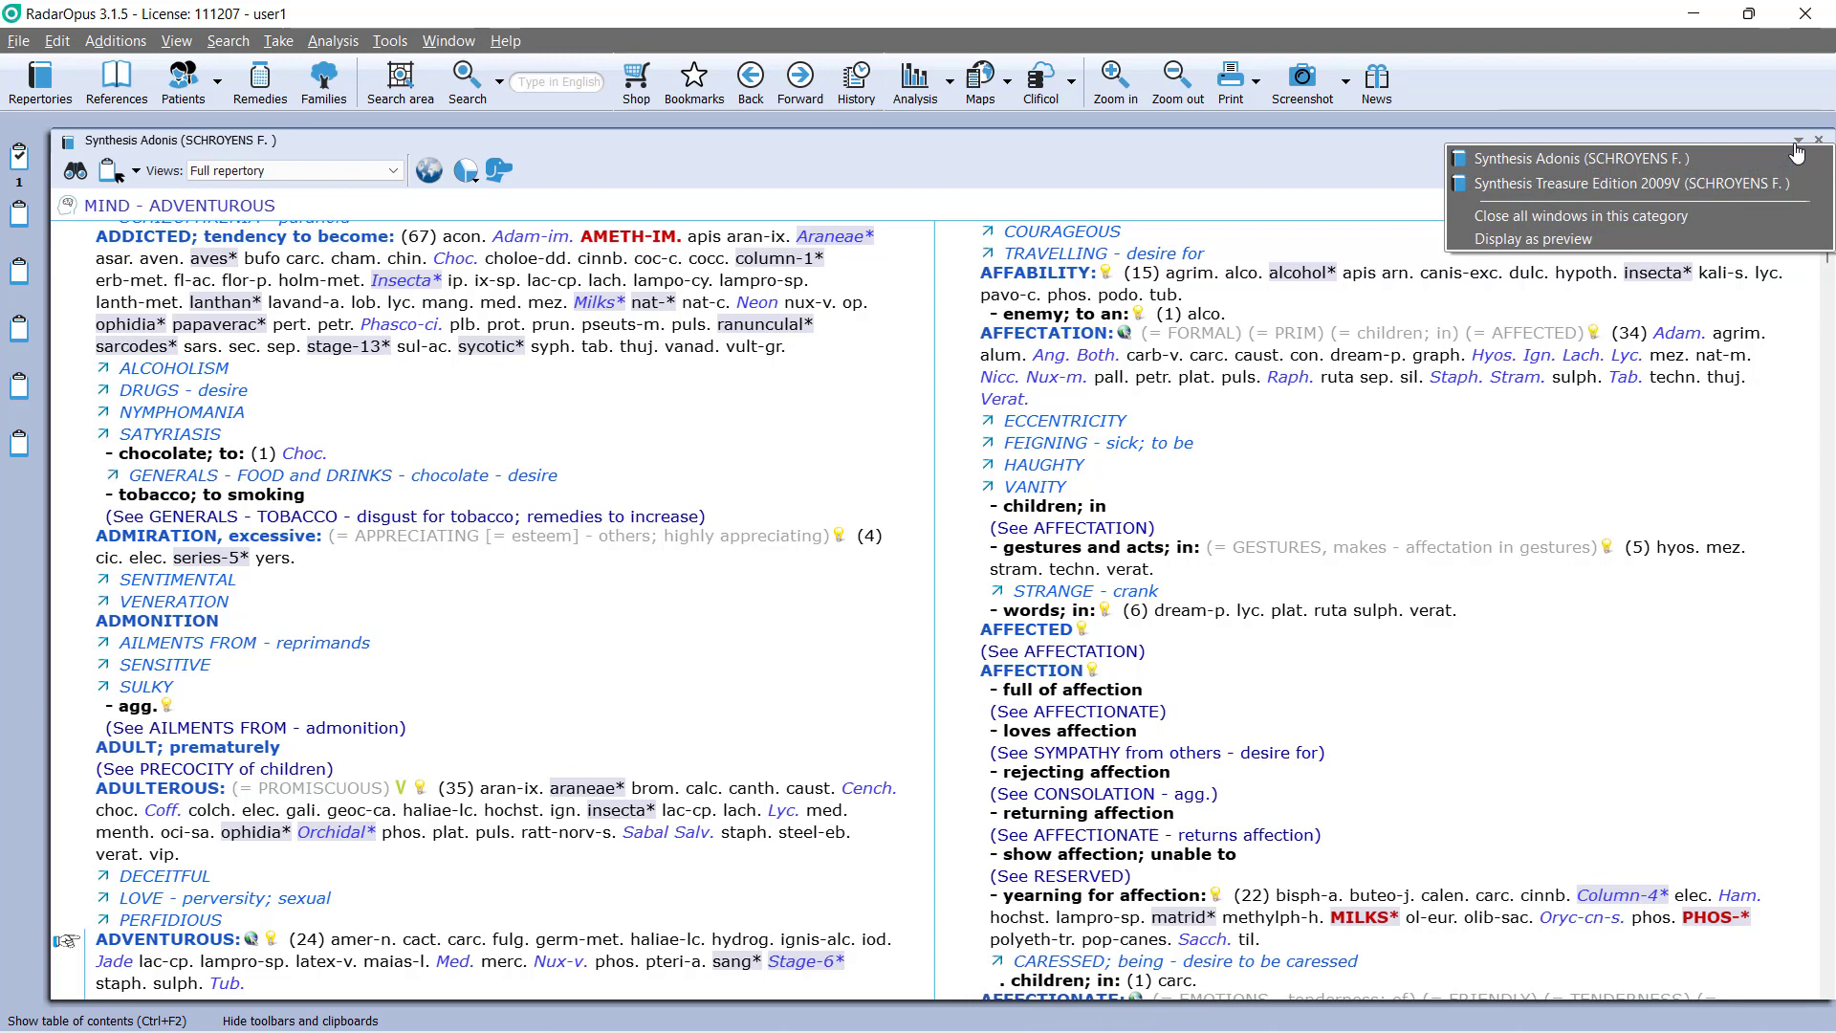
{"action": "left_click", "coordinate": [1717, 185]}
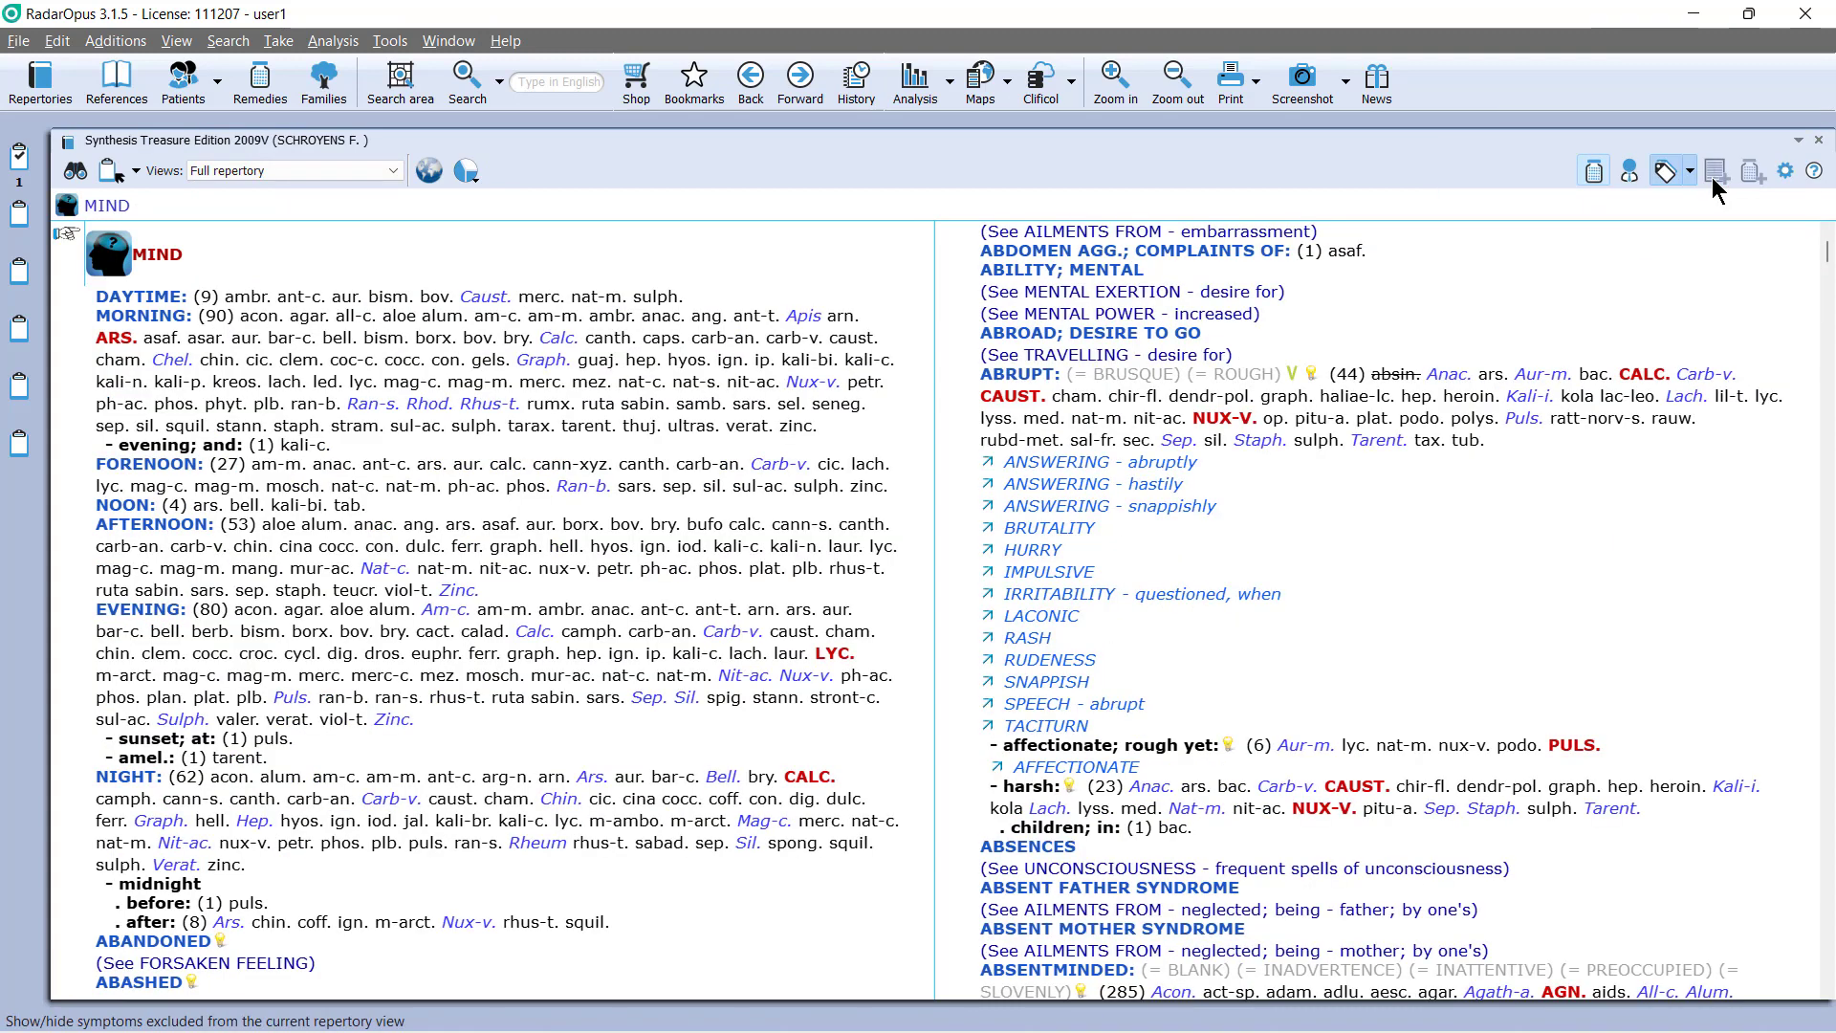
{"action": "key", "text": "ctrl+F2"}
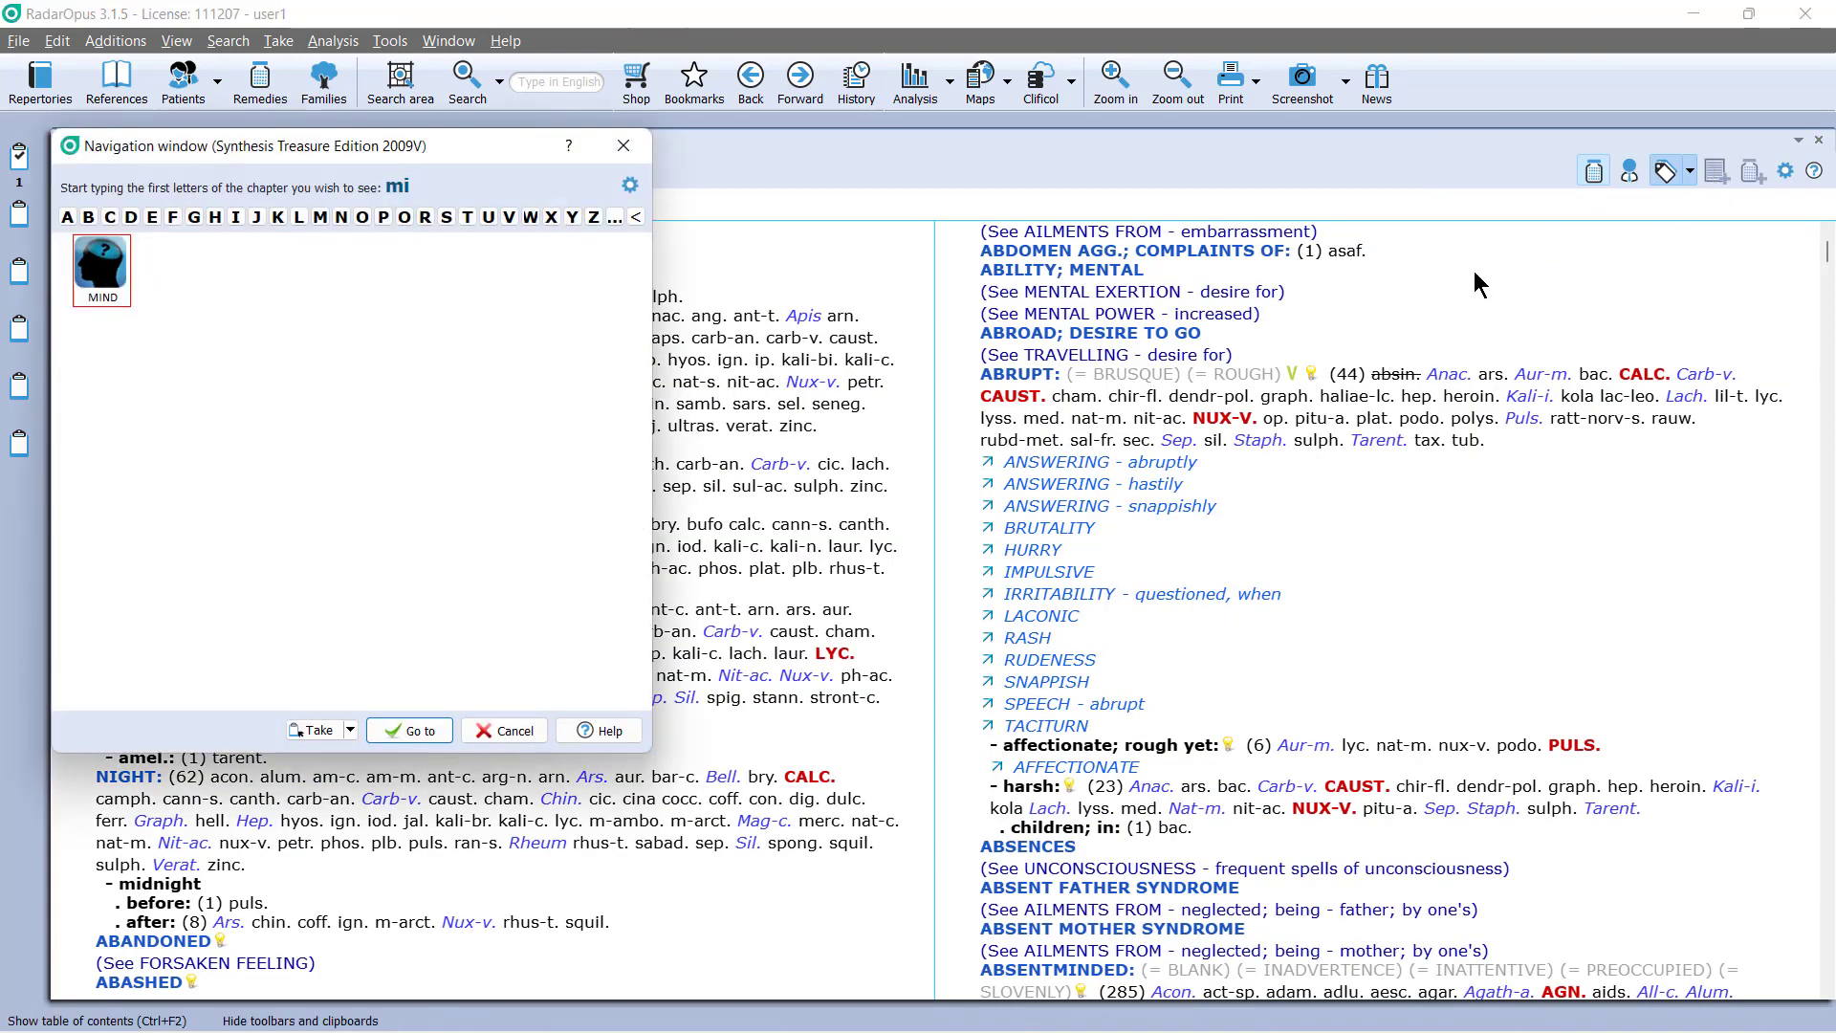
{"action": "type", "text": "add"}
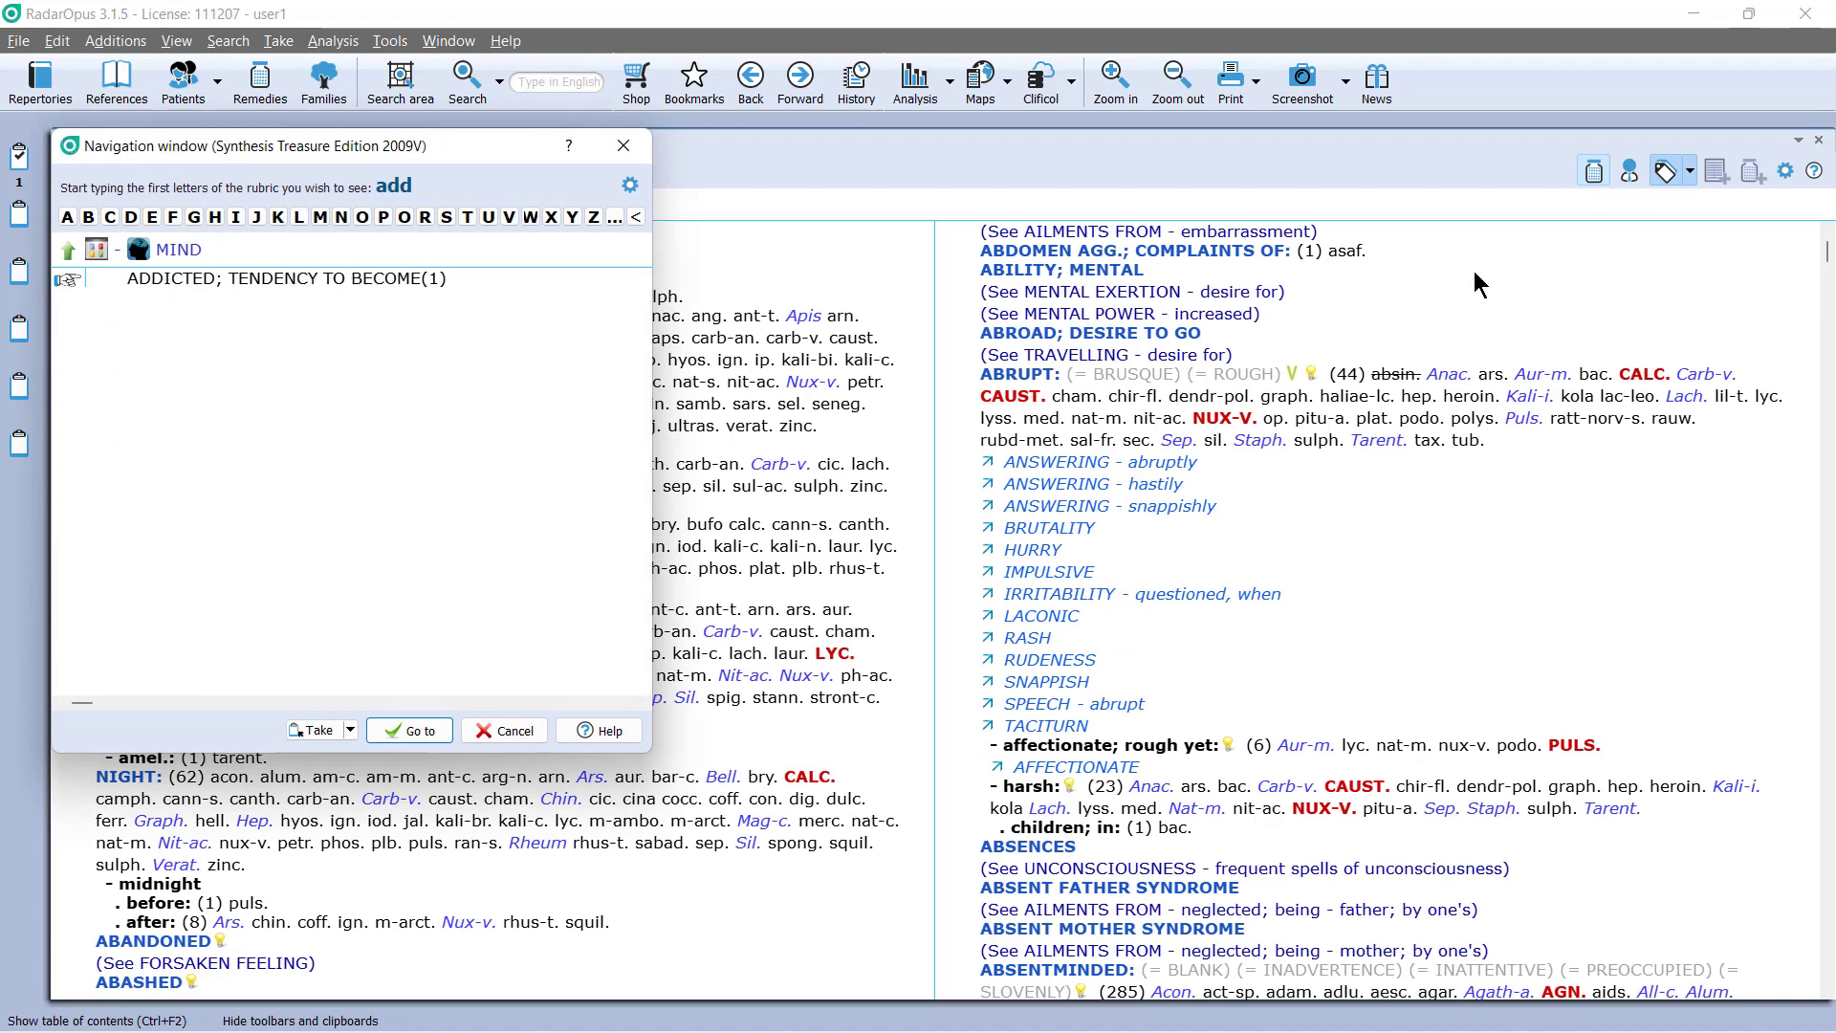
{"action": "key", "text": "Return"}
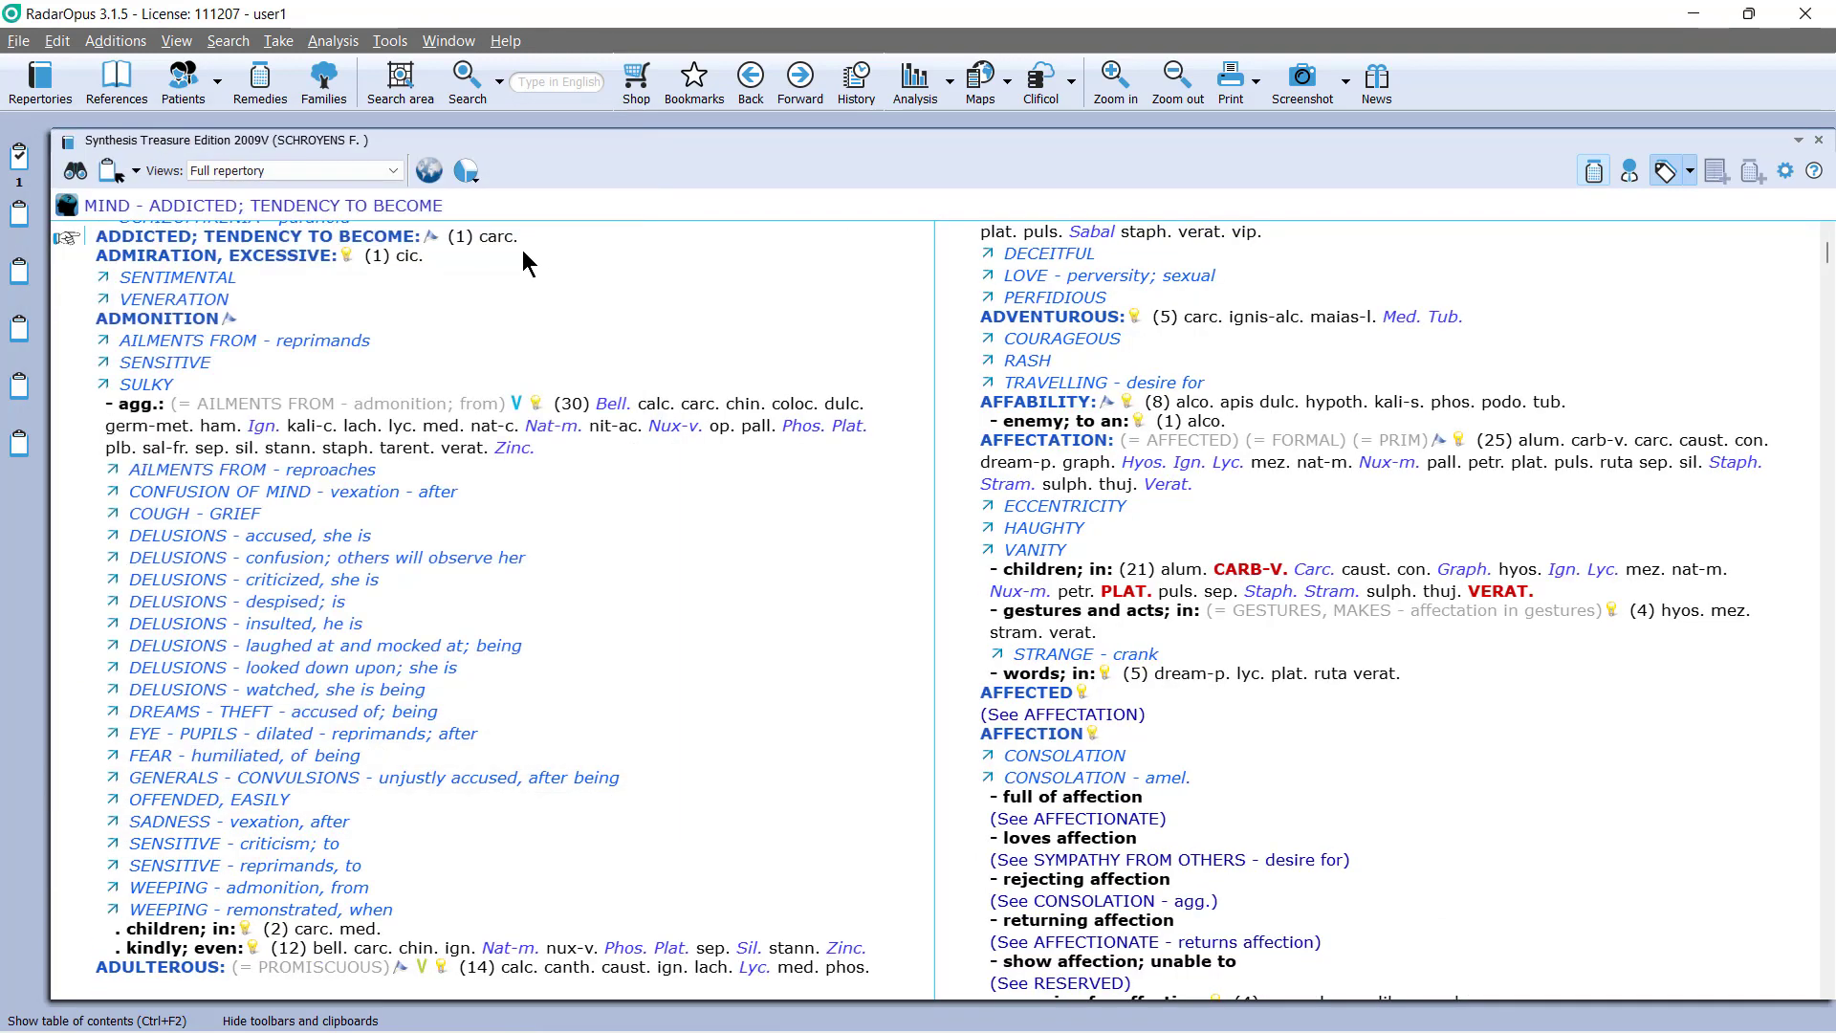
{"action": "left_click_drag", "start_coordinate": [170, 237], "coordinate": [21, 153]}
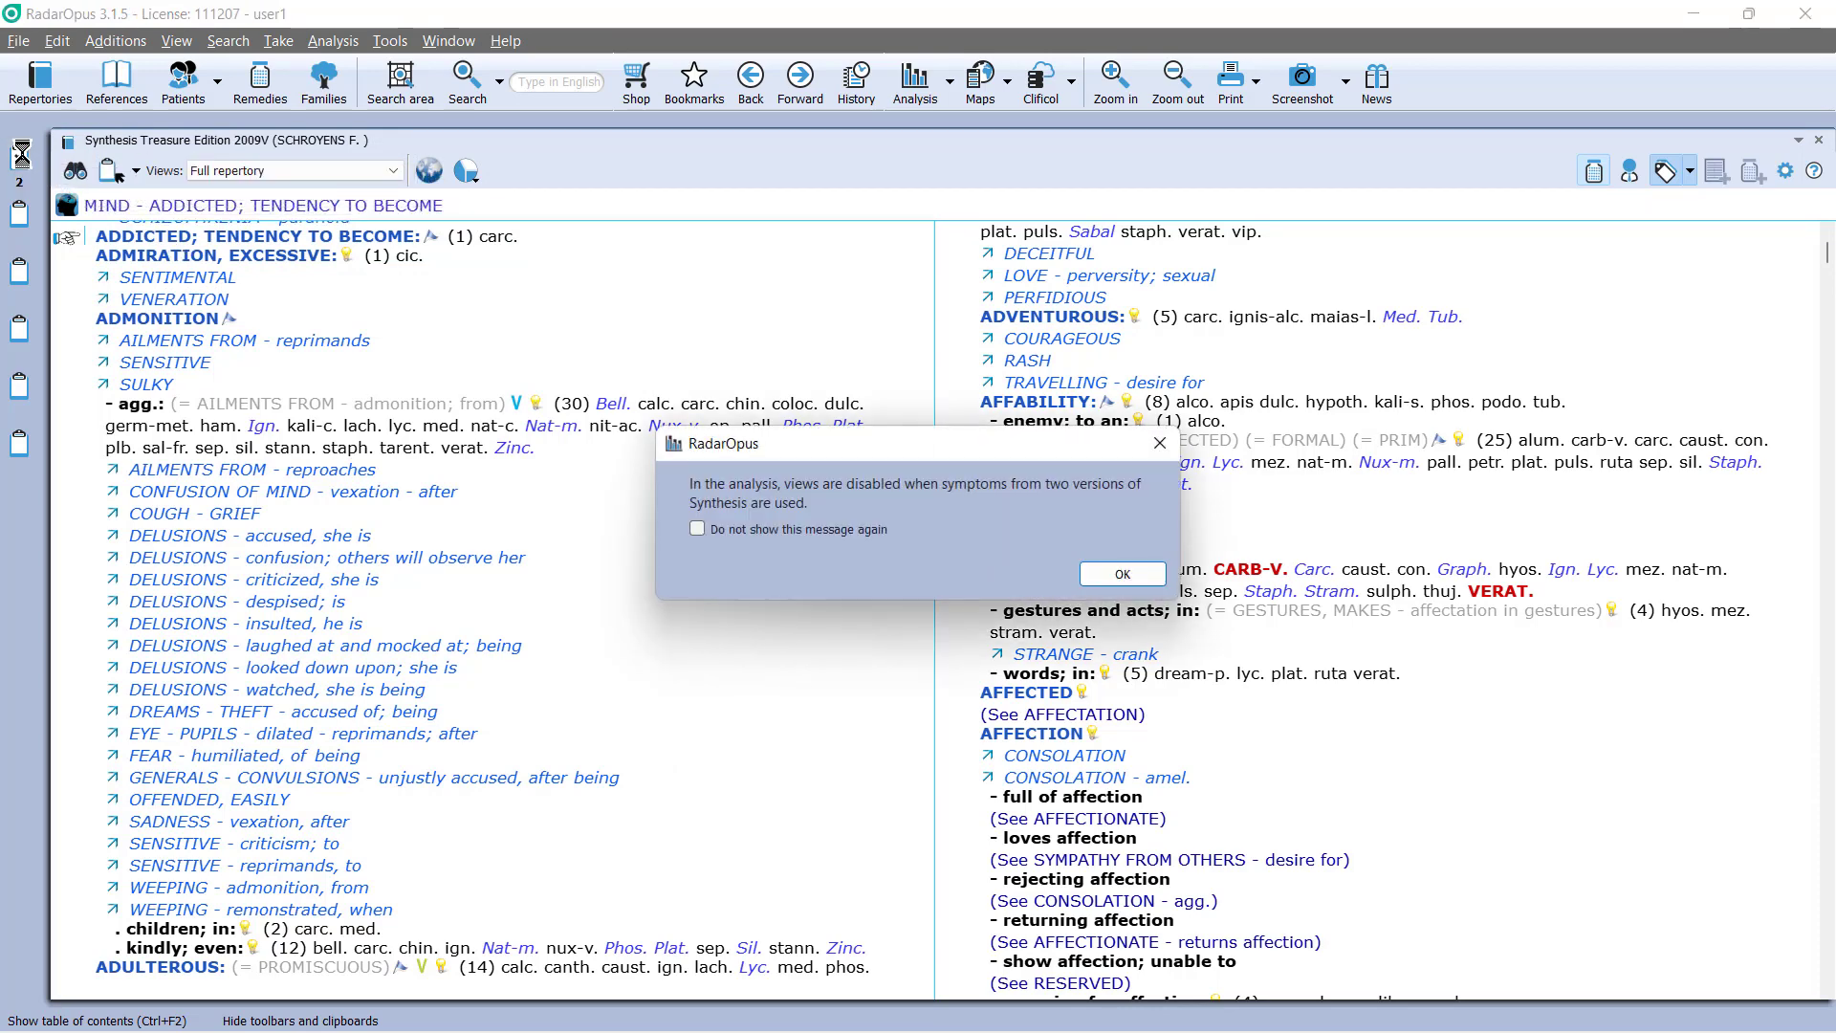
{"action": "left_click", "coordinate": [1126, 576]}
- Display the analysis, move the Treasure Edition rubric above the Adonis one, and check its origin in the rubric description
{"action": "key", "text": "F6"}
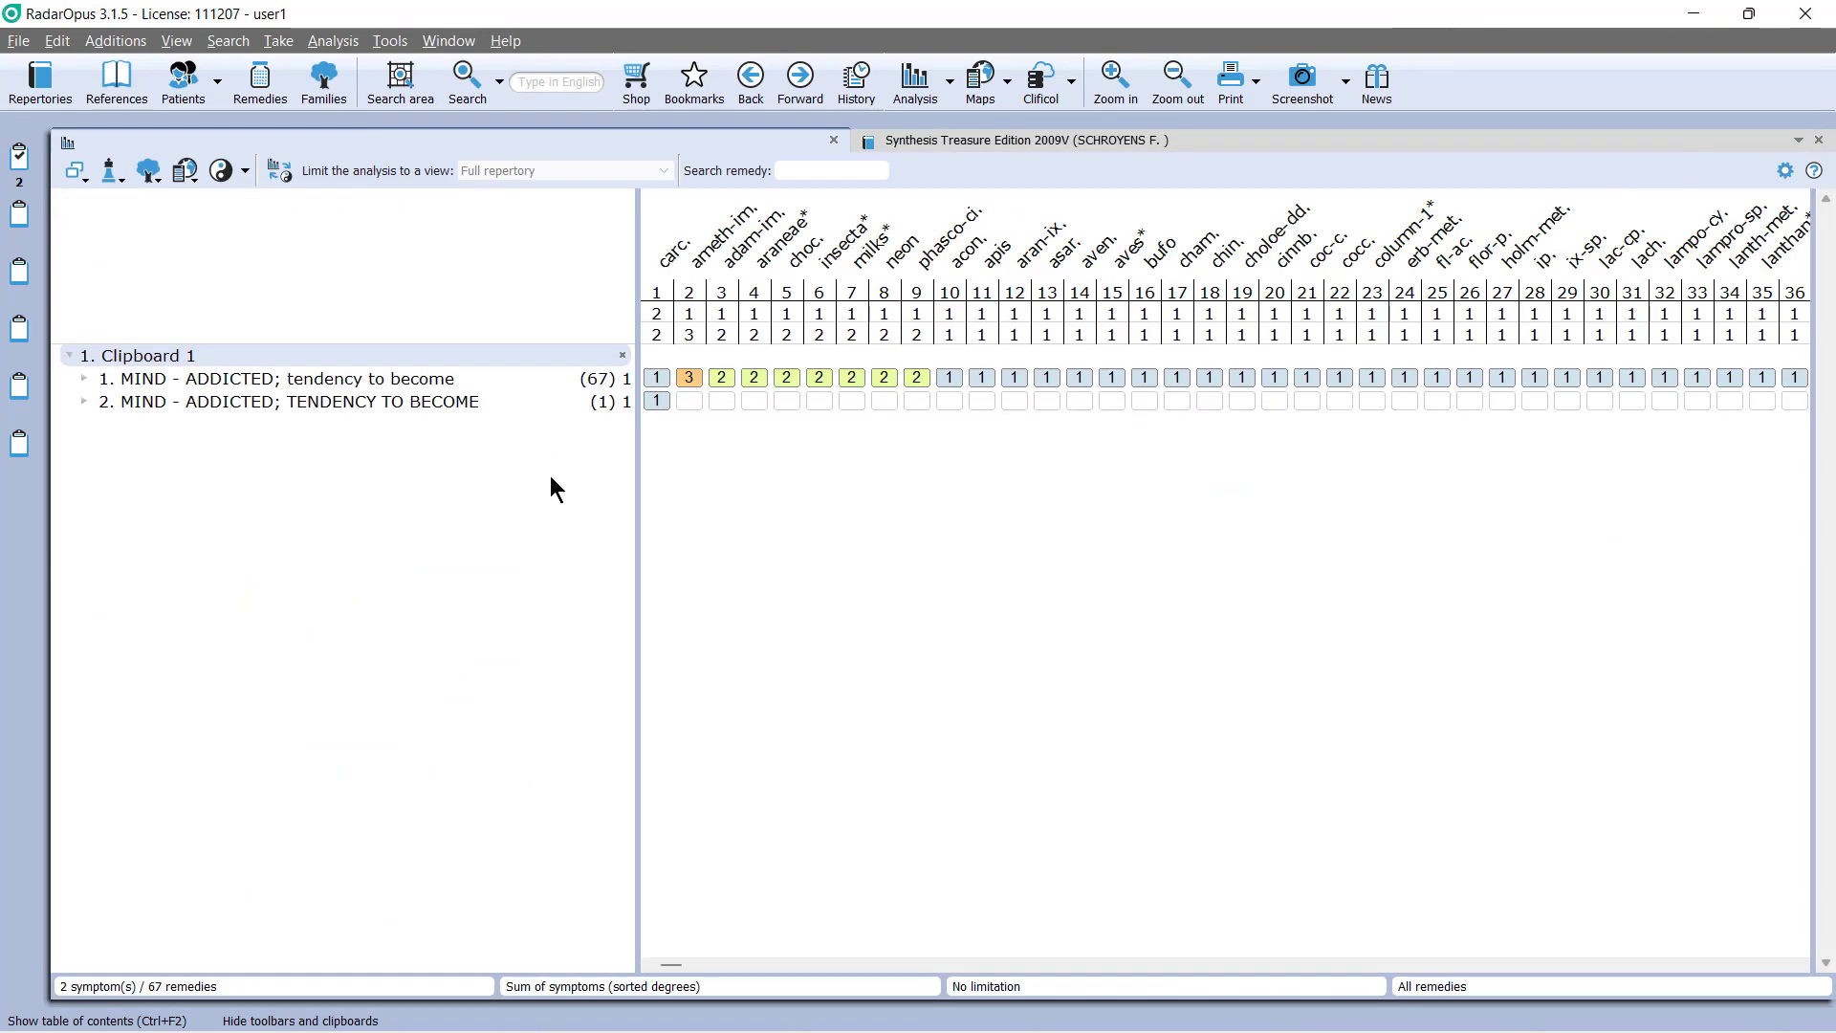
{"action": "left_click", "coordinate": [405, 402]}
{"action": "key", "text": "ctrl+Up"}
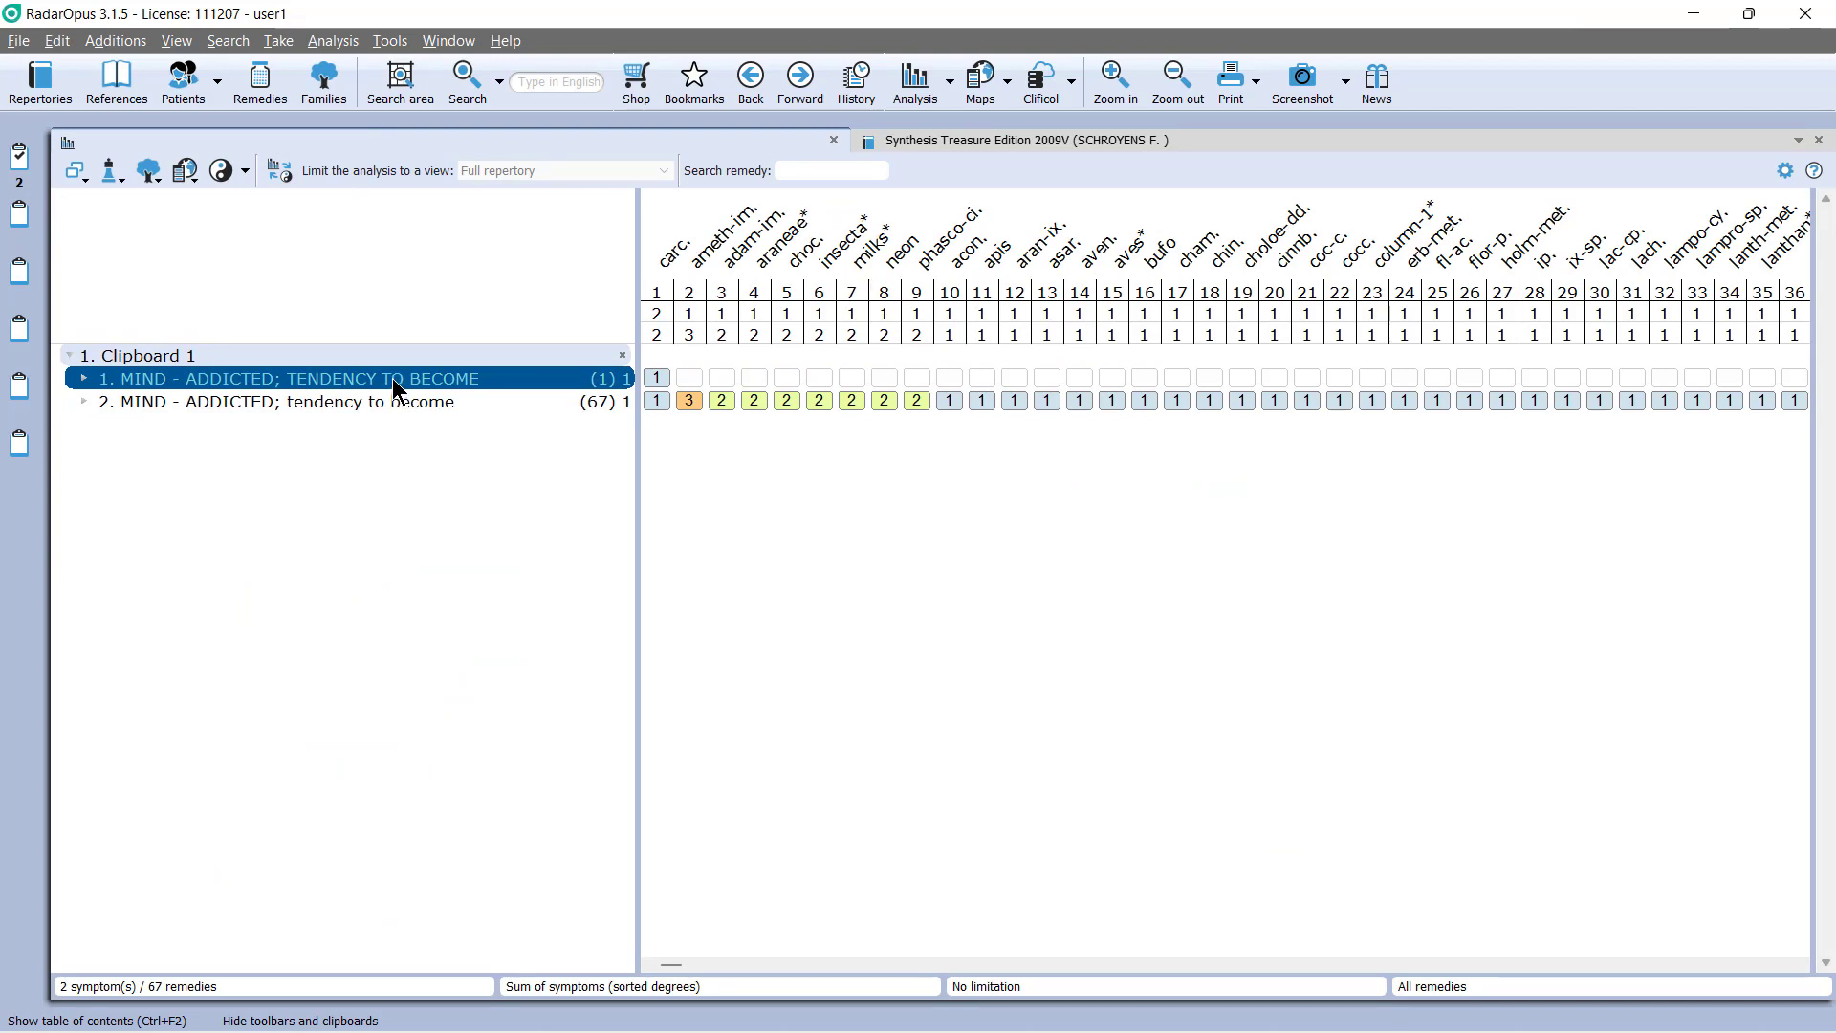
{"action": "mouse_move", "coordinate": [392, 376]}
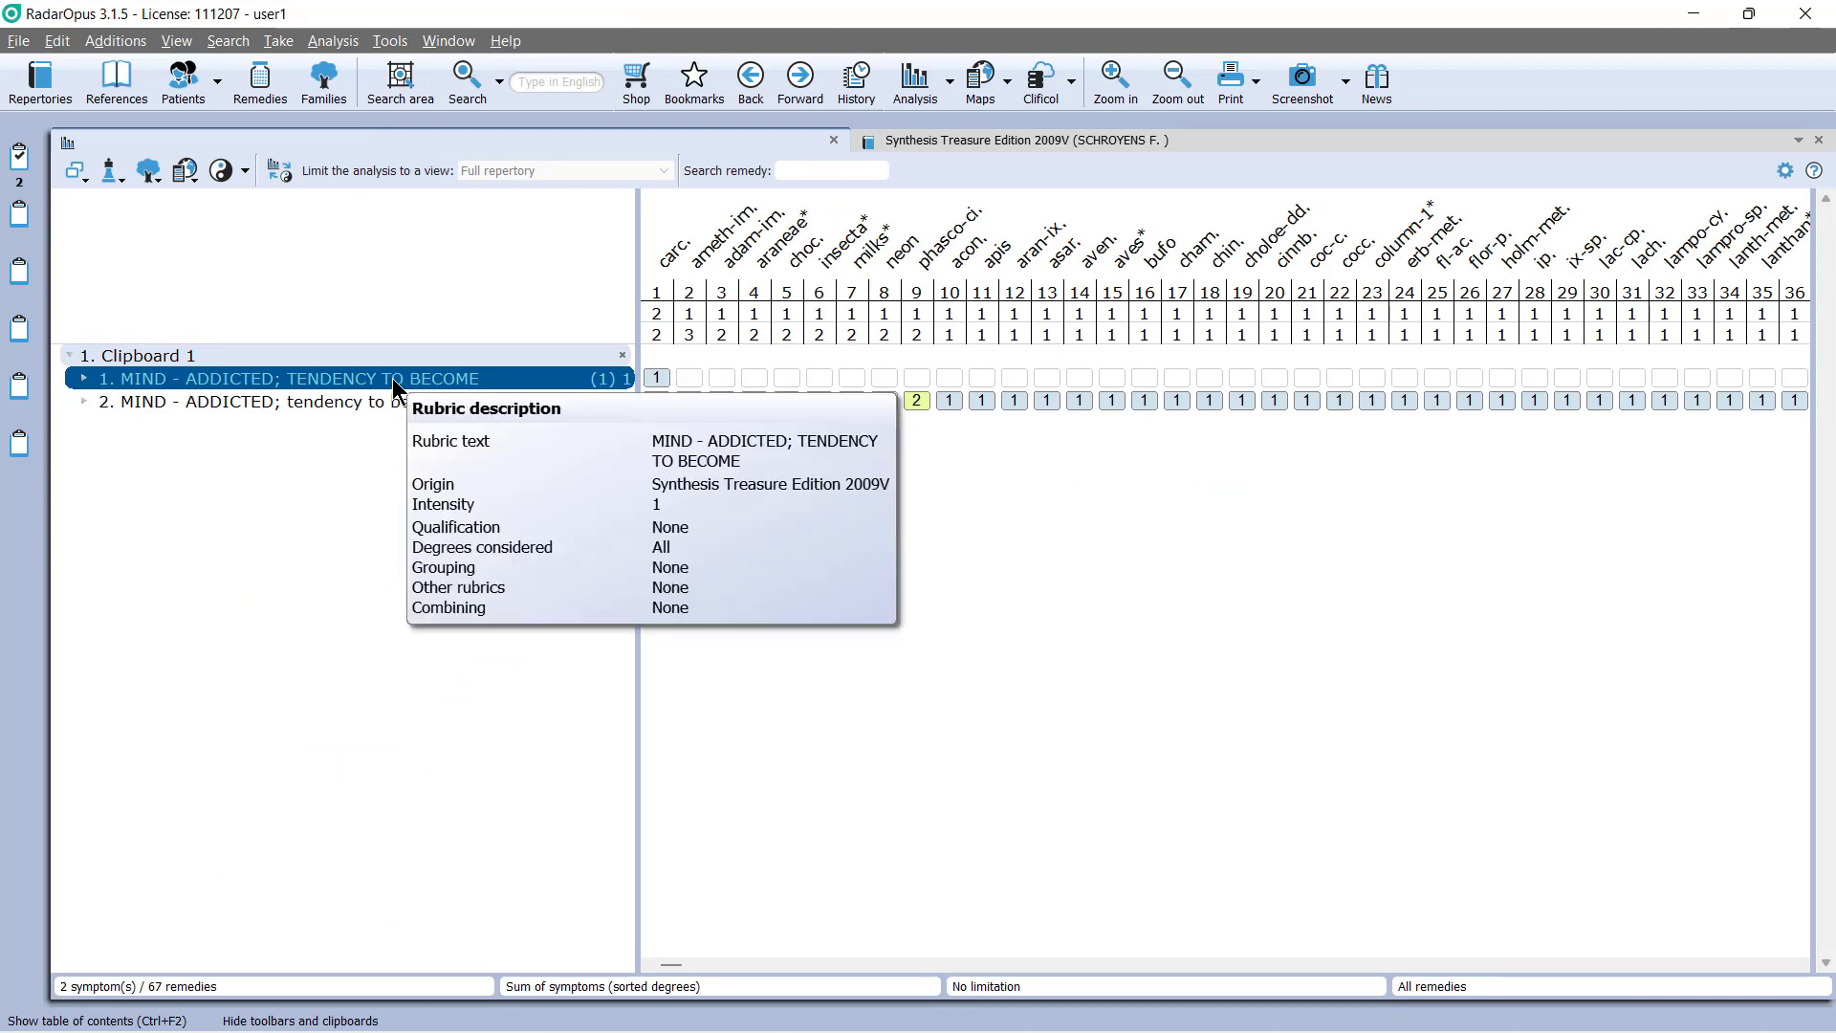
{"action": "left_click", "coordinate": [337, 402]}
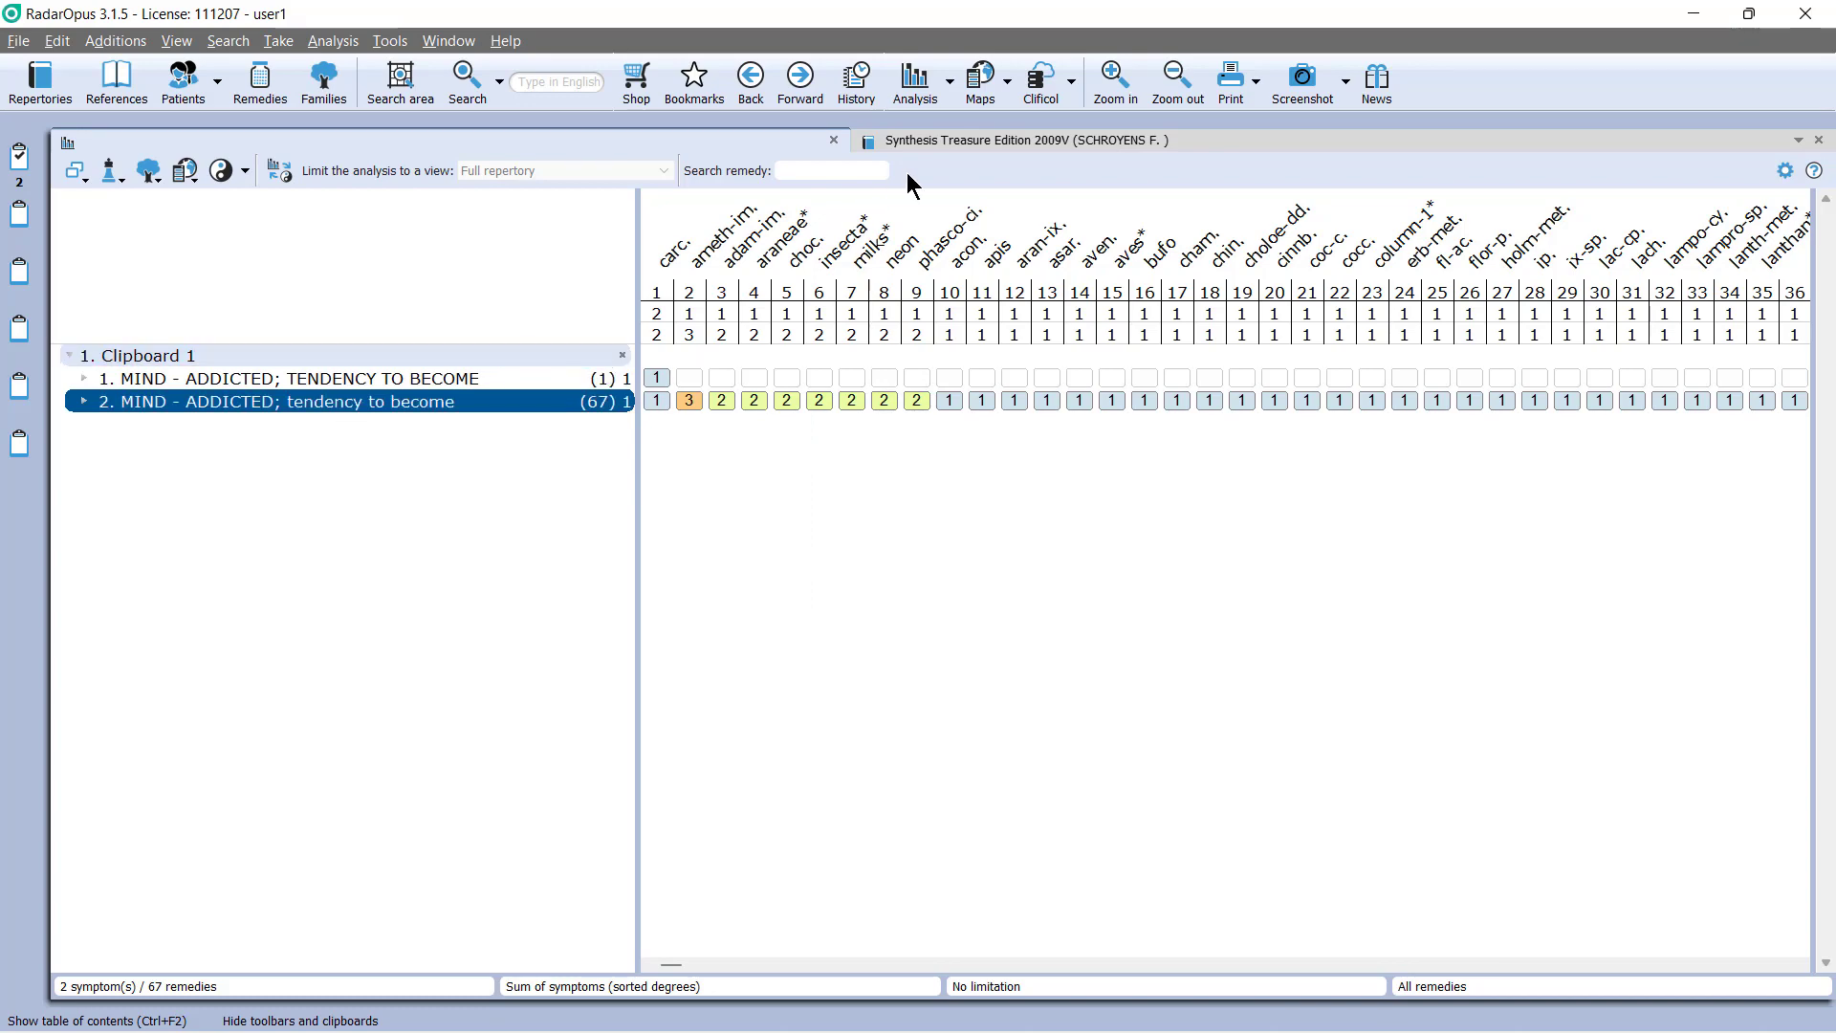
- Return to the Synthesis Adonis repertory and show the authors beside the remedies
{"action": "left_click", "coordinate": [954, 140]}
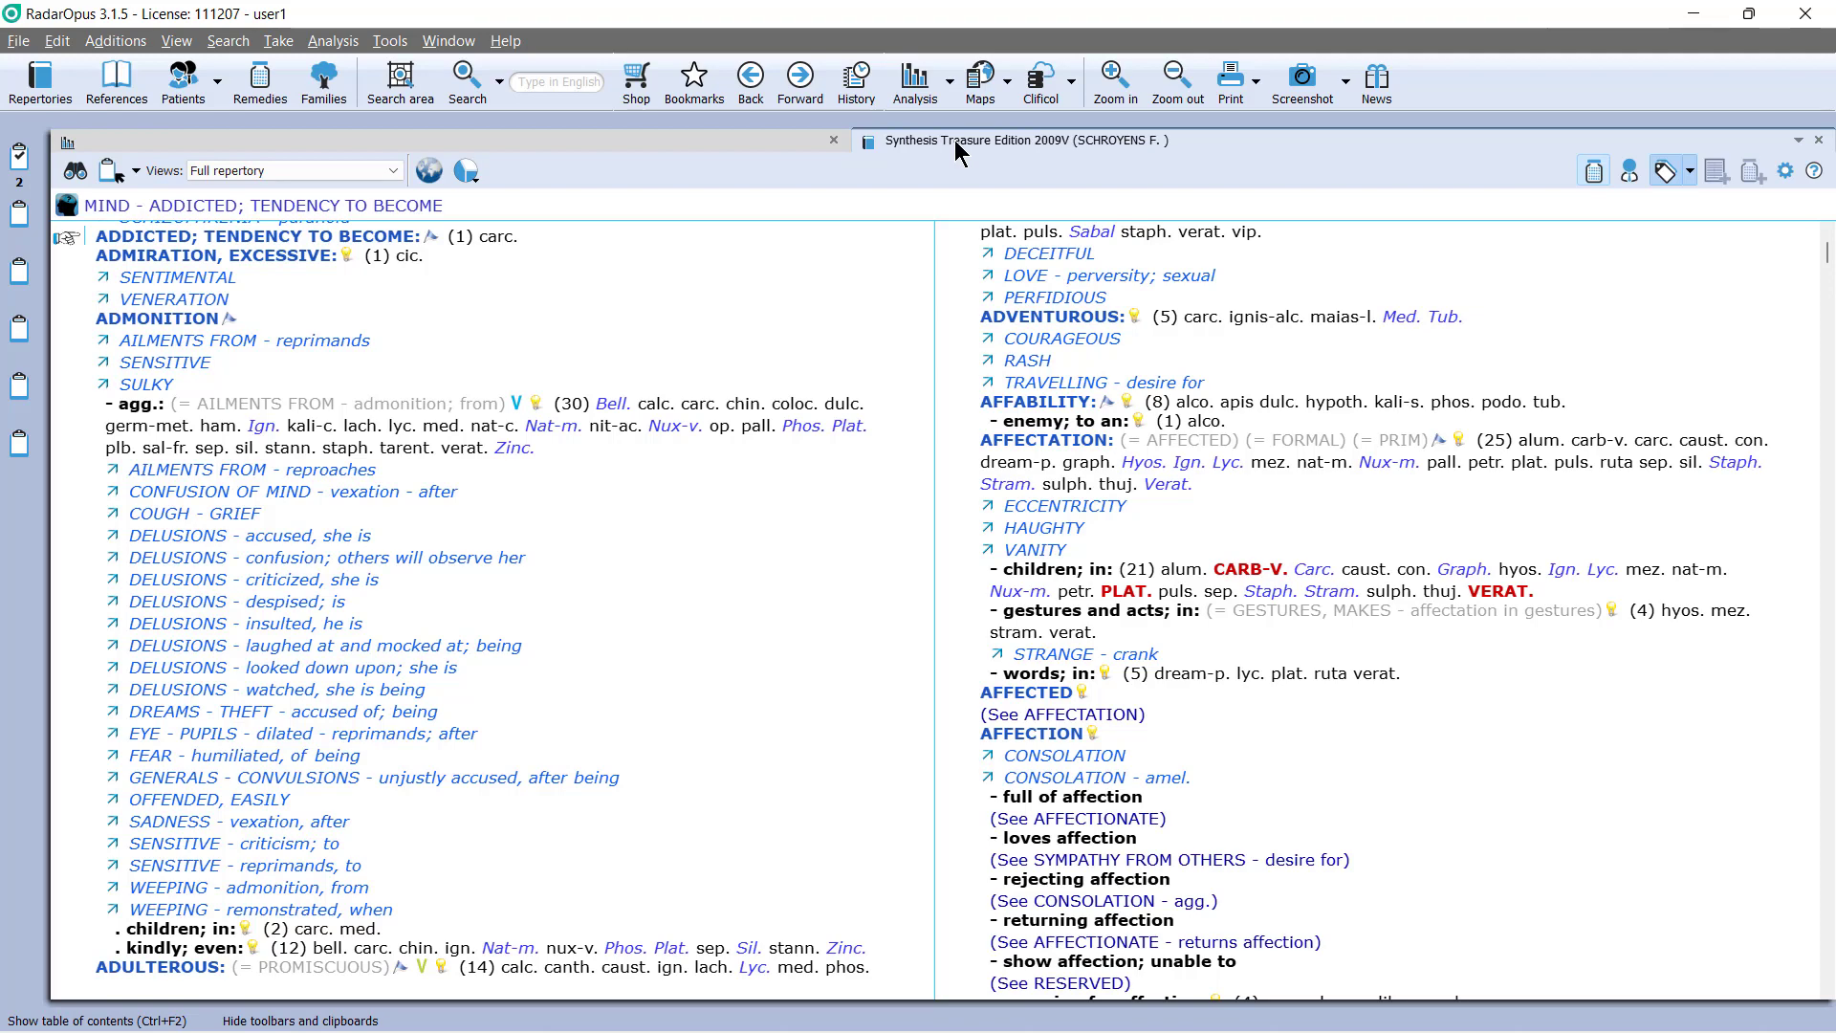
{"action": "left_click", "coordinate": [1797, 141]}
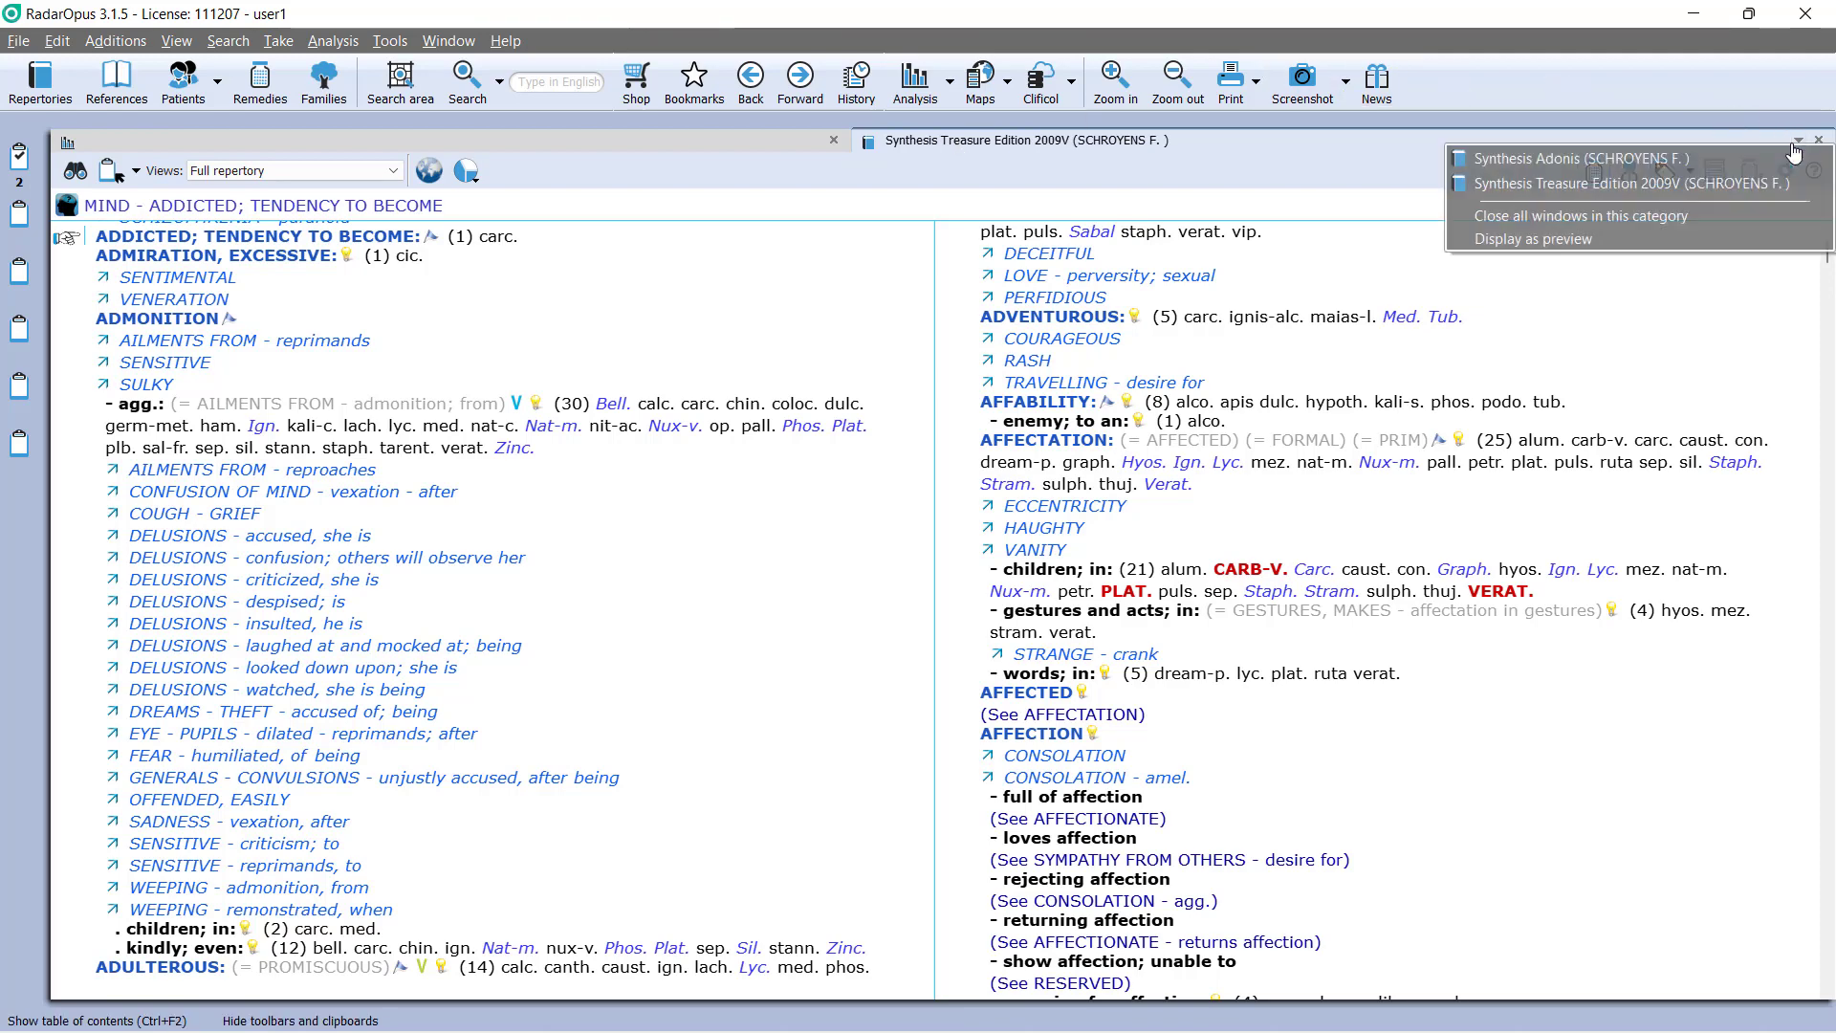
{"action": "left_click", "coordinate": [1630, 160]}
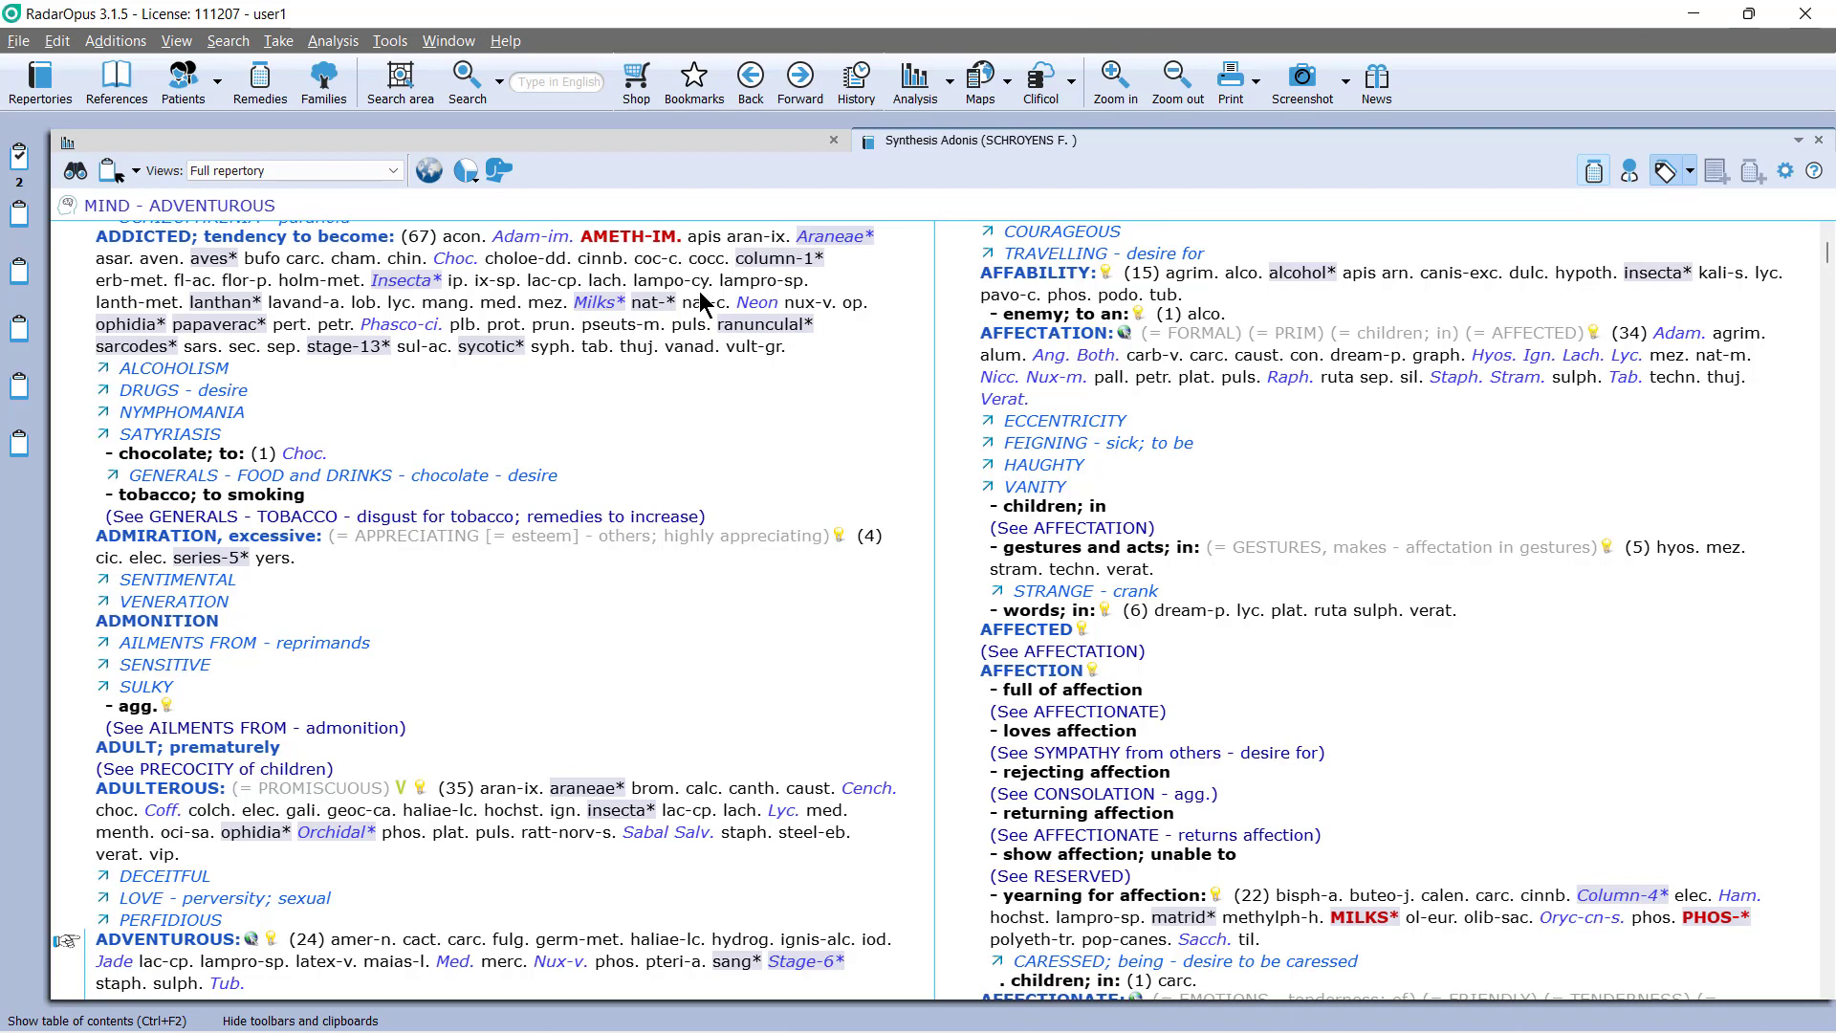
{"action": "left_click", "coordinate": [1630, 173]}
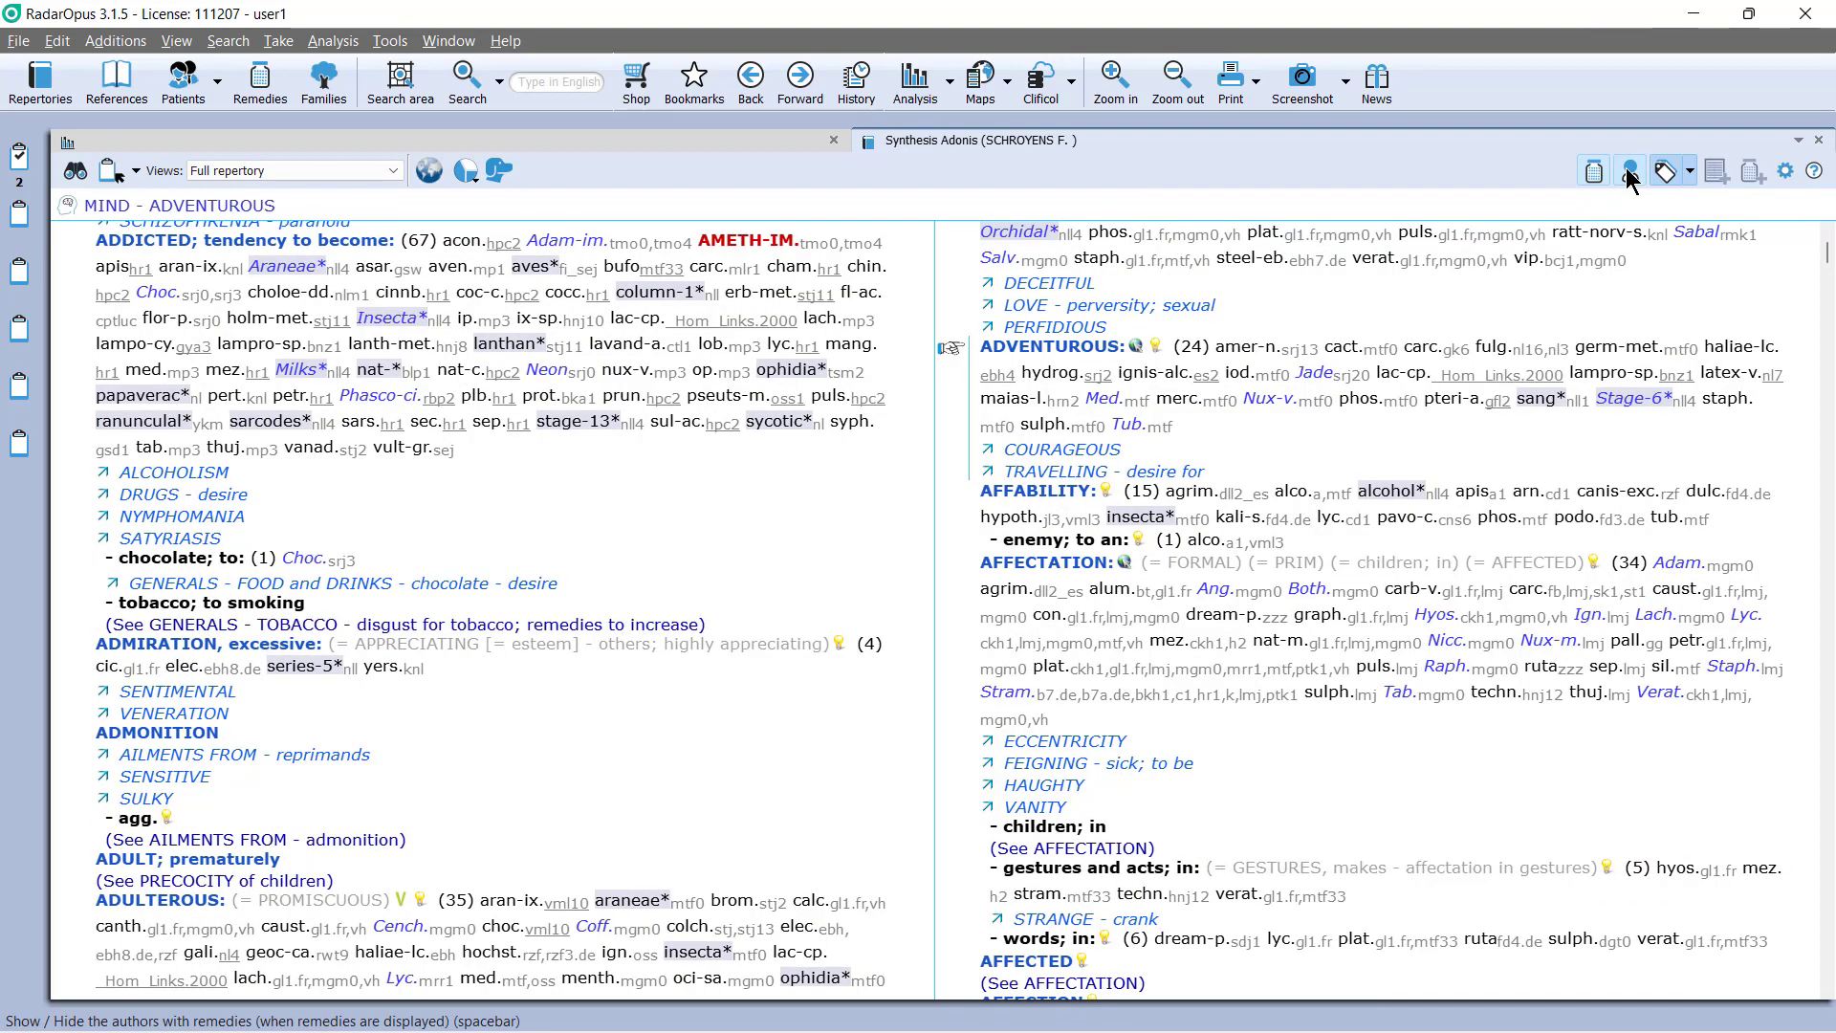
- Open the hr1 source of plb. in the ADDICTED rubric and view the passage in Hering's Guiding Symptoms
{"action": "mouse_move", "coordinate": [518, 409]}
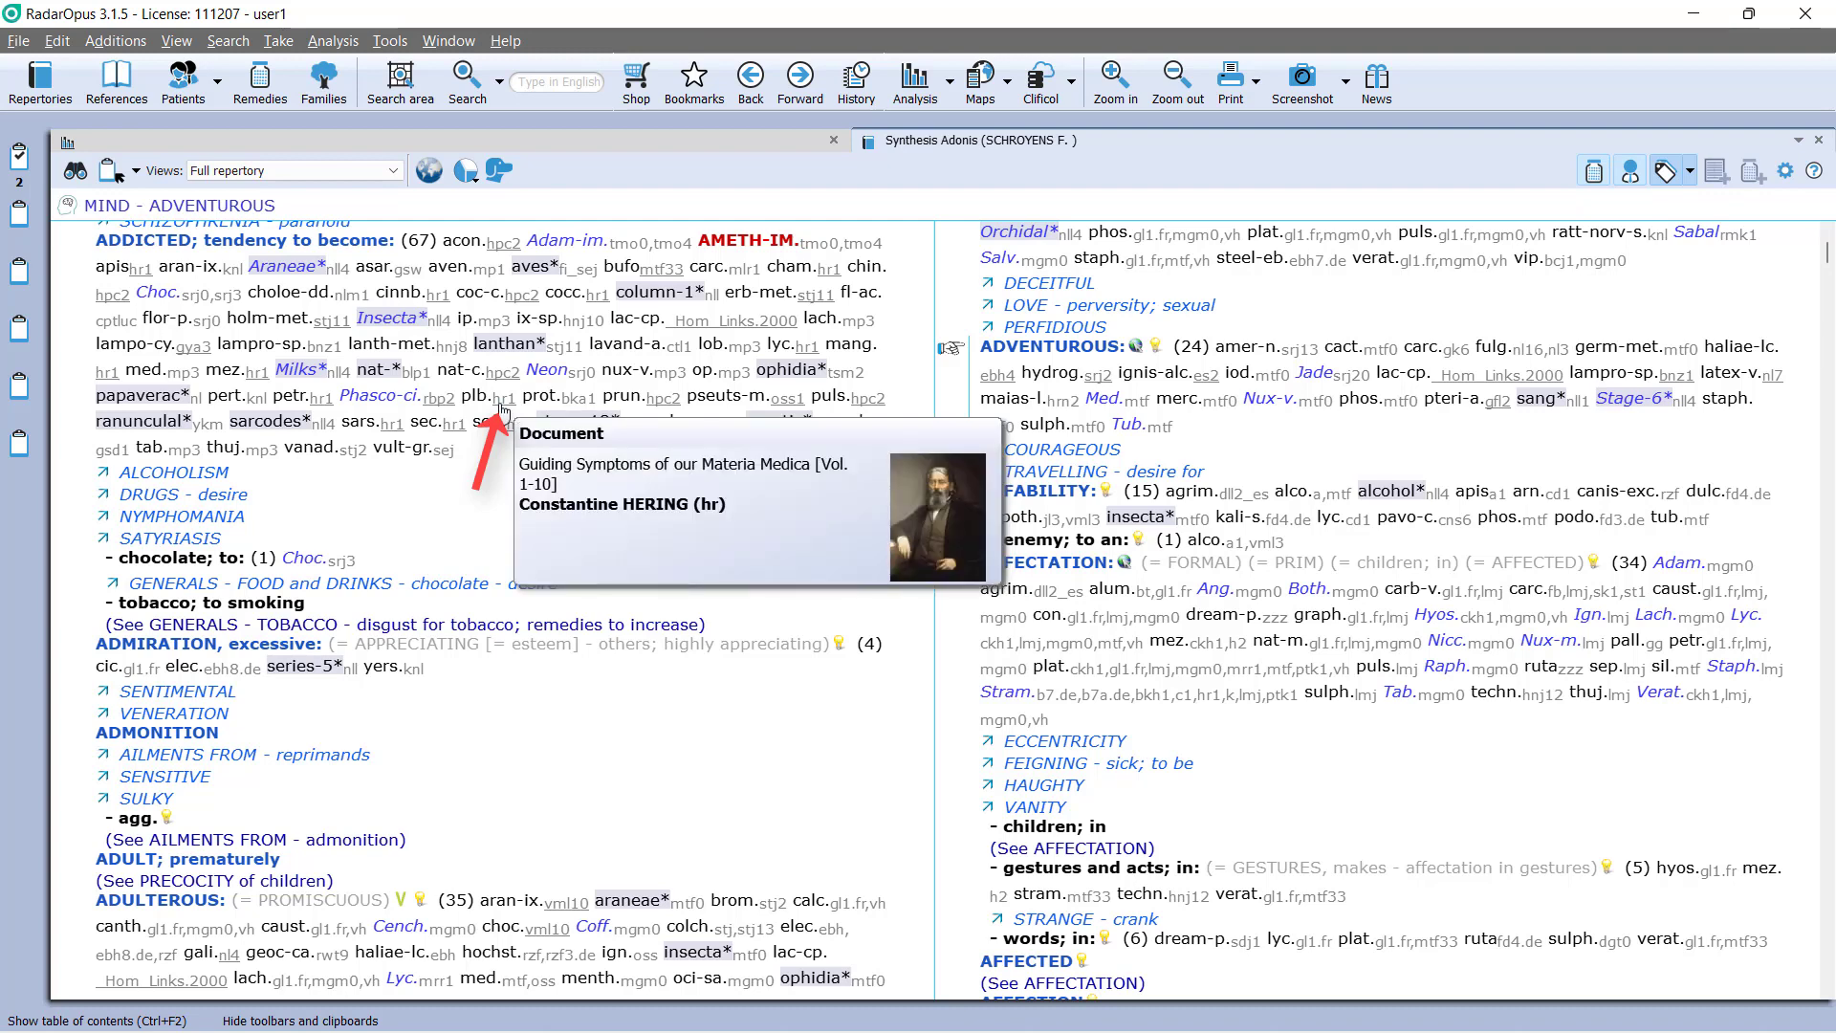
{"action": "left_click", "coordinate": [503, 412]}
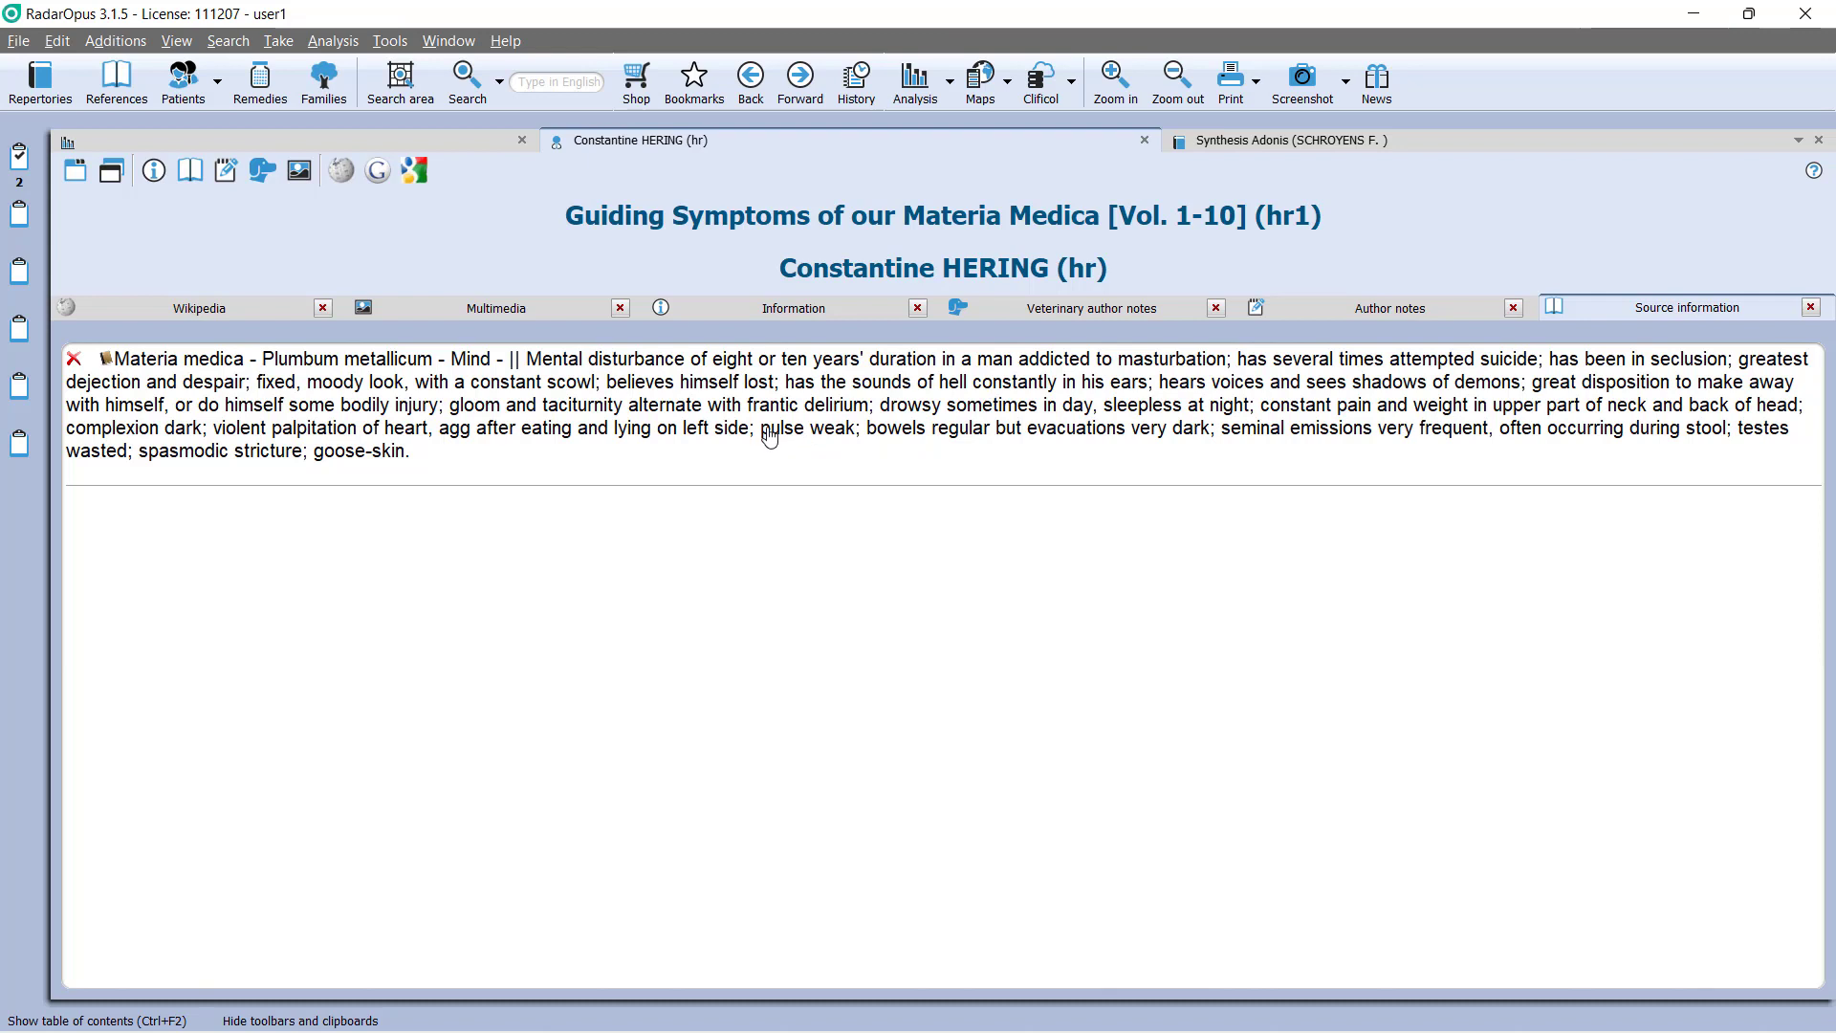
{"action": "left_click", "coordinate": [729, 394]}
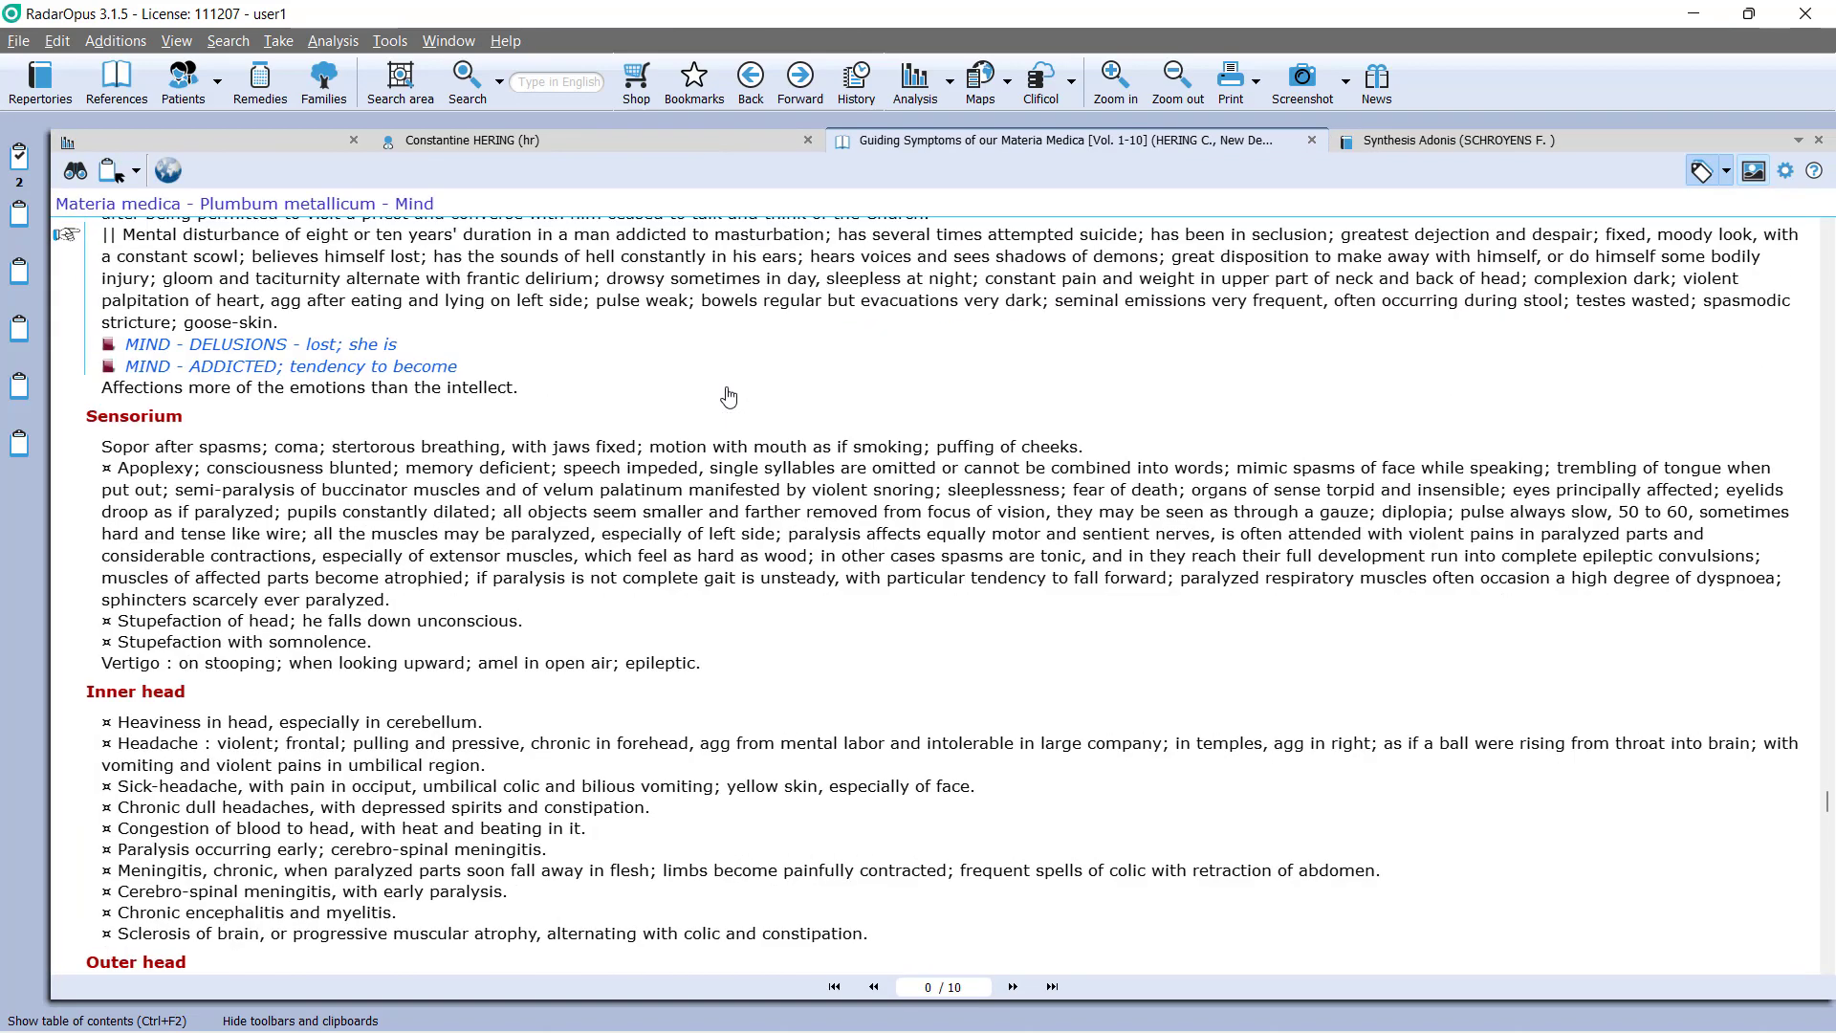
{"action": "scroll", "coordinate": [689, 409], "scroll_direction": "up", "scroll_amount": 1}
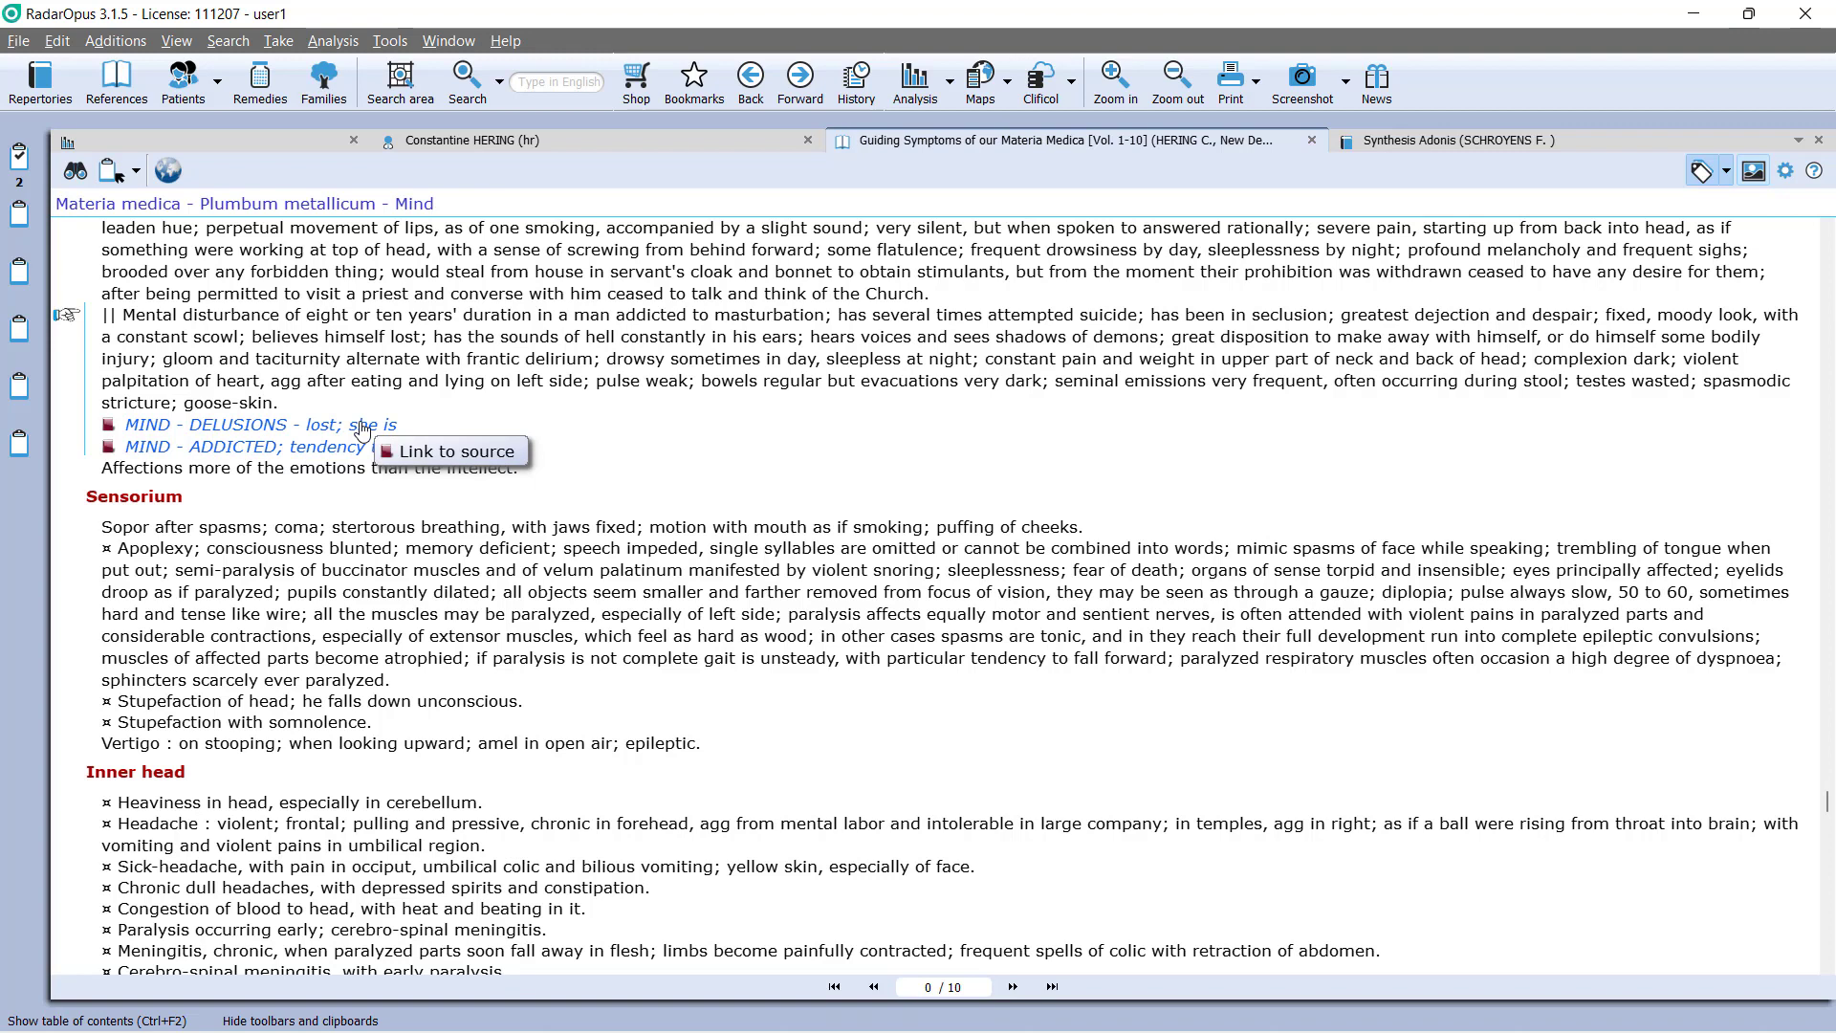
- Open the Homoeopathic Links 2000 source of lac-cp. in the Adonis ADDICTED rubric and view the first Lac caprinum case in full
{"action": "left_click", "coordinate": [1402, 141]}
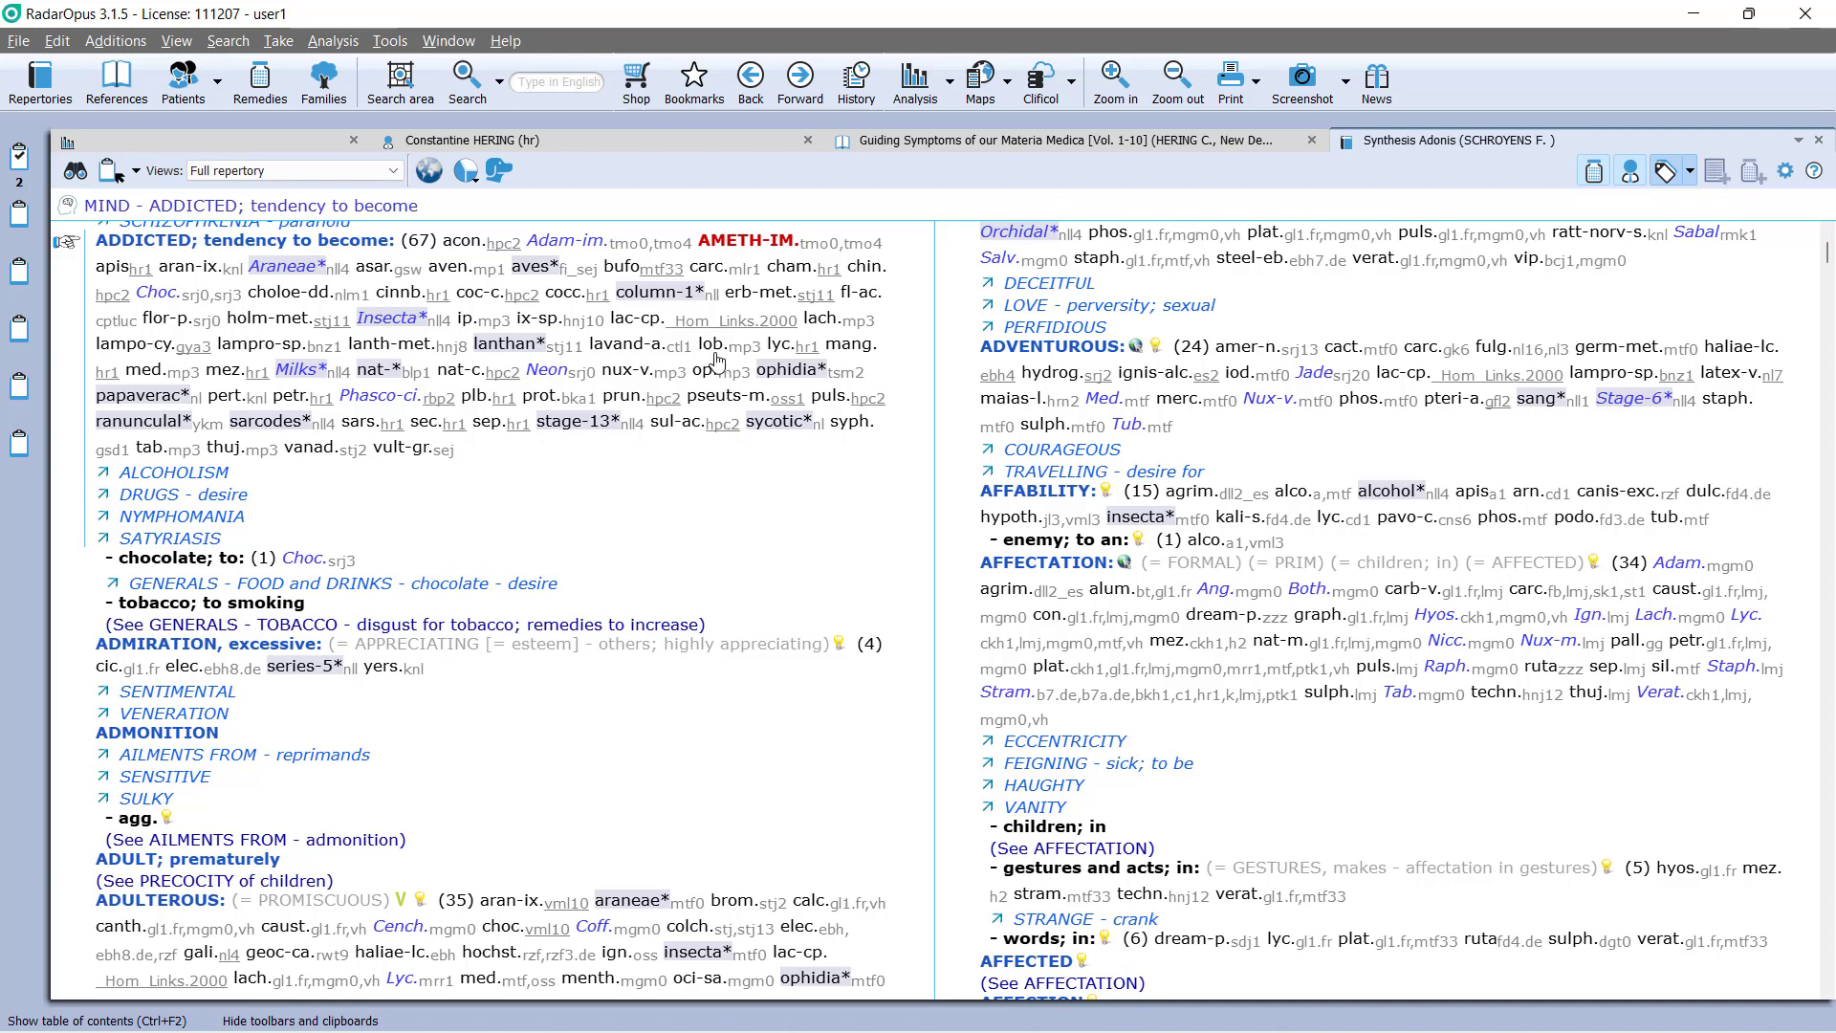
{"action": "mouse_move", "coordinate": [725, 331]}
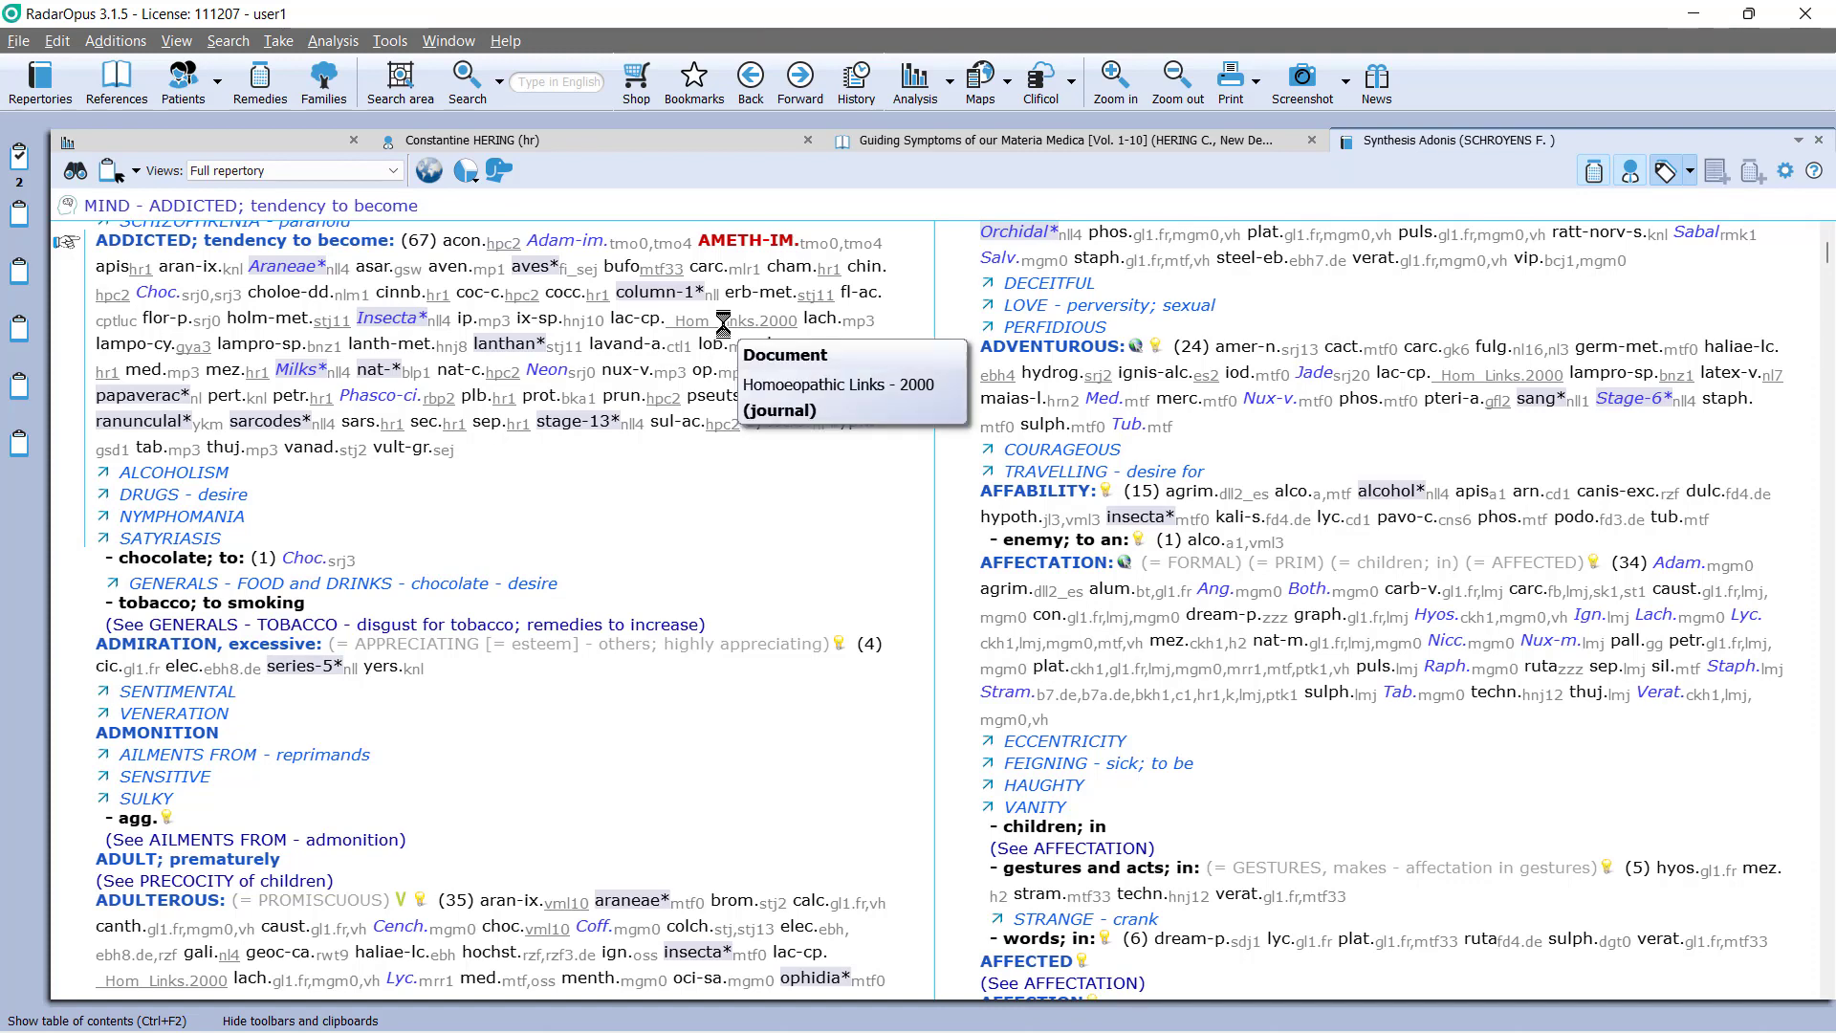
{"action": "left_click", "coordinate": [725, 331]}
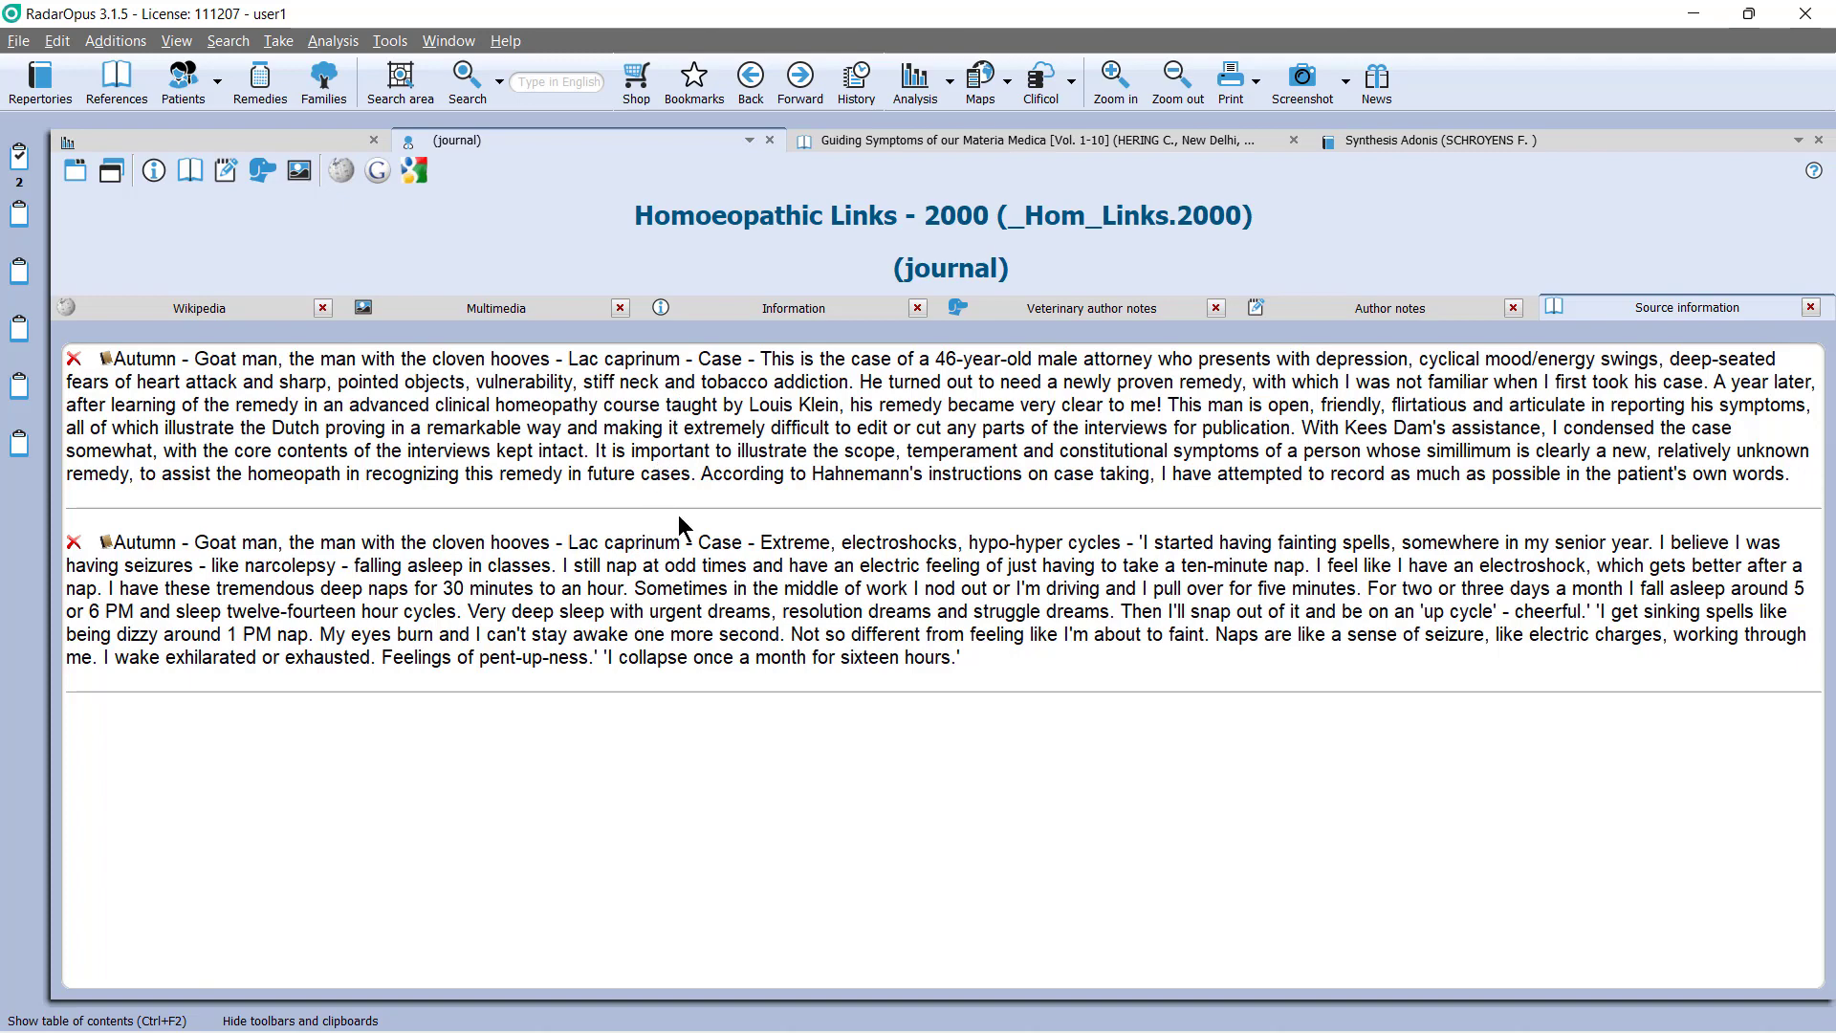
{"action": "left_click", "coordinate": [713, 433]}
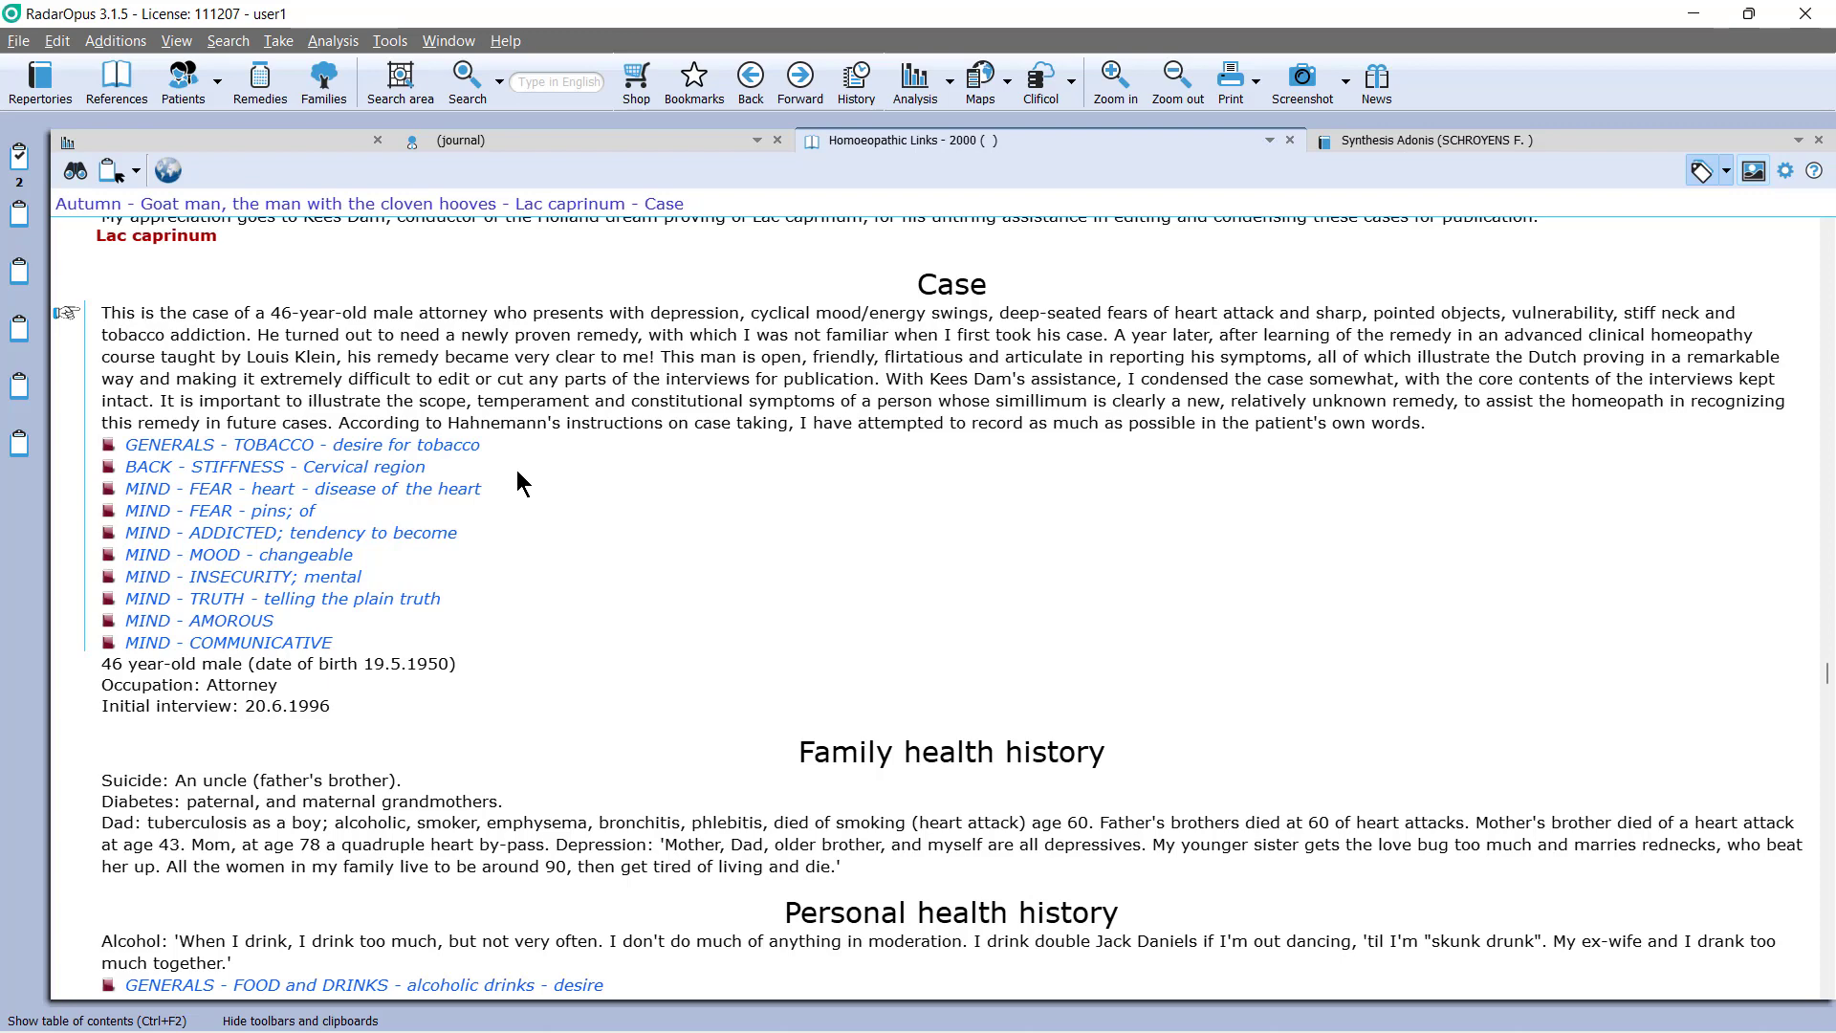
- In the Synthesis Adonis display settings, keep family highlighting enabled and show families at the end of the remedies list
{"action": "left_click", "coordinate": [1085, 140]}
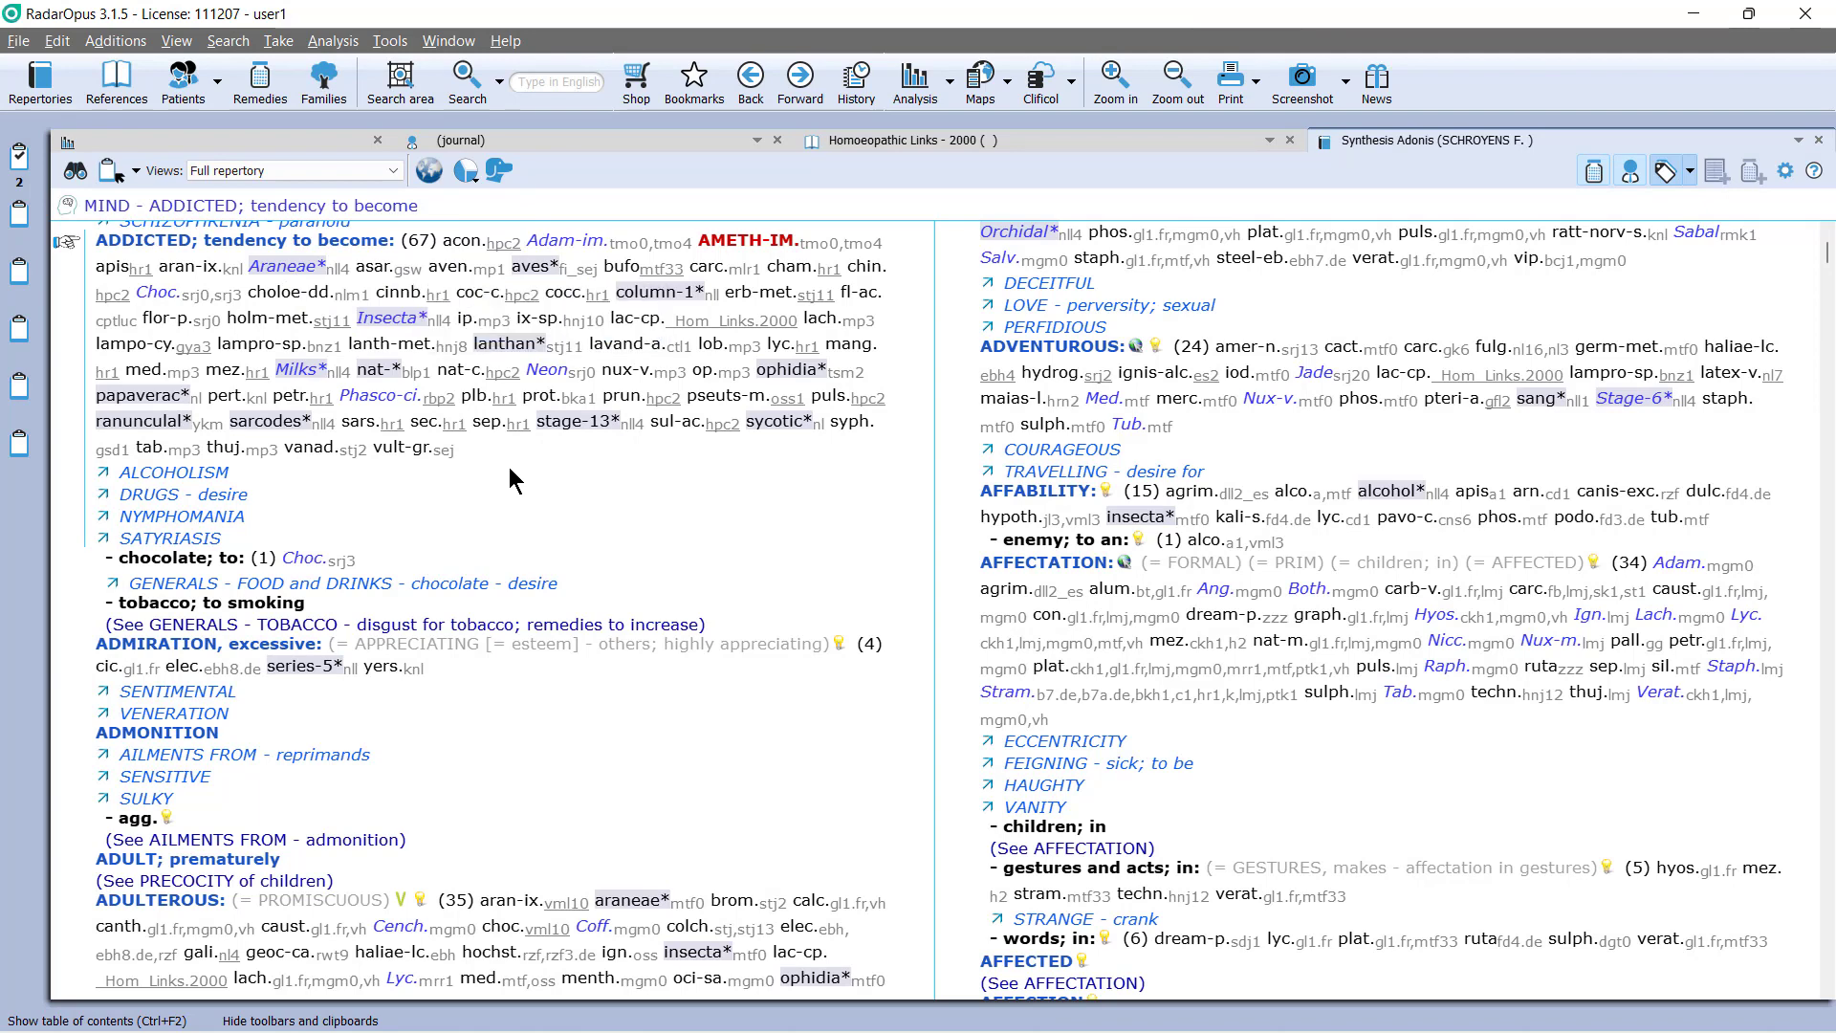
{"action": "left_click", "coordinate": [1785, 172]}
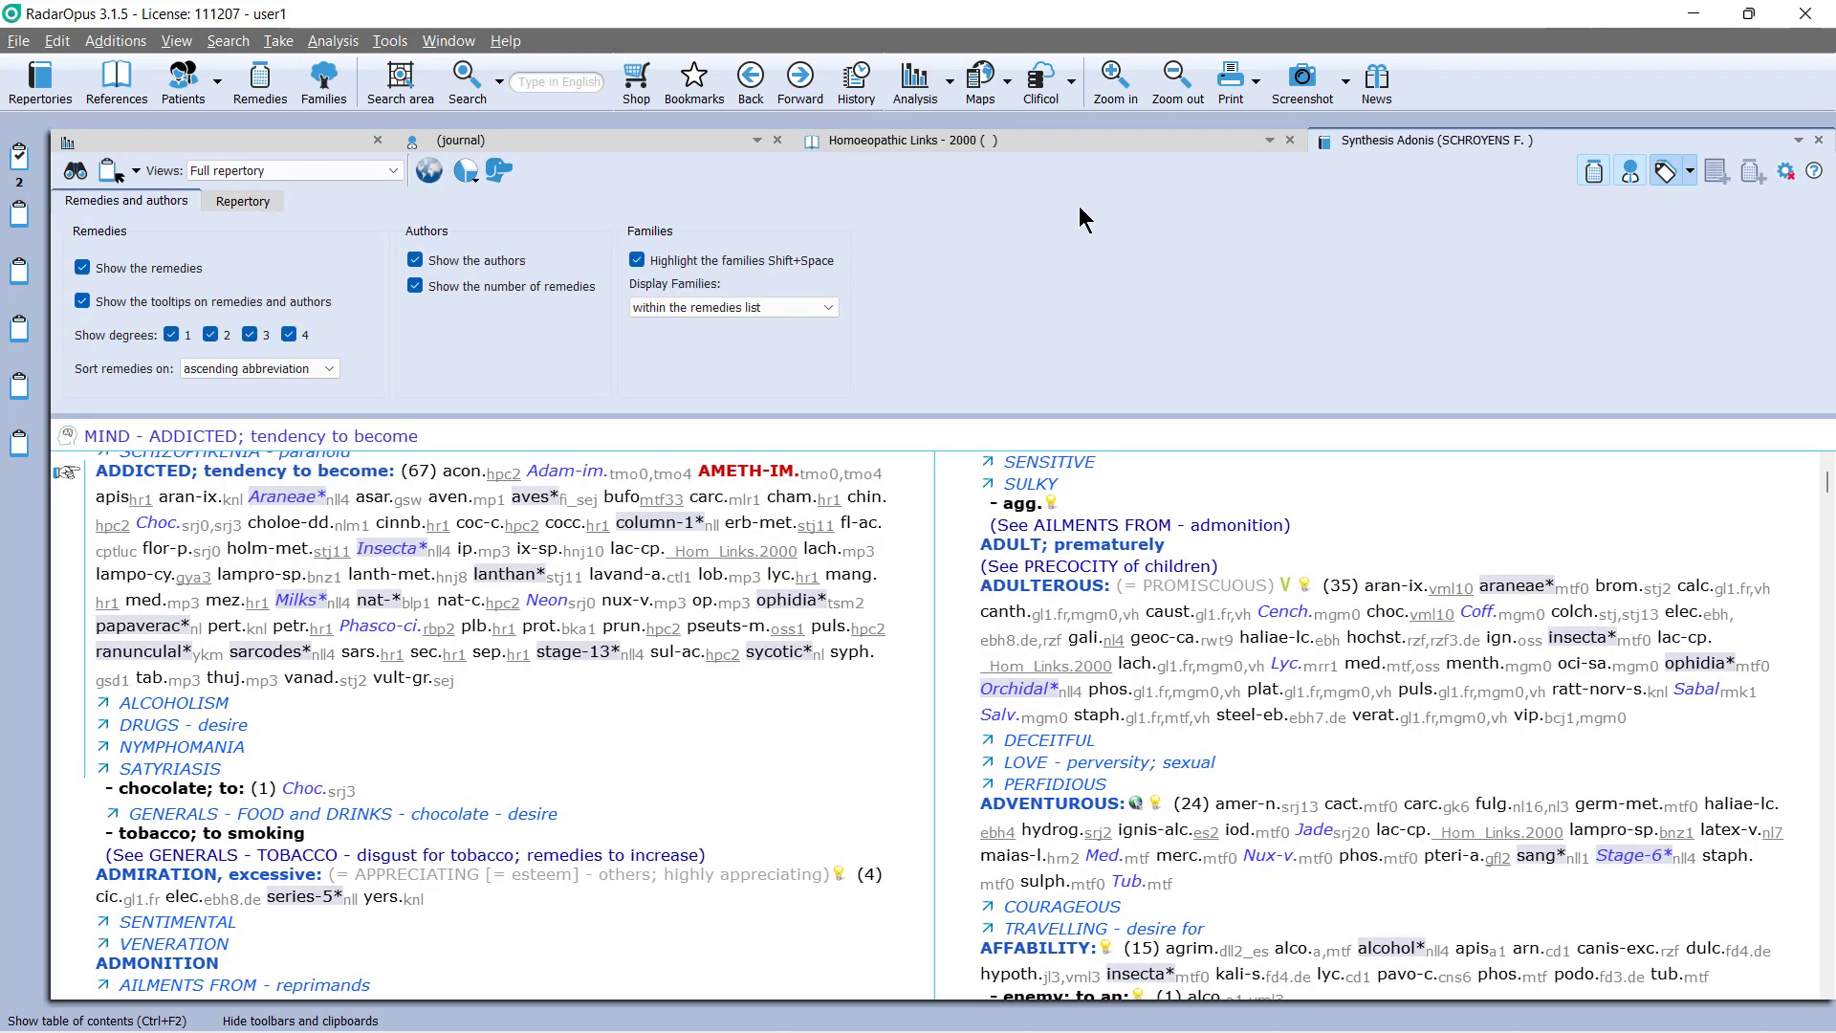
{"action": "left_click", "coordinate": [640, 262]}
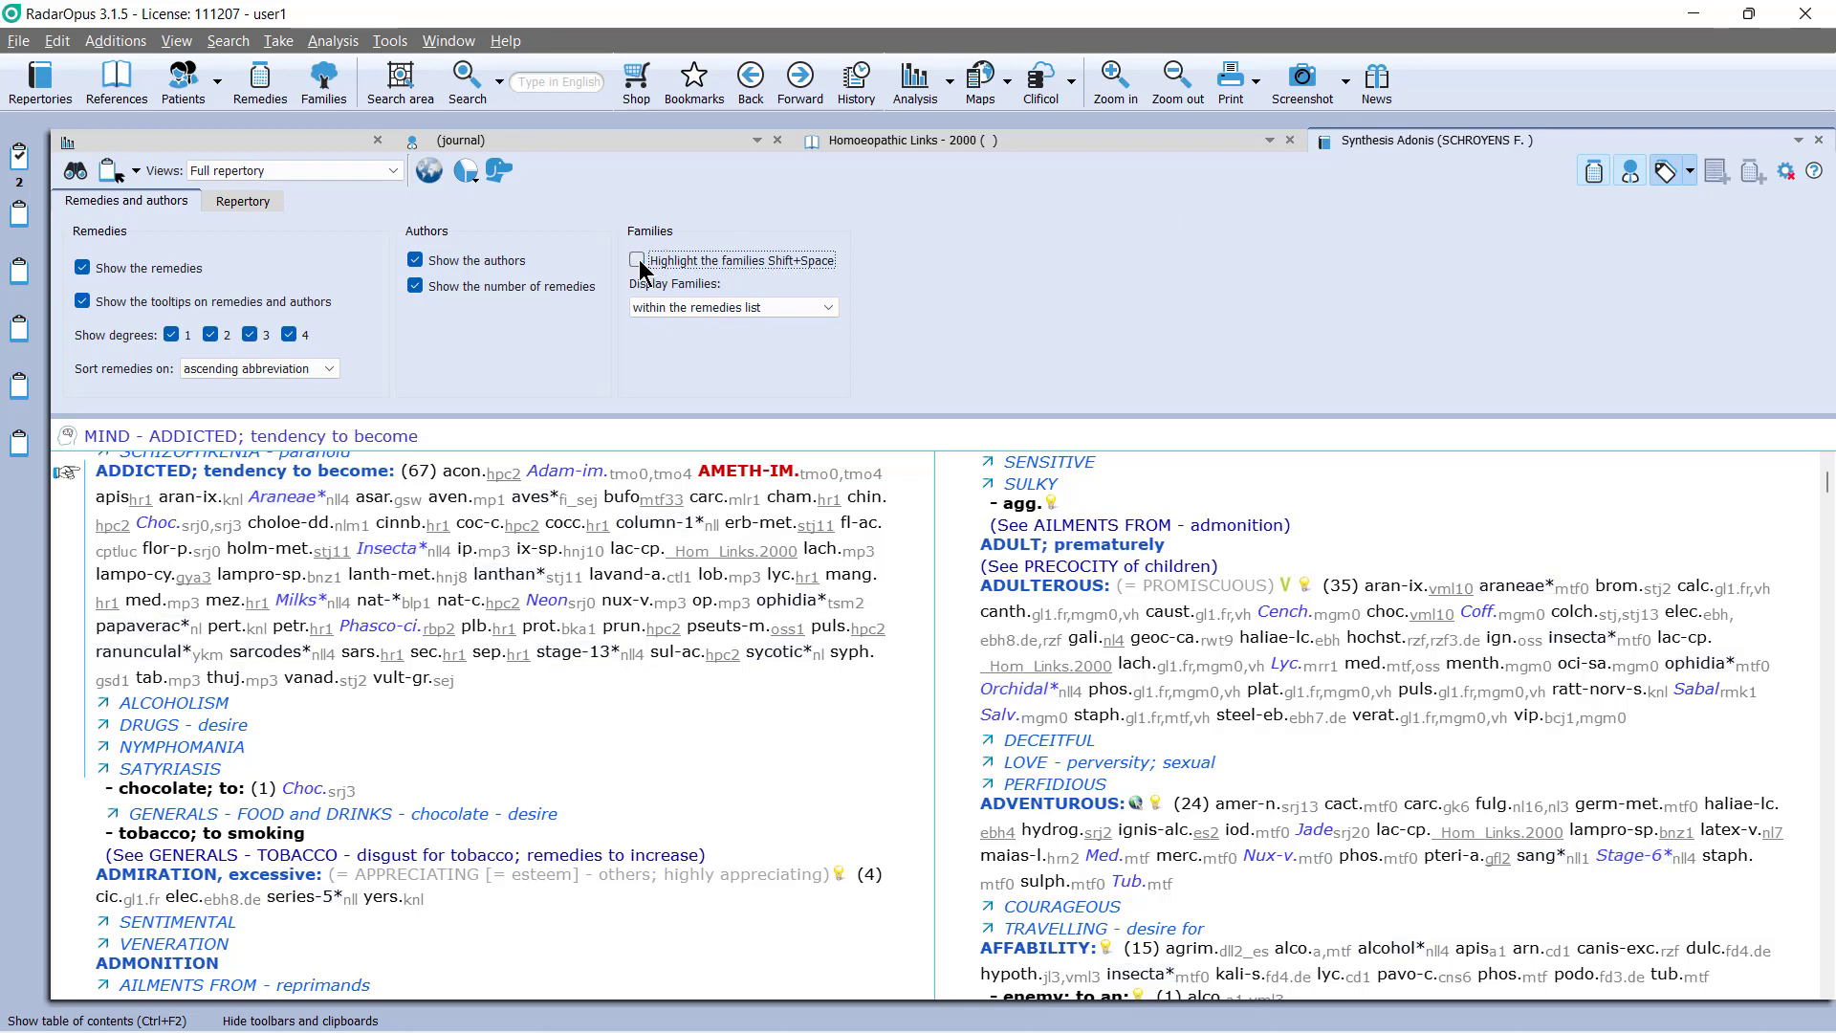
{"action": "left_click", "coordinate": [638, 262]}
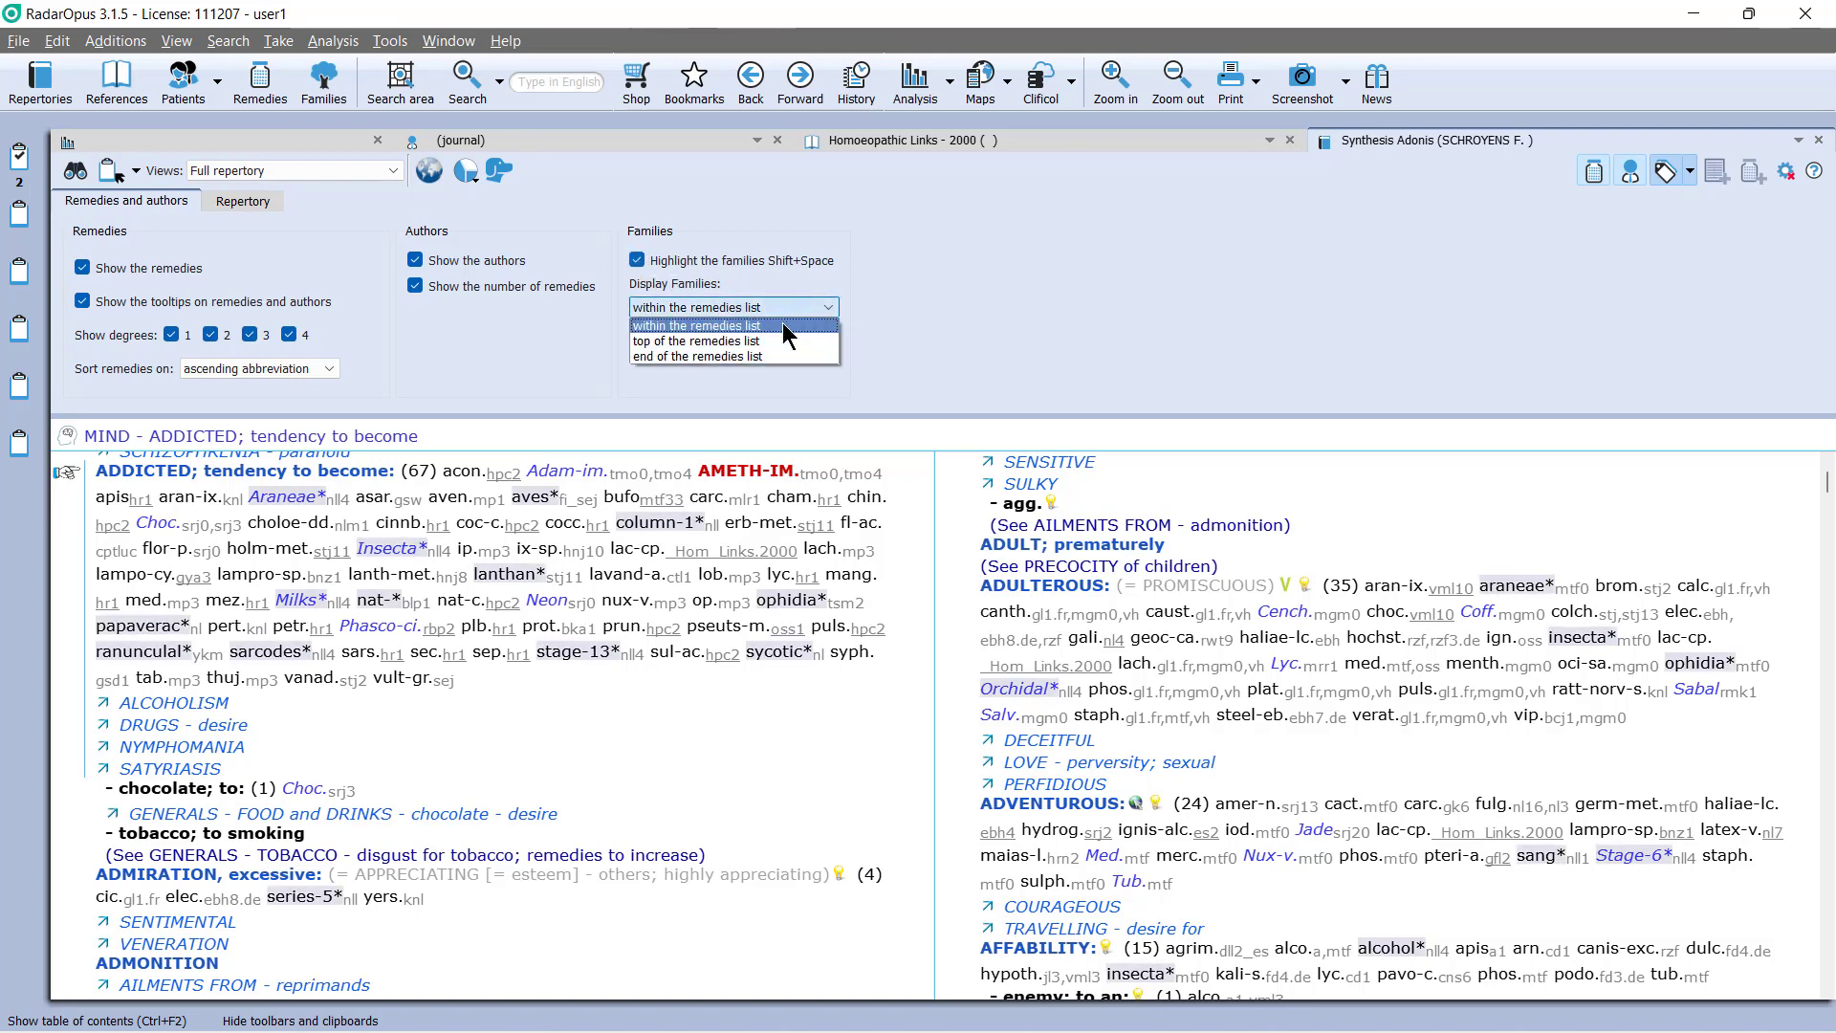
{"action": "left_click", "coordinate": [764, 361]}
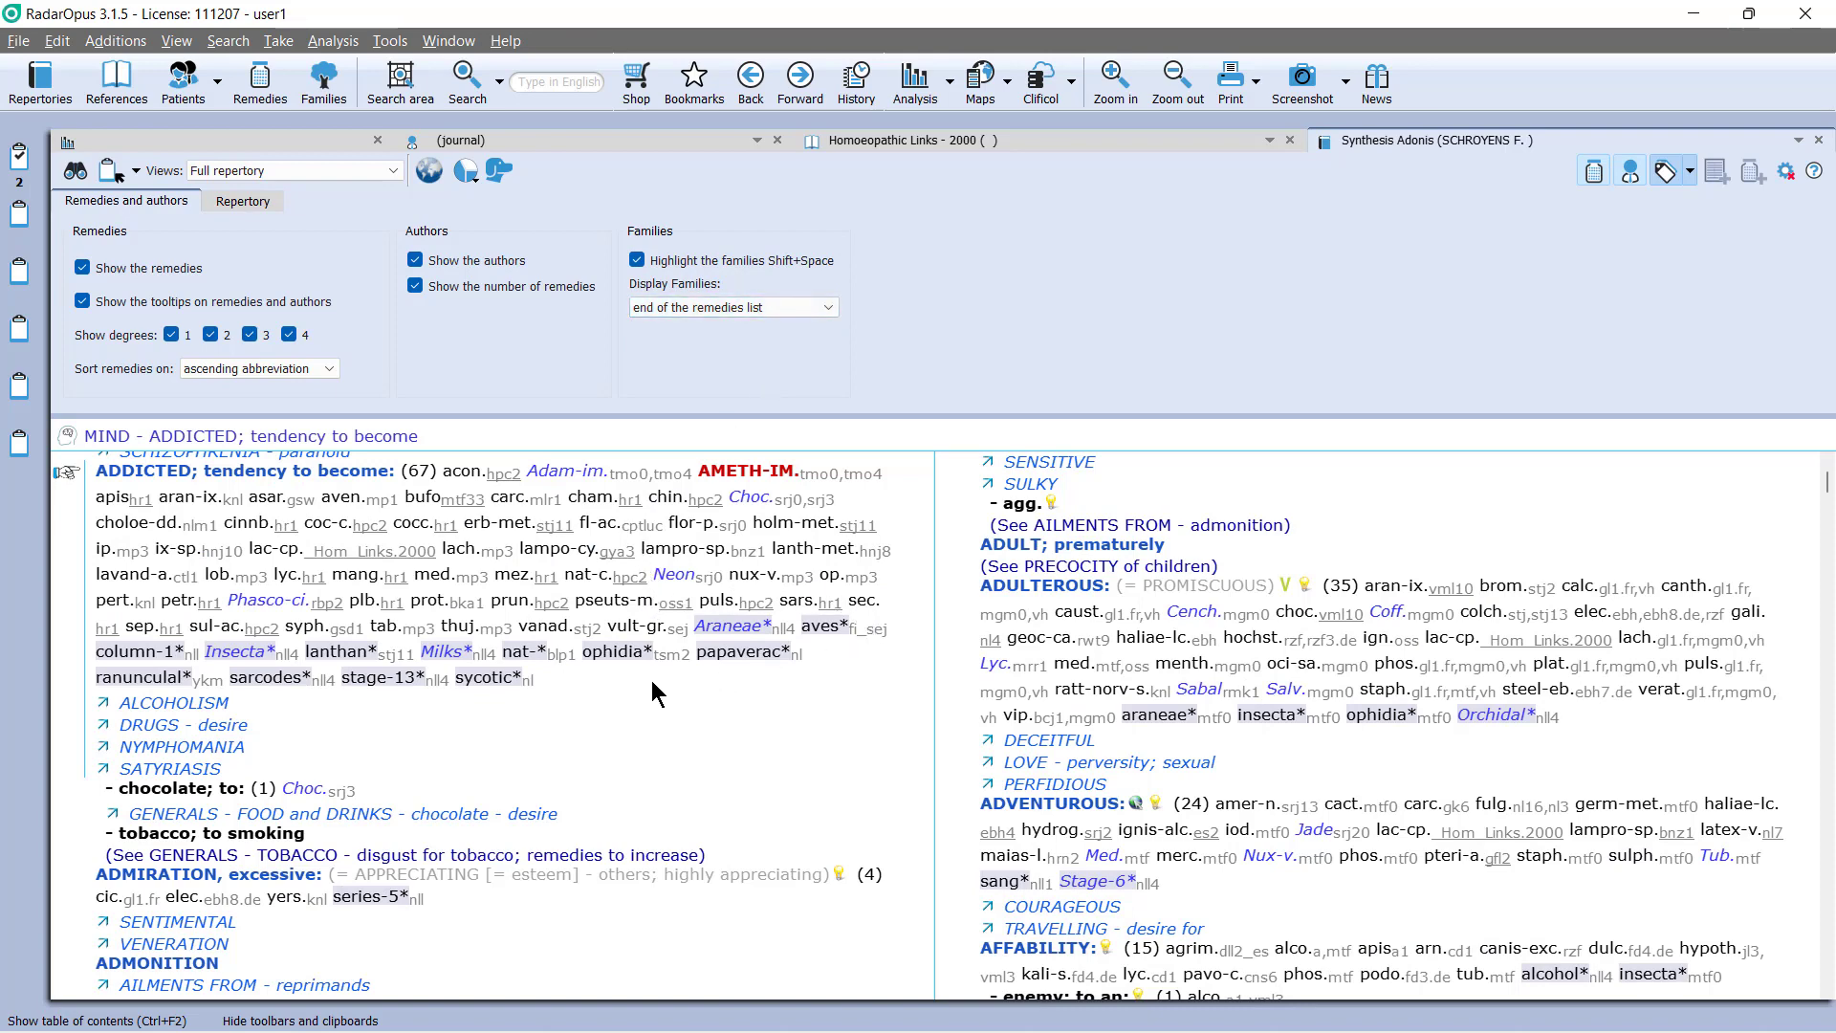
{"action": "mouse_move", "coordinate": [708, 653]}
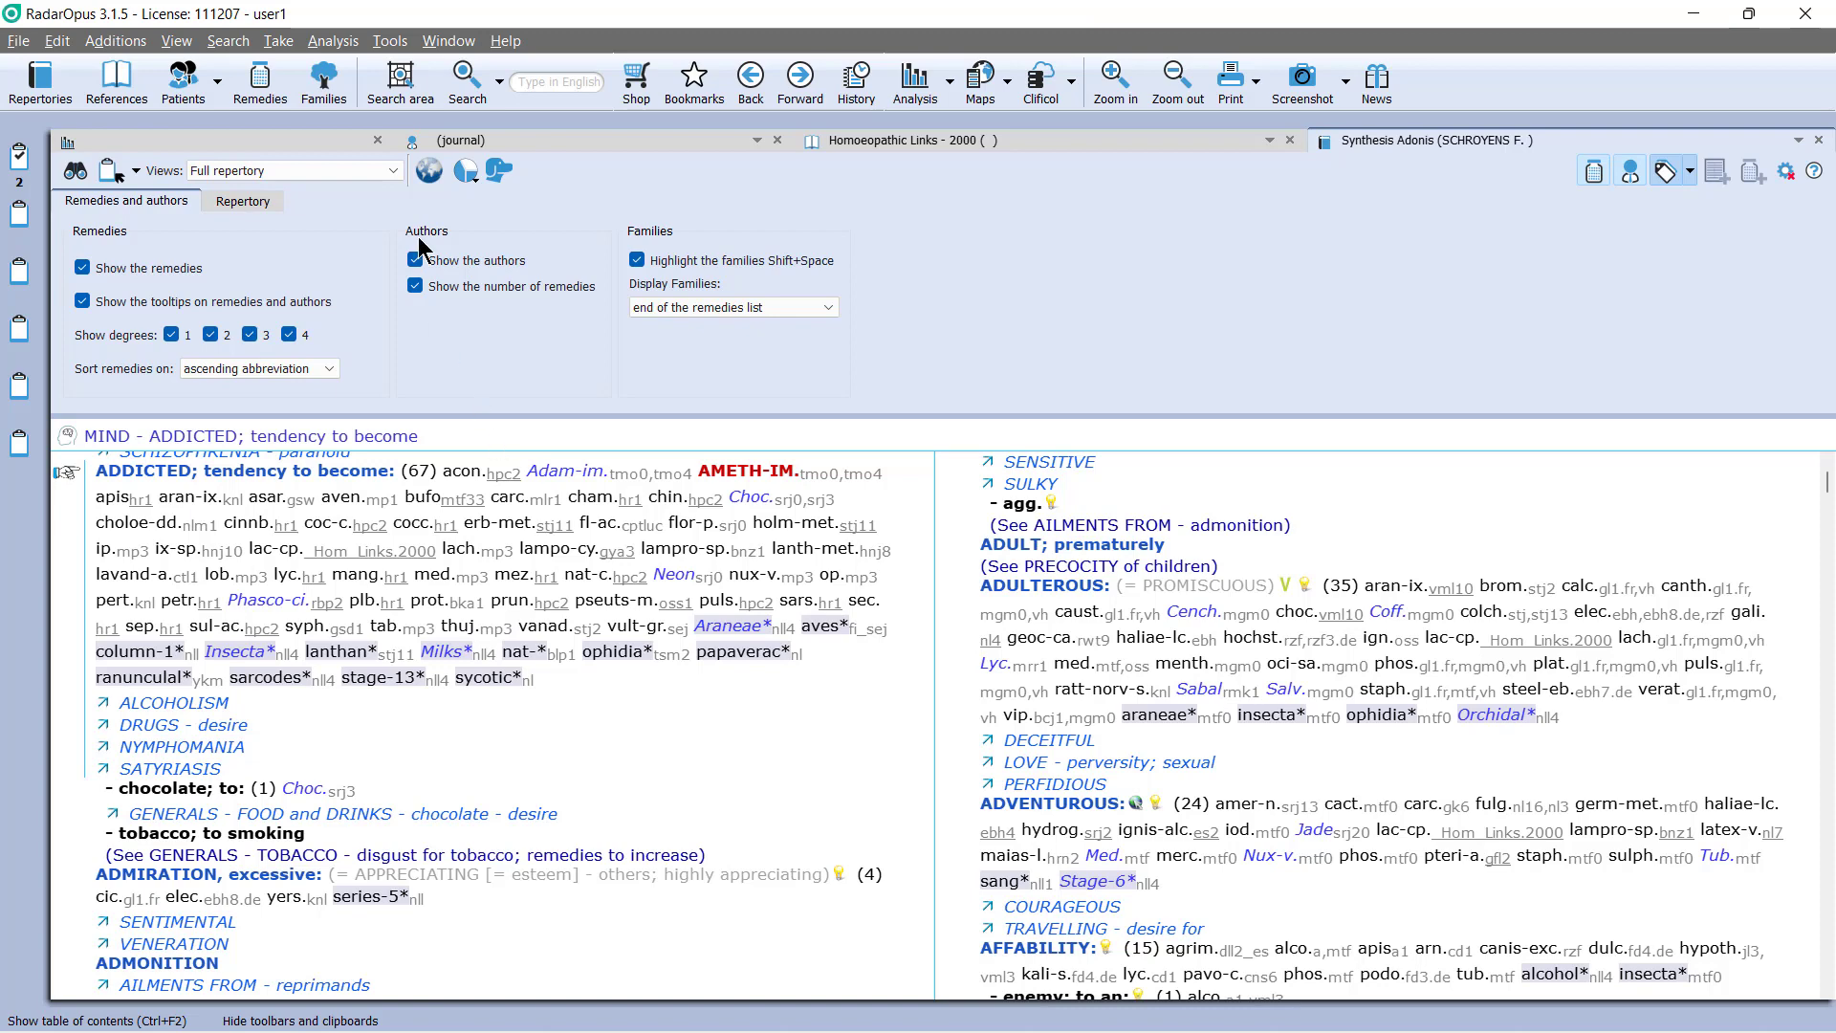
- Switch the repertory view to Quantum (conservative) and hide the display settings
{"action": "left_click", "coordinate": [392, 172]}
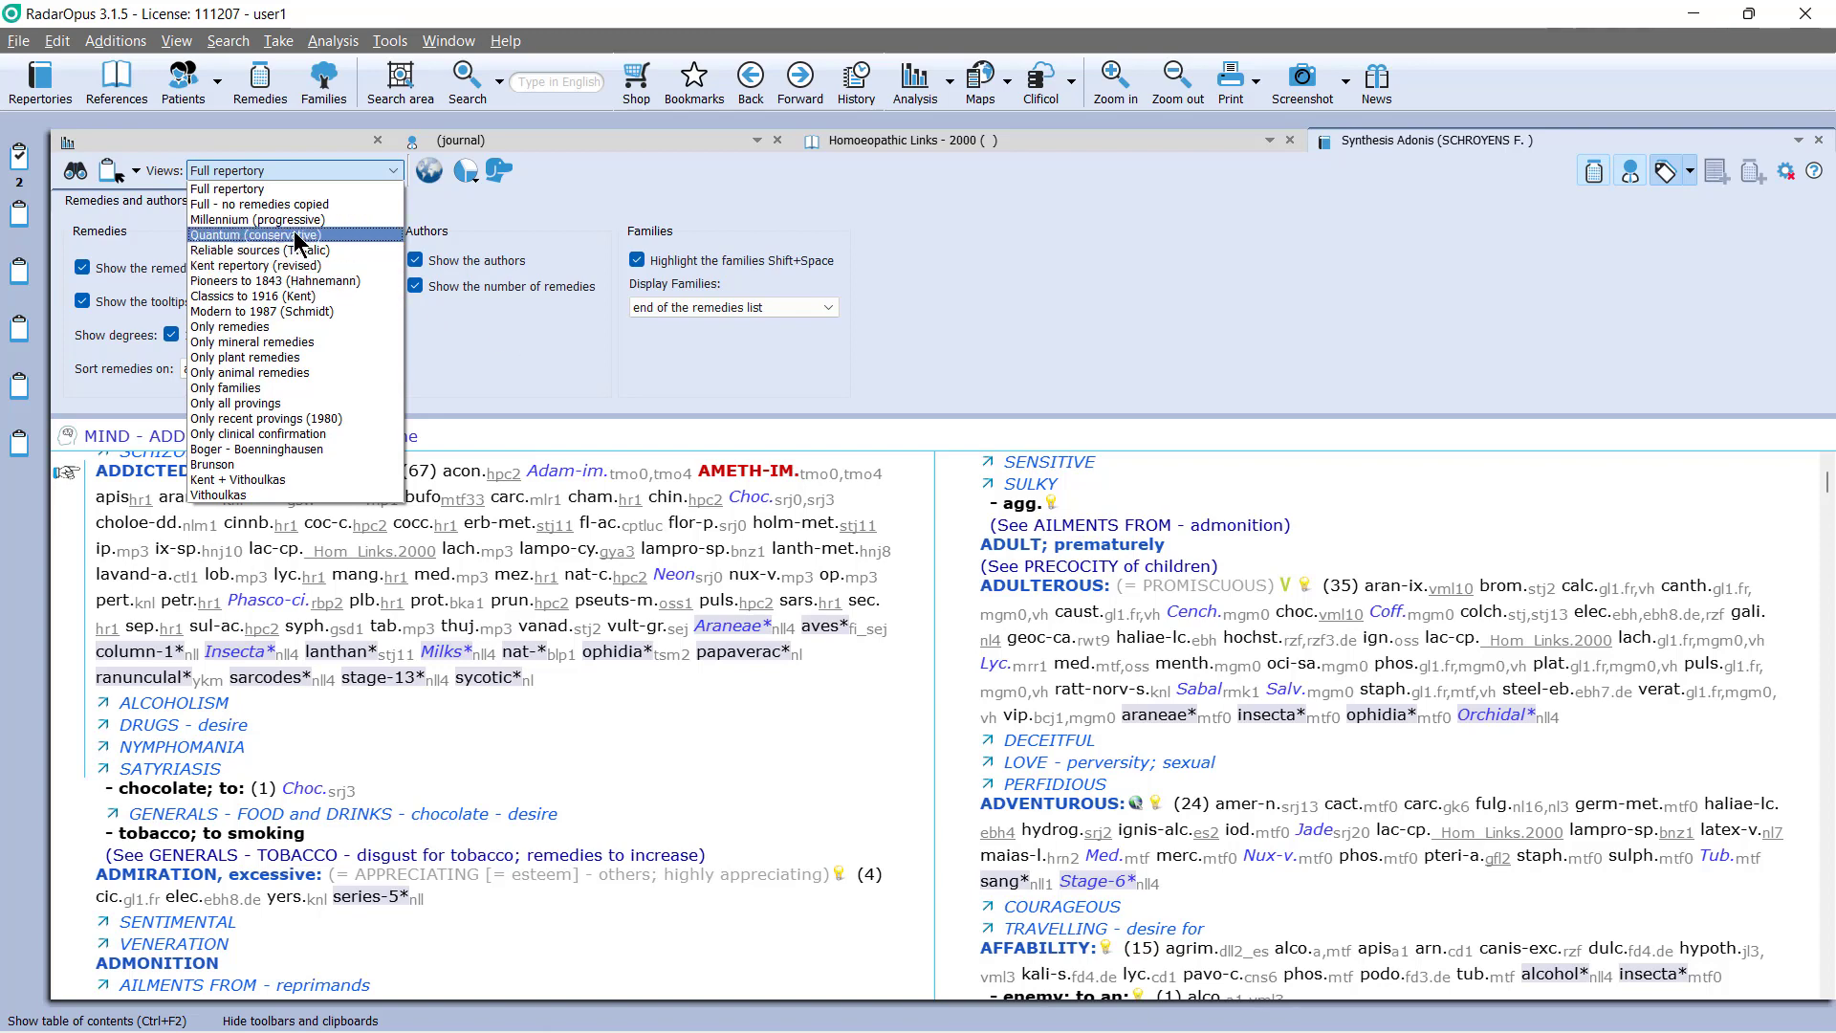
{"action": "key", "text": "Escape"}
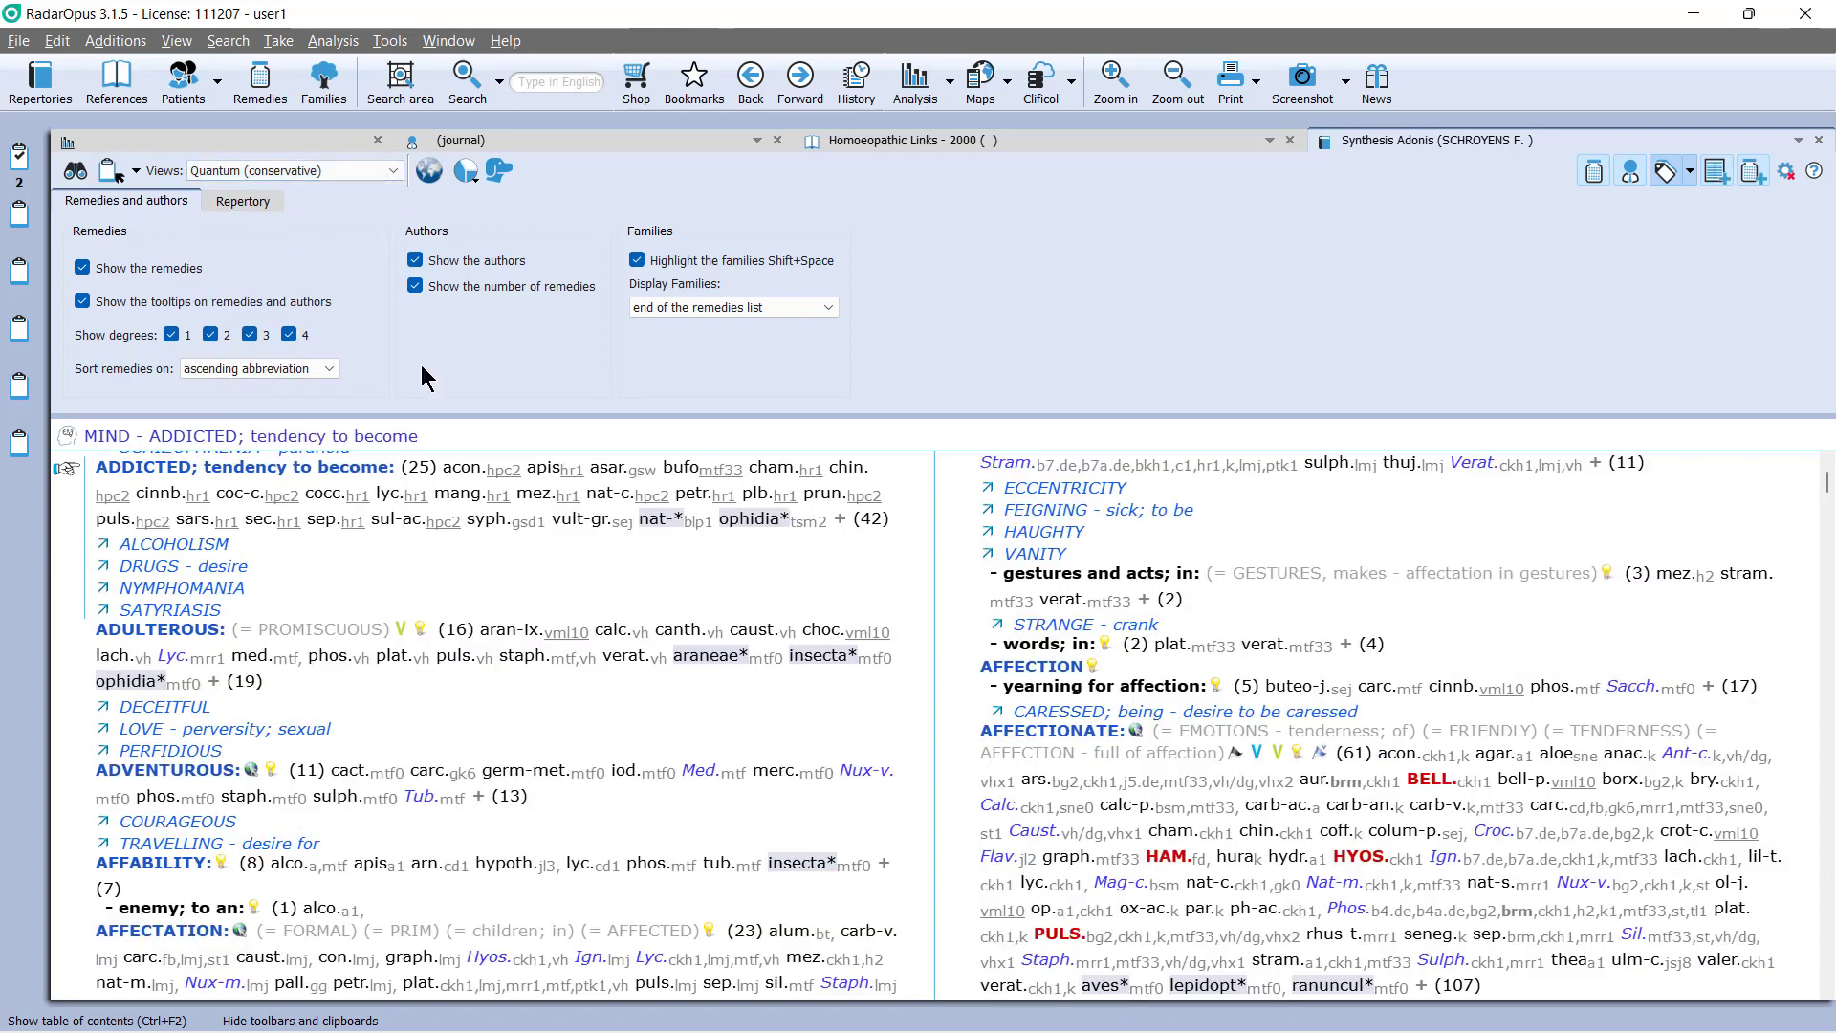
{"action": "mouse_move", "coordinate": [478, 474]}
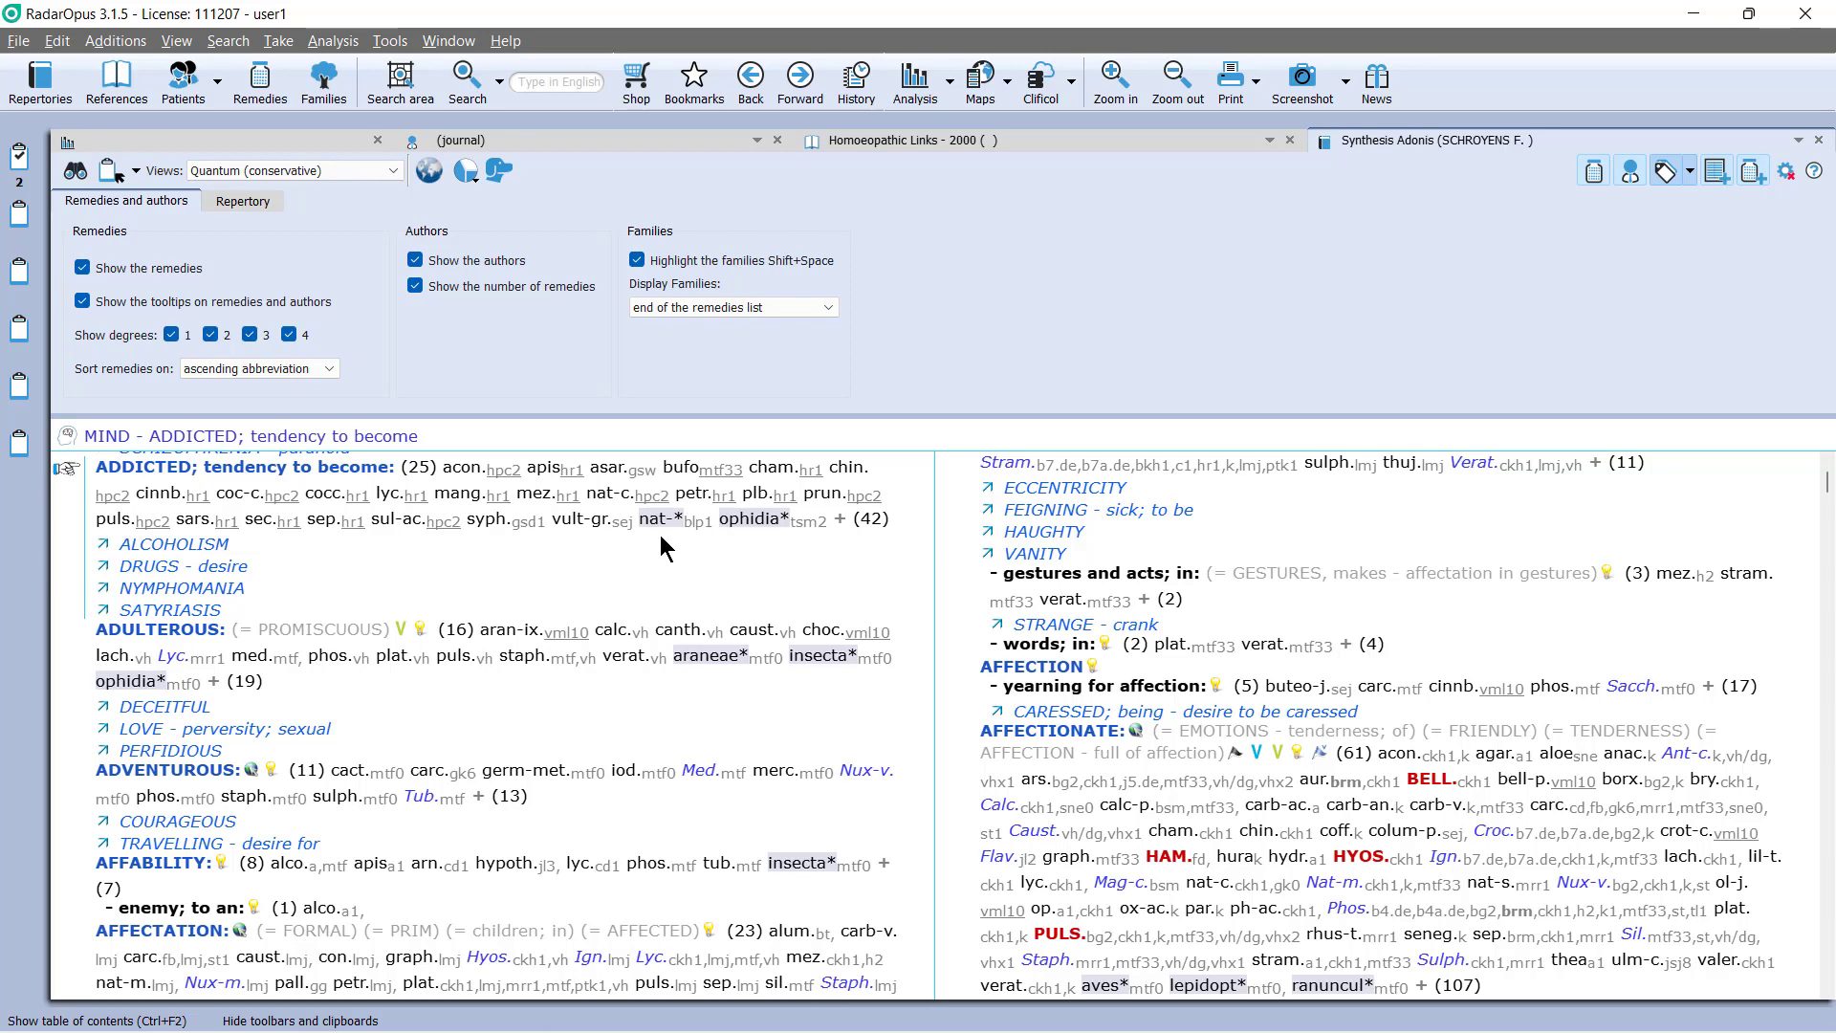
{"action": "left_click", "coordinate": [1788, 175]}
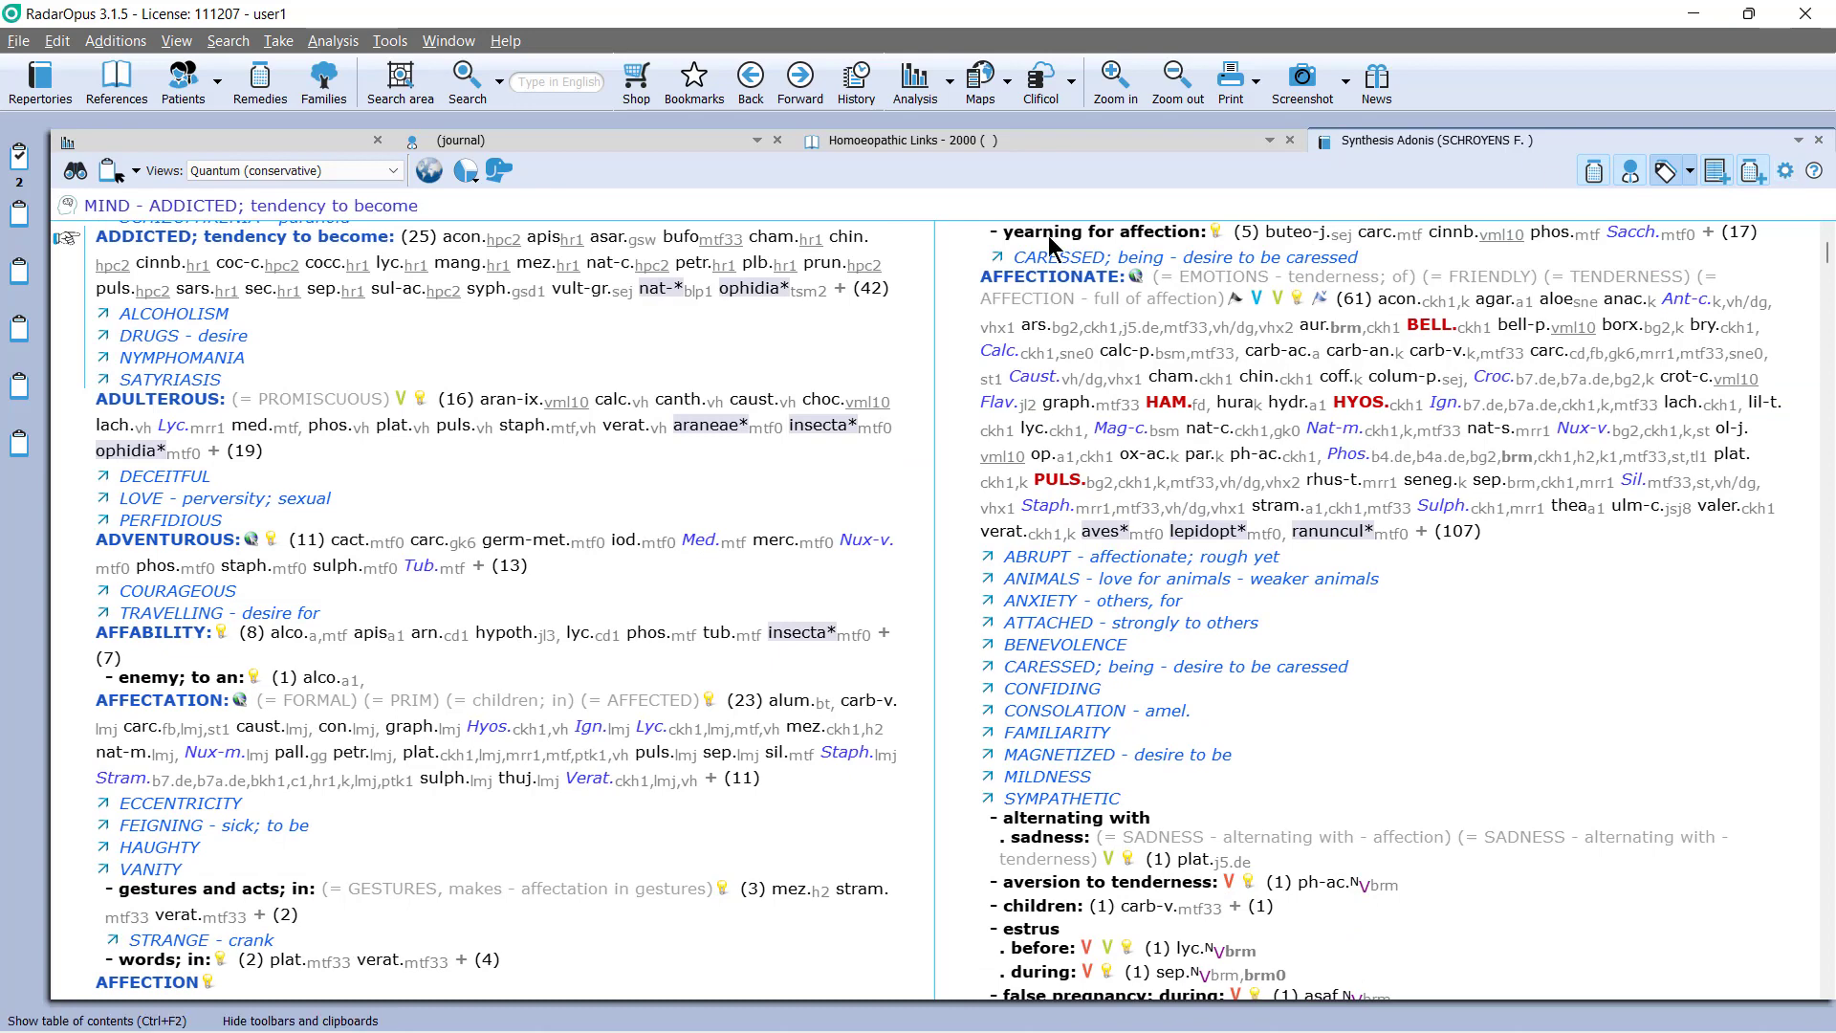
- Switch Synthesis Adonis to the Full repertory view, compare the remedies with and without authors, and leave the authors hidden
{"action": "left_click", "coordinate": [396, 177]}
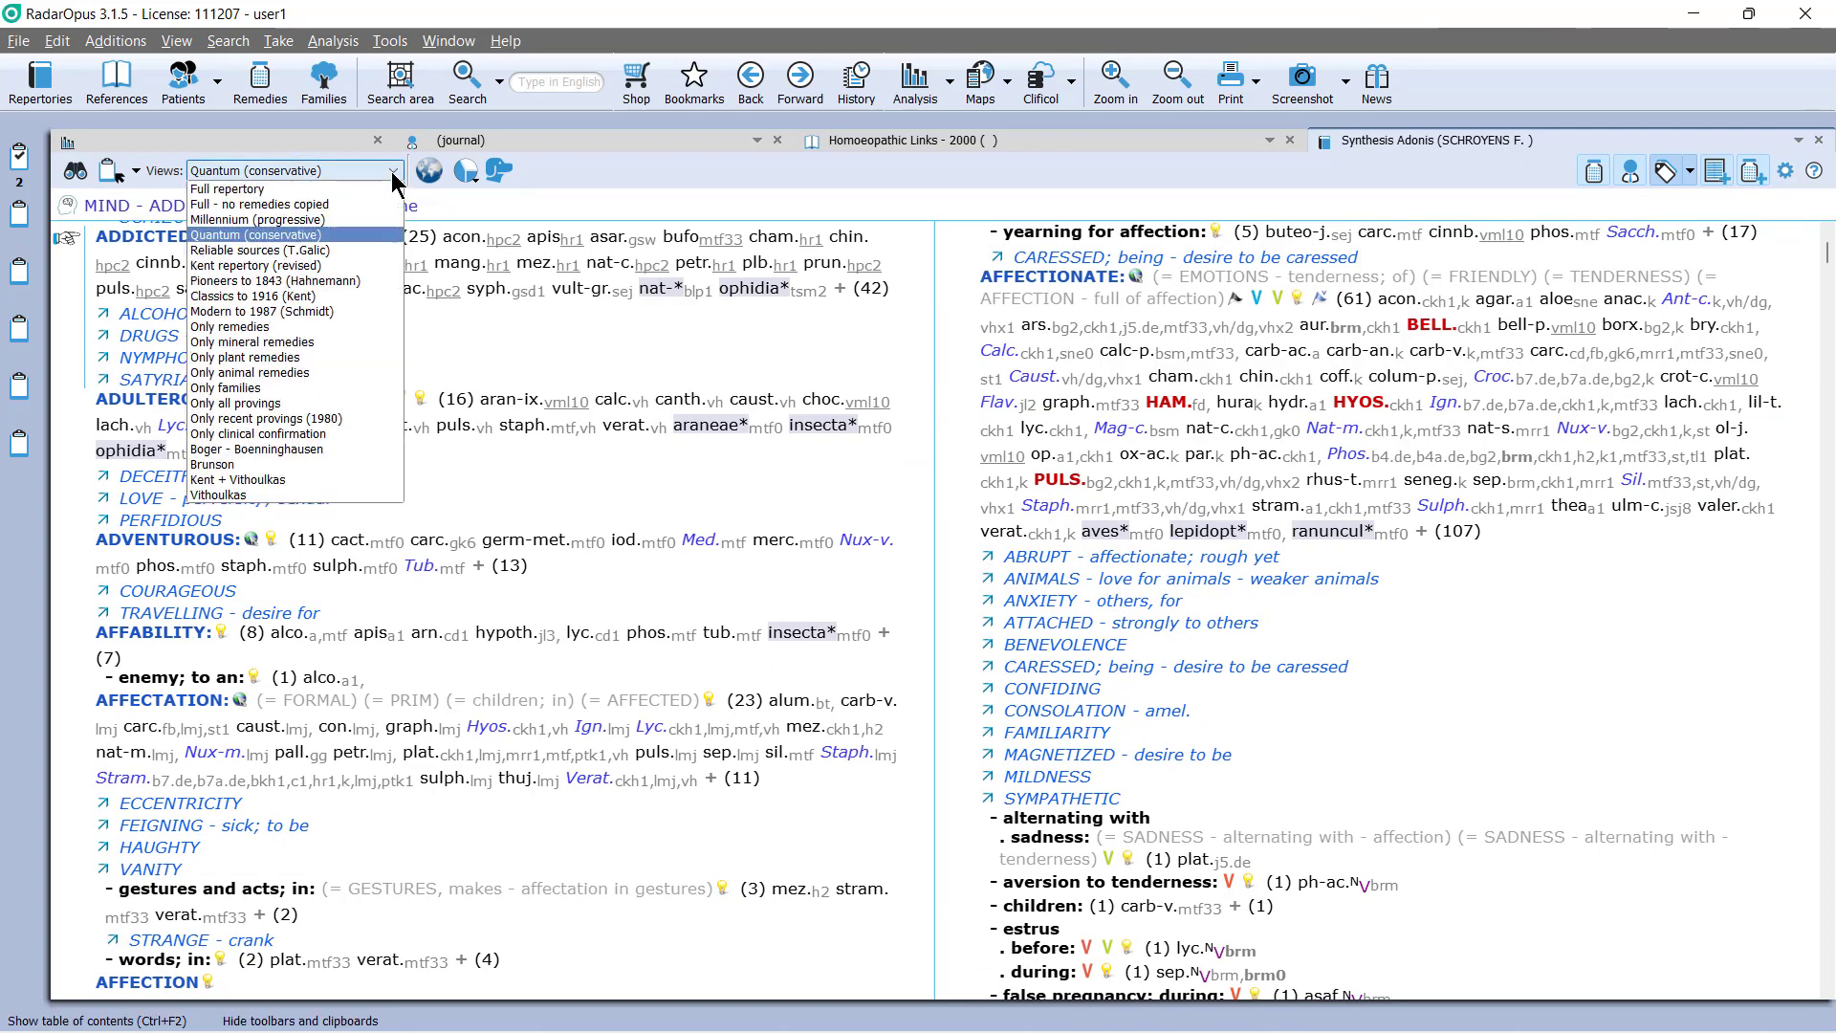
{"action": "left_click", "coordinate": [337, 196]}
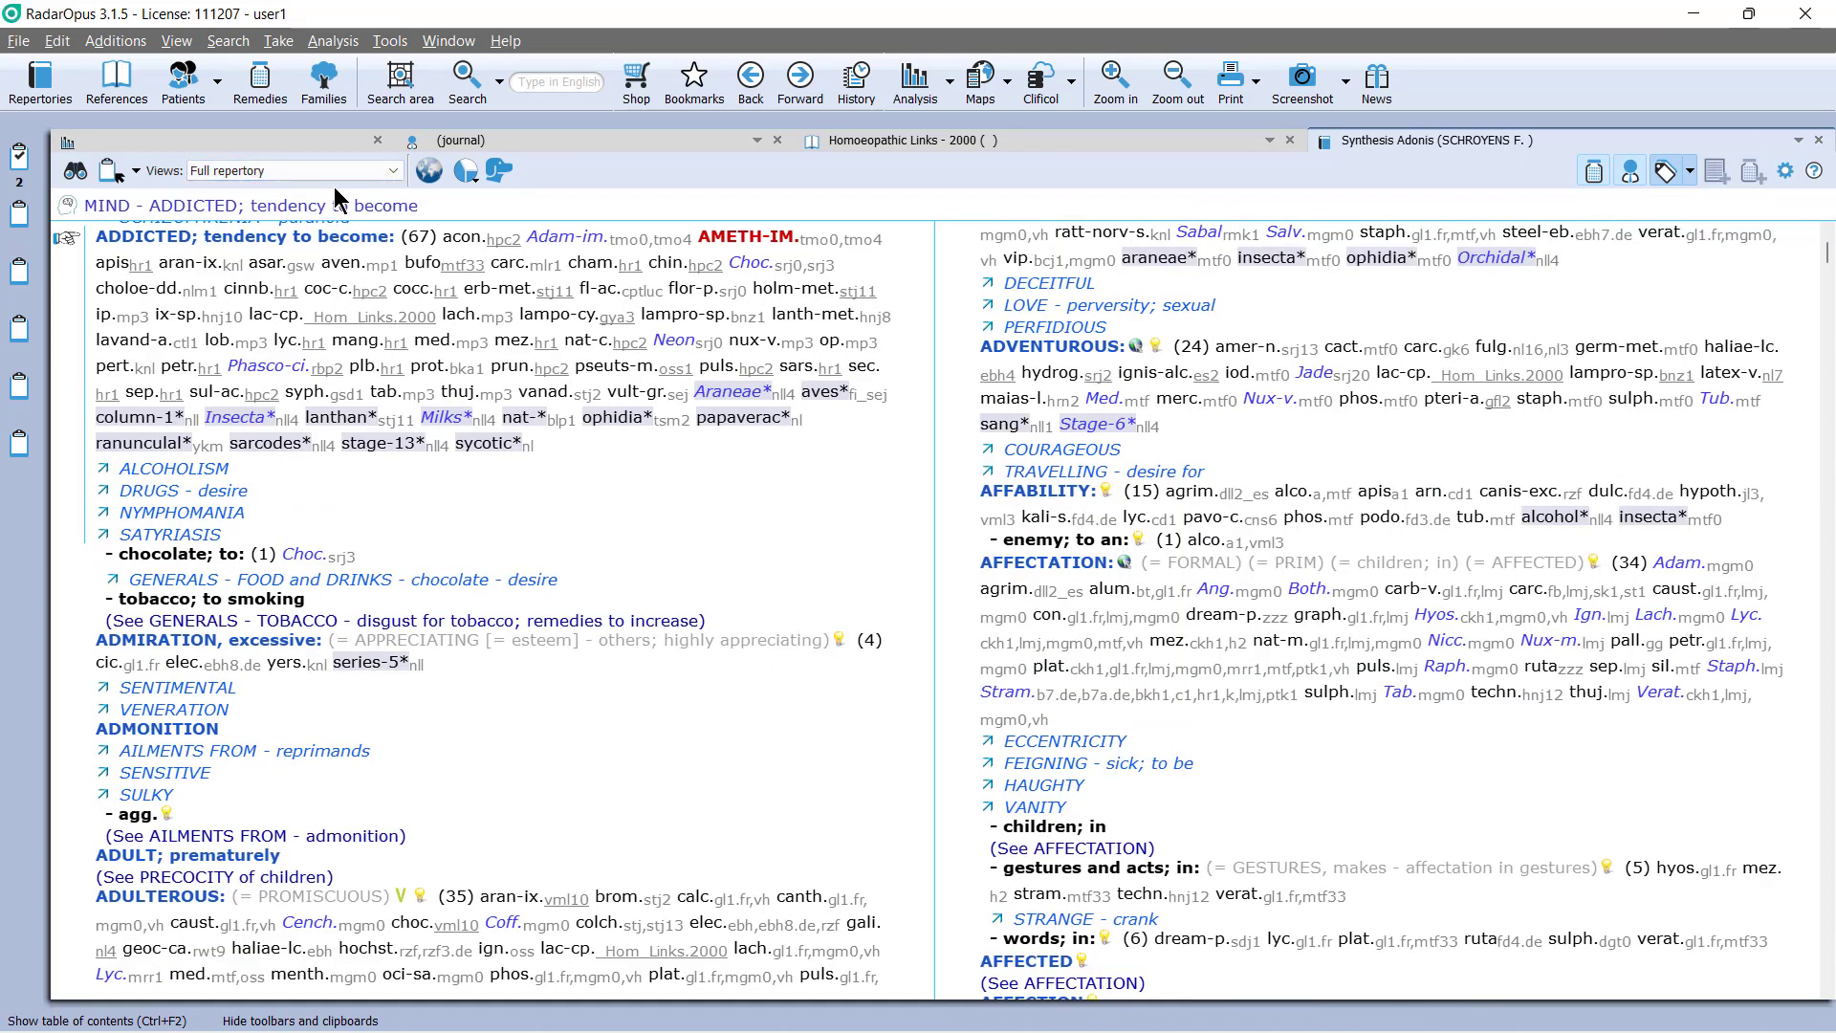
{"action": "left_click", "coordinate": [1629, 174]}
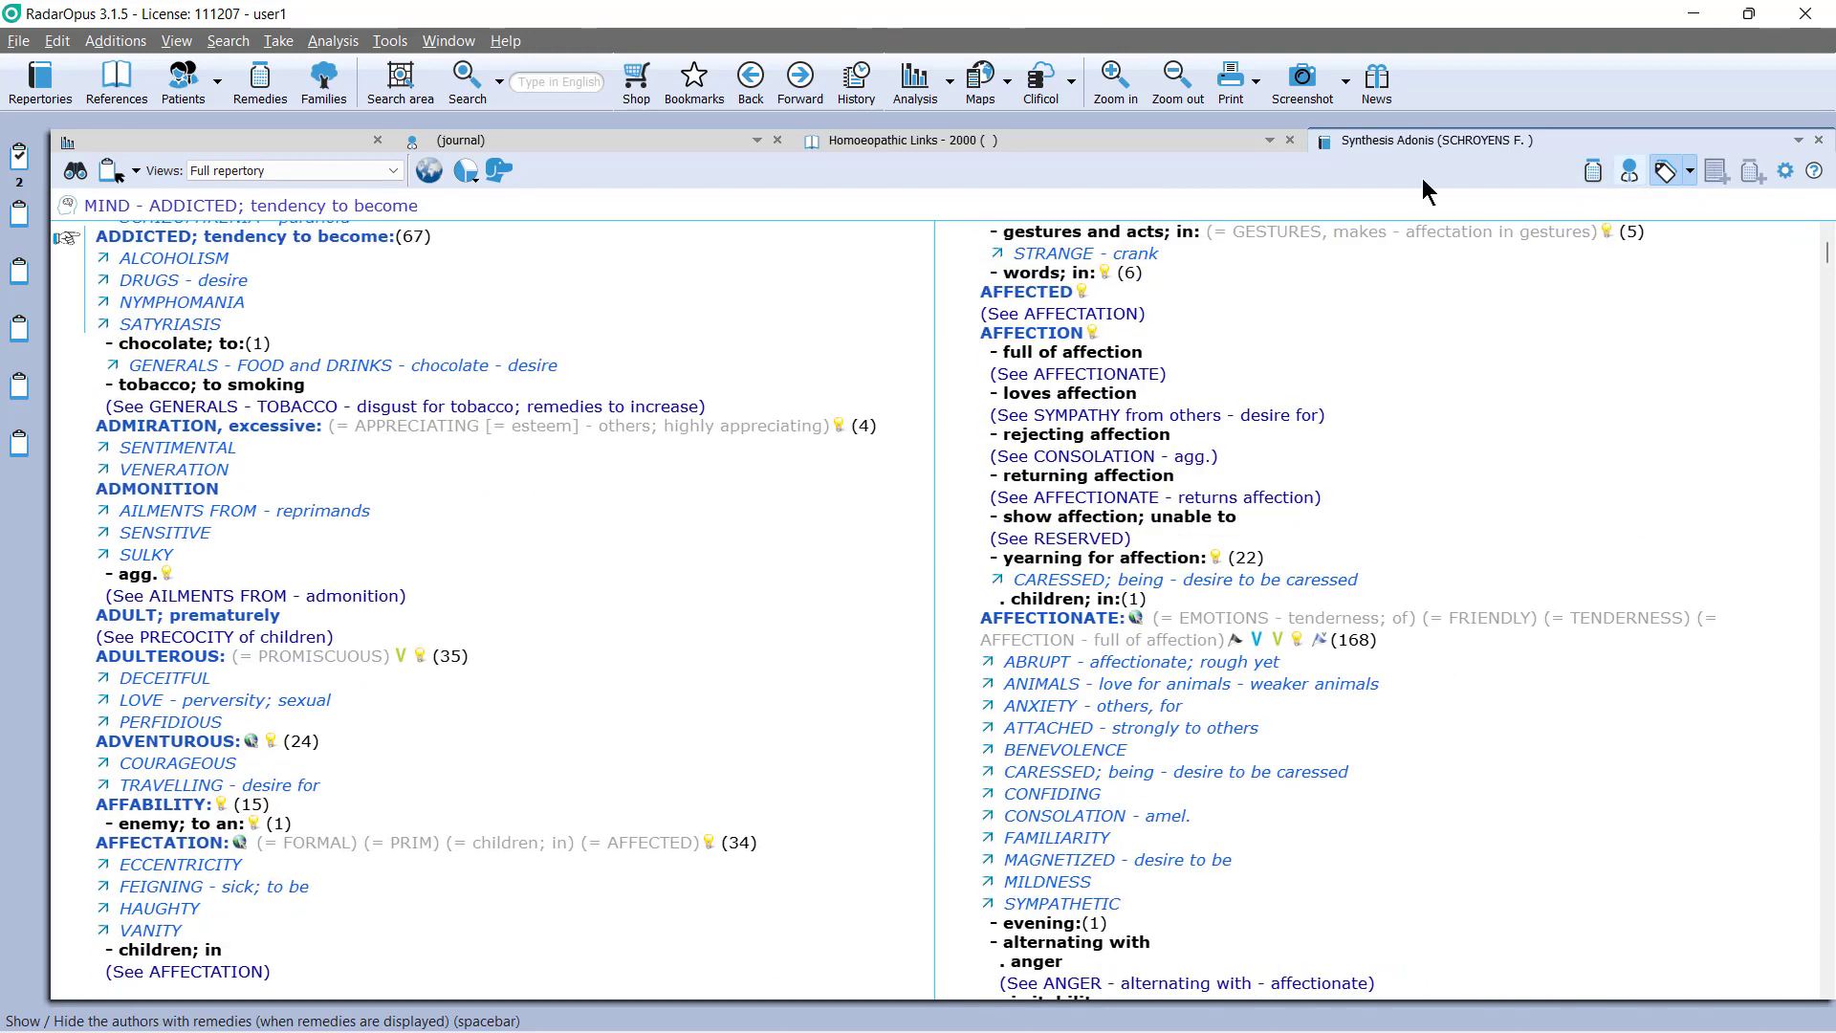
{"action": "left_click", "coordinate": [413, 250]}
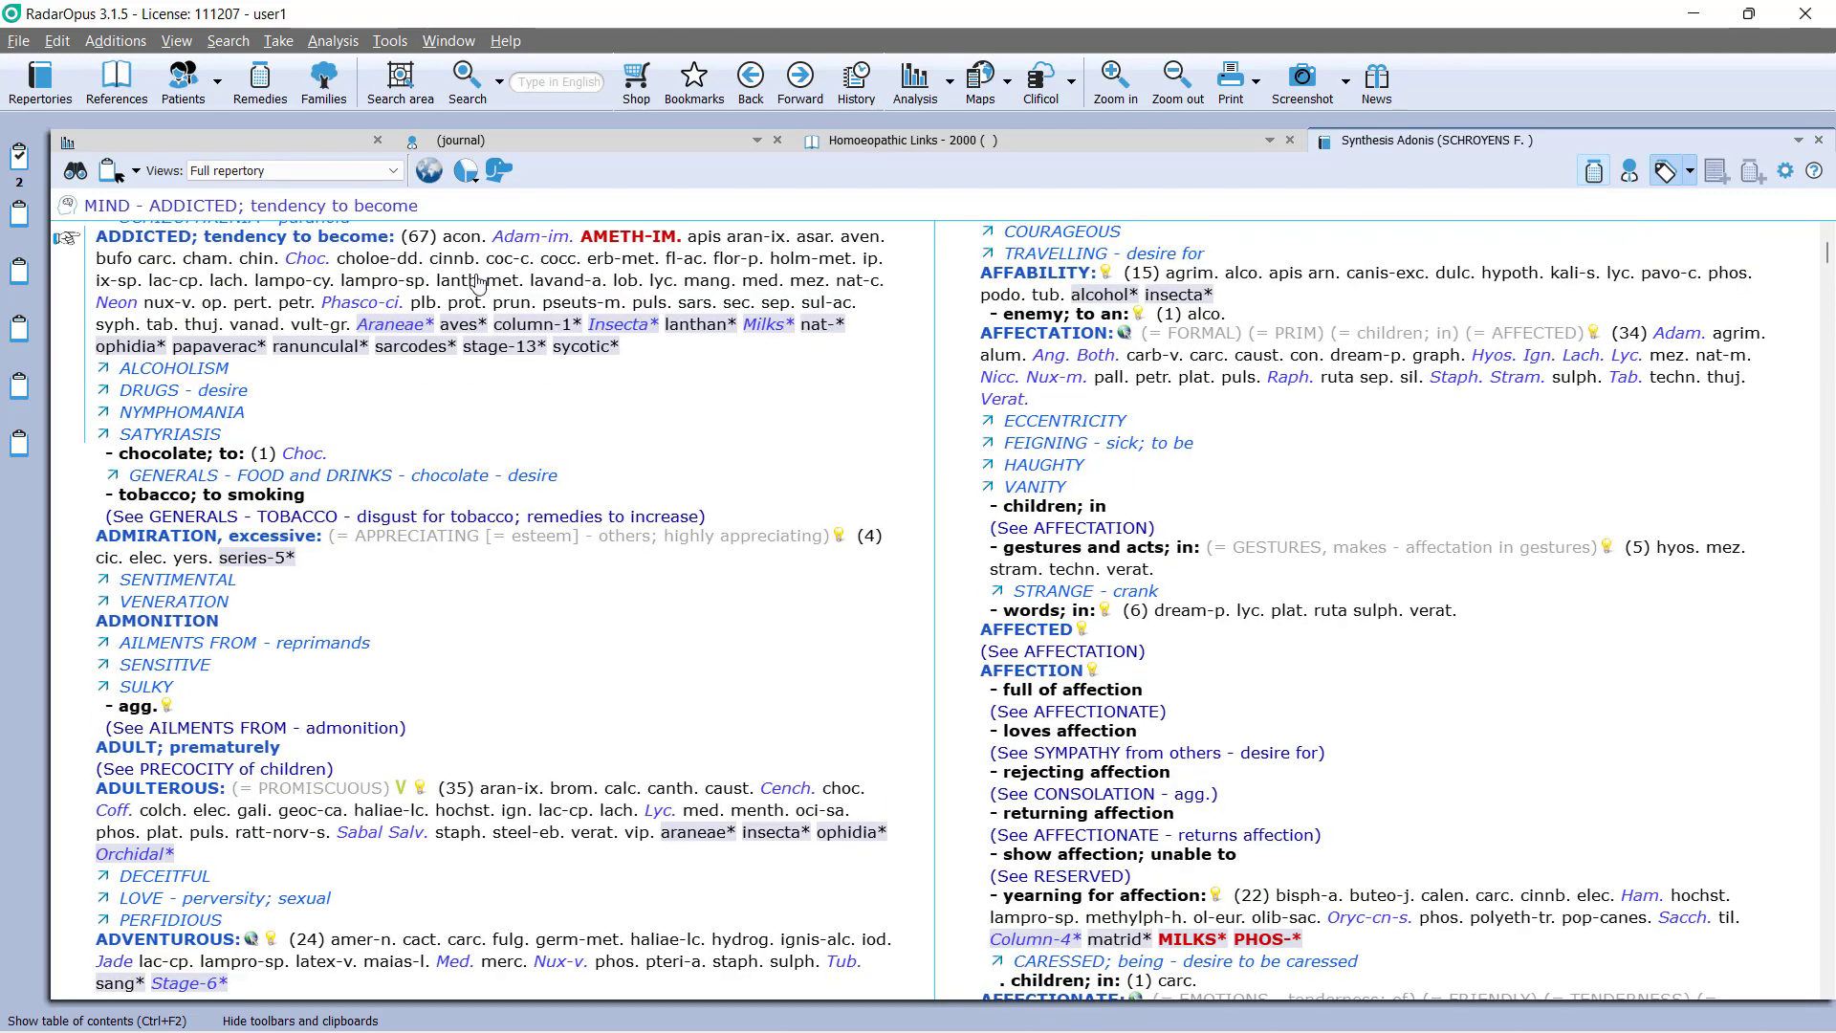
{"action": "mouse_move", "coordinate": [478, 283]}
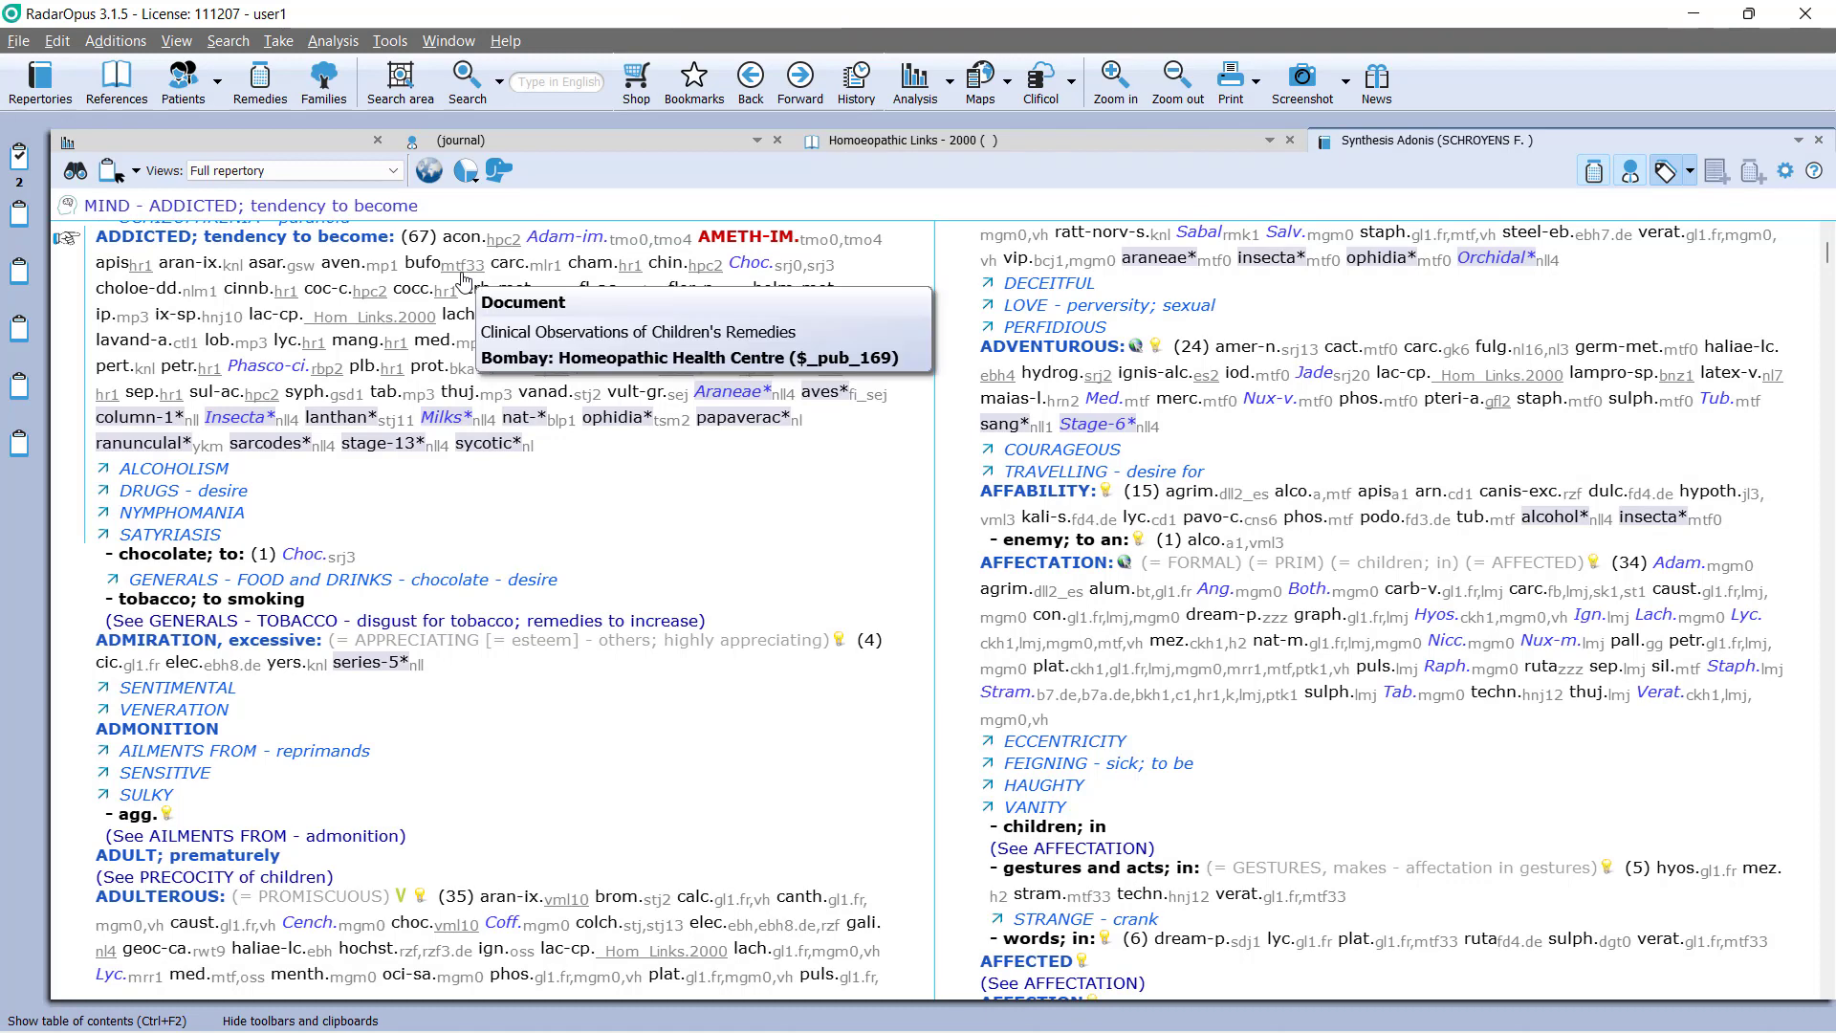
{"action": "left_click", "coordinate": [1631, 178]}
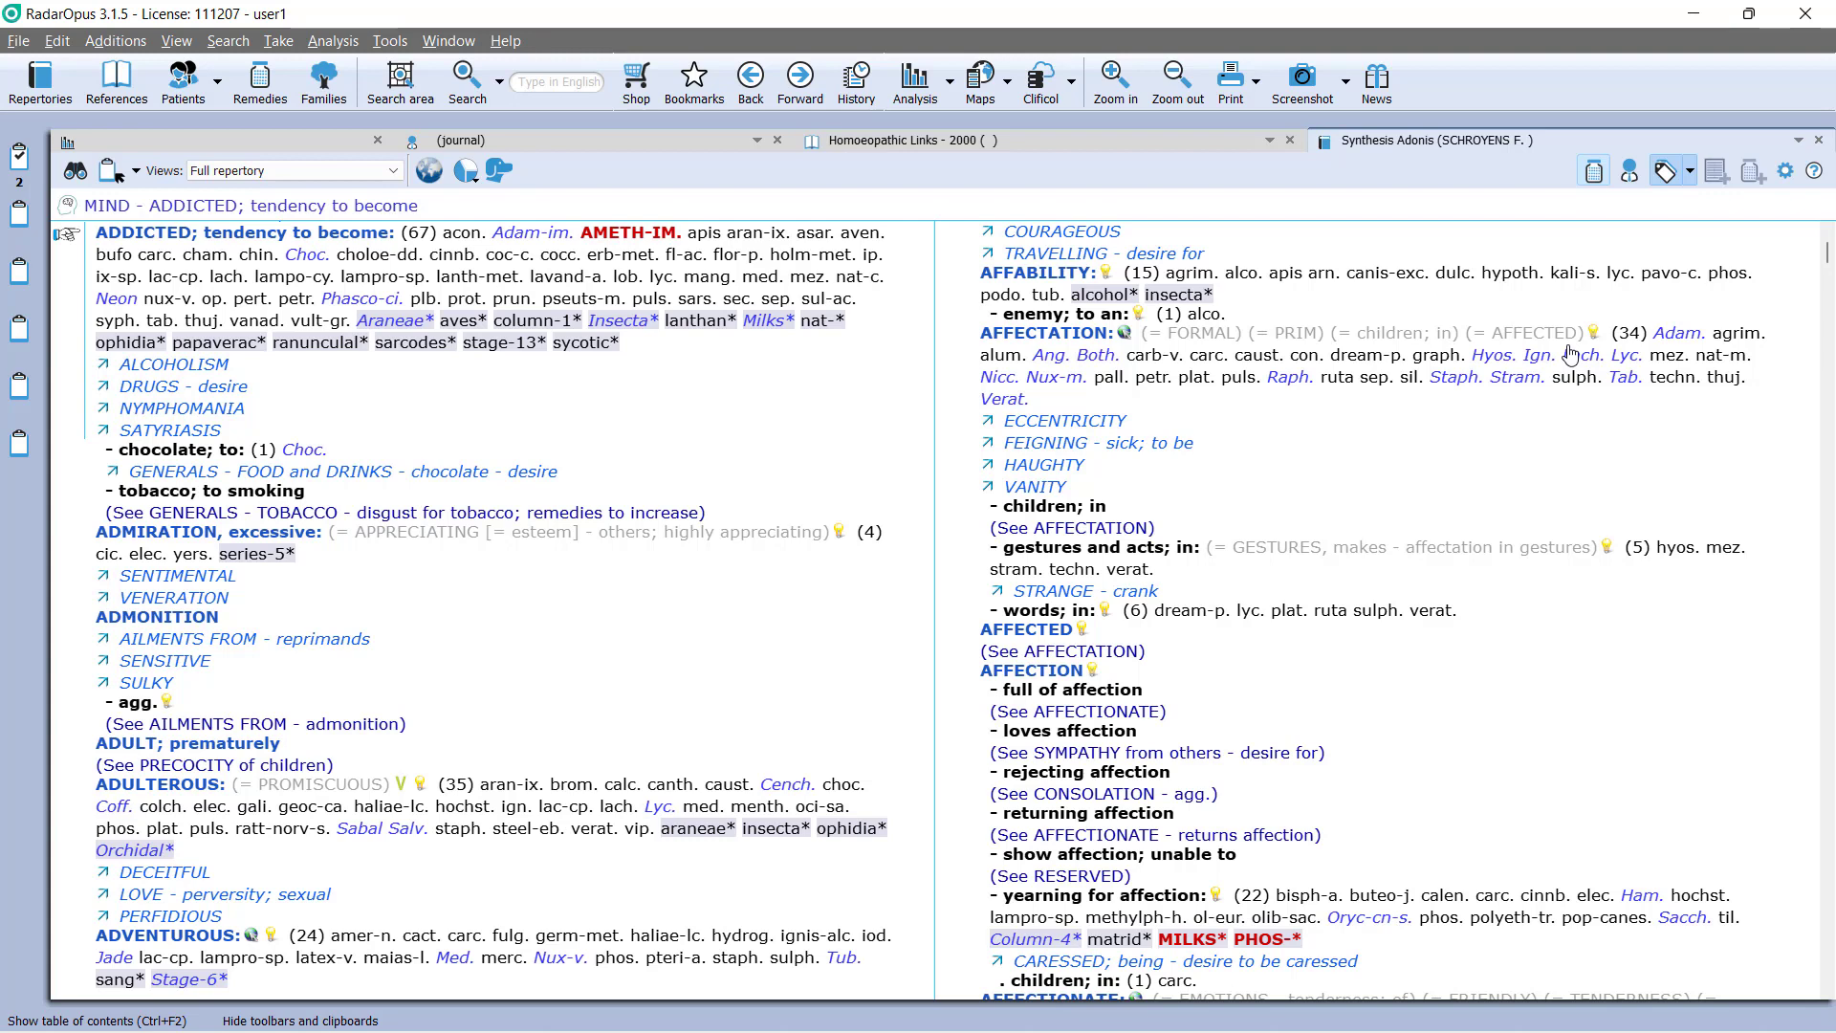
- Follow the PROMISCUOUS synonym of the ADULTEROUS rubric and return through the "See ADULTEROUS" reference
{"action": "left_click", "coordinate": [1126, 337]}
{"action": "scroll", "coordinate": [362, 696], "scroll_direction": "down", "scroll_amount": 5}
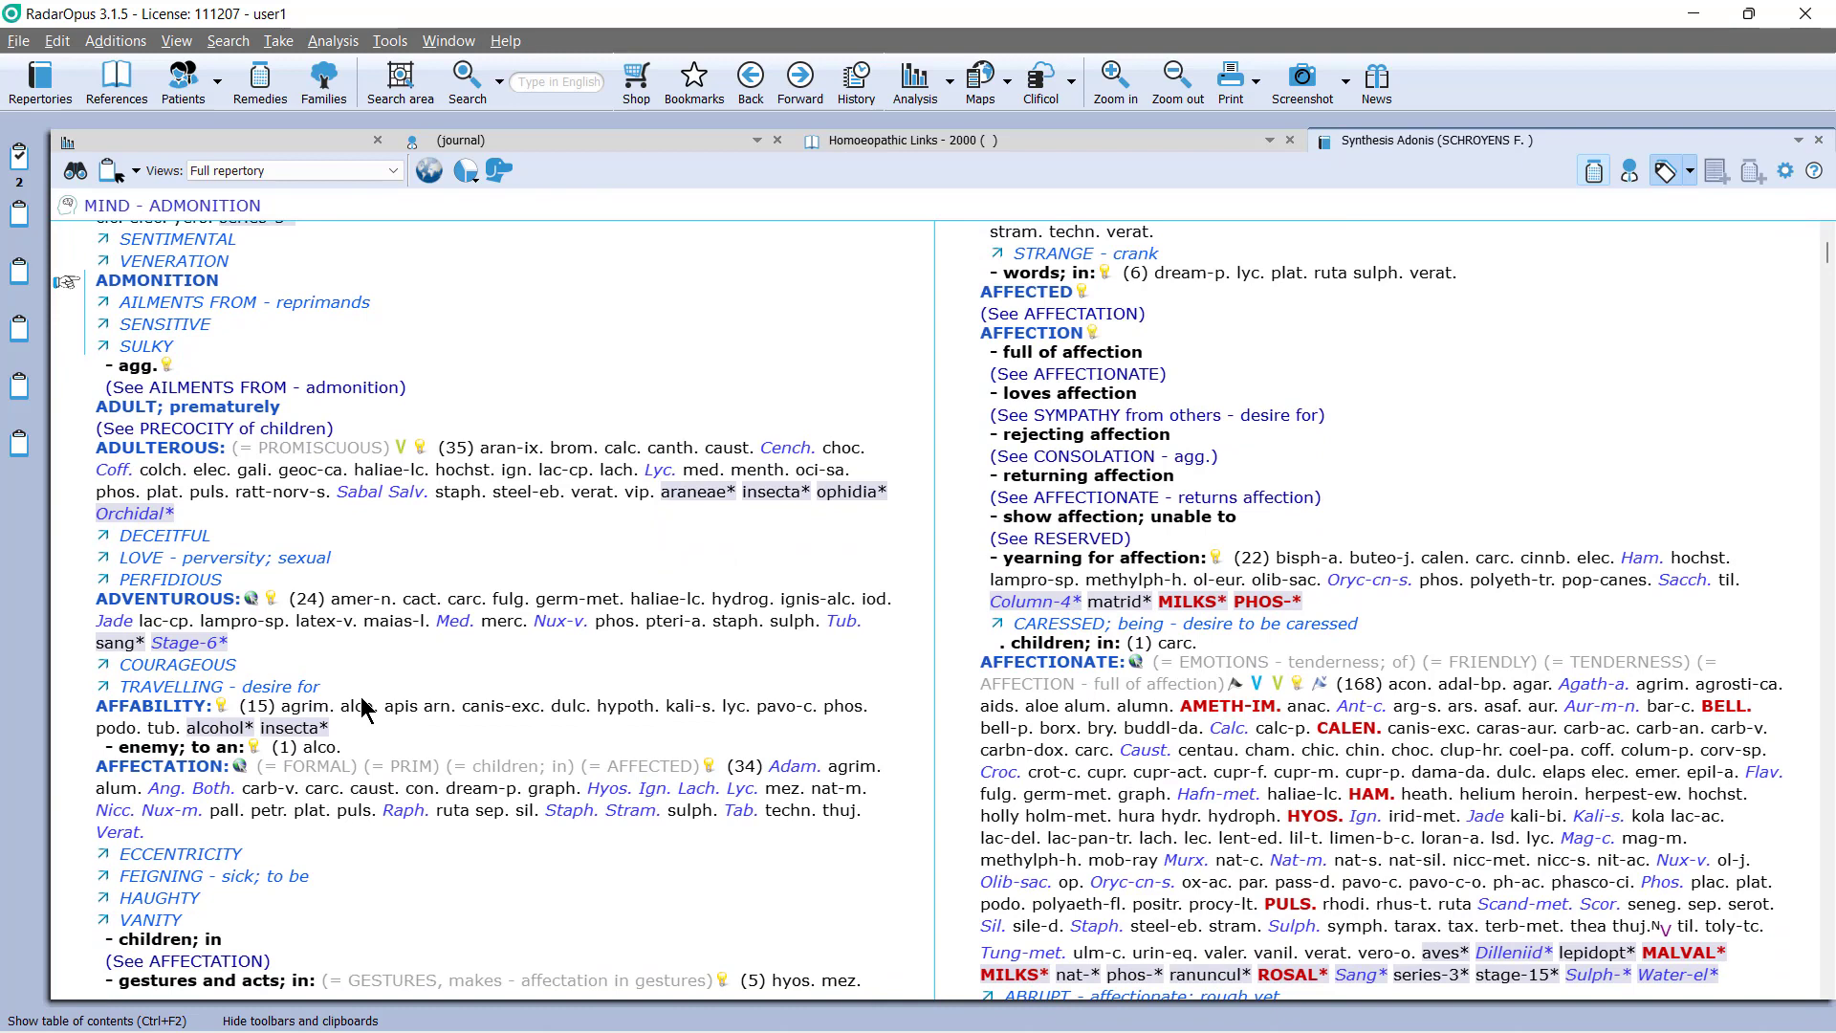
{"action": "left_click", "coordinate": [330, 458]}
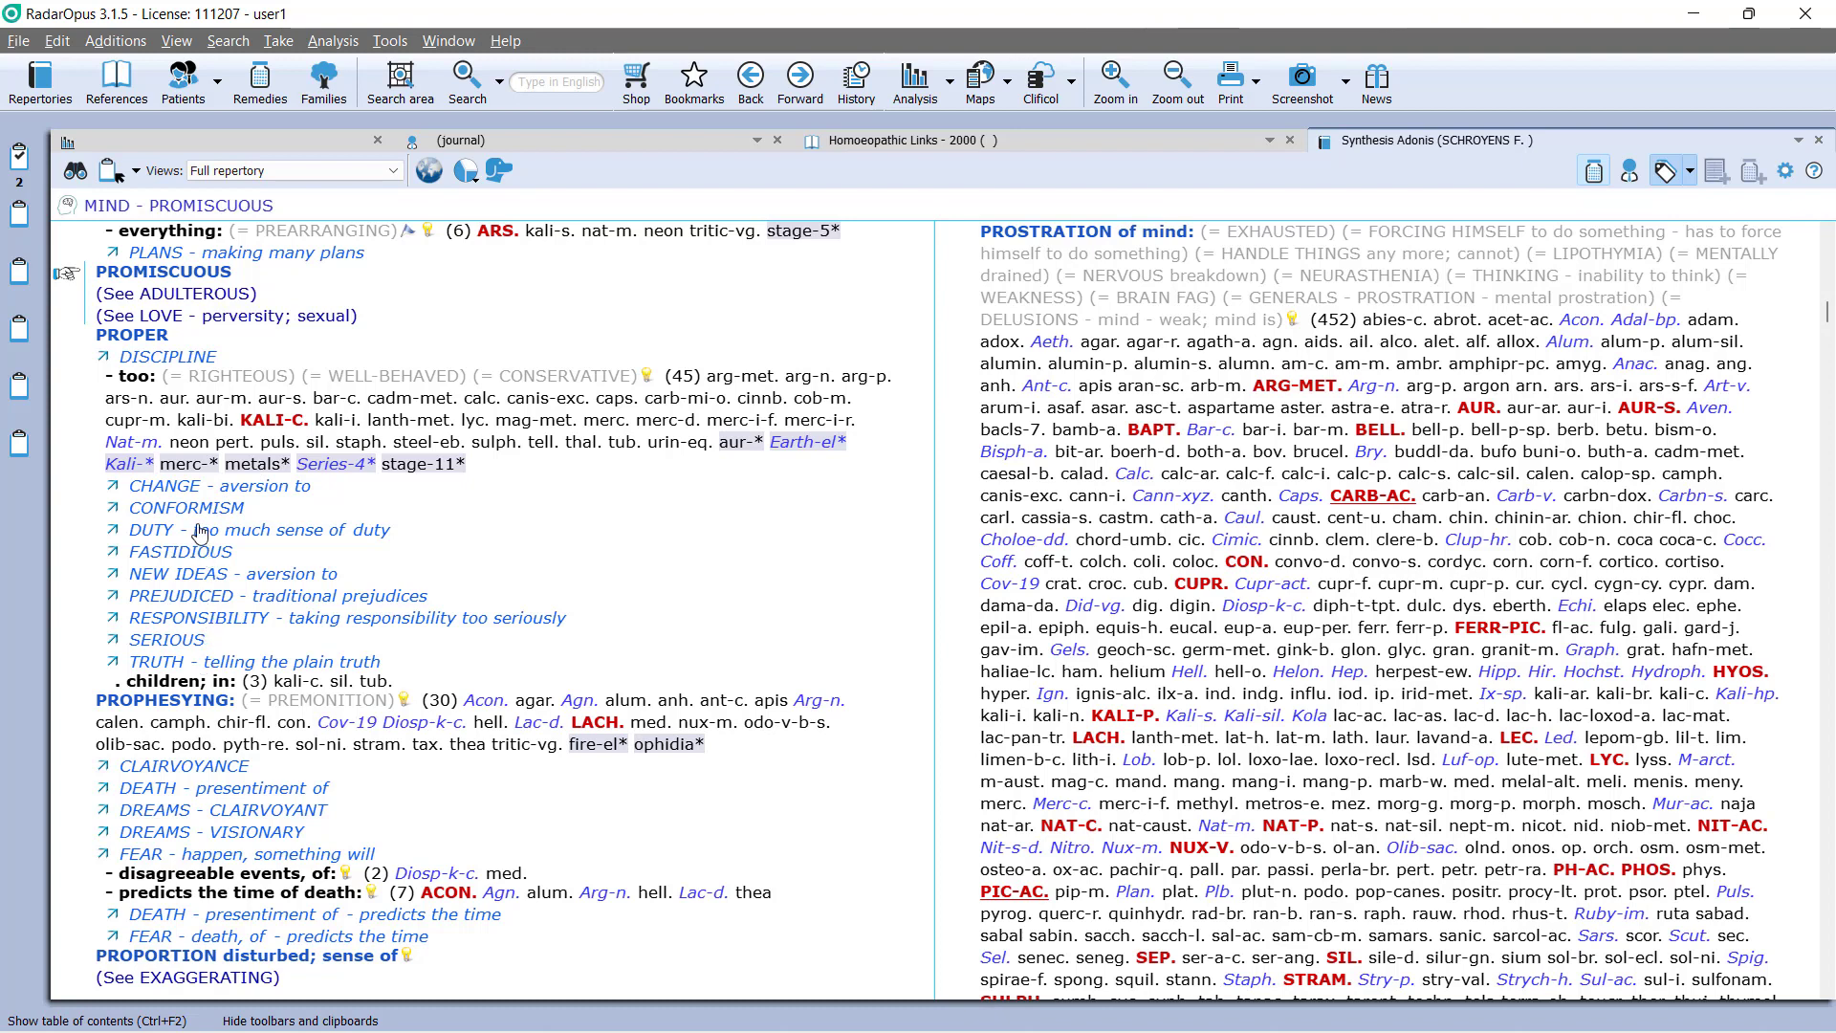
{"action": "mouse_move", "coordinate": [208, 427]}
{"action": "left_click", "coordinate": [202, 297]}
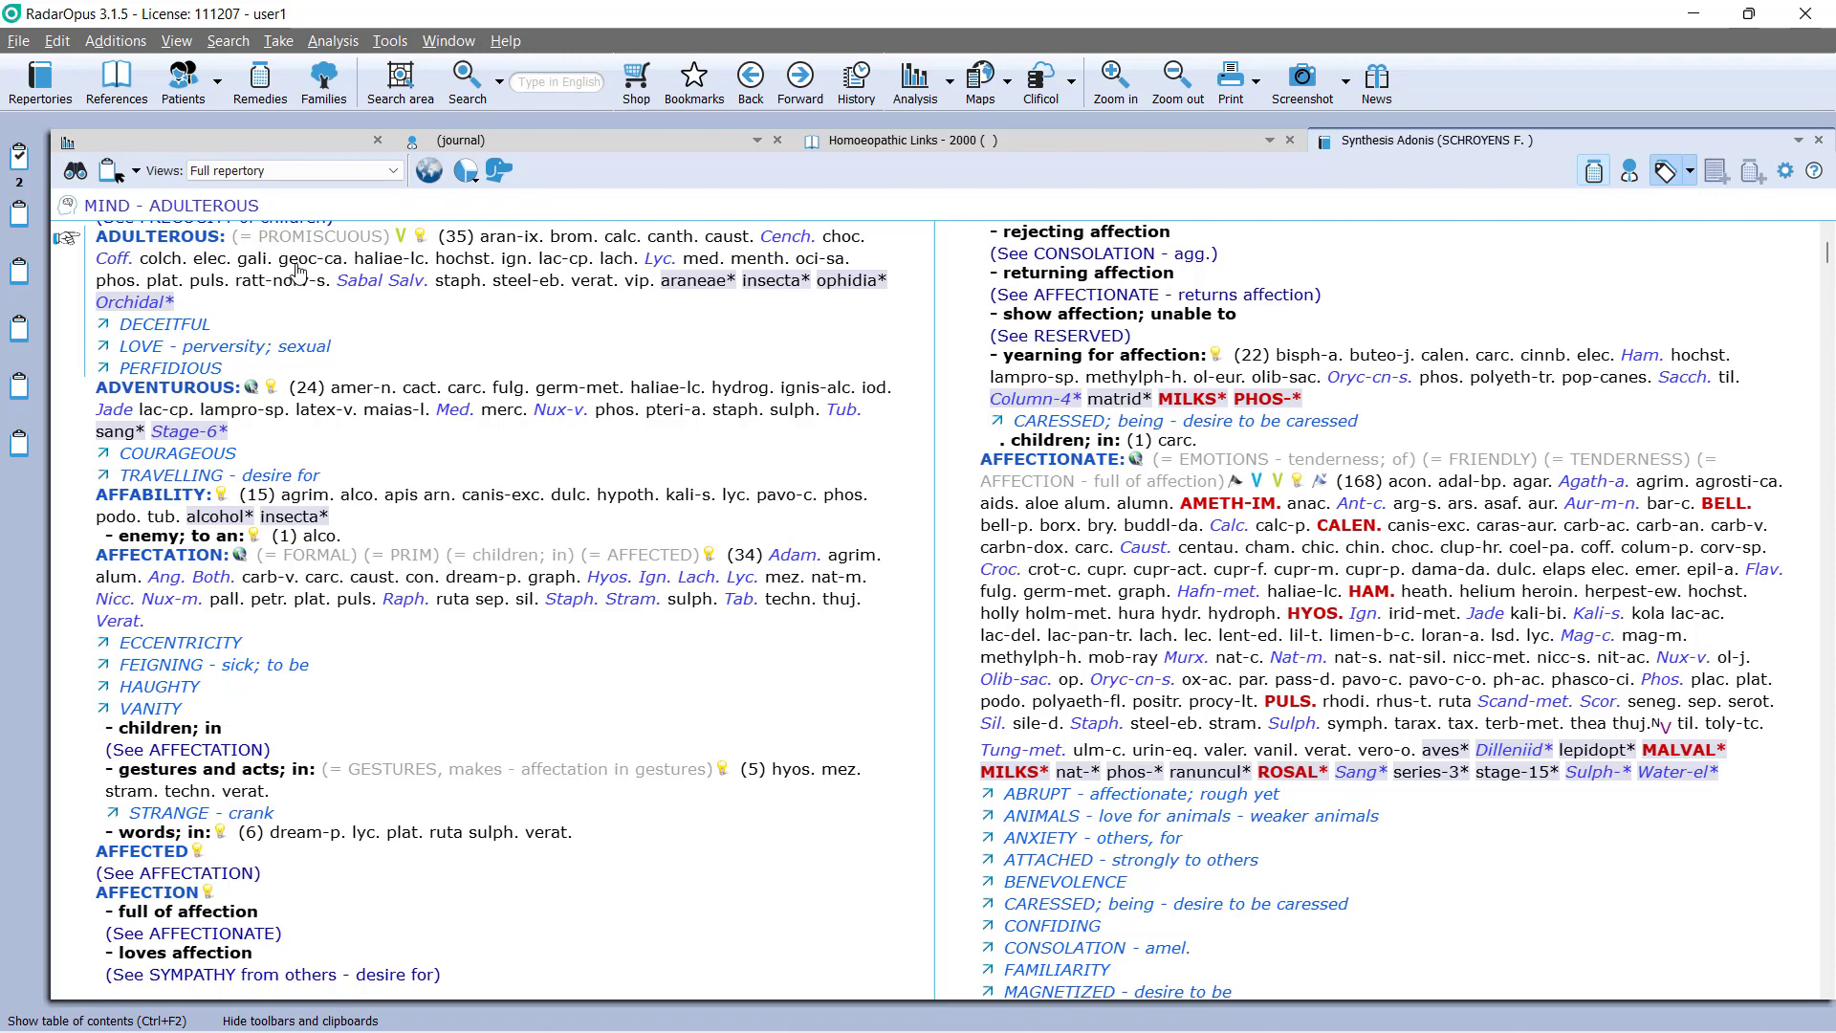
- Turn off expansion of rubric synonyms in the repertory display settings and view the collapsed synonym list of AFFECTIONATE
{"action": "scroll", "coordinate": [328, 396], "scroll_direction": "down", "scroll_amount": 8}
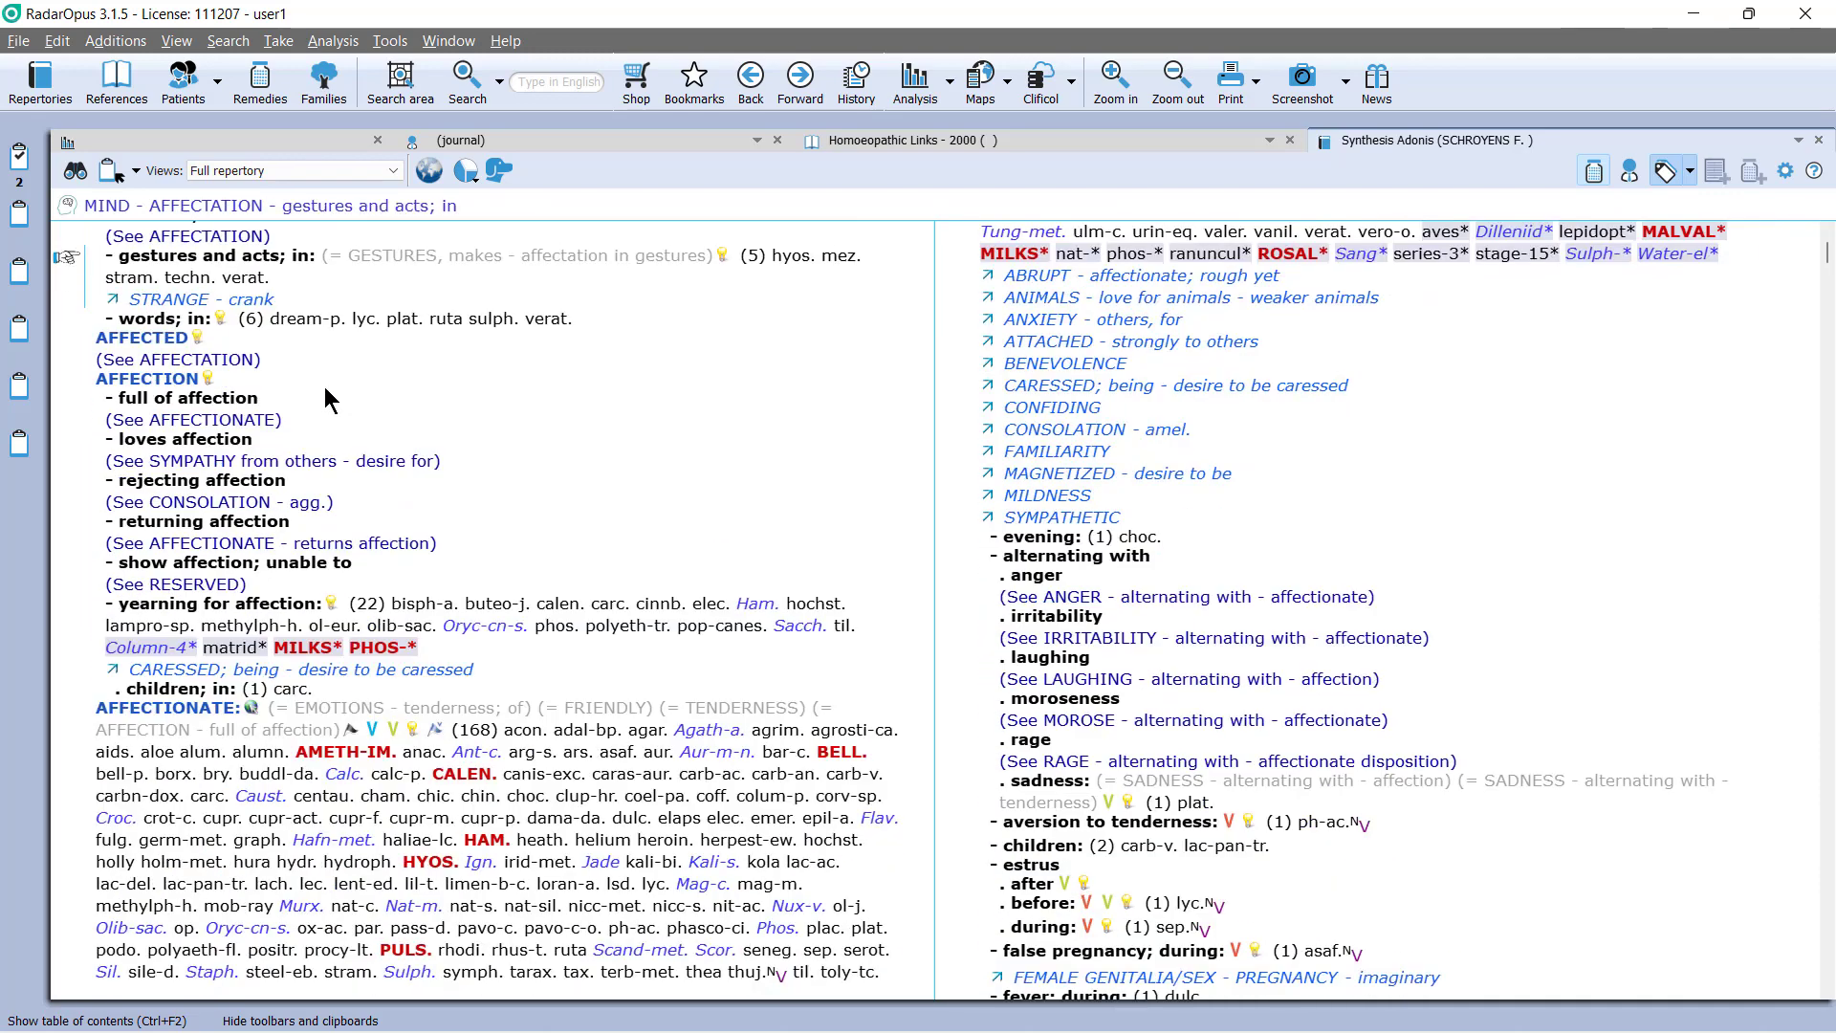
{"action": "scroll", "coordinate": [328, 396], "scroll_direction": "down", "scroll_amount": 5}
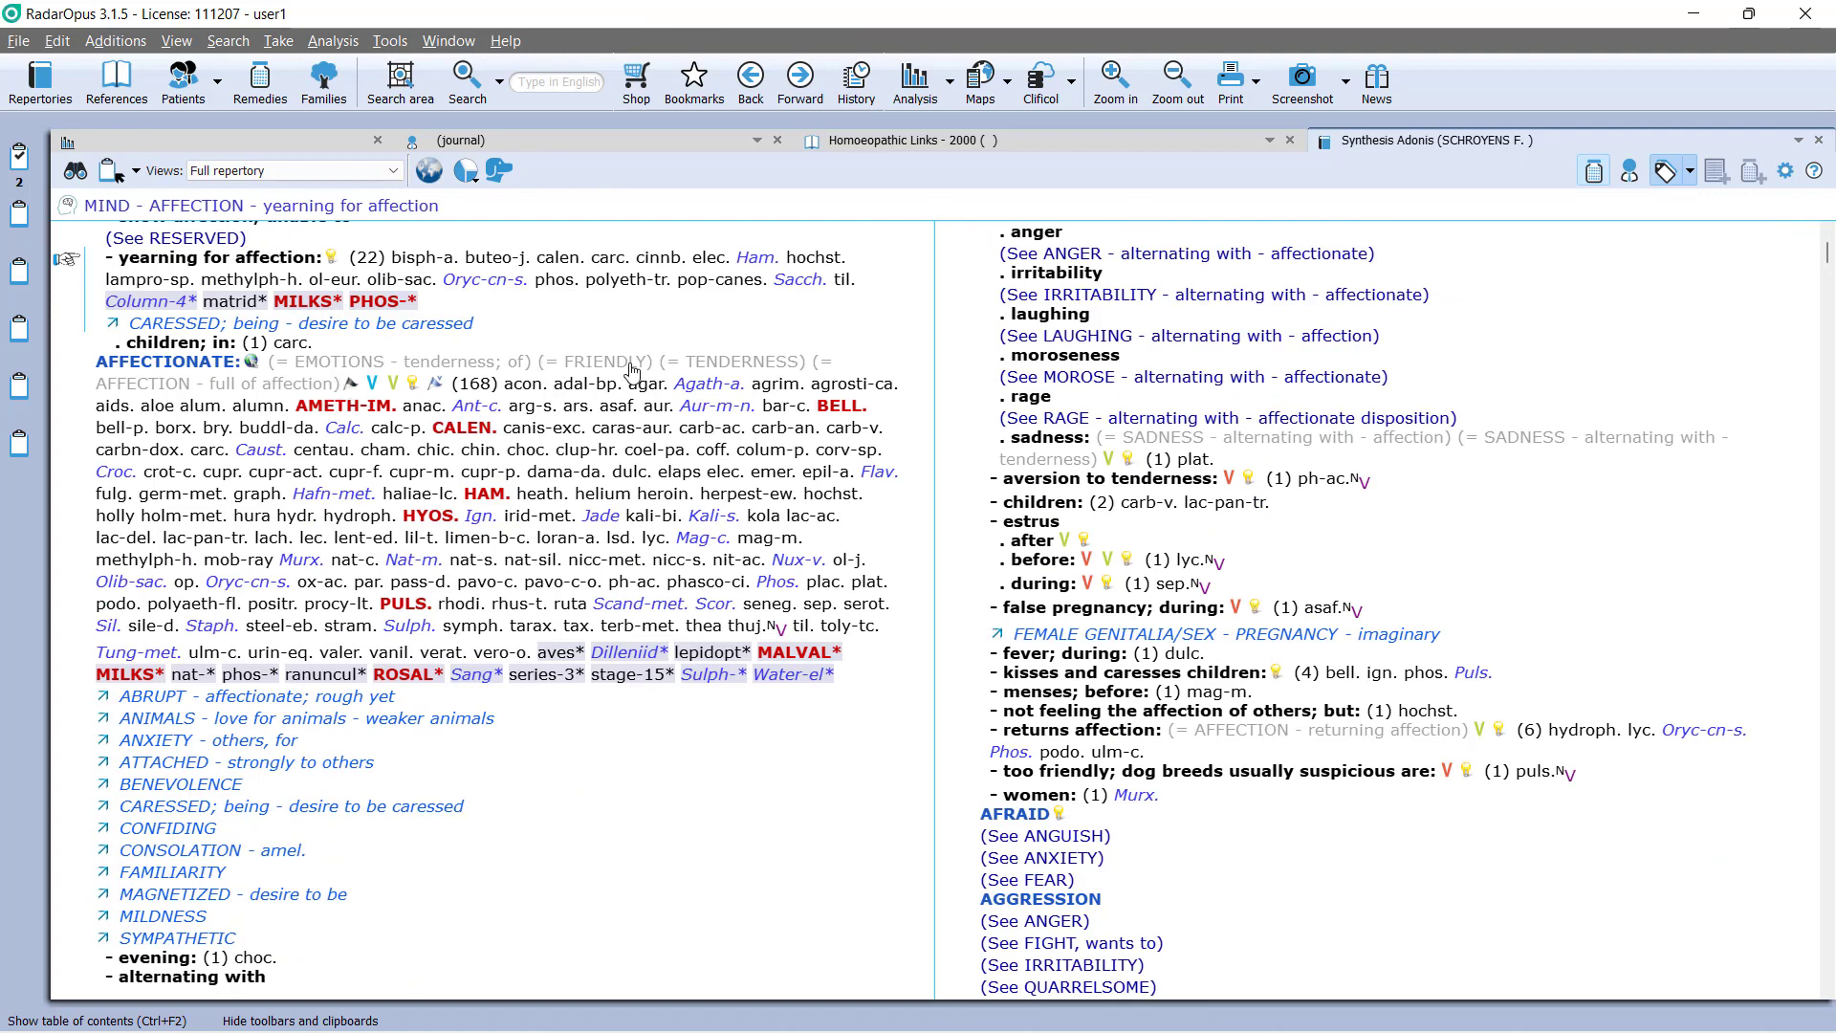
{"action": "mouse_move", "coordinate": [618, 390]}
{"action": "left_click", "coordinate": [1782, 175]}
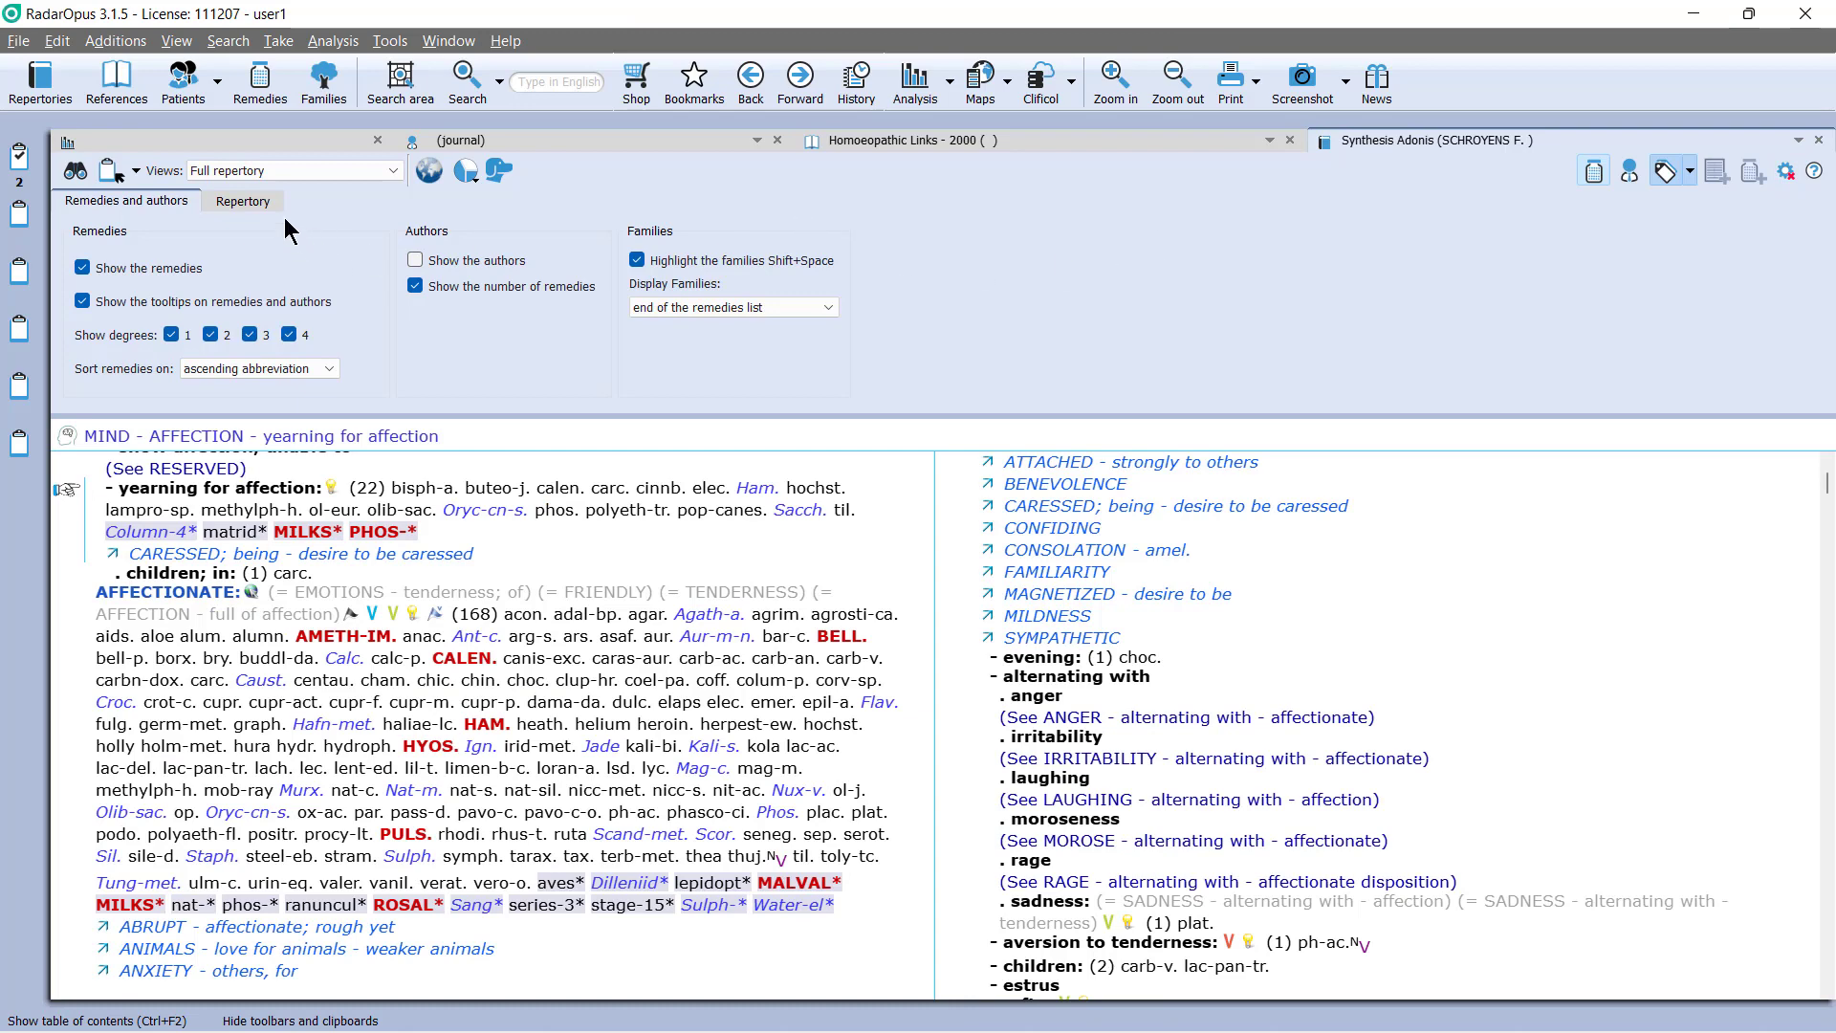
{"action": "left_click", "coordinate": [256, 203]}
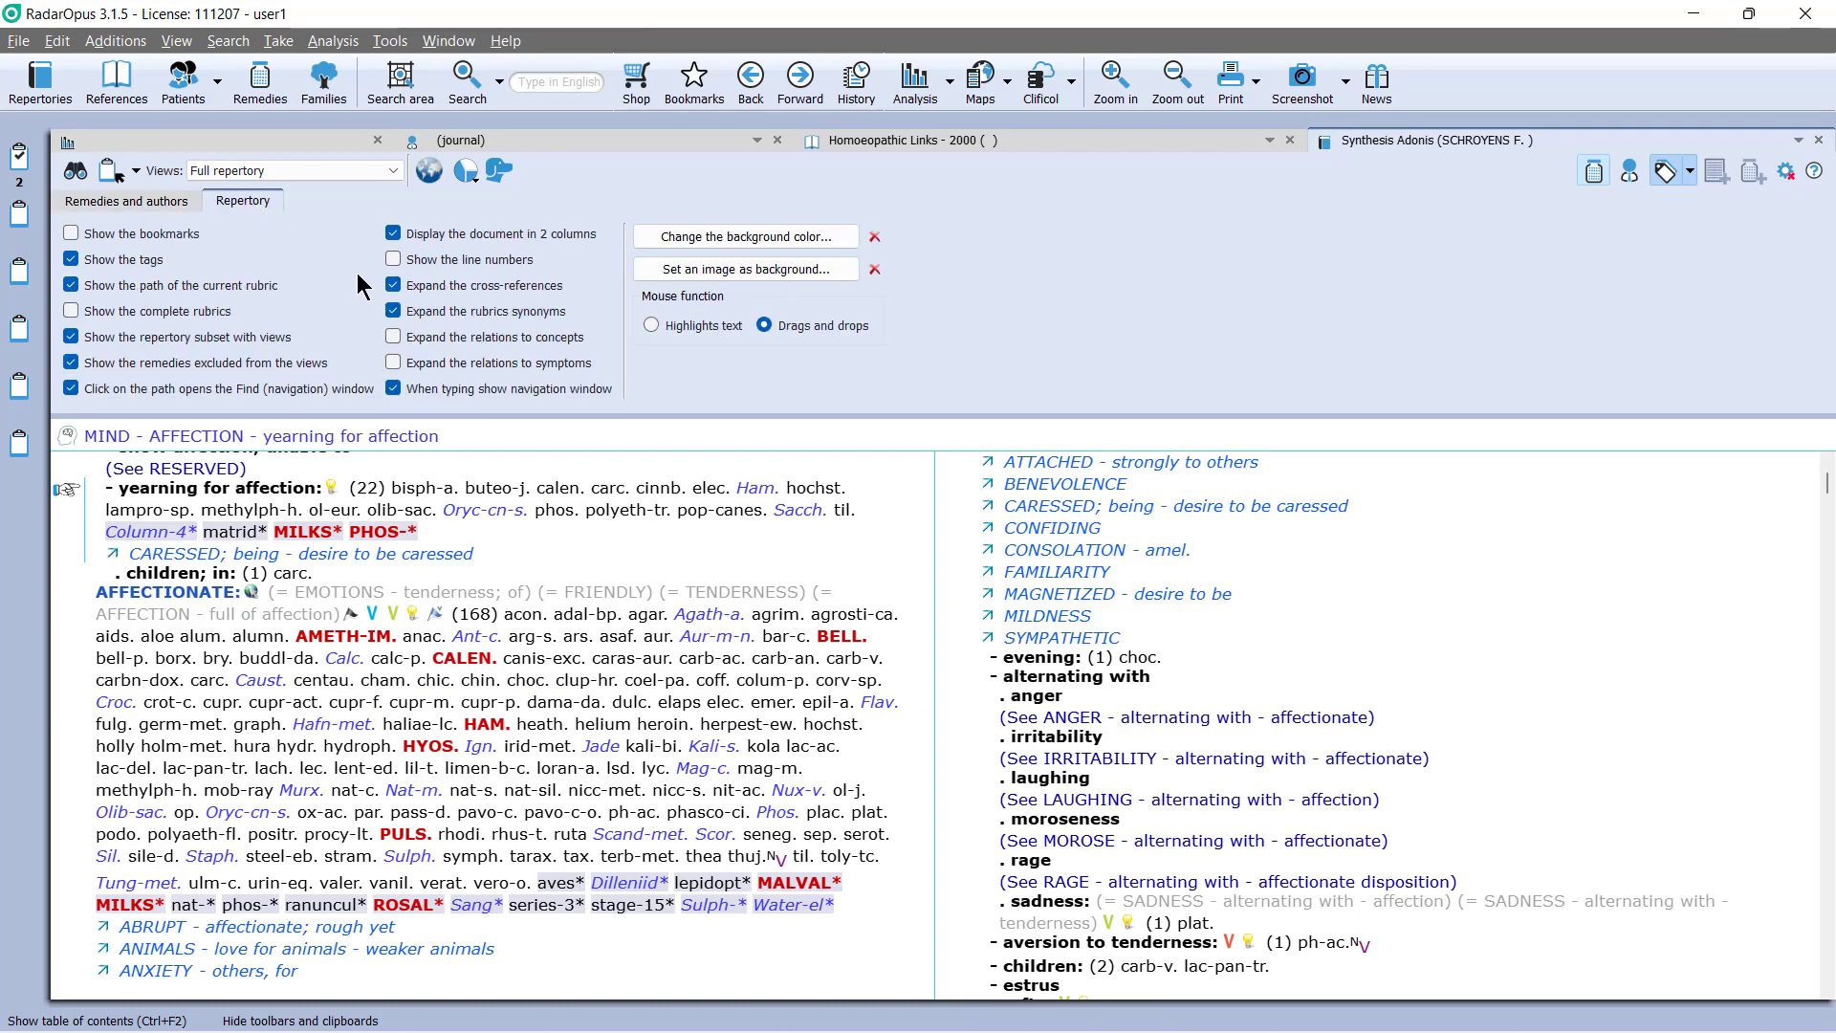
{"action": "left_click", "coordinate": [394, 315]}
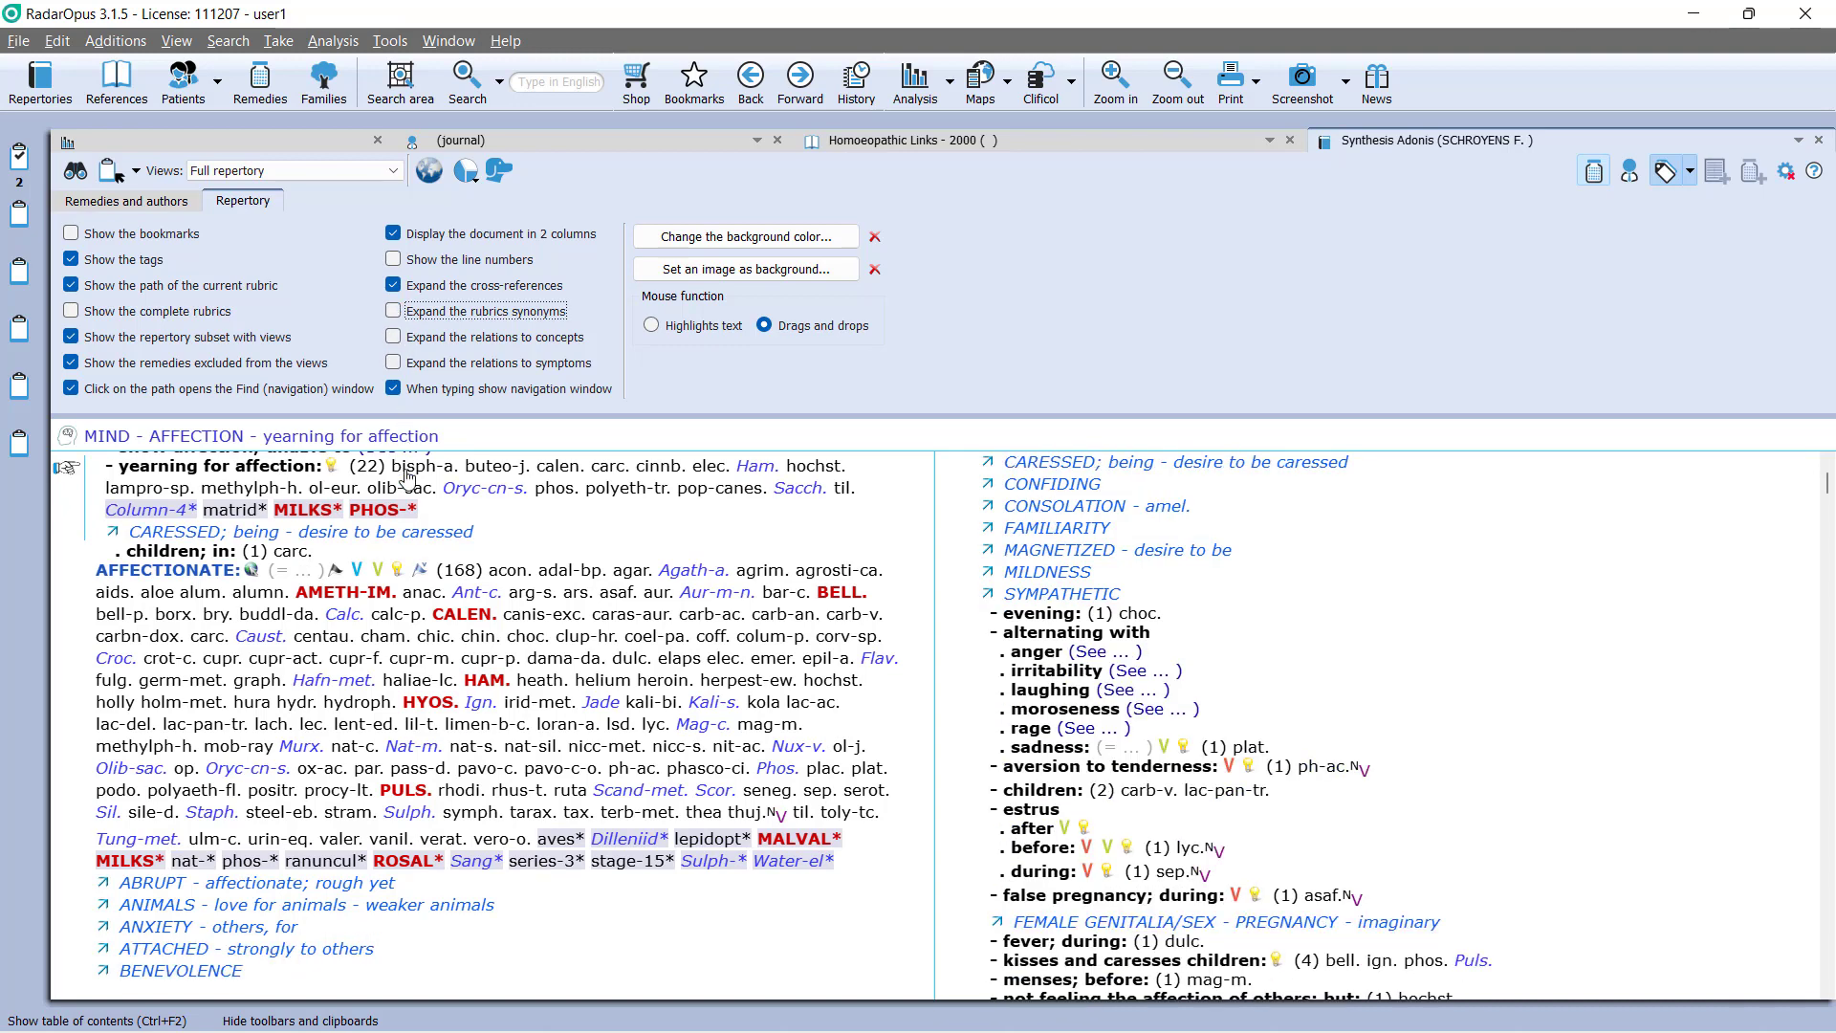
{"action": "scroll", "coordinate": [412, 510], "scroll_direction": "up", "scroll_amount": 1}
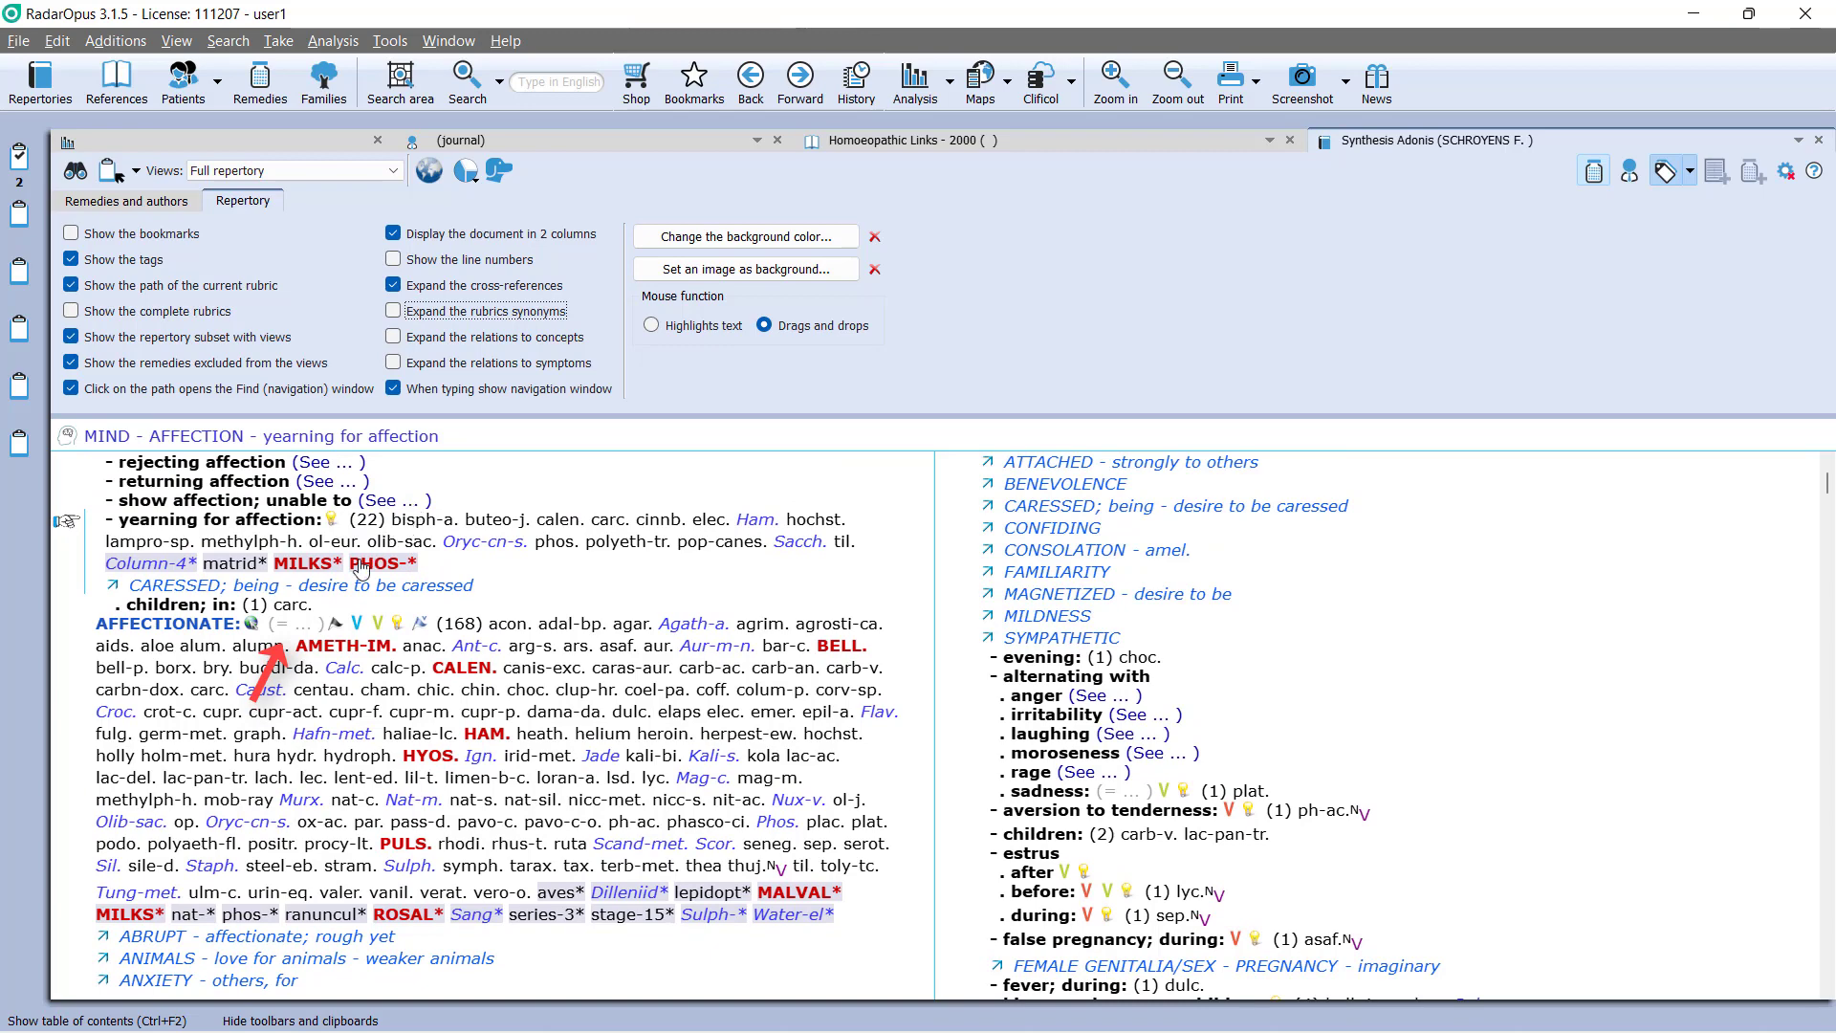
{"action": "mouse_move", "coordinate": [286, 632]}
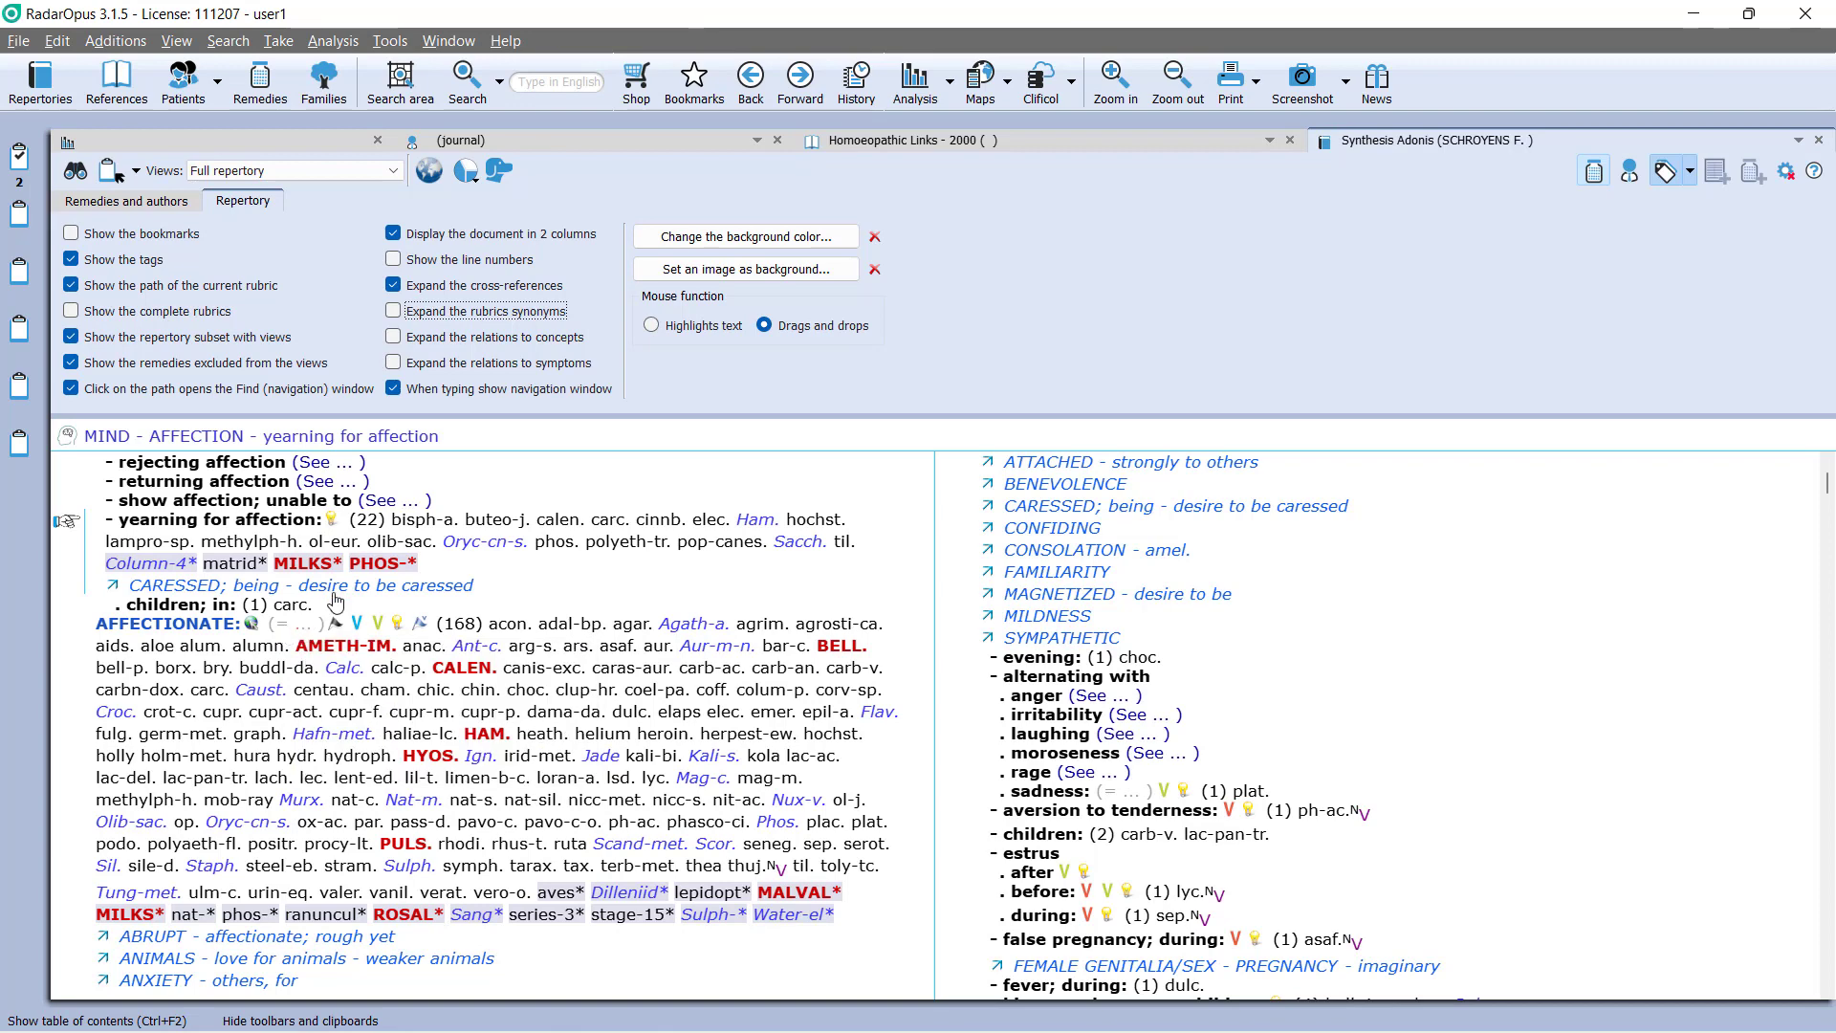
{"action": "left_click", "coordinate": [297, 627]}
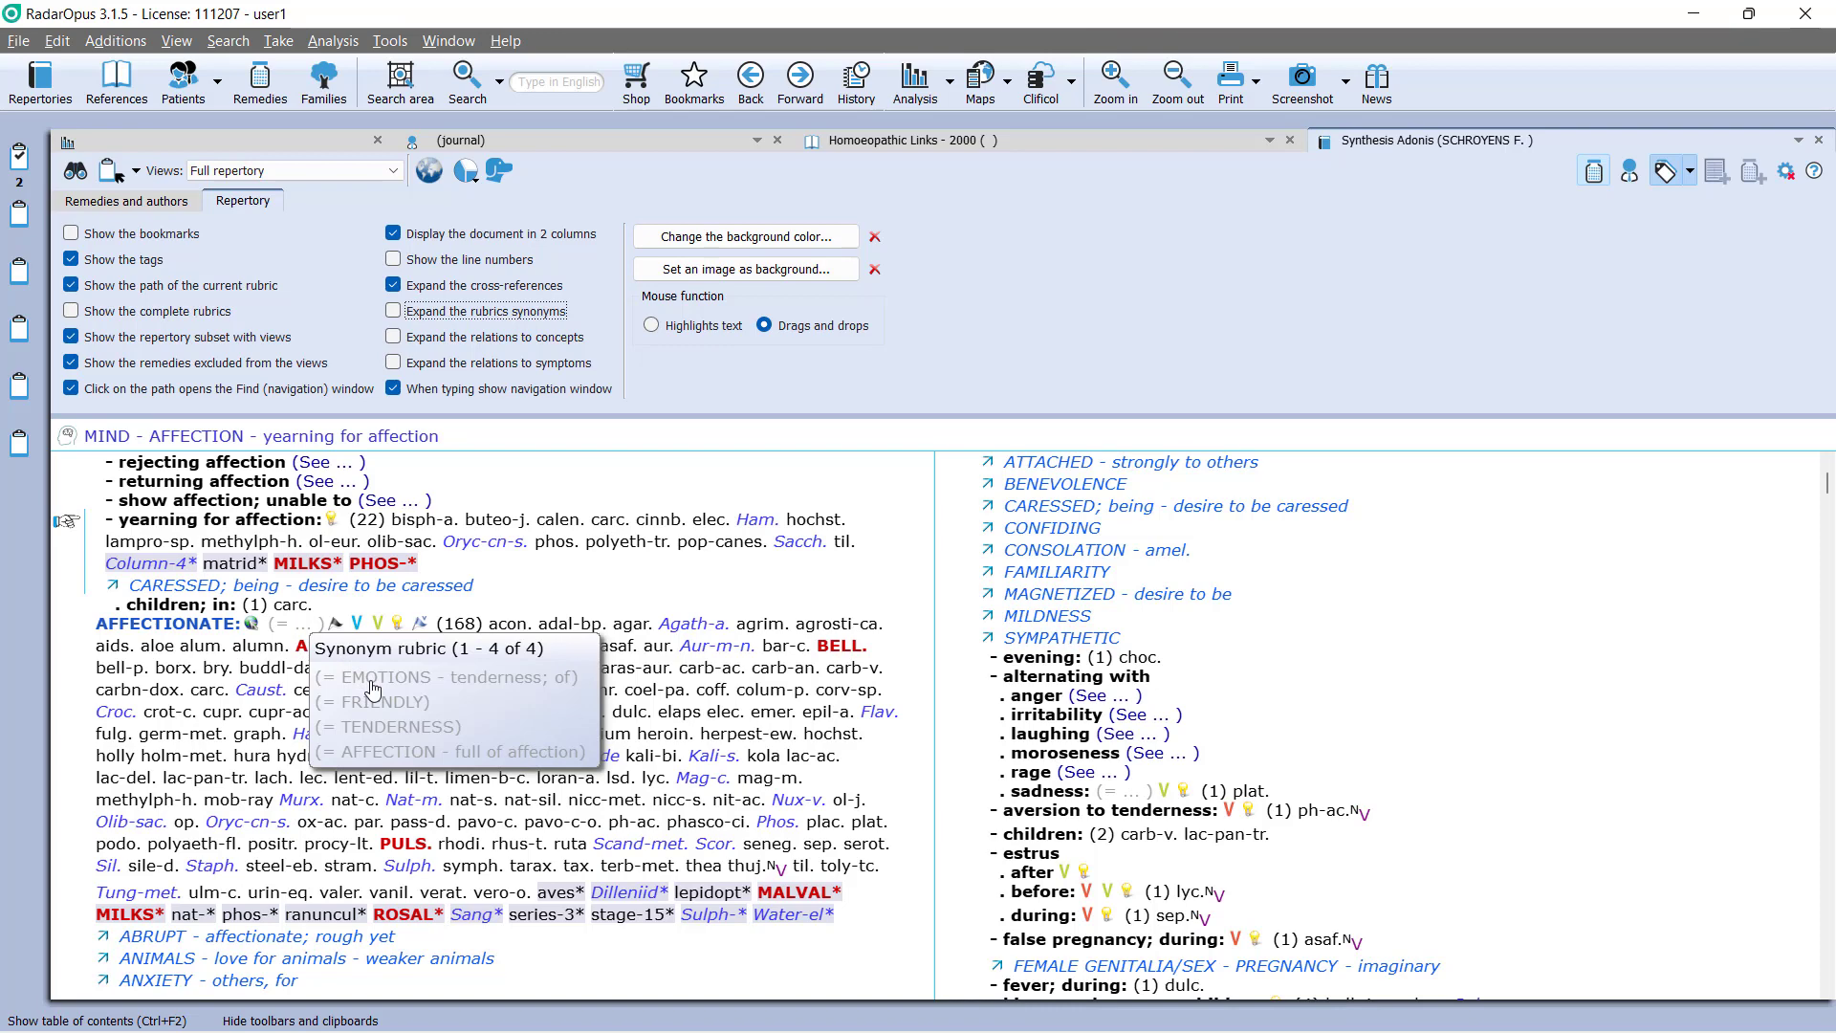
- Turn expansion of rubric synonyms back on and hide the display settings
{"action": "left_click", "coordinate": [393, 312]}
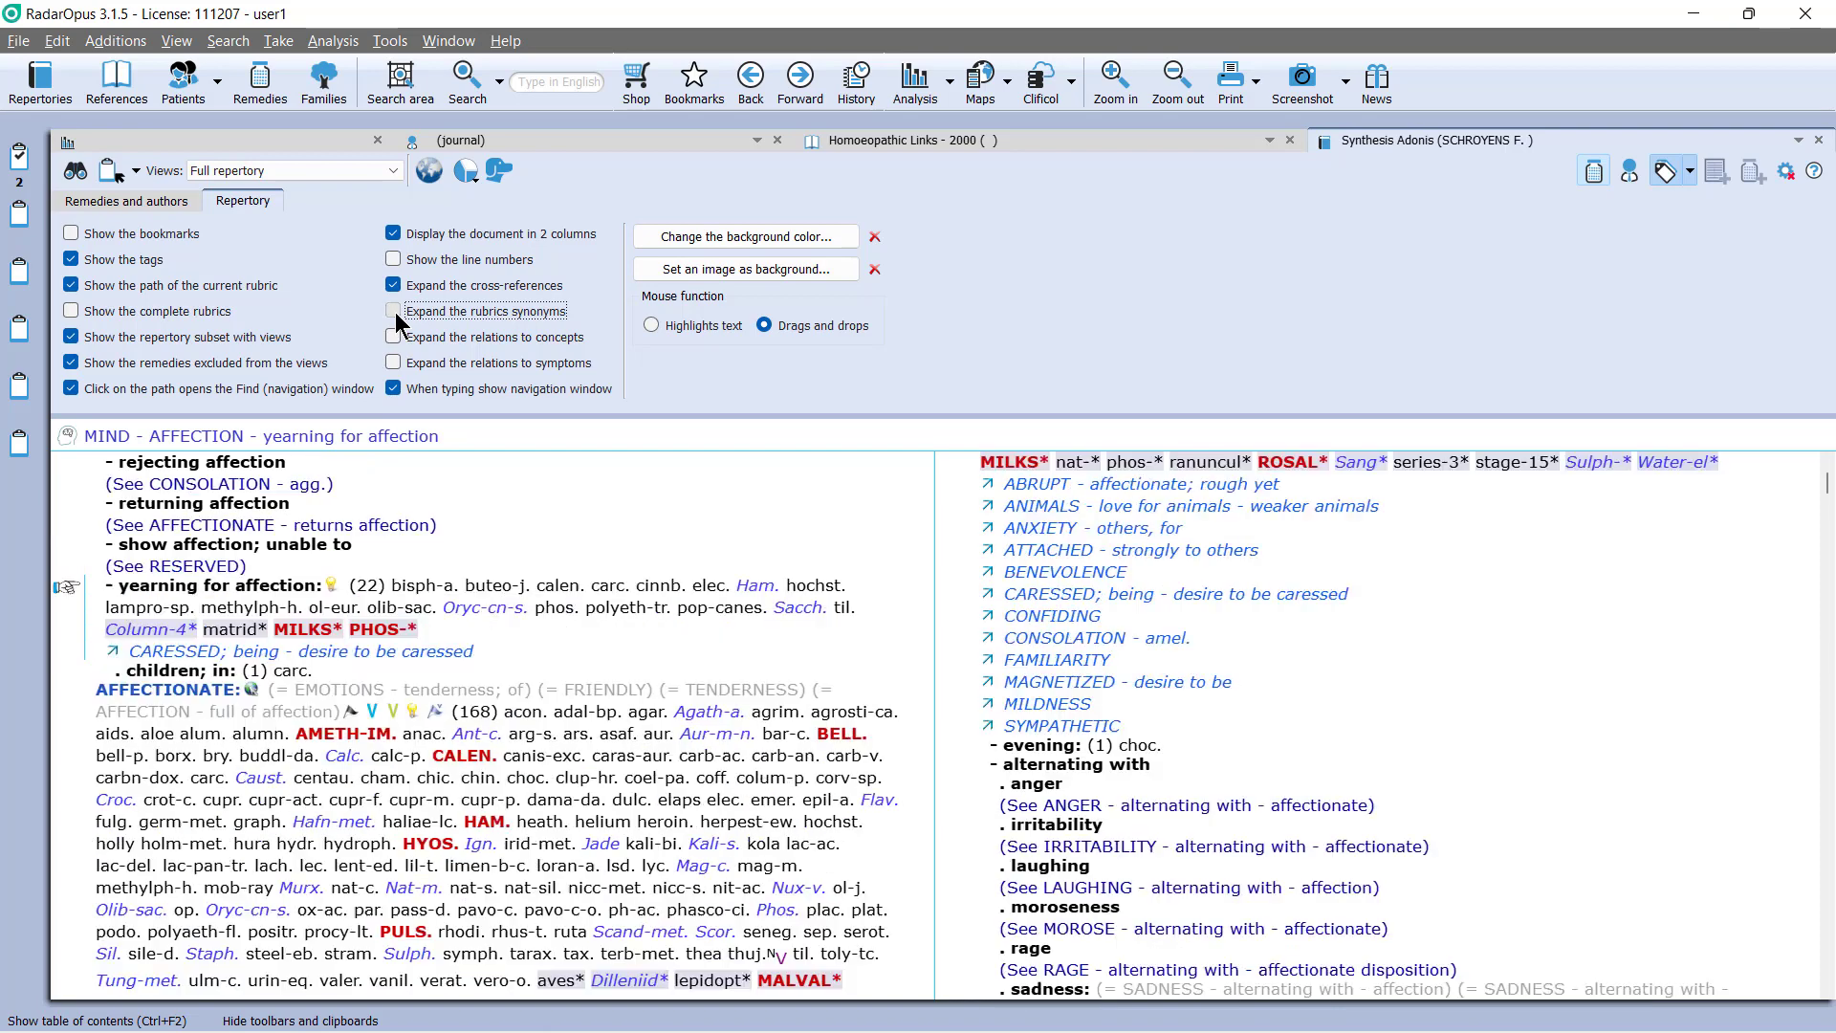
{"action": "left_click", "coordinate": [1784, 174]}
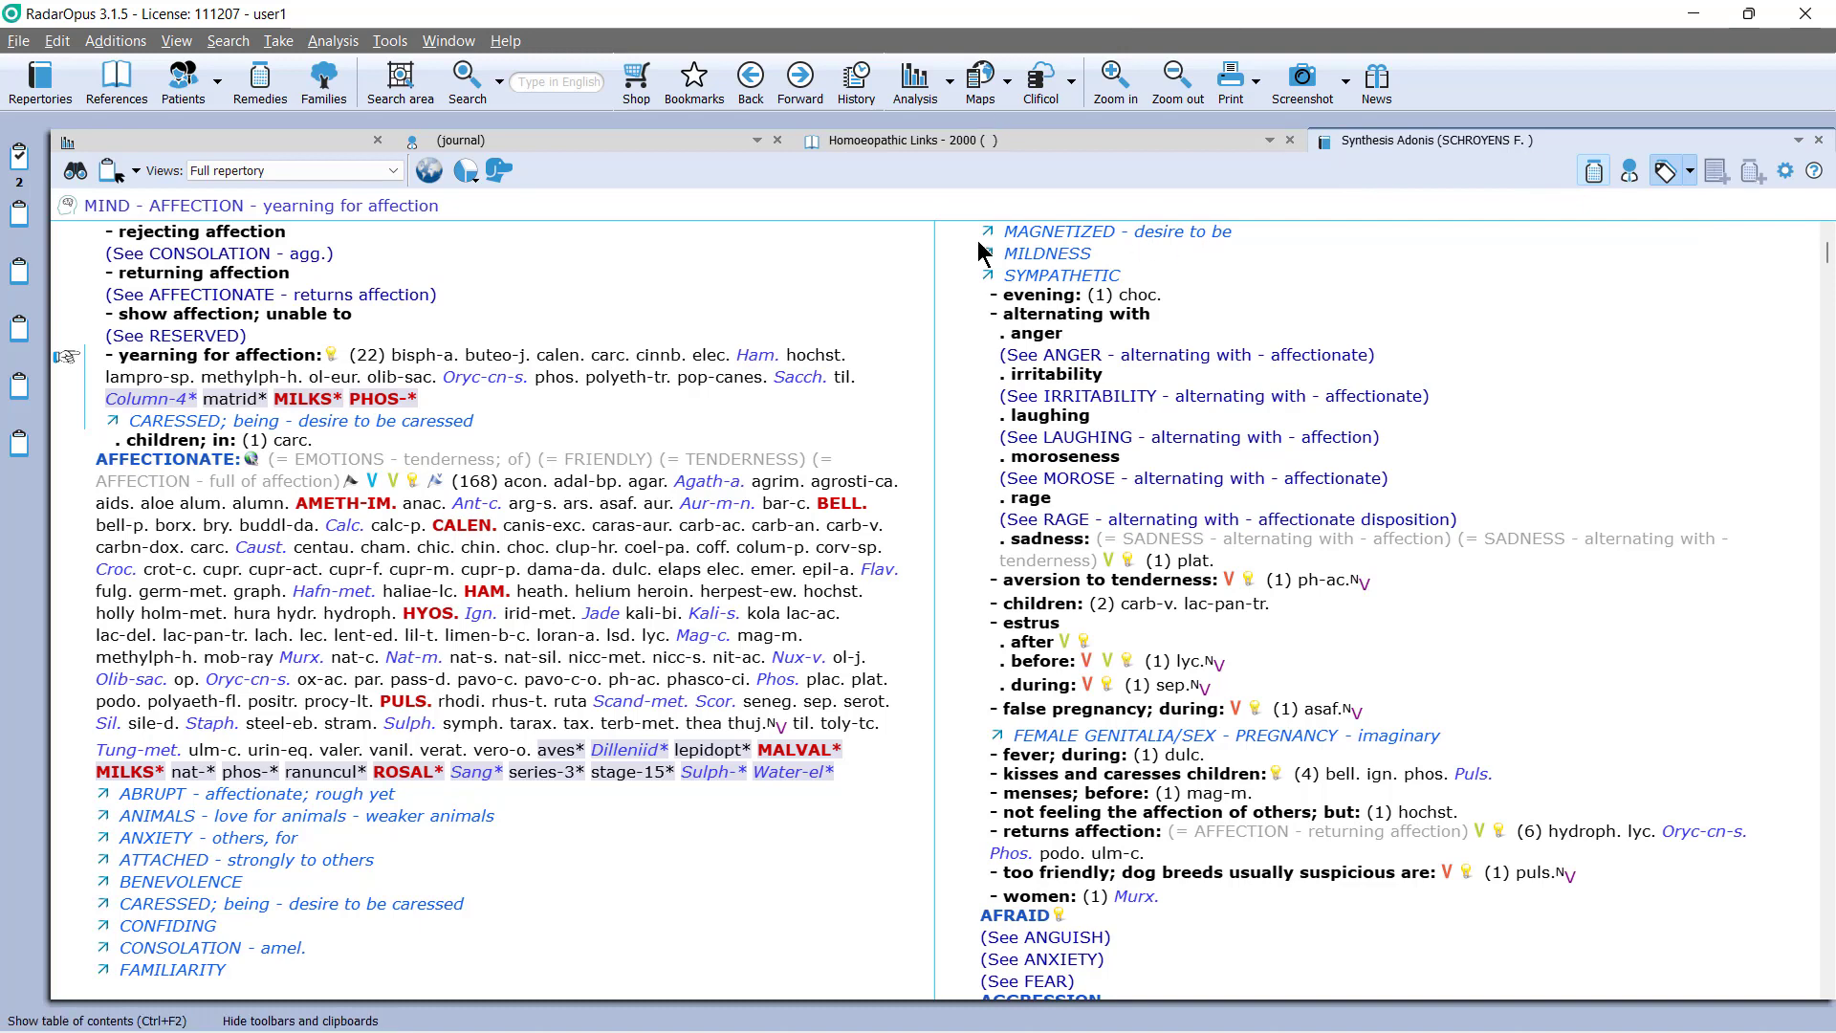
- Switch to the Quantum (conservative) view and examine the excluded remedies of the rubric AFFECTION - yearning for affection
{"action": "left_click", "coordinate": [392, 172]}
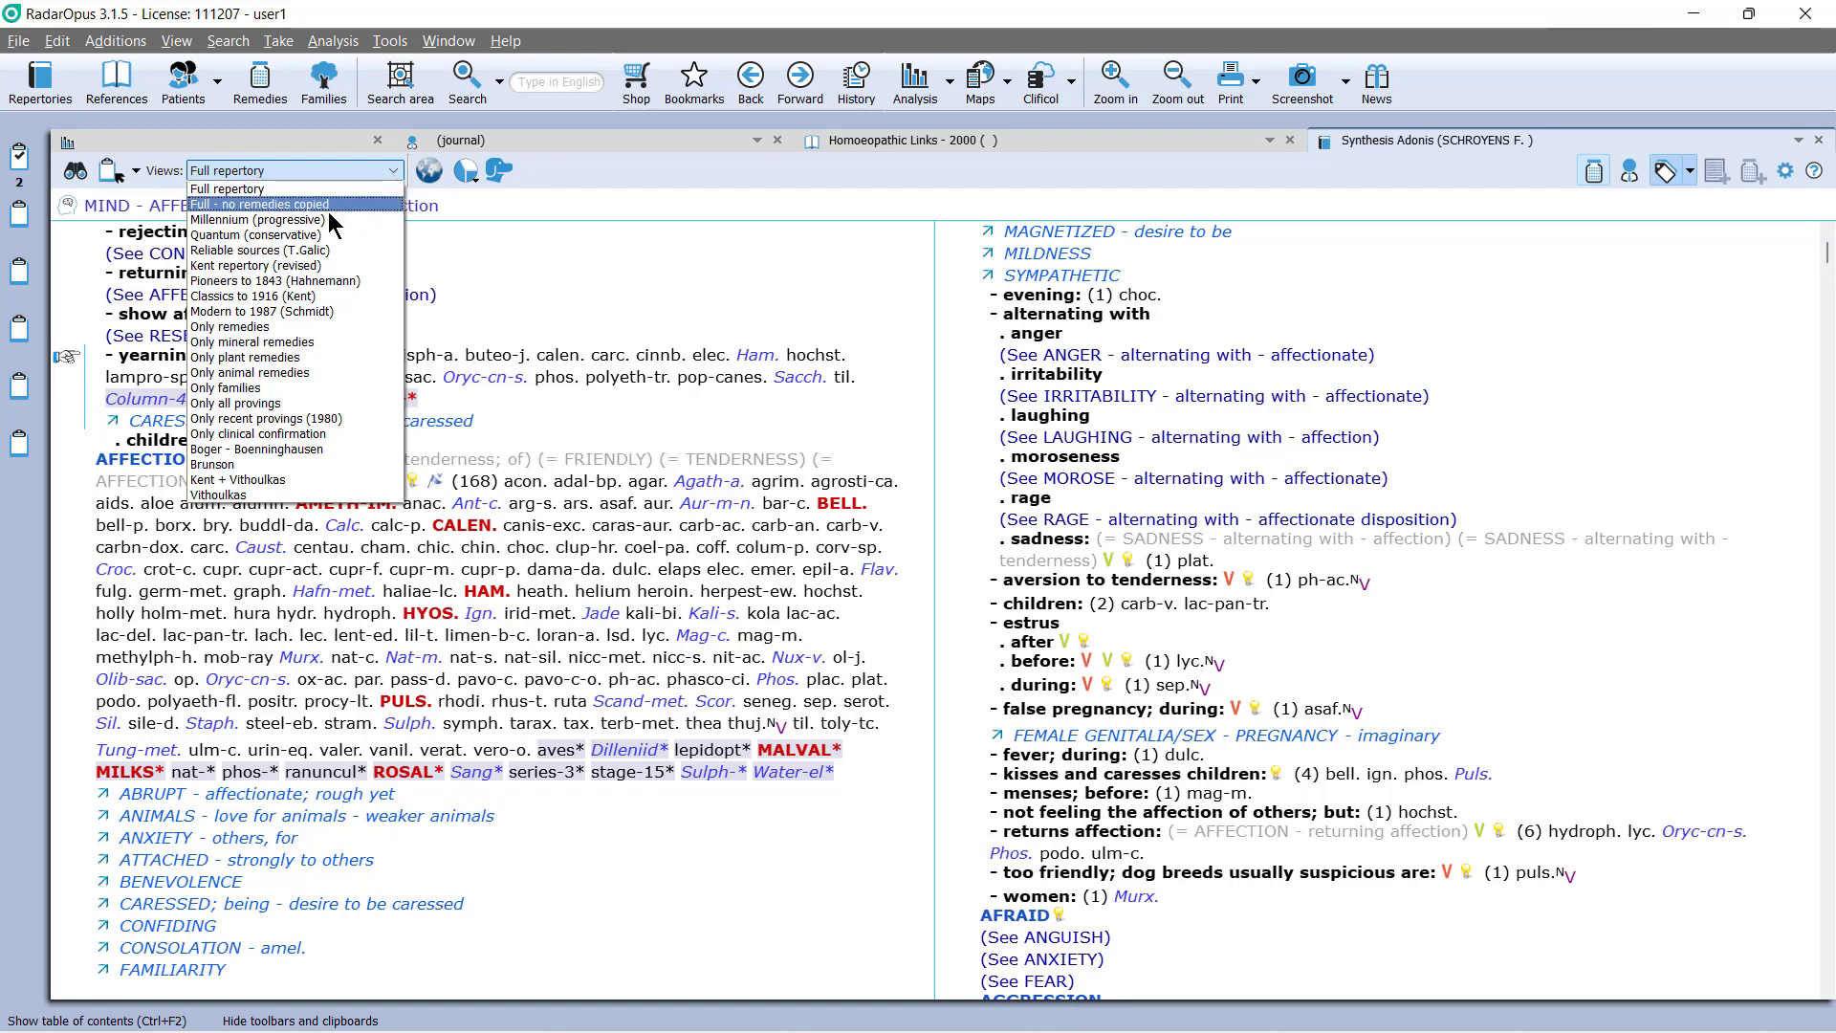
{"action": "left_click", "coordinate": [311, 235]}
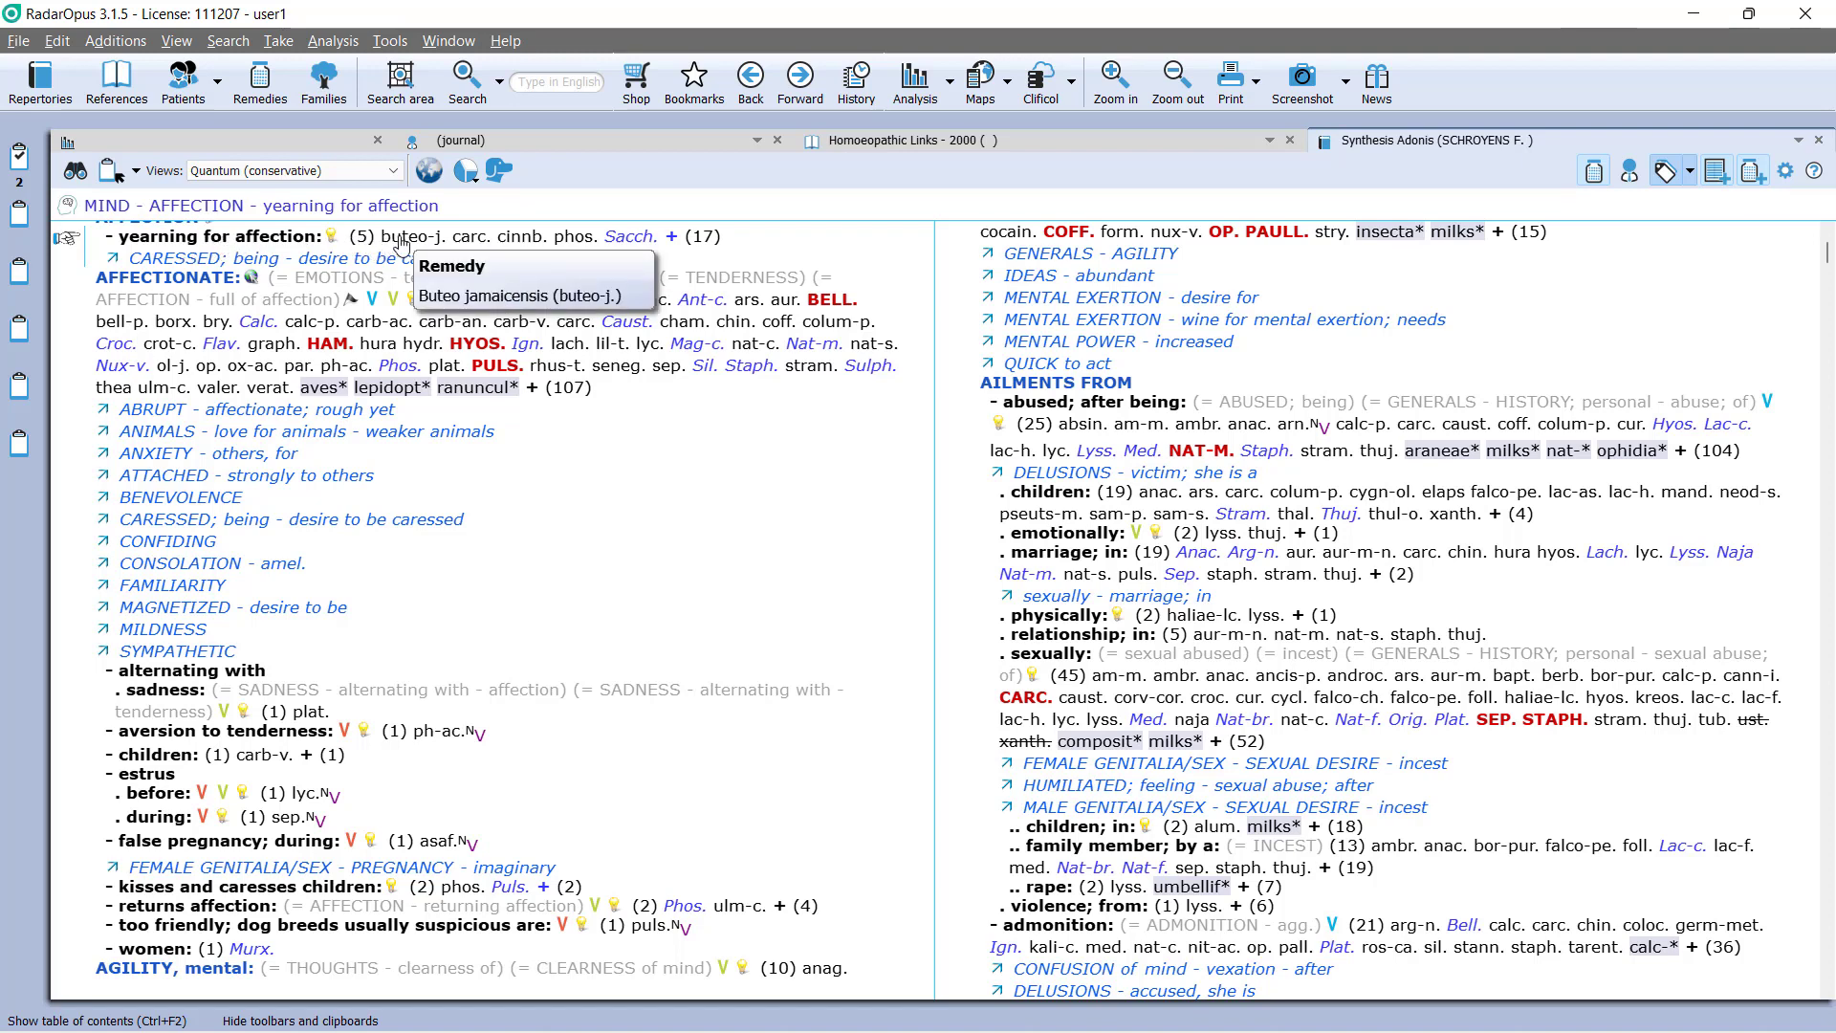
{"action": "mouse_move", "coordinate": [703, 246]}
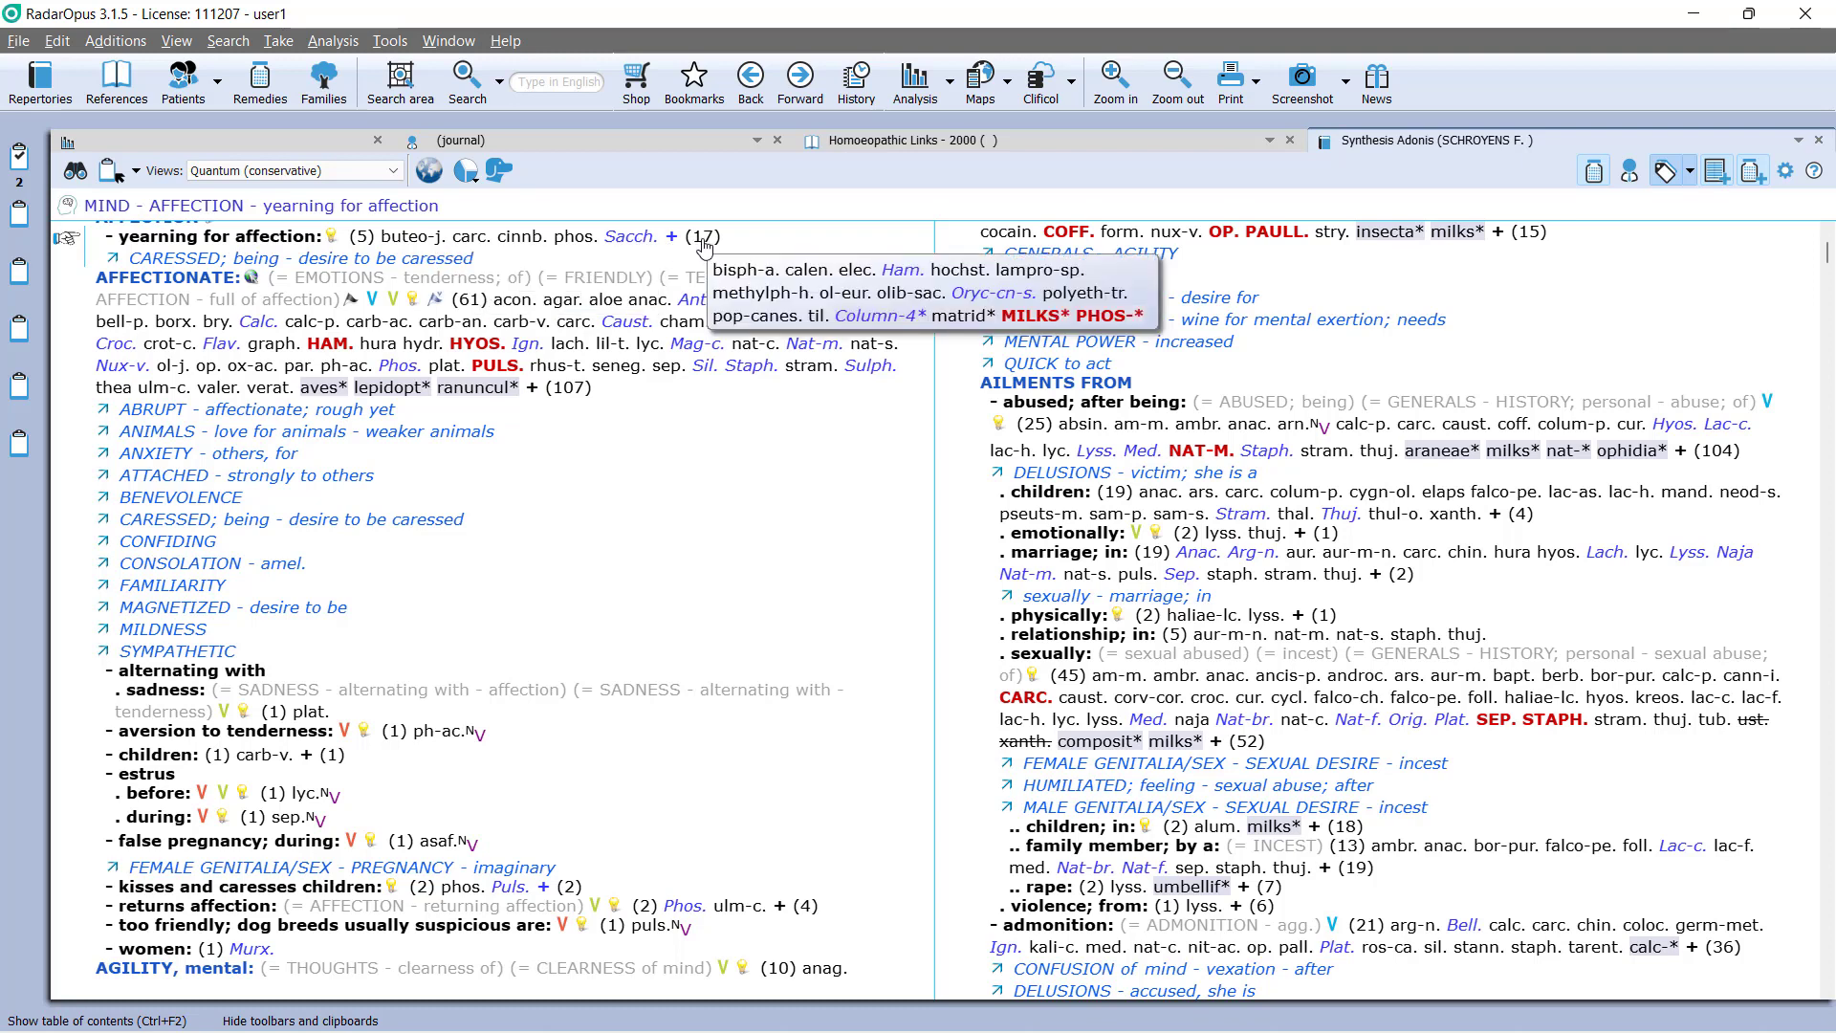
- Restore the Full repertory view, then switch to Reliable sources (T.Galic) and examine the excluded remedies of "yearning for affection"
{"action": "left_click", "coordinate": [392, 172]}
{"action": "left_click", "coordinate": [348, 184]}
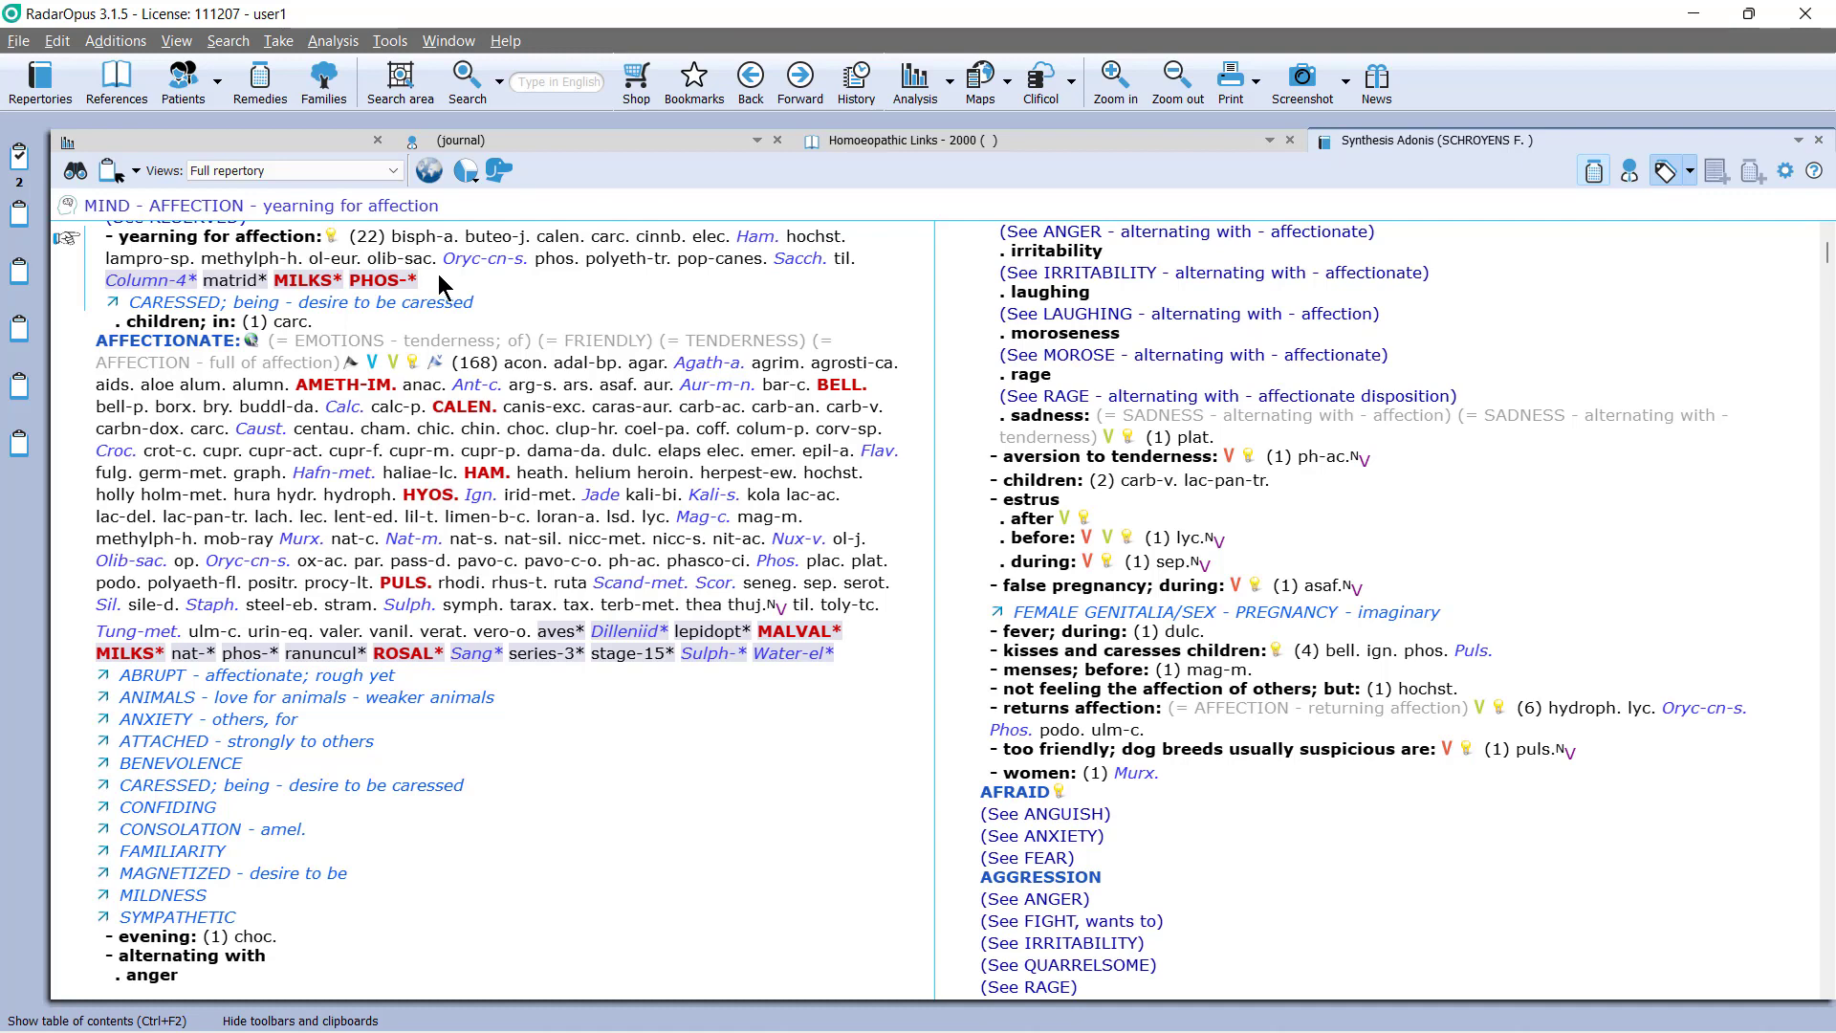
{"action": "left_click", "coordinate": [393, 172]}
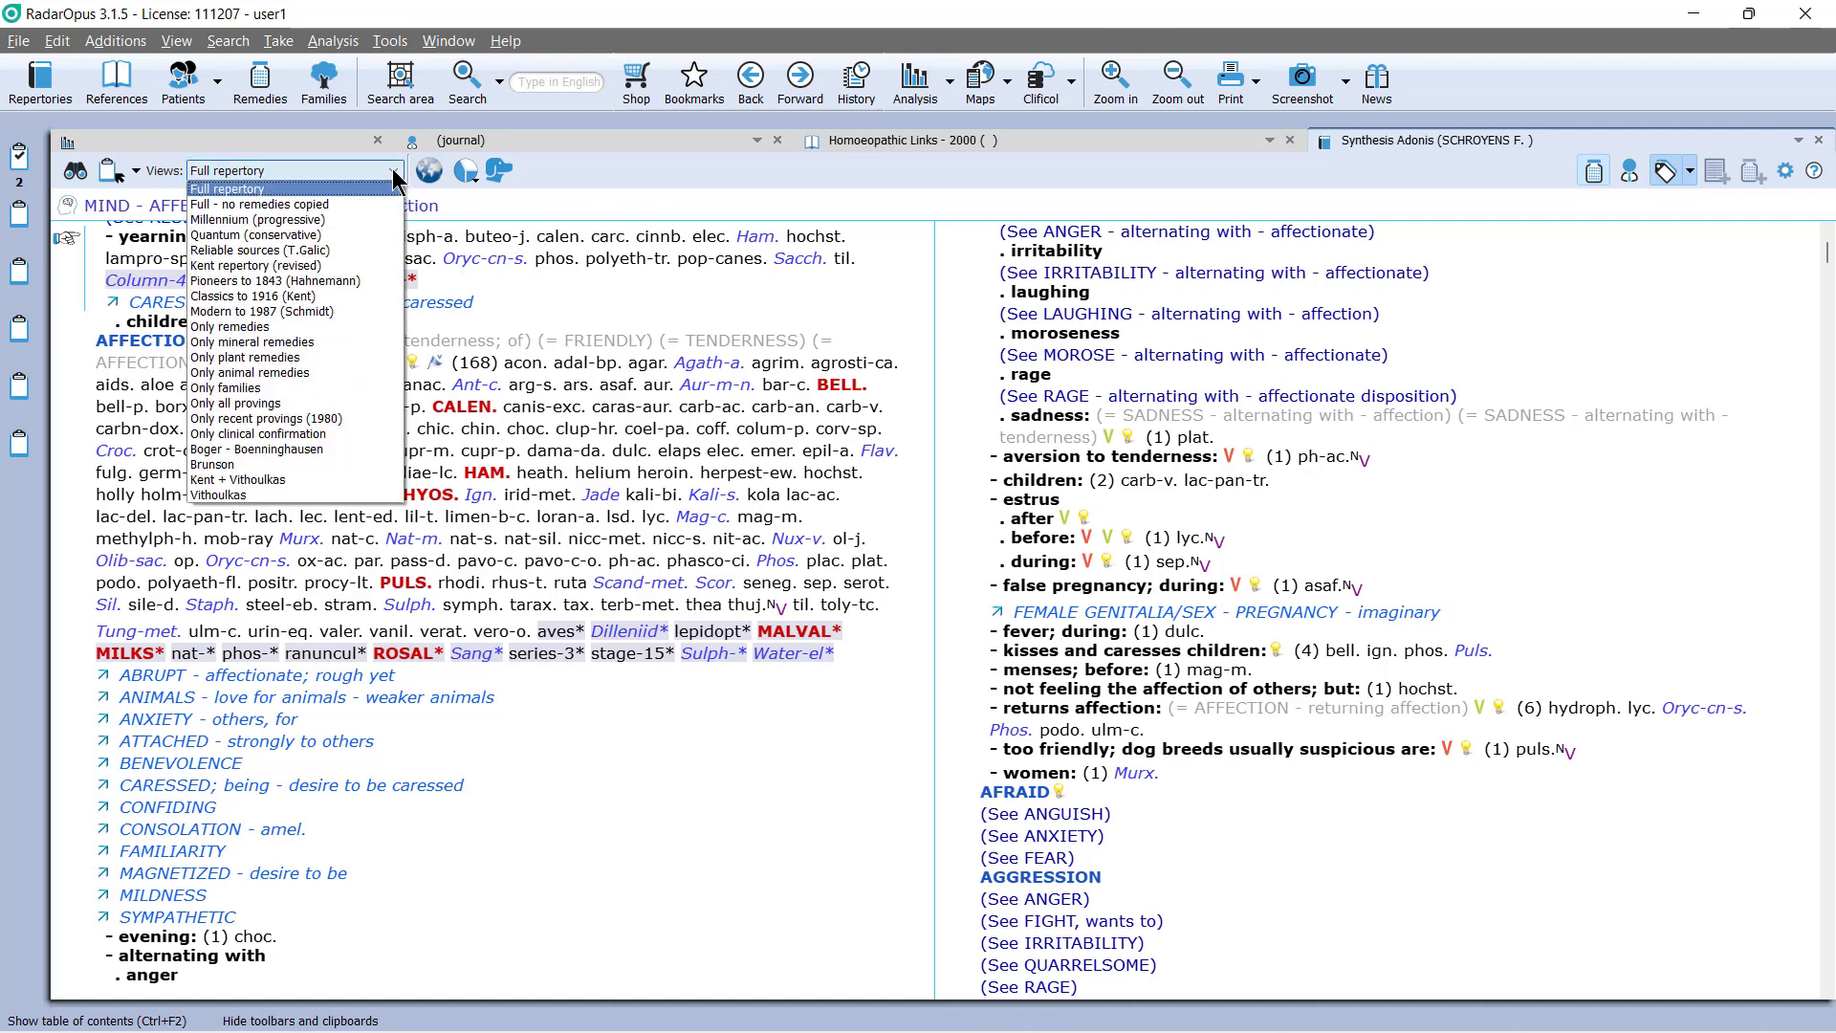
{"action": "left_click", "coordinate": [317, 247]}
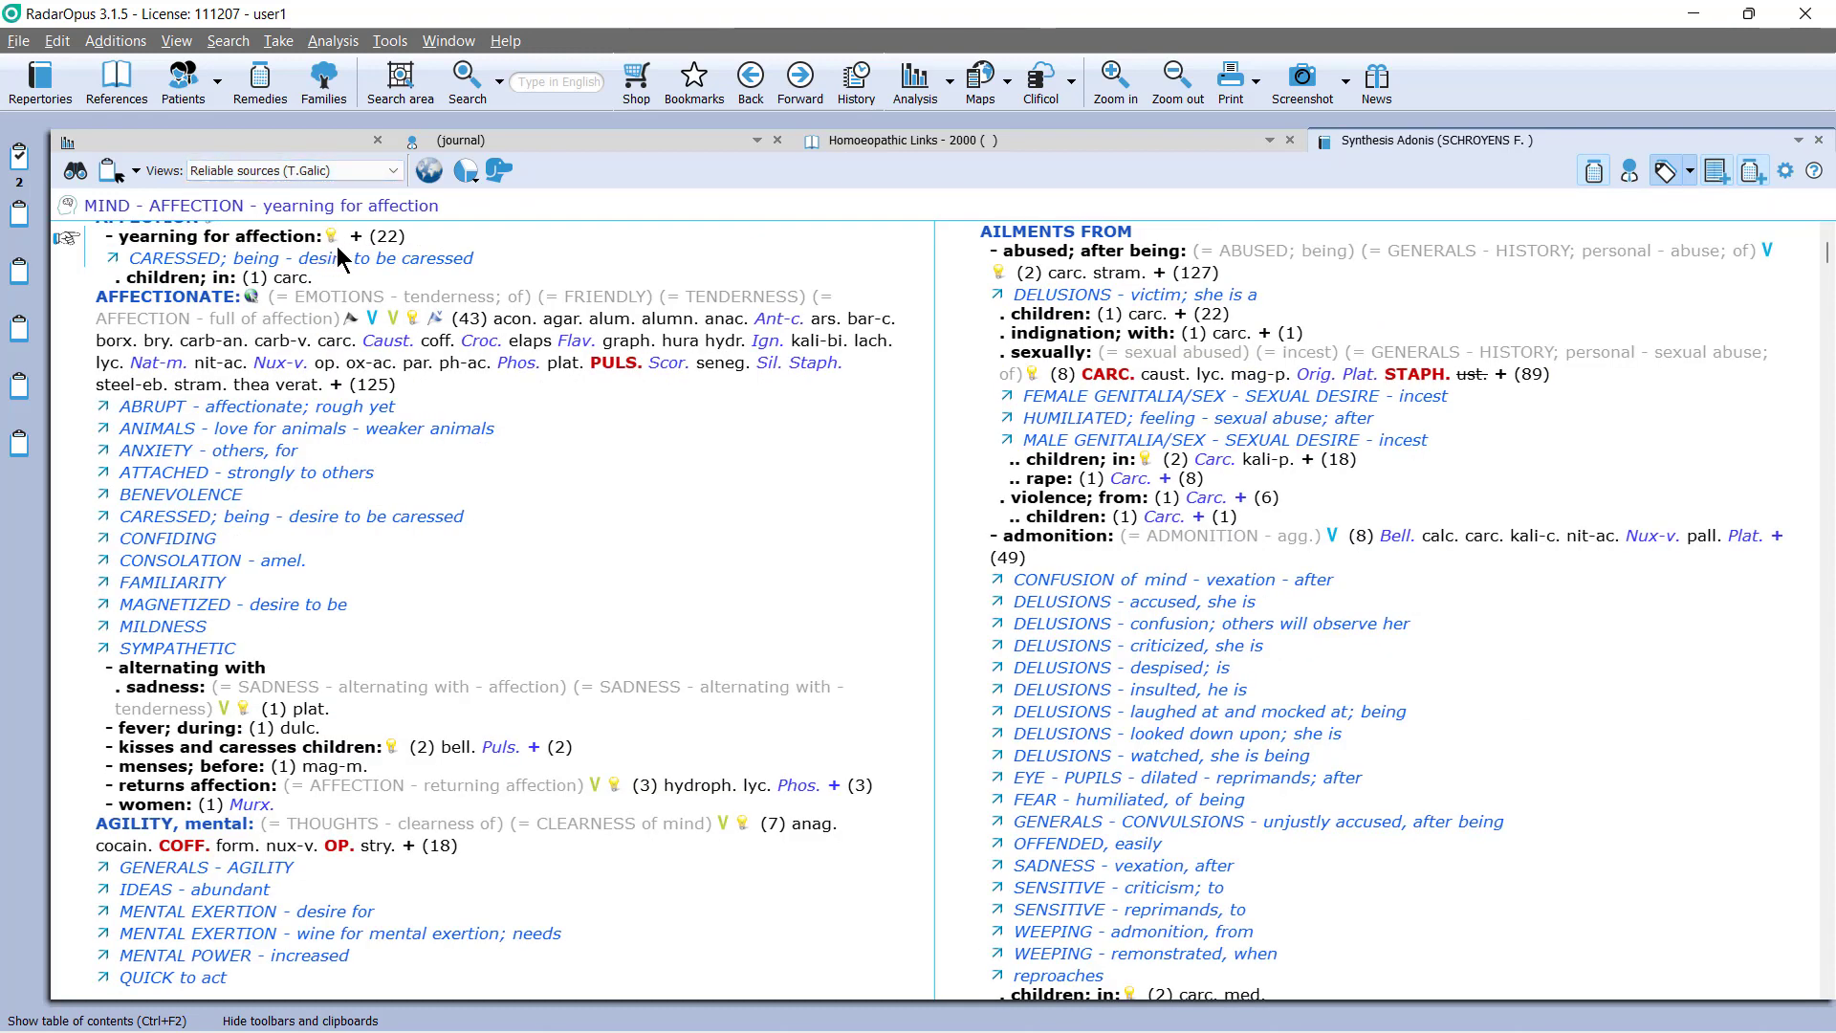
{"action": "mouse_move", "coordinate": [386, 243]}
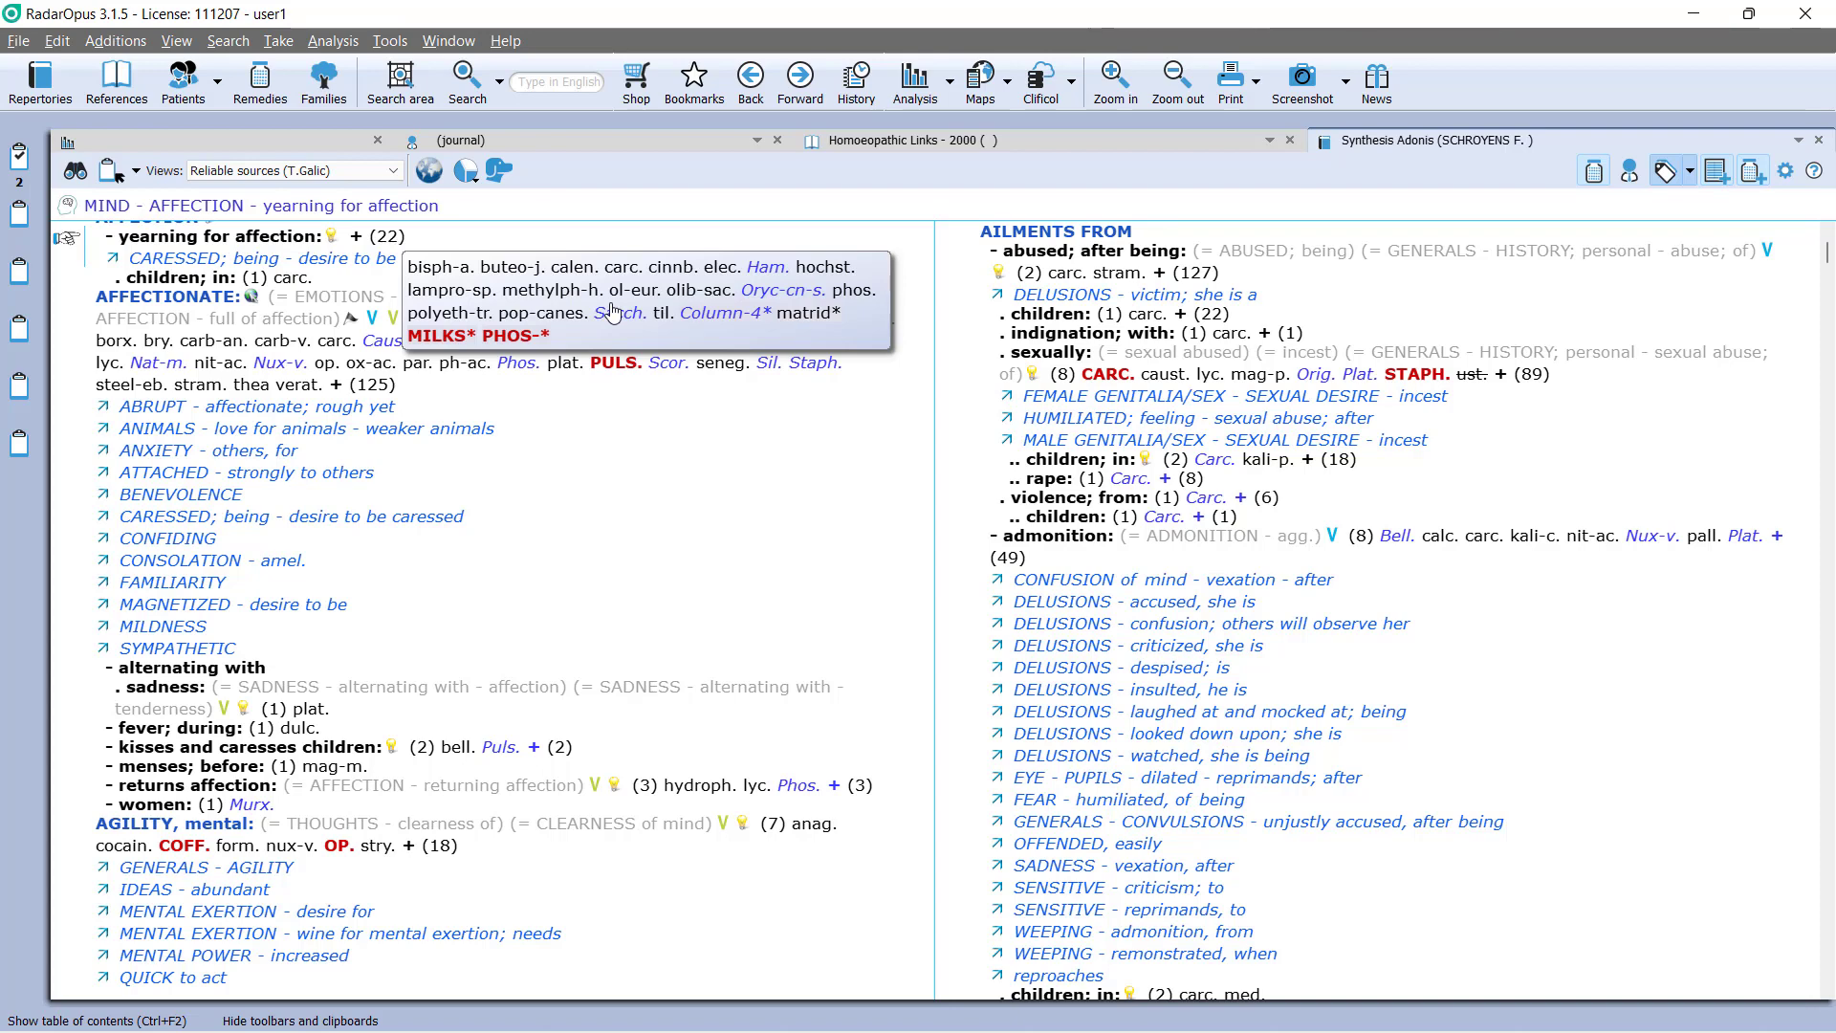
- Return to the Quantum (conservative) view and inspect the remedies it leaves out of "yearning for affection"
{"action": "left_click", "coordinate": [375, 177]}
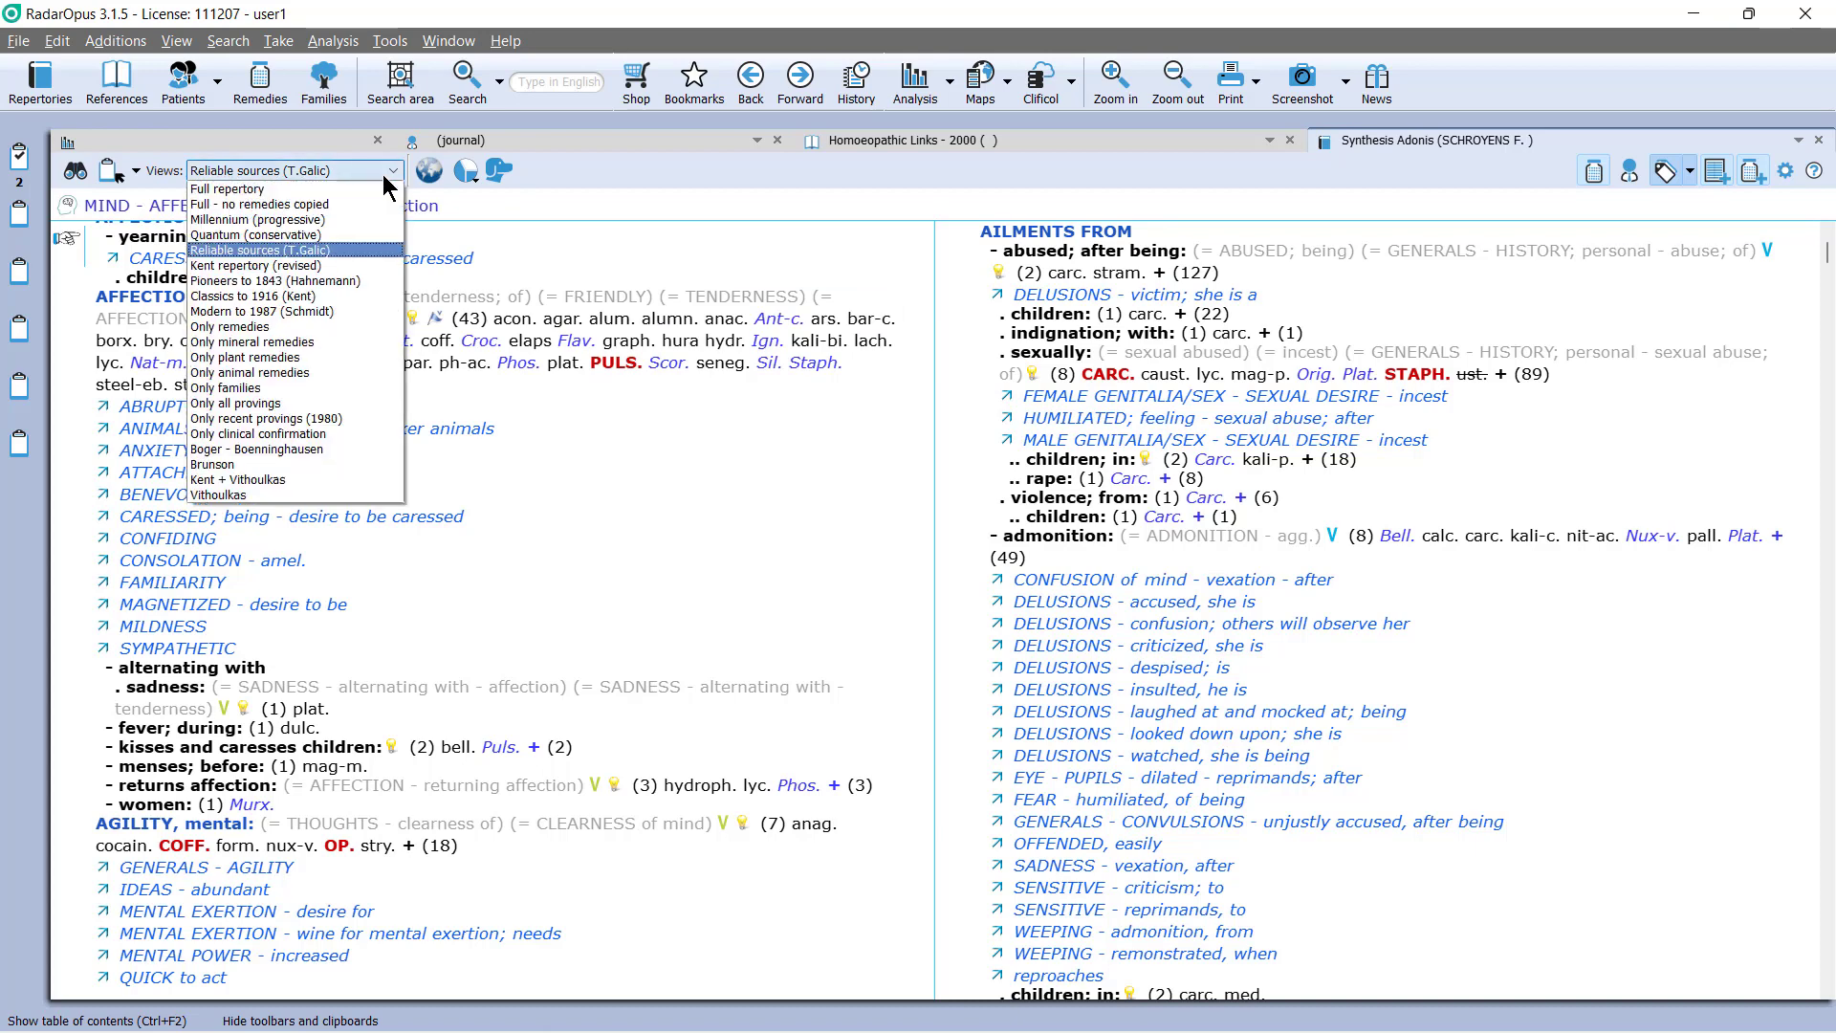
{"action": "left_click", "coordinate": [329, 236]}
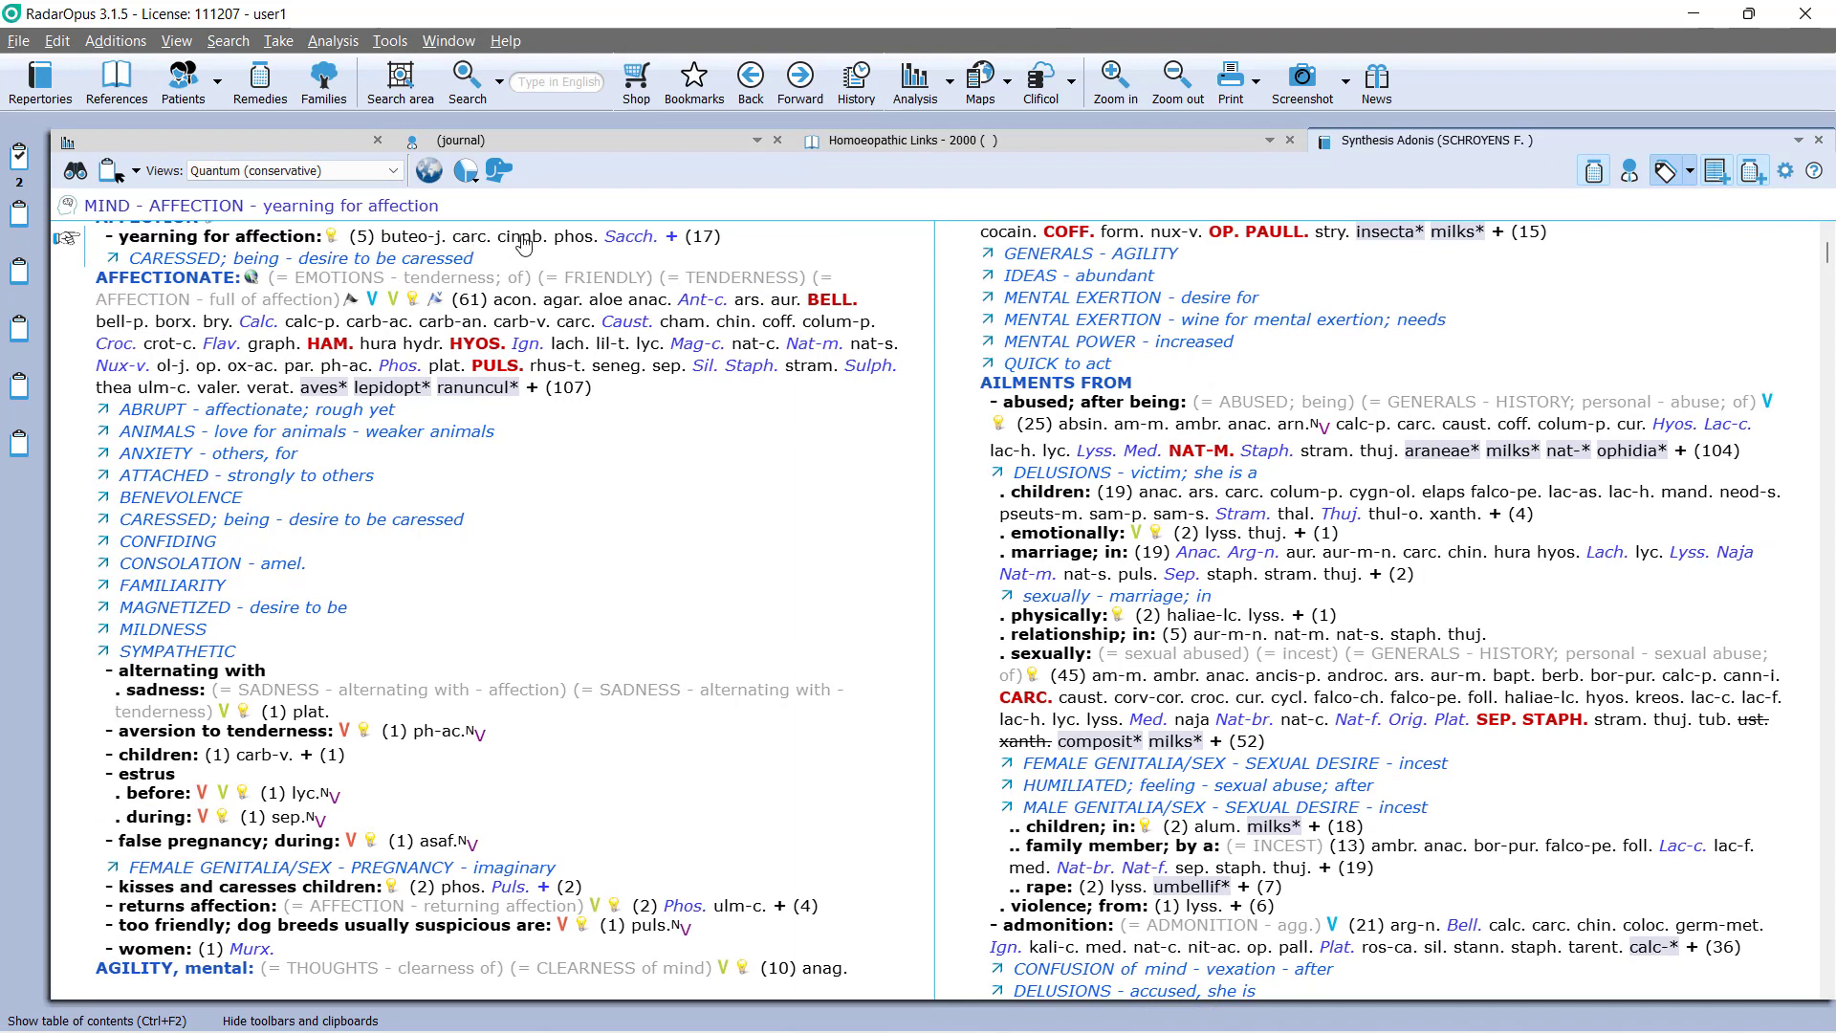
{"action": "mouse_move", "coordinate": [701, 239]}
- Go to the first Mind rubric beginning with "ab" and show the symptoms excluded from the current repertory view
{"action": "type", "text": "ab"}
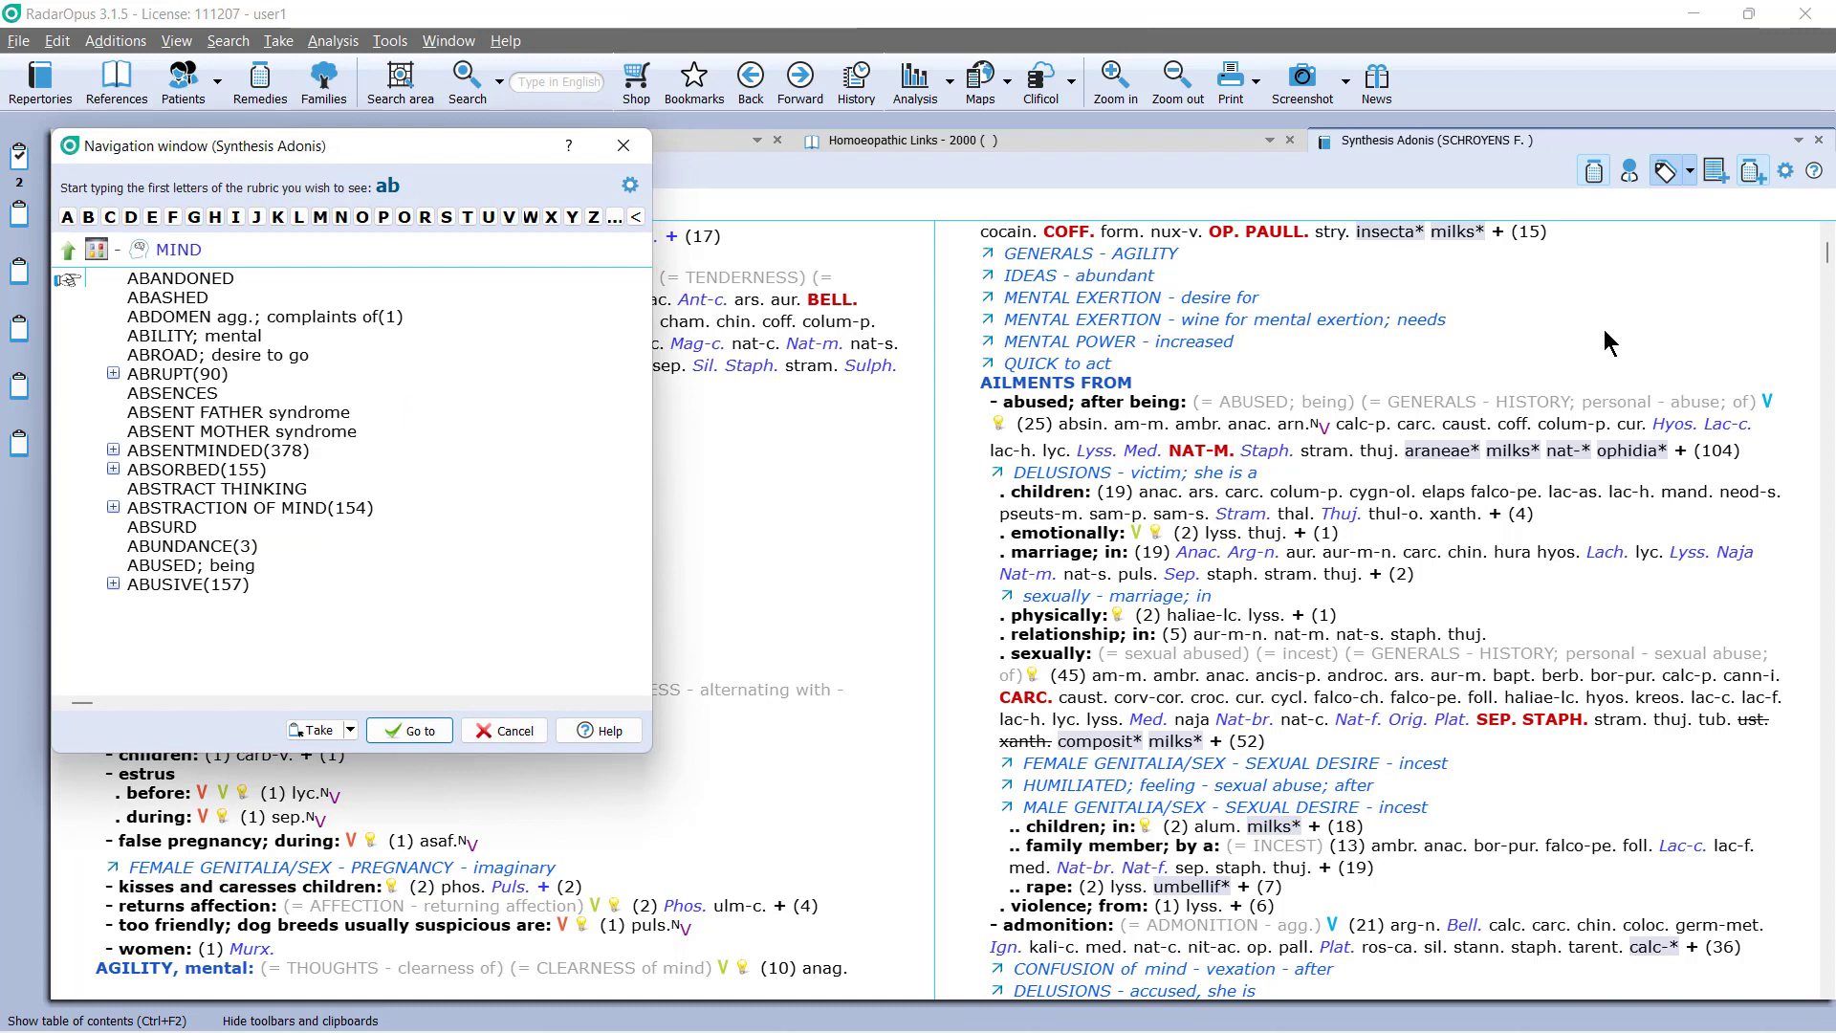
{"action": "key", "text": "Return"}
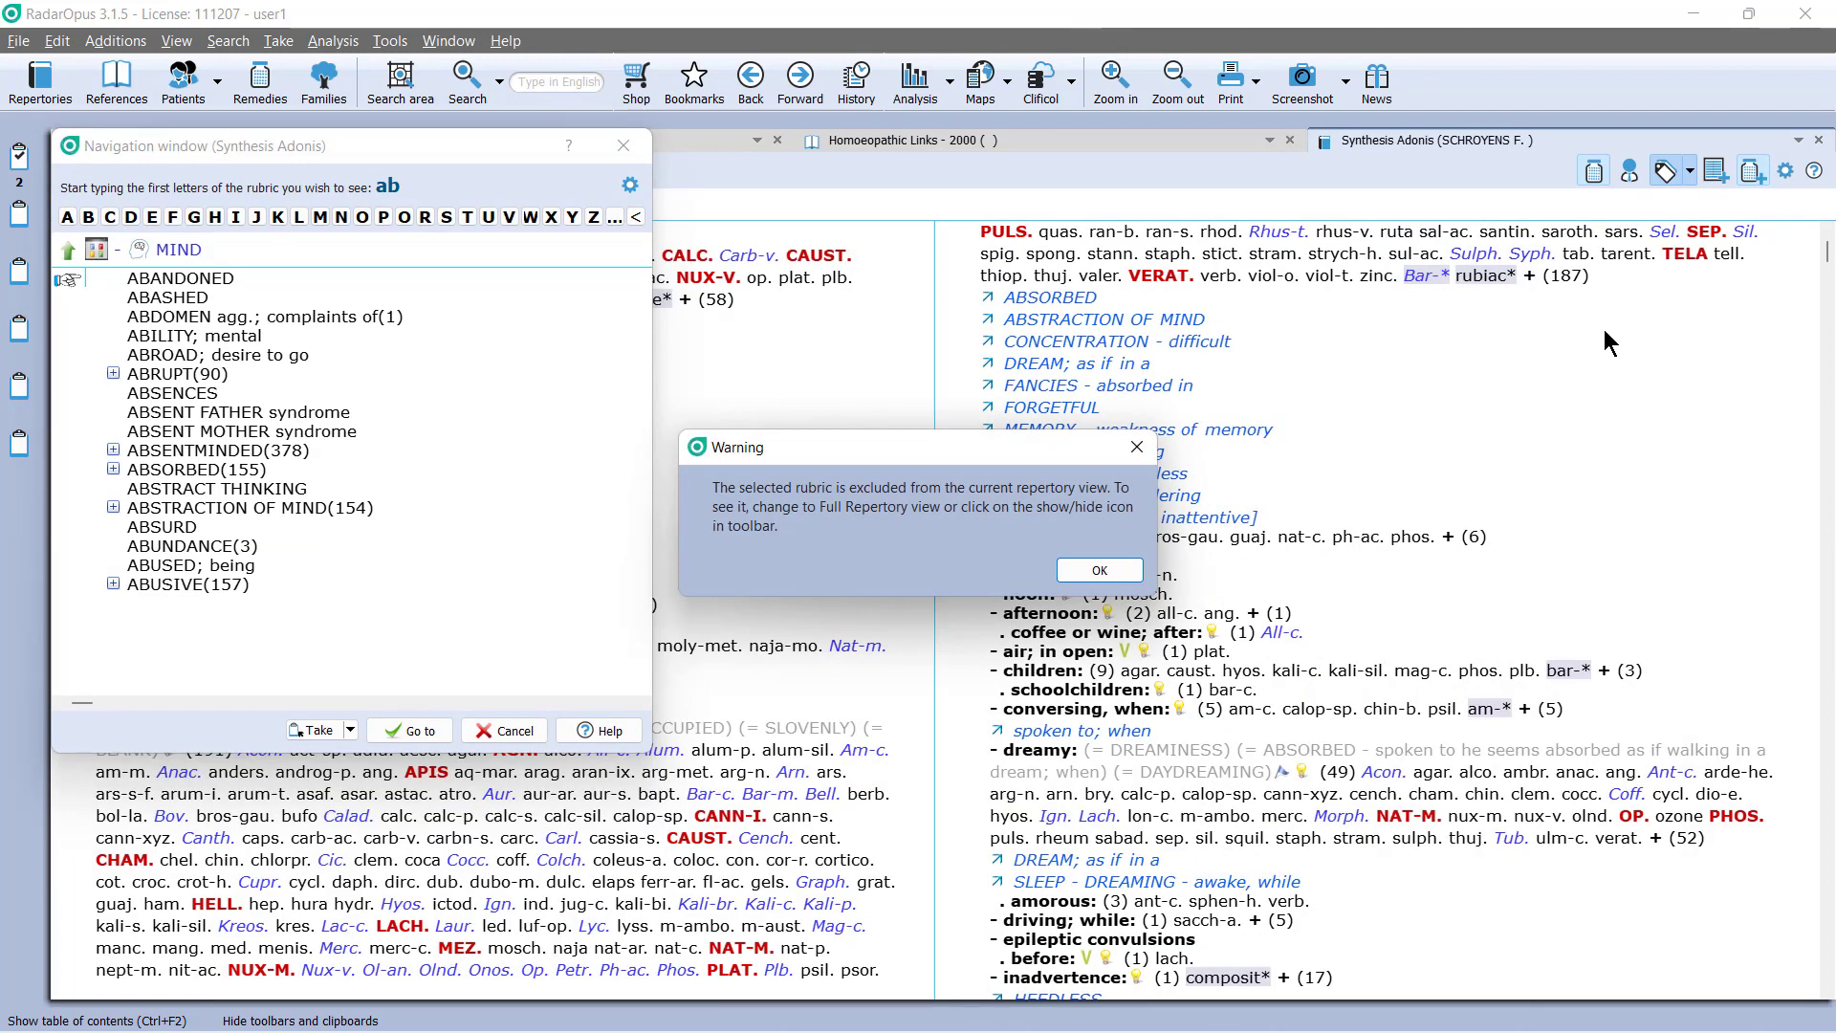
{"action": "key", "text": "Return"}
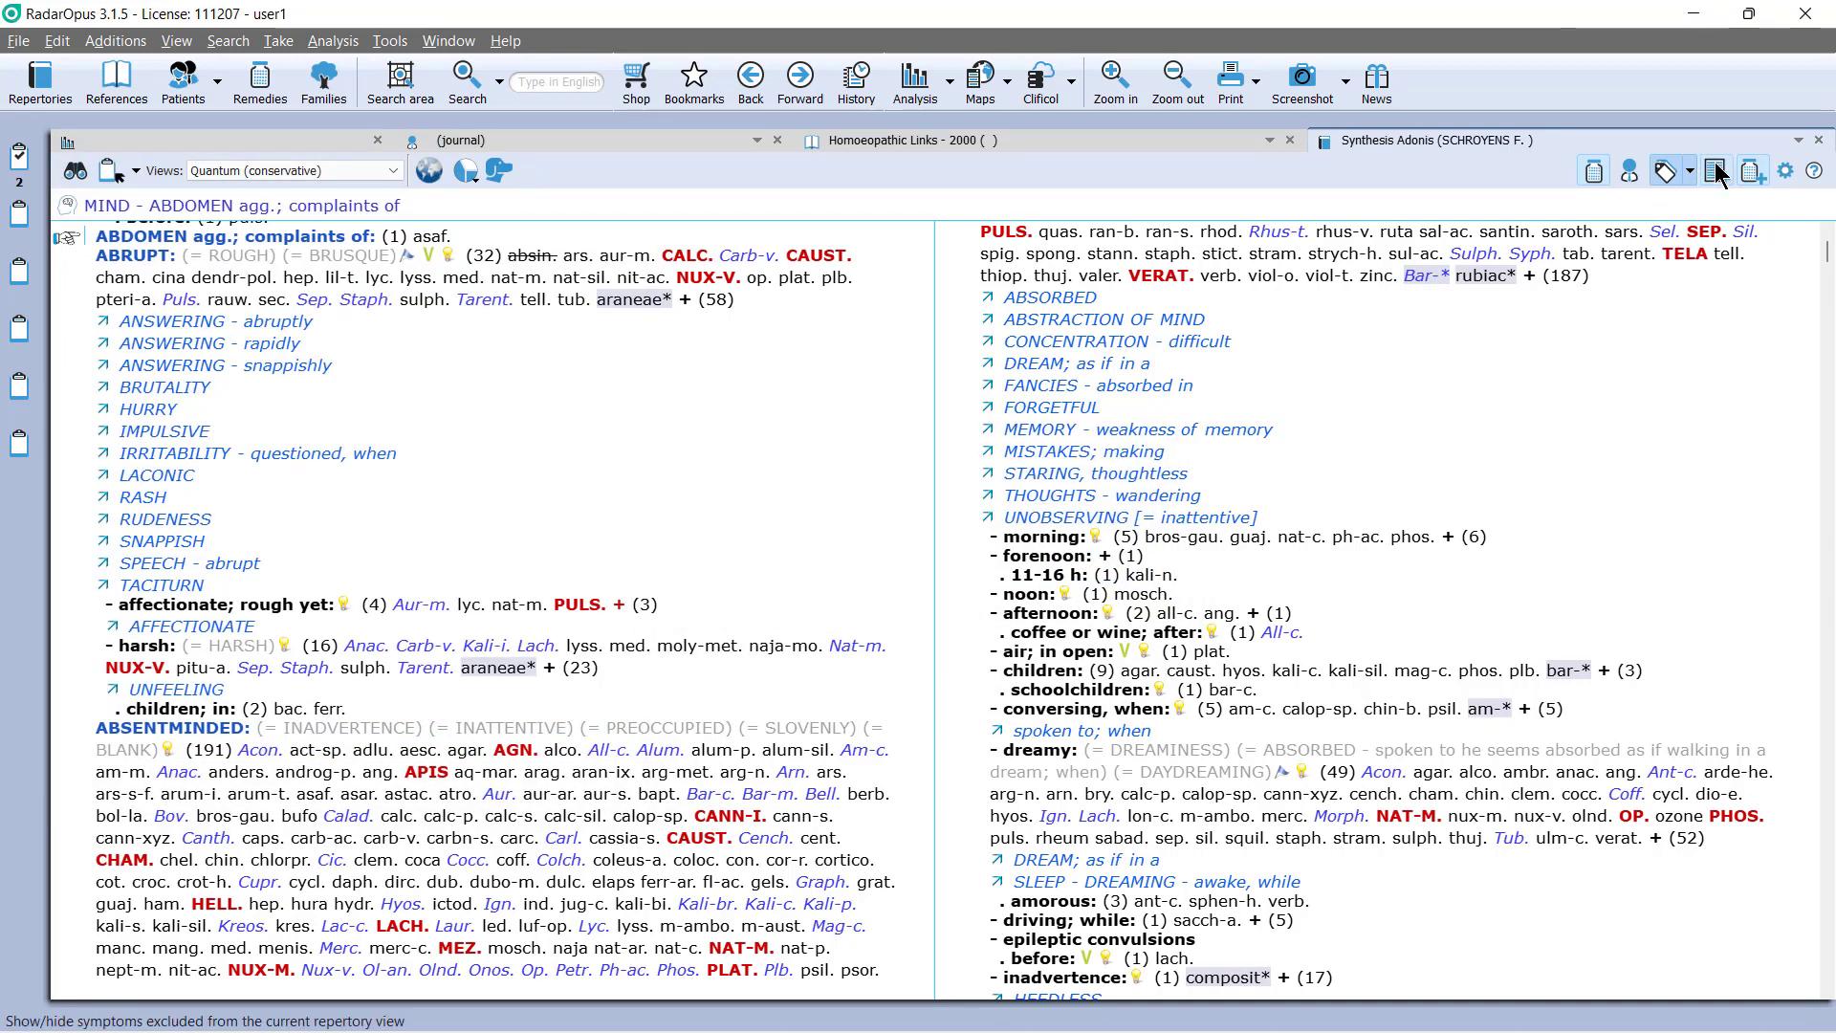
{"action": "scroll", "coordinate": [1717, 182], "scroll_direction": "up", "scroll_amount": 2}
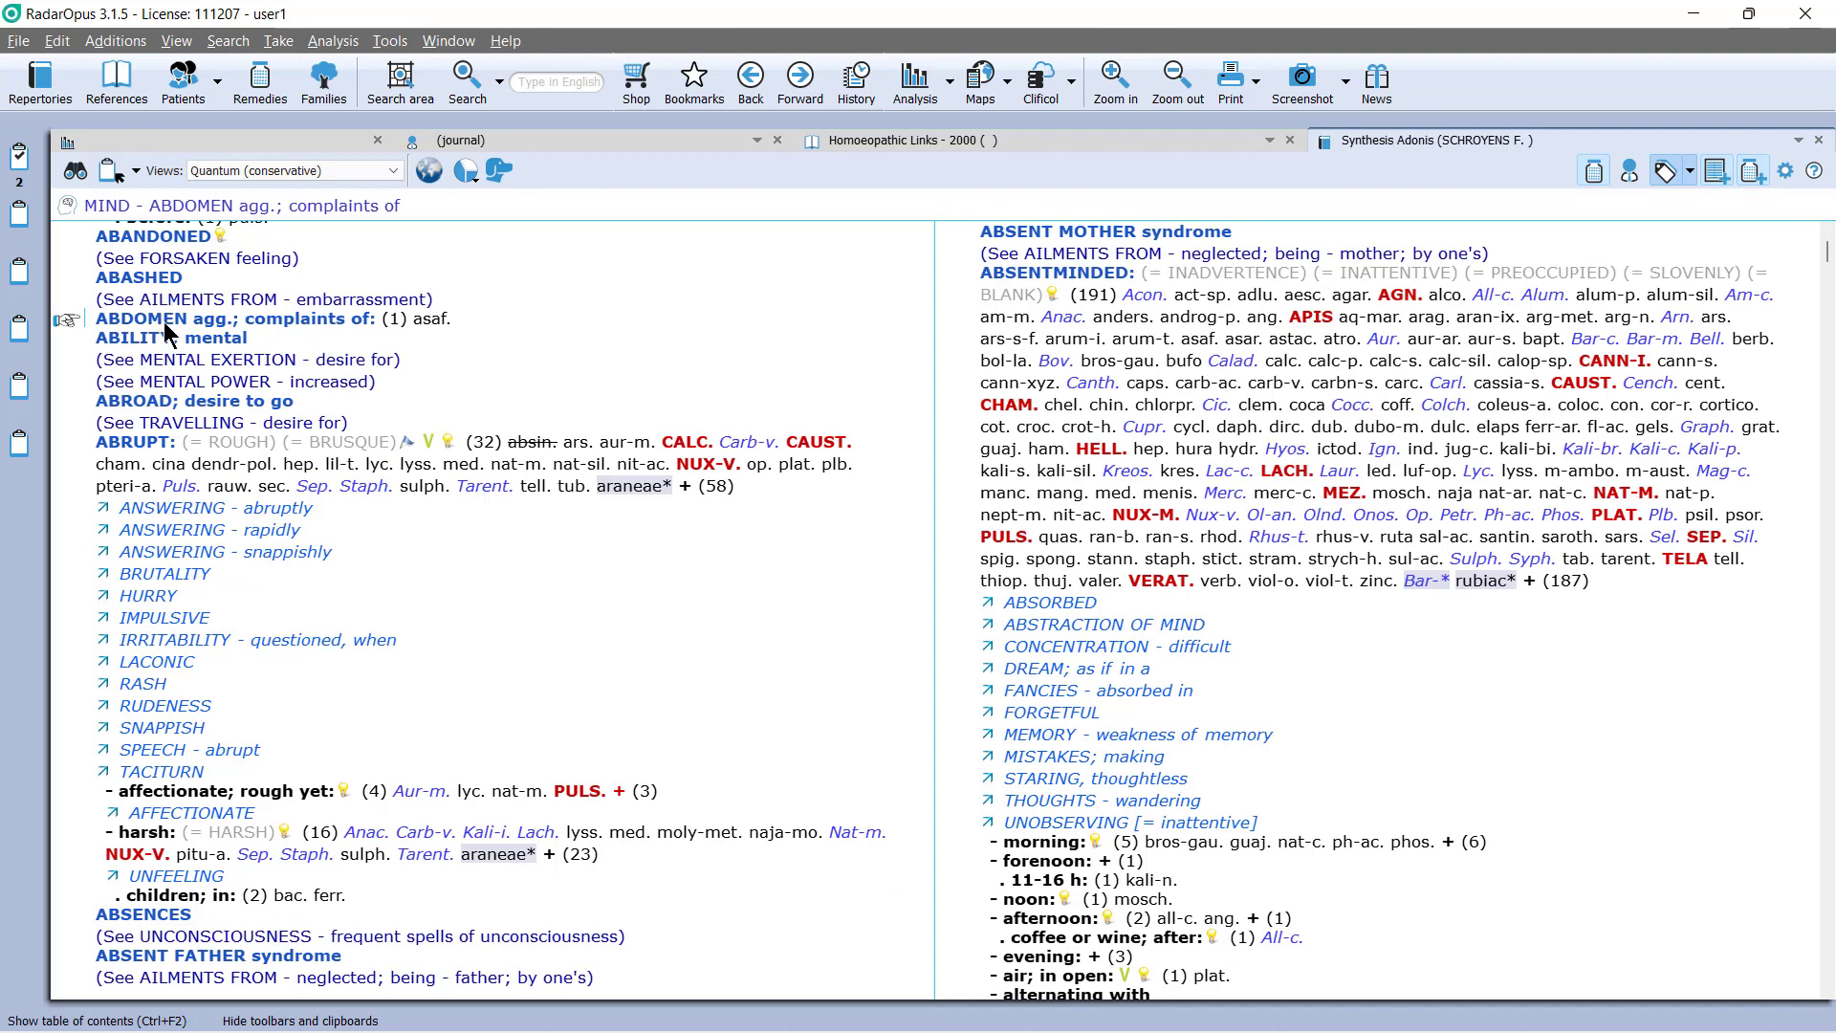
{"action": "scroll", "coordinate": [122, 593], "scroll_direction": "down", "scroll_amount": 7}
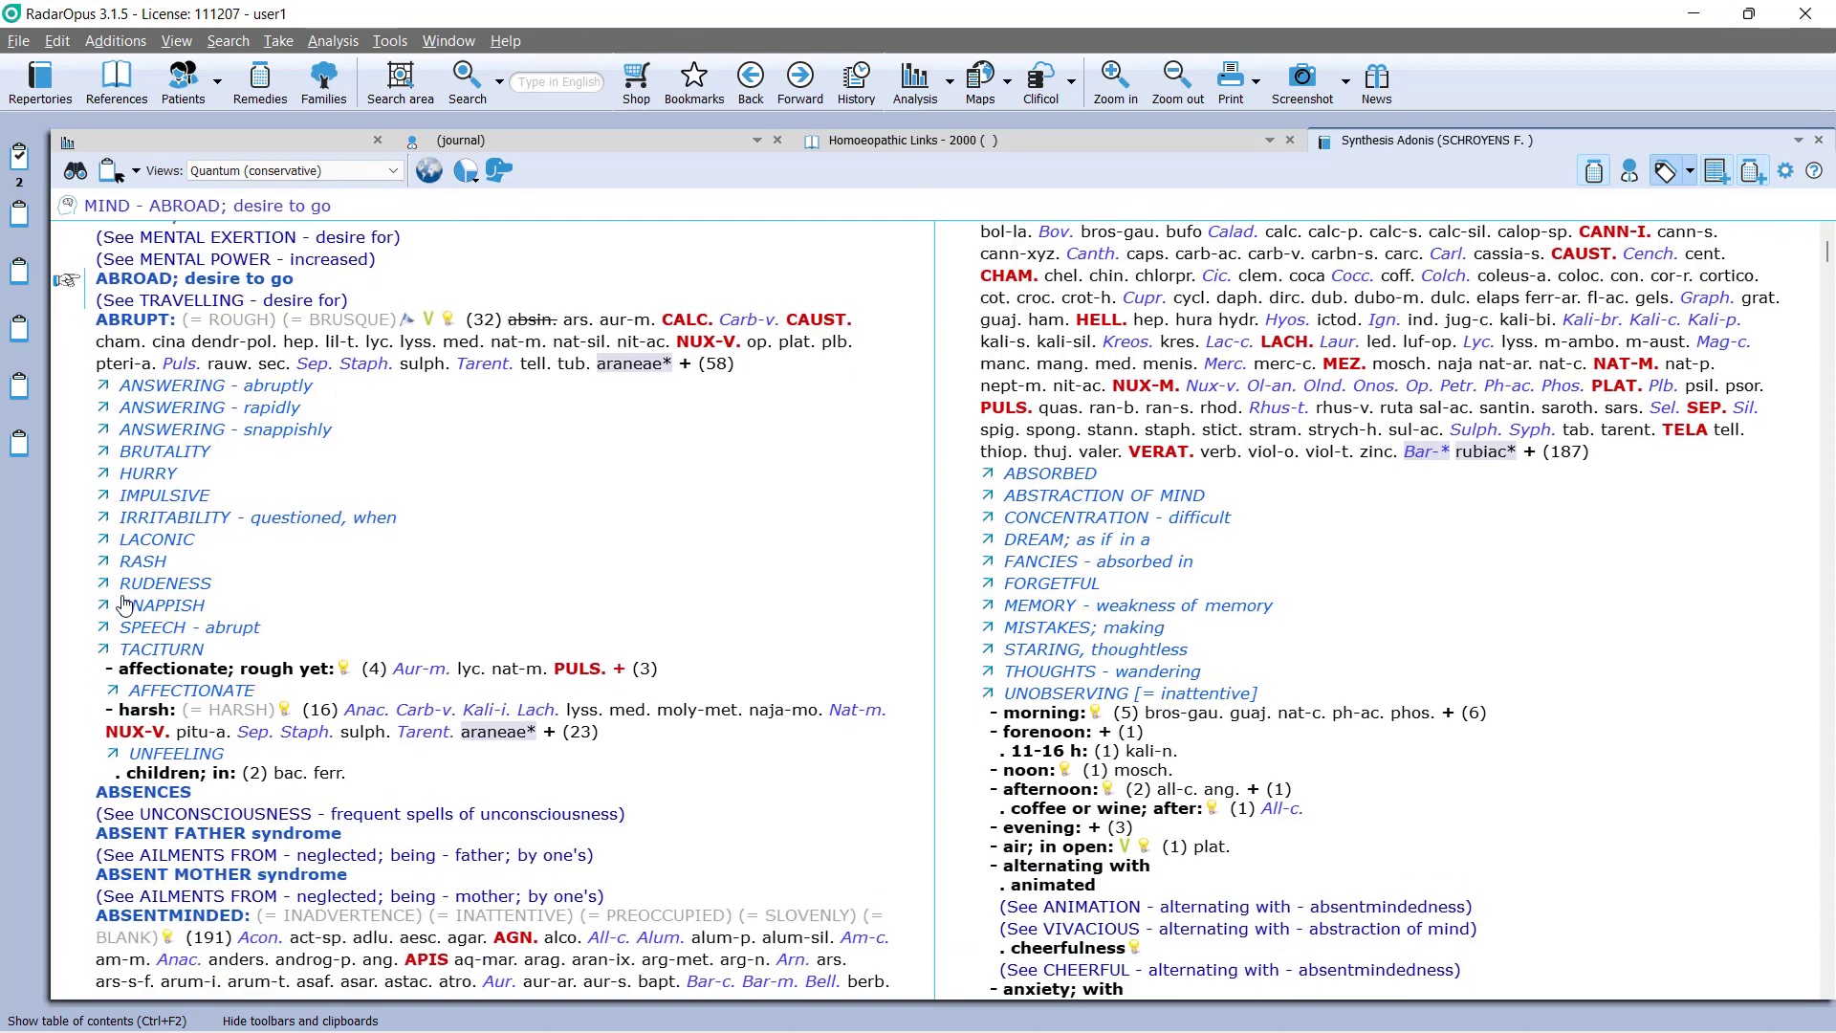
{"action": "right_click", "coordinate": [122, 602]}
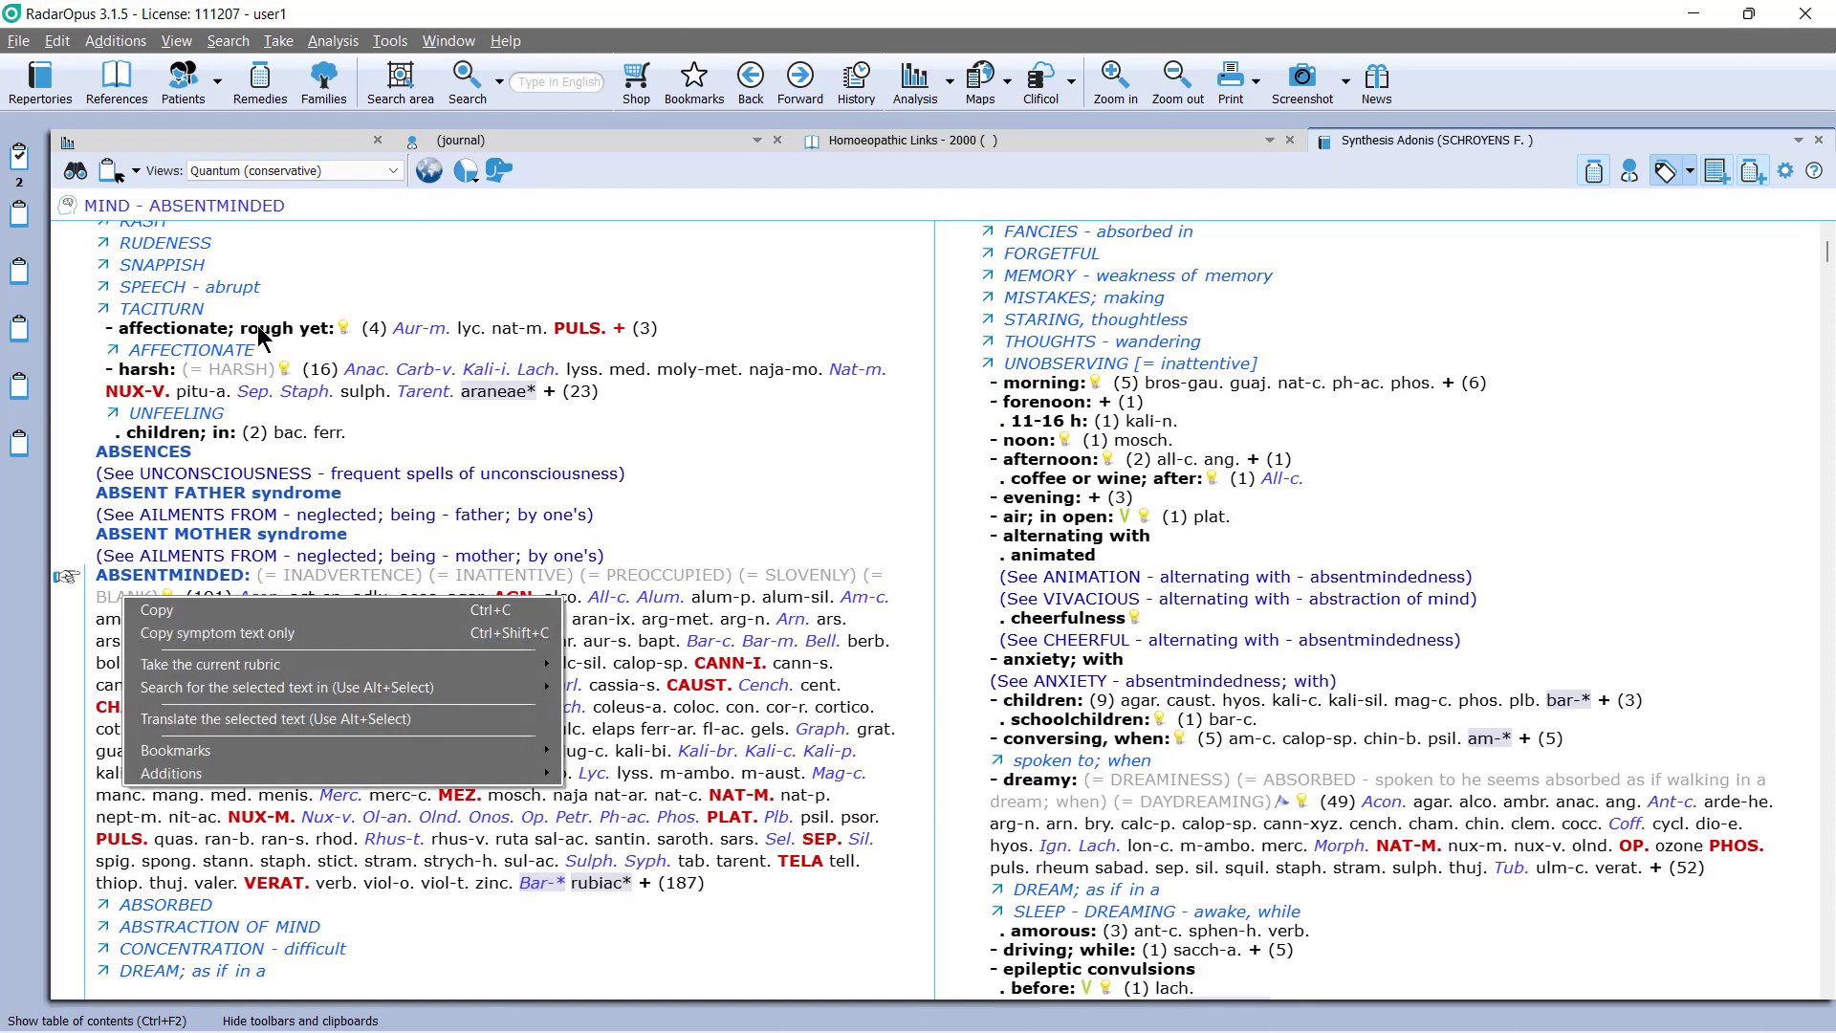
- Switch to the Kent repertory (revised) view and examine the rubric ABSENTMINDED with its sub-rubrics
{"action": "left_click", "coordinate": [393, 170]}
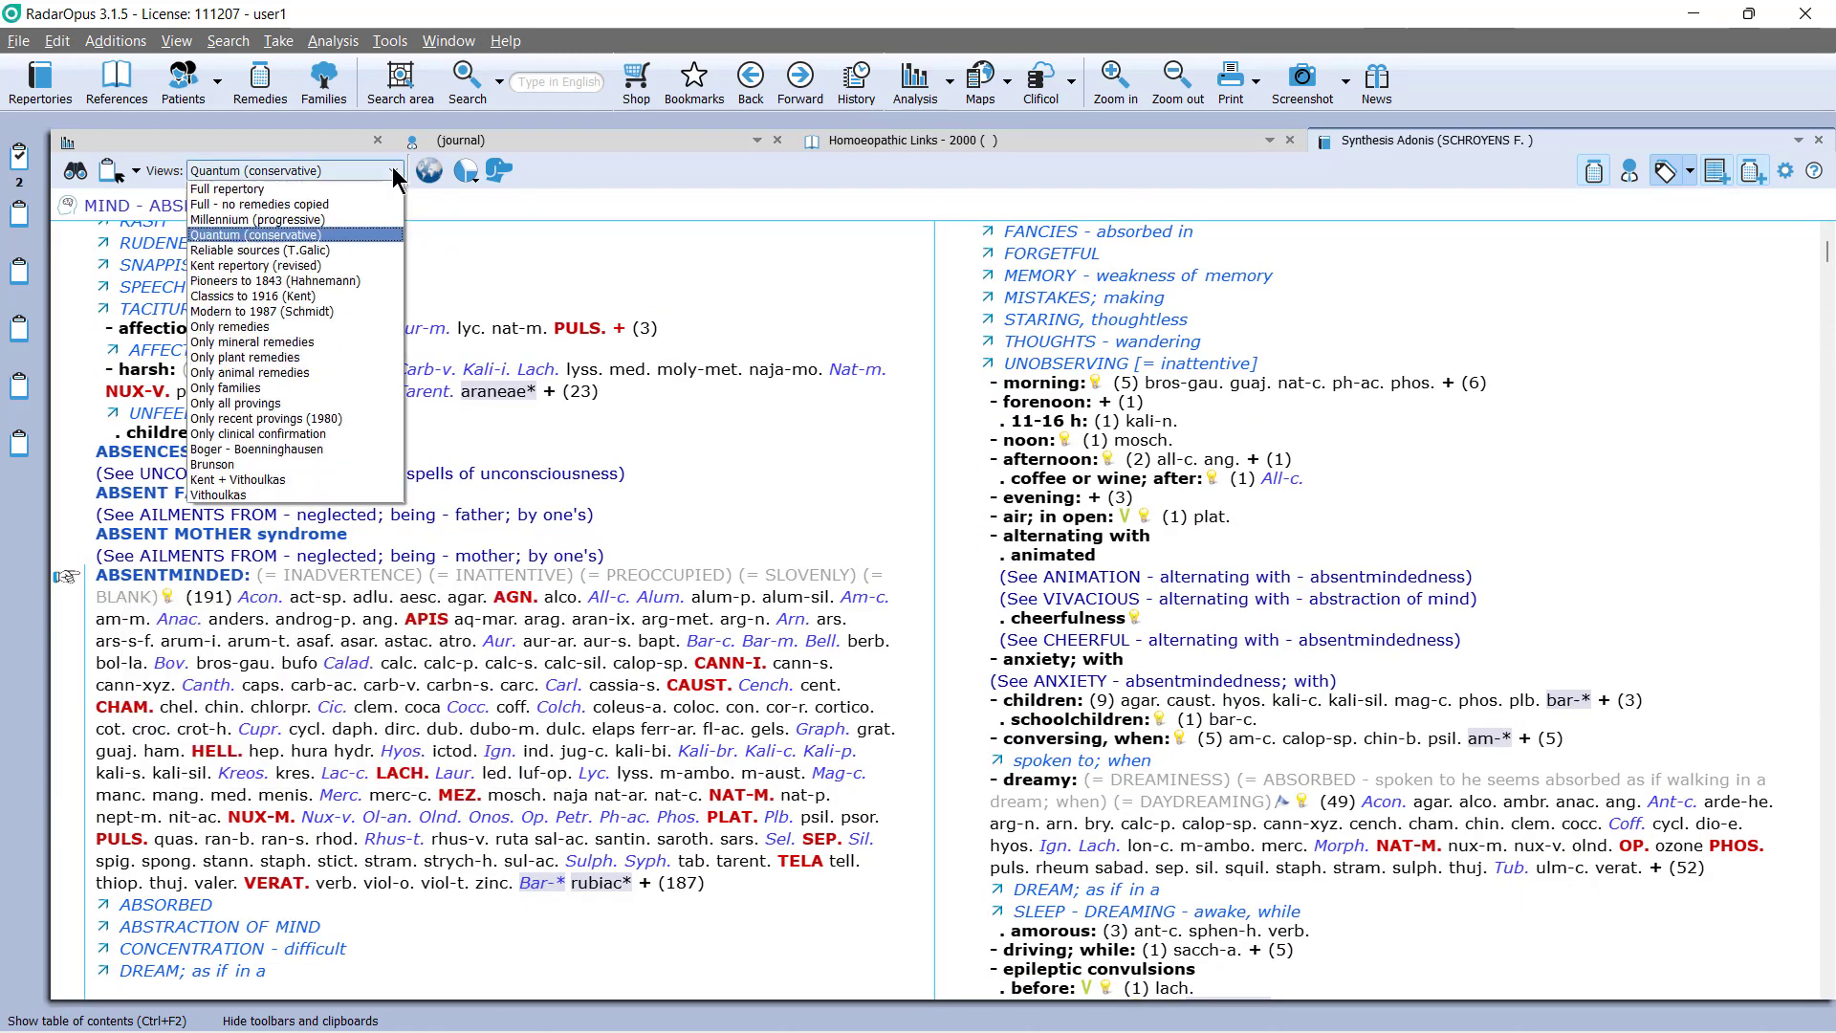
{"action": "left_click", "coordinate": [325, 267]}
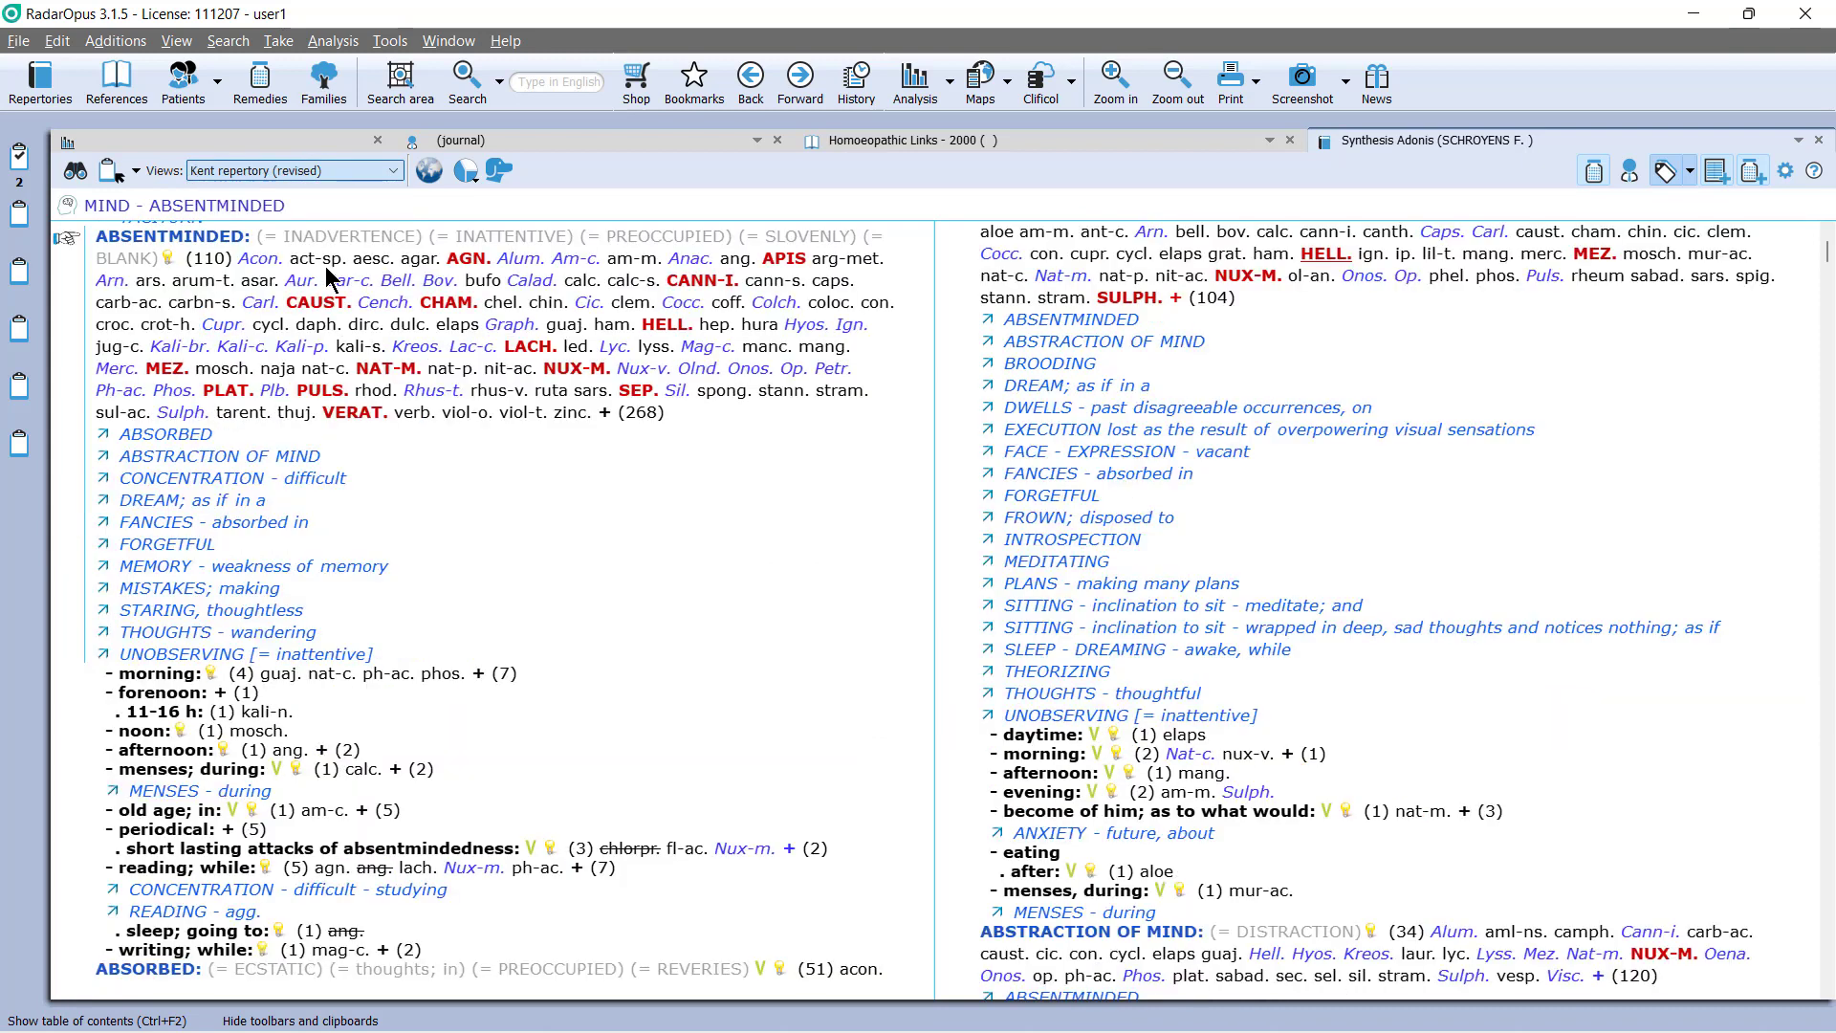
{"action": "mouse_move", "coordinate": [364, 357]}
{"action": "scroll", "coordinate": [365, 357], "scroll_direction": "down", "scroll_amount": 6}
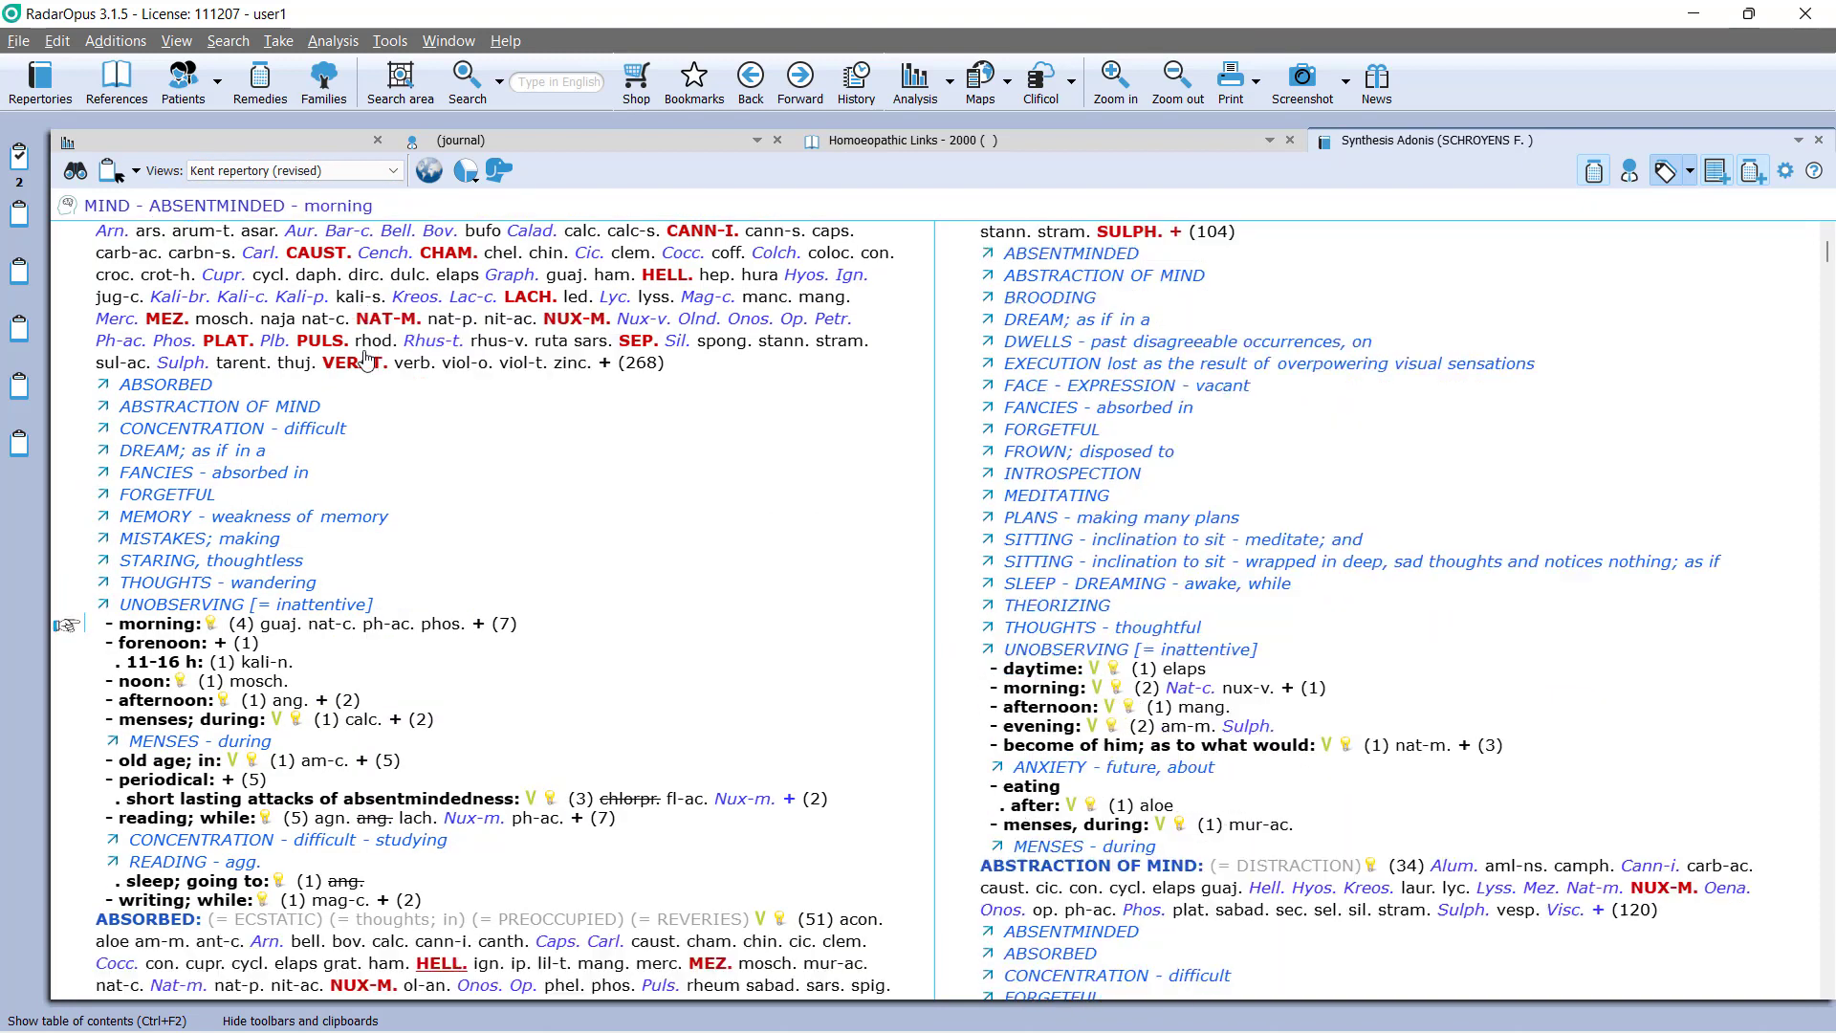
{"action": "scroll", "coordinate": [366, 358], "scroll_direction": "down", "scroll_amount": 3}
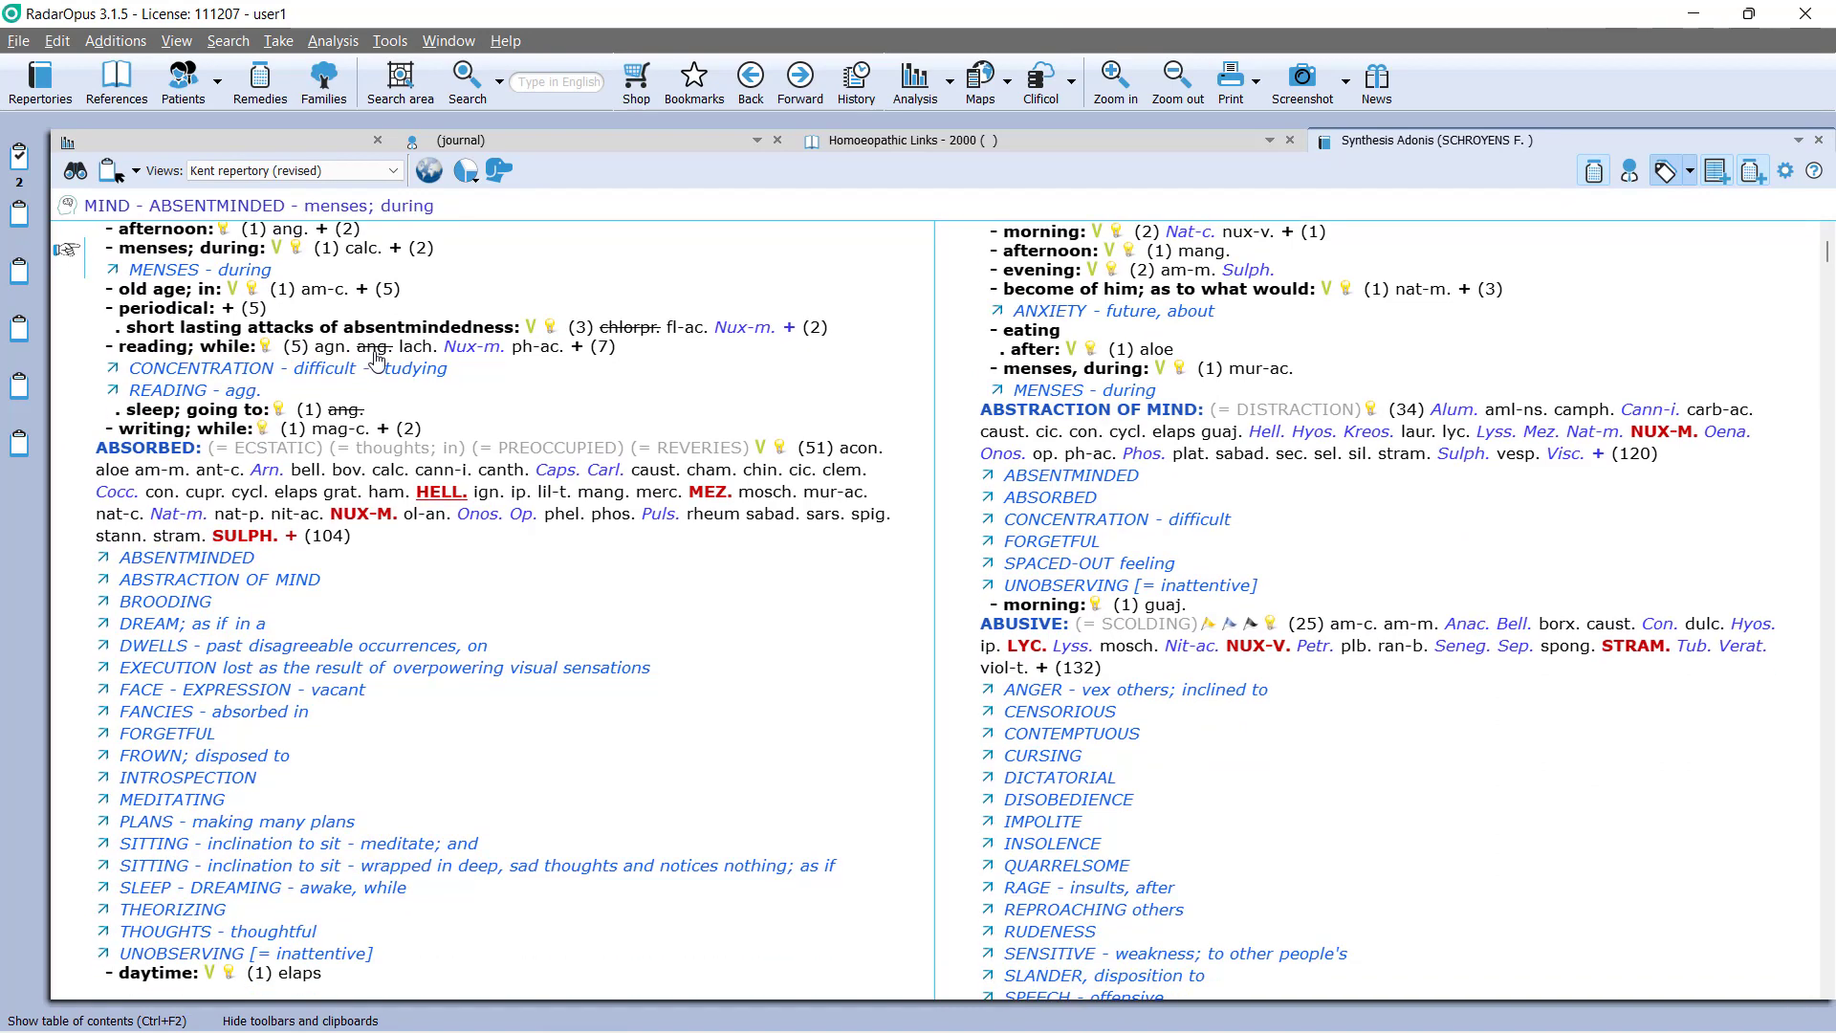
- Examine the Mind rubrics from ABSORBED onward to AILMENTS FROM - joy, including the remedies left out of the current view
{"action": "scroll", "coordinate": [416, 387], "scroll_direction": "down", "scroll_amount": 2}
{"action": "scroll", "coordinate": [418, 392], "scroll_direction": "down", "scroll_amount": 6}
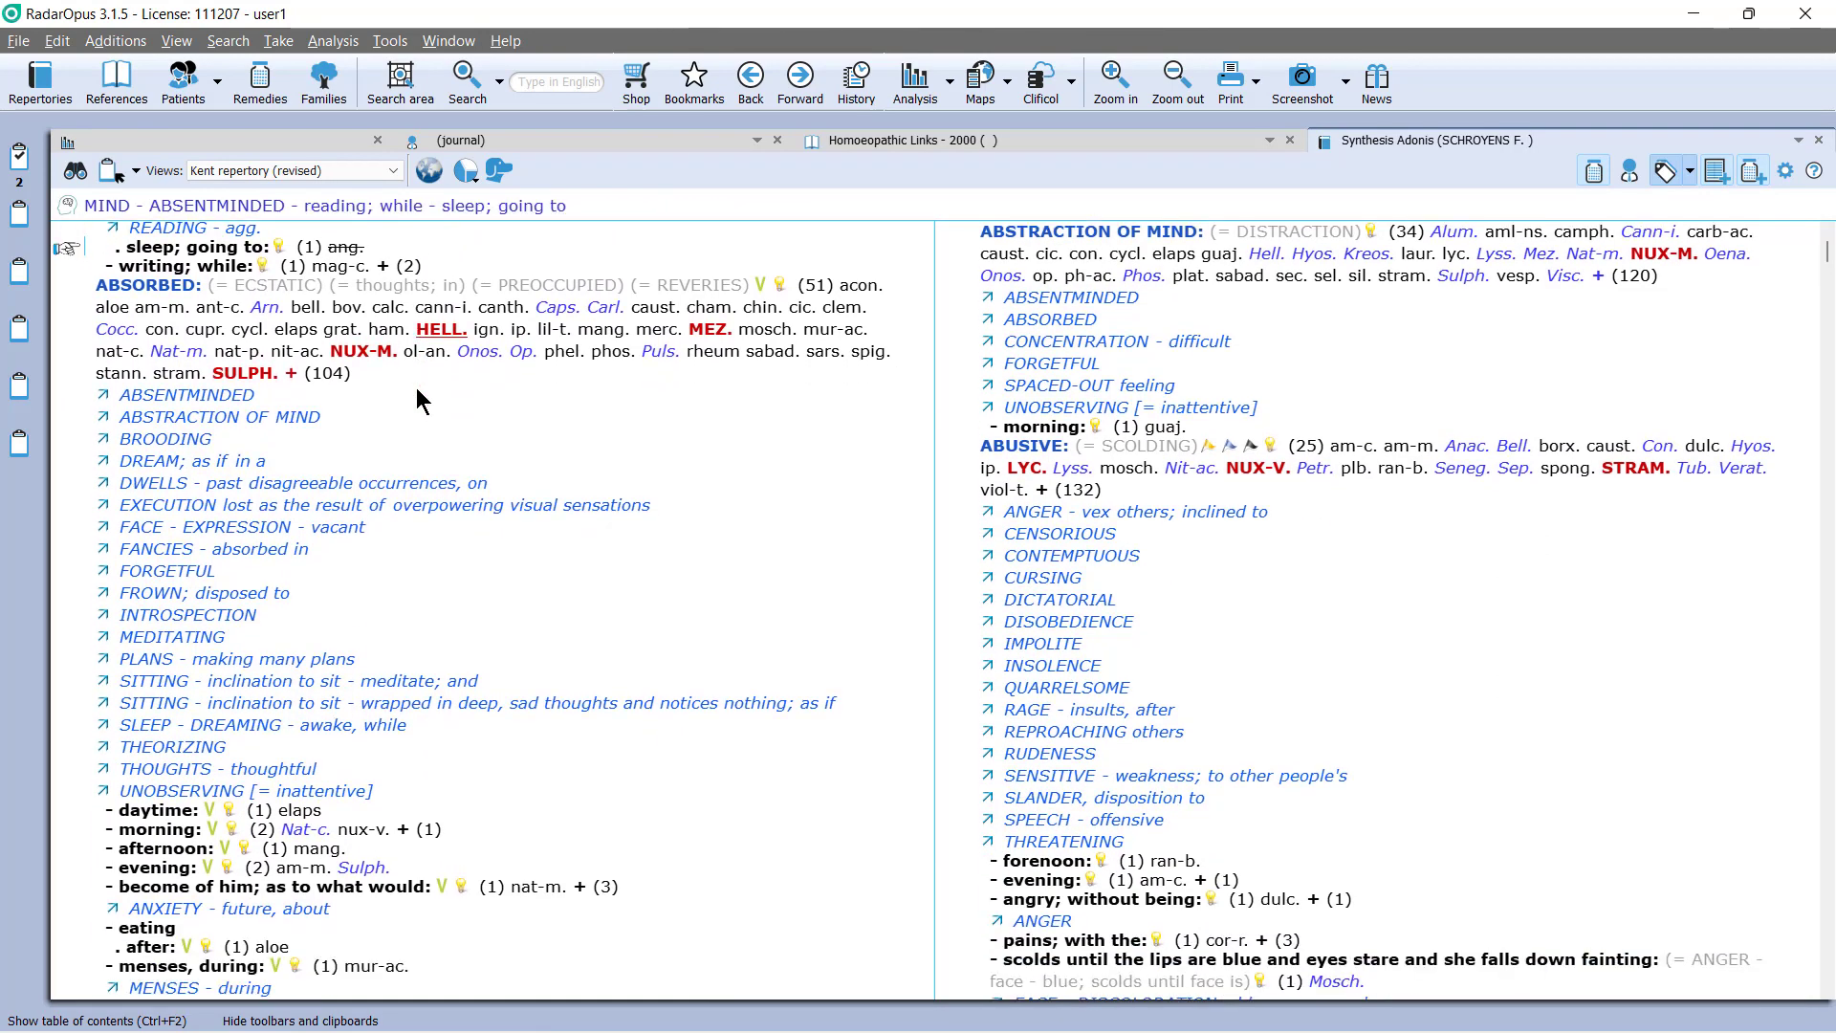
{"action": "scroll", "coordinate": [416, 387], "scroll_direction": "down", "scroll_amount": 10}
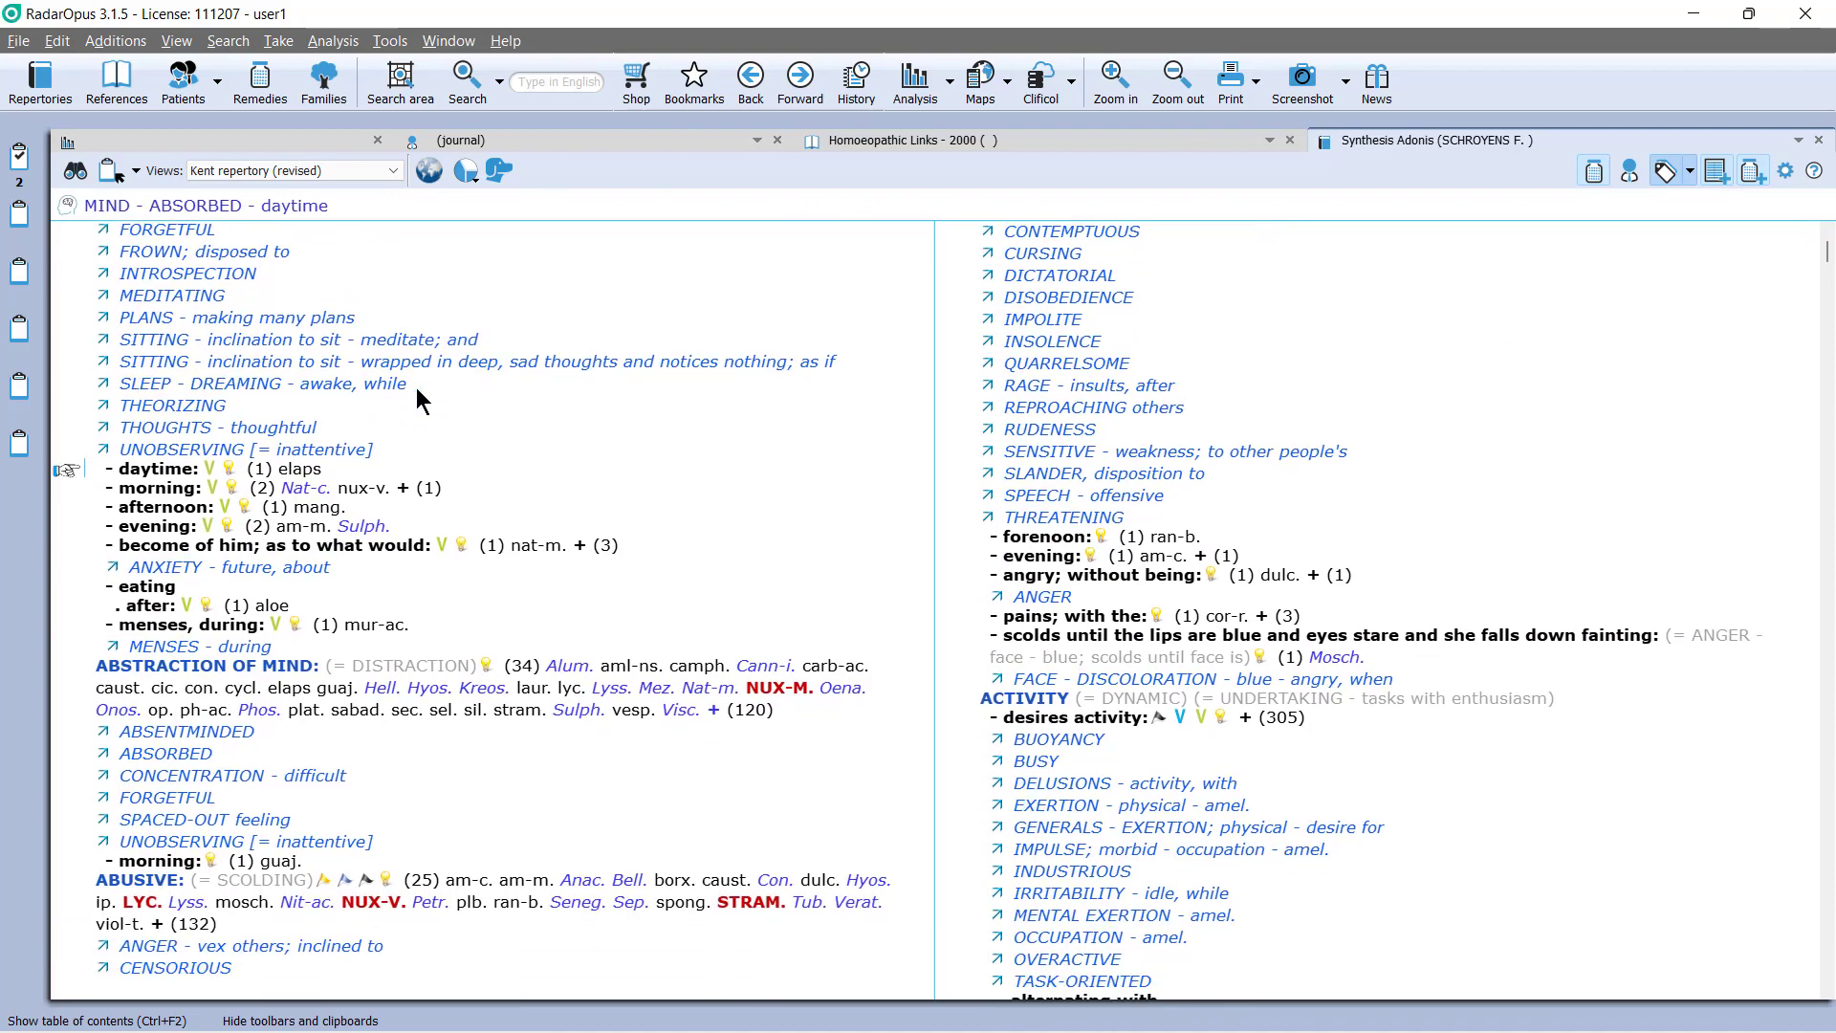
{"action": "scroll", "coordinate": [416, 387], "scroll_direction": "down", "scroll_amount": 20}
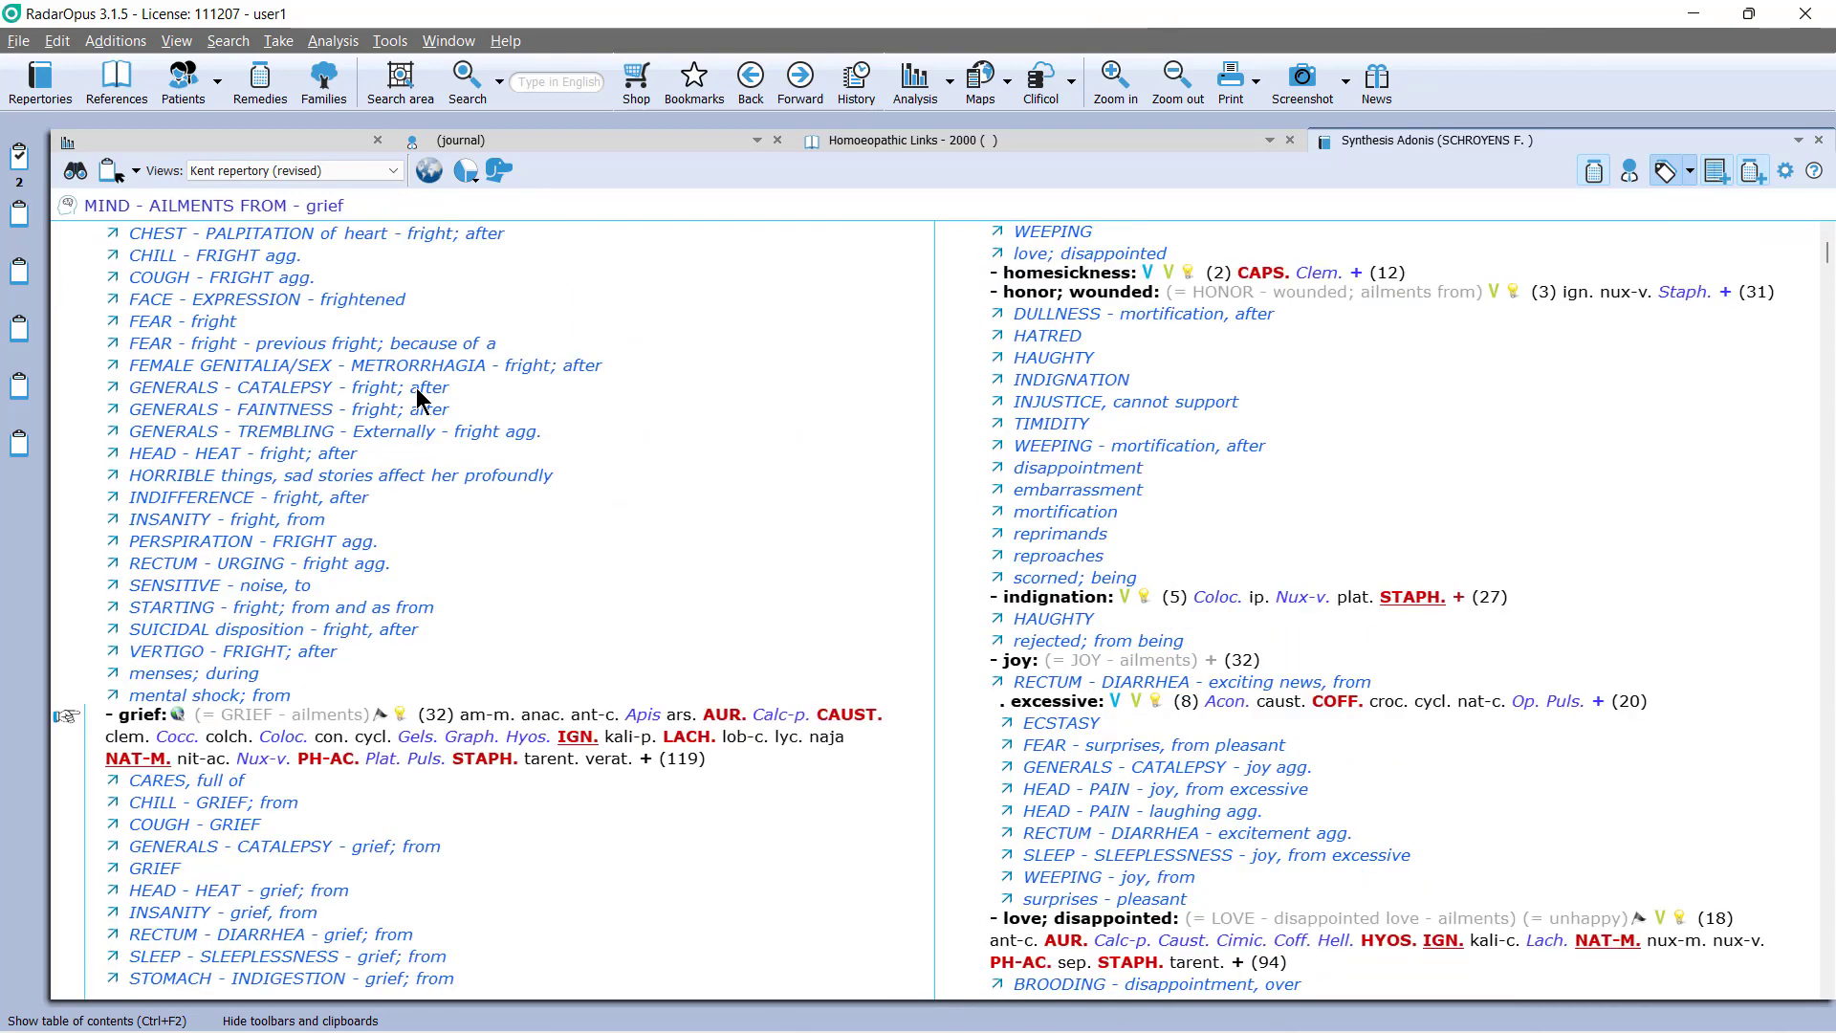
{"action": "scroll", "coordinate": [417, 392], "scroll_direction": "down", "scroll_amount": 9}
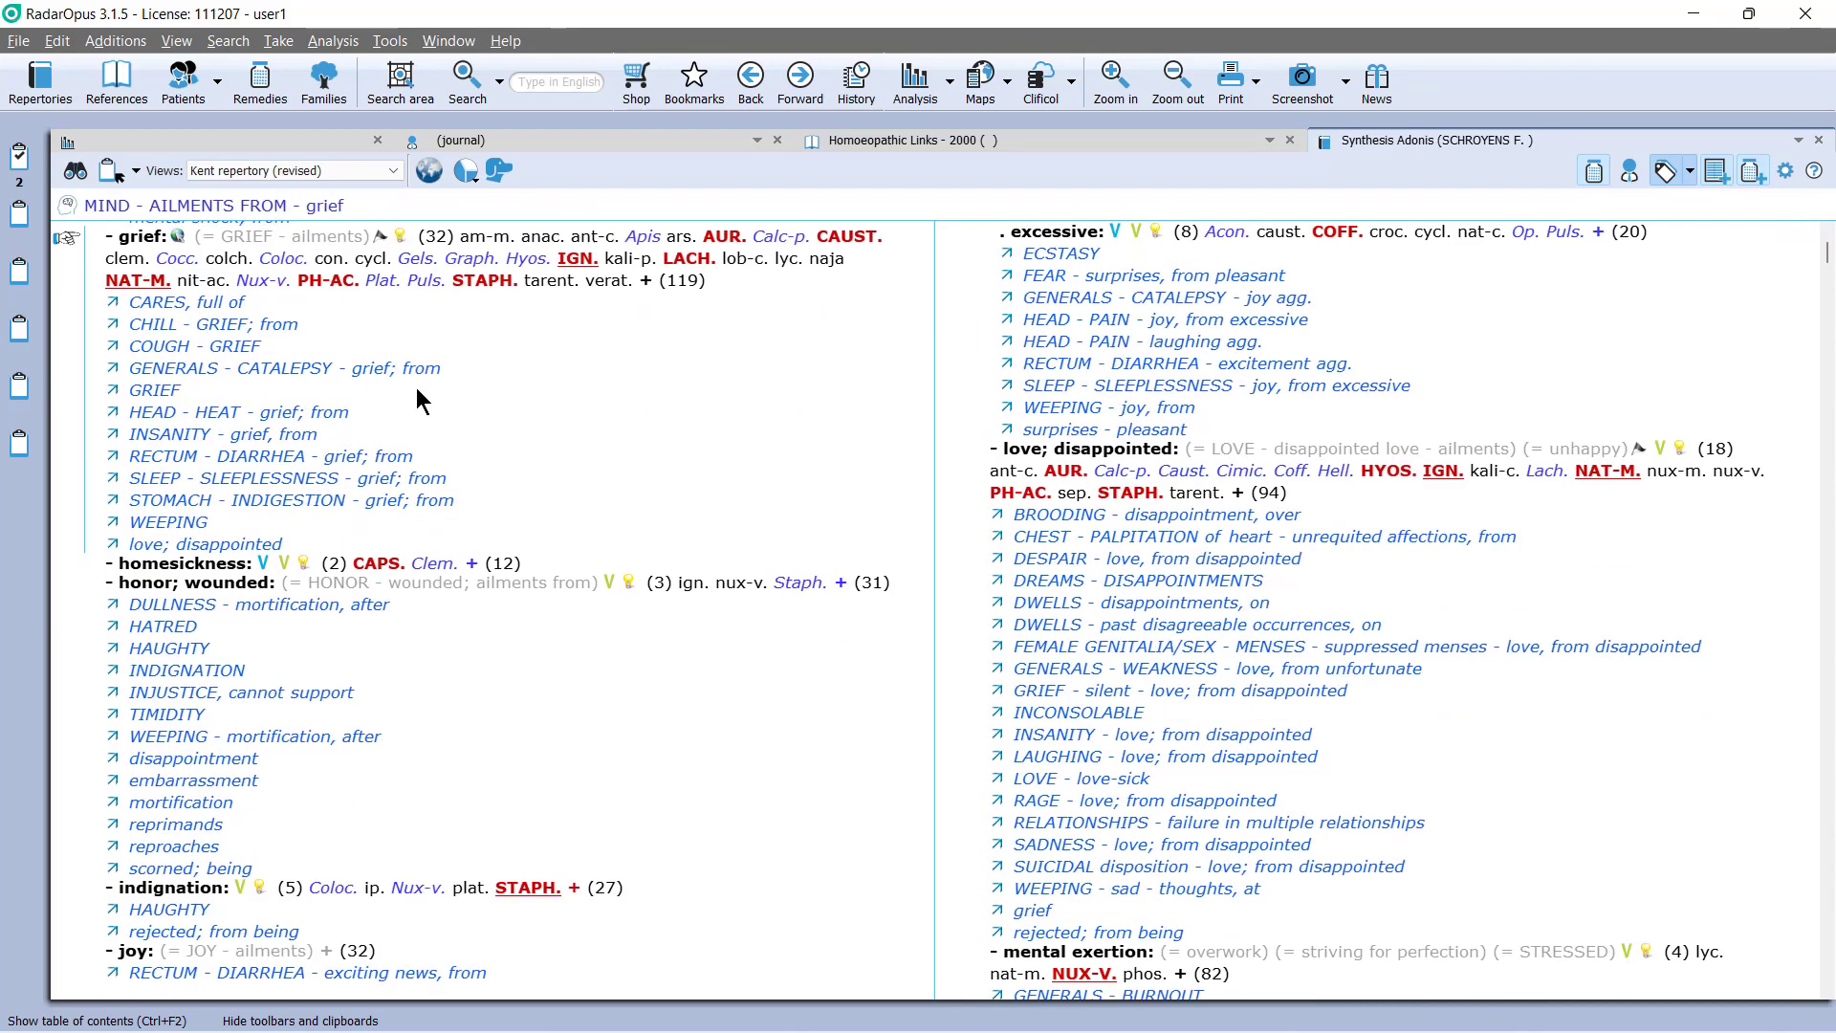
{"action": "scroll", "coordinate": [416, 388], "scroll_direction": "down", "scroll_amount": 6}
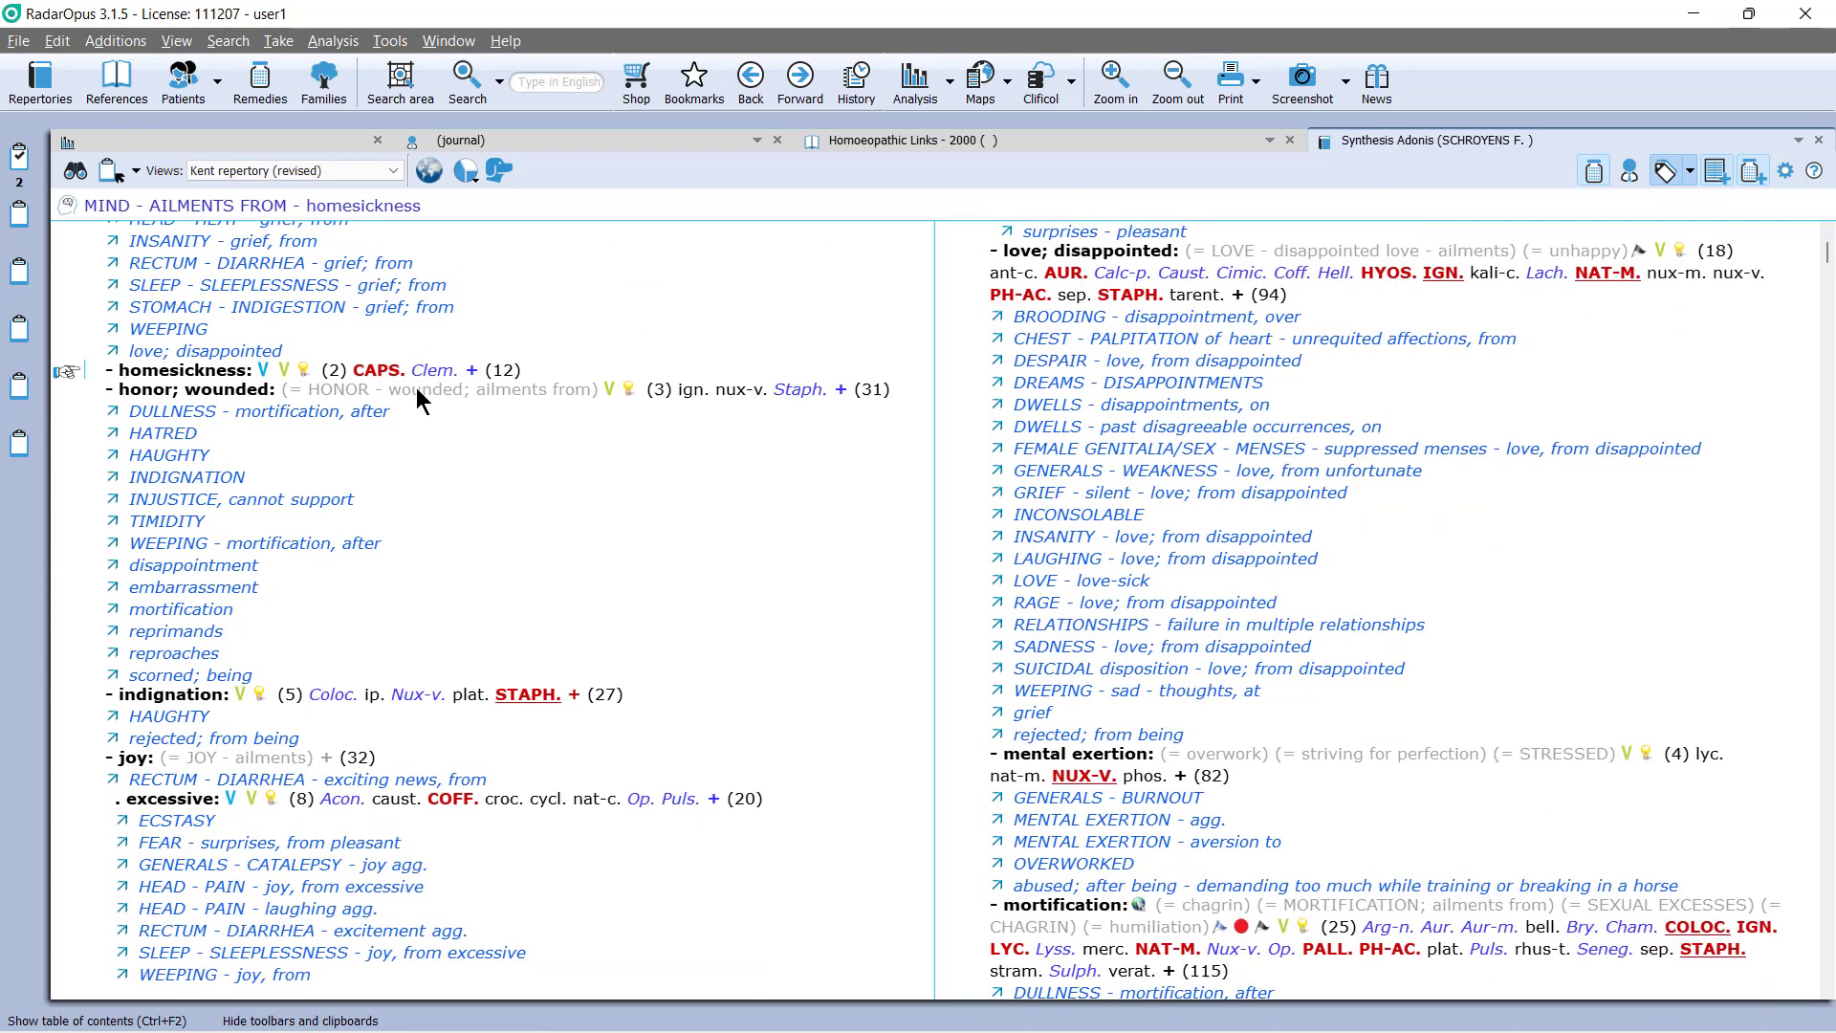
{"action": "scroll", "coordinate": [416, 387], "scroll_direction": "down", "scroll_amount": 6}
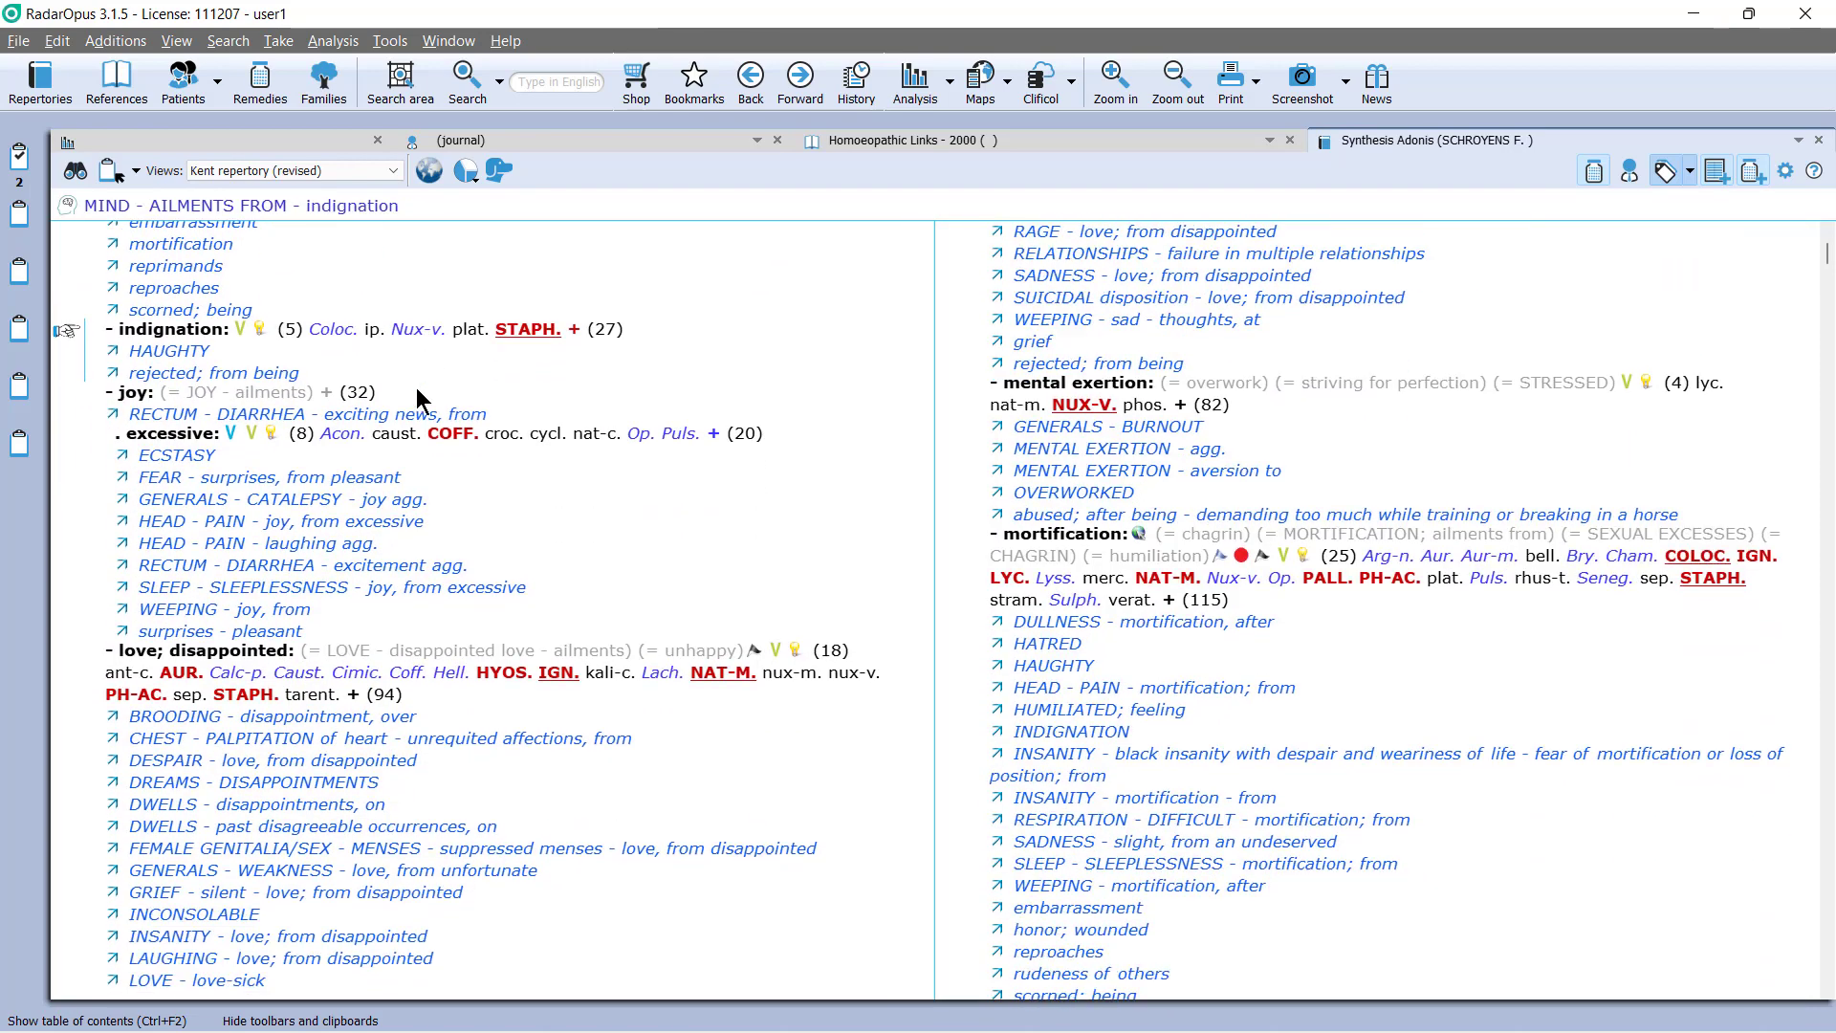
{"action": "left_click", "coordinate": [150, 348]}
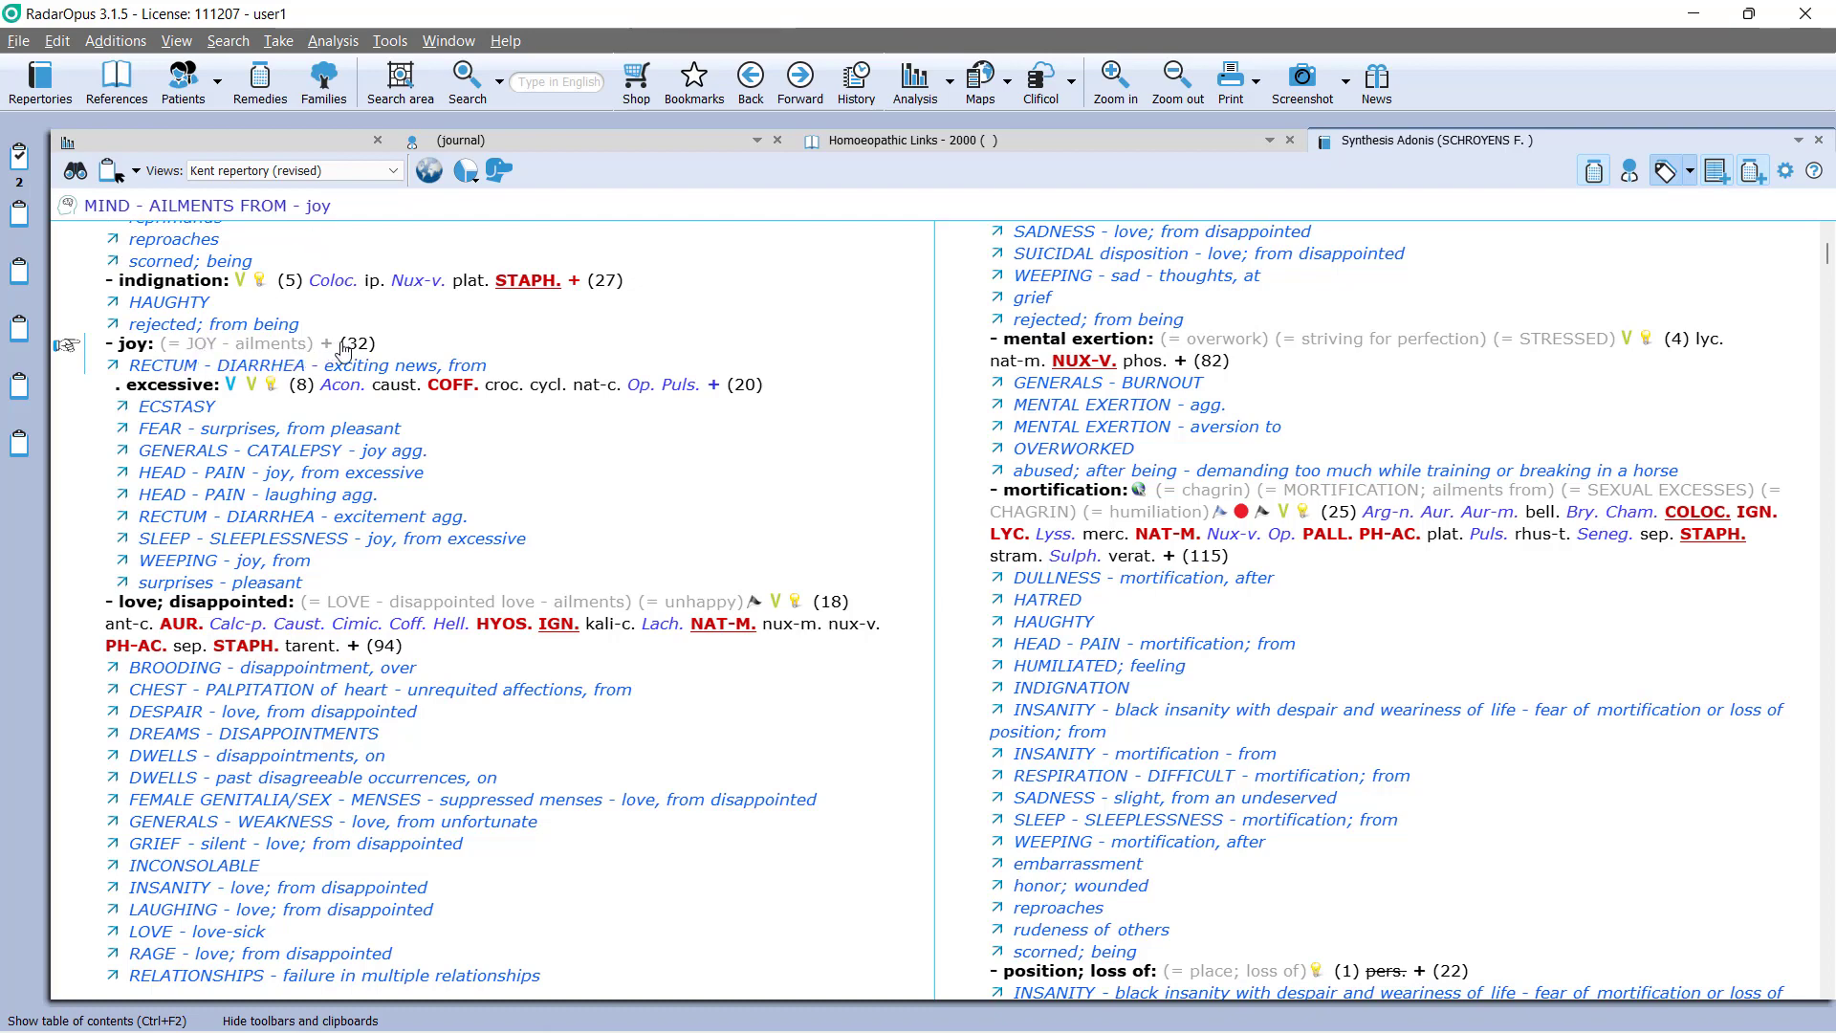
{"action": "mouse_move", "coordinate": [335, 347]}
- Restore the Full repertory view for the rubric AILMENTS FROM - joy
{"action": "left_click", "coordinate": [391, 172]}
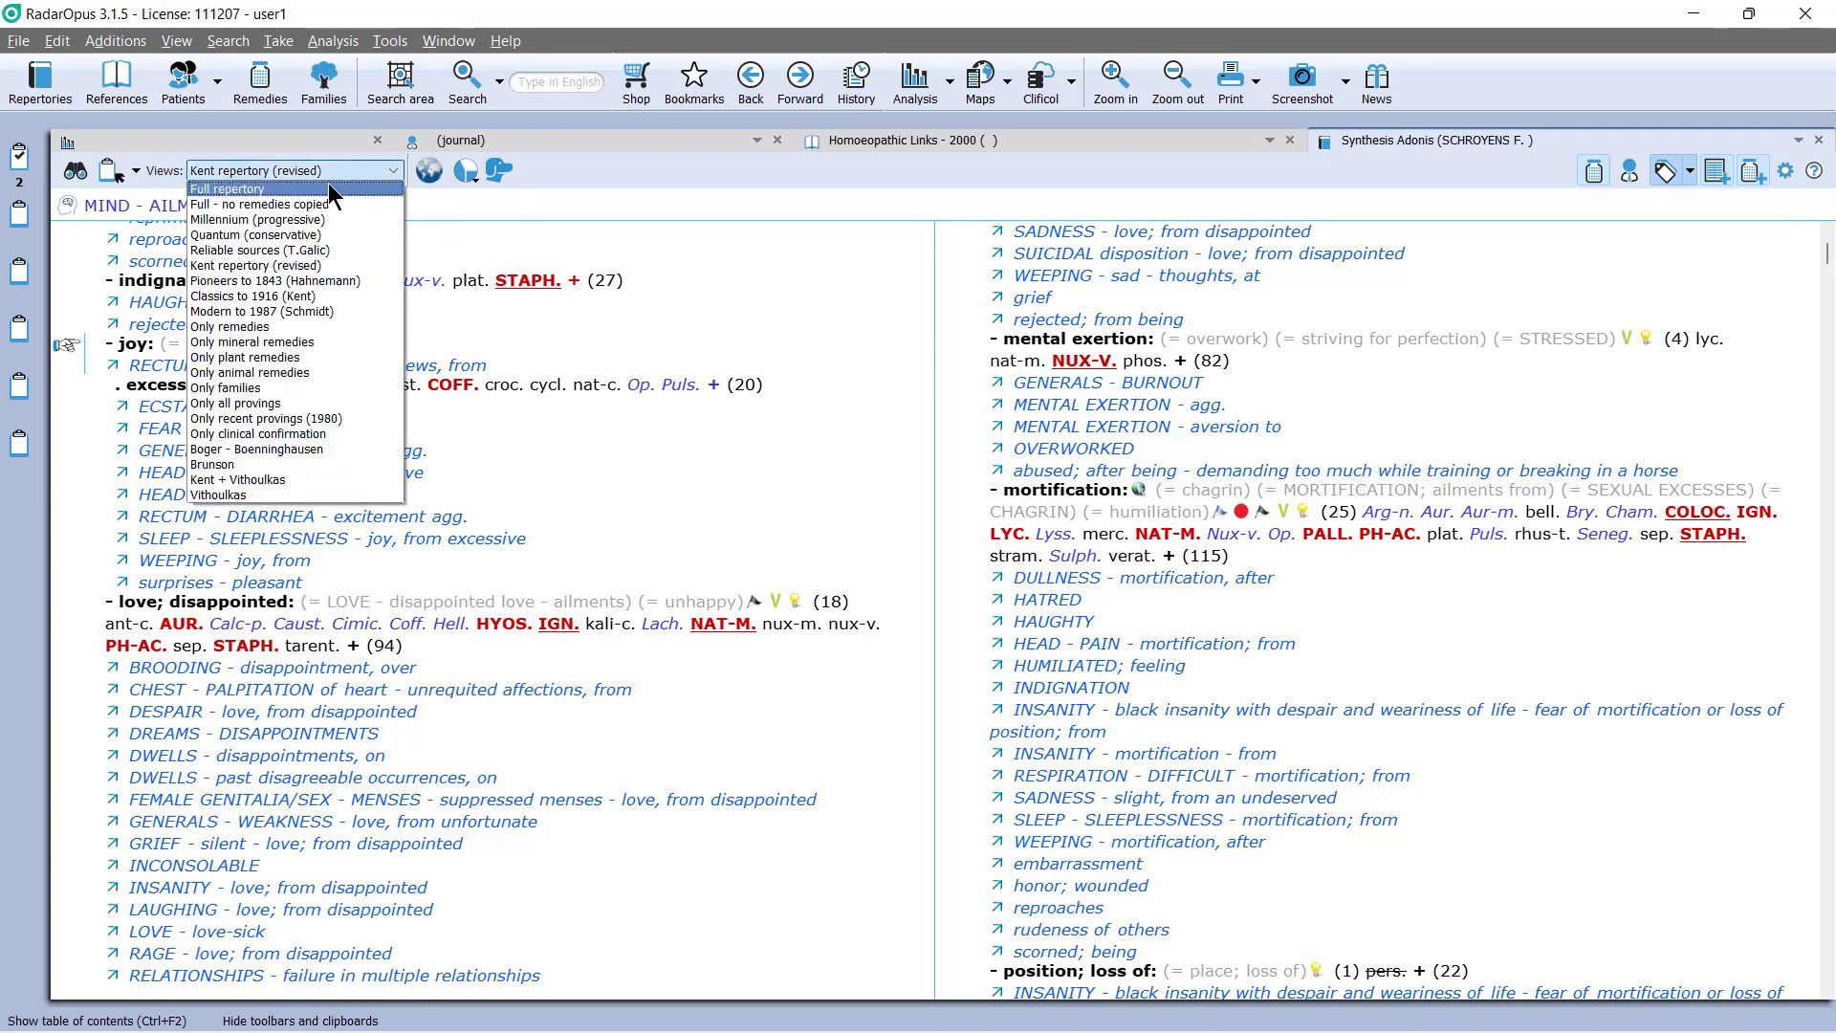
{"action": "left_click", "coordinate": [329, 182]}
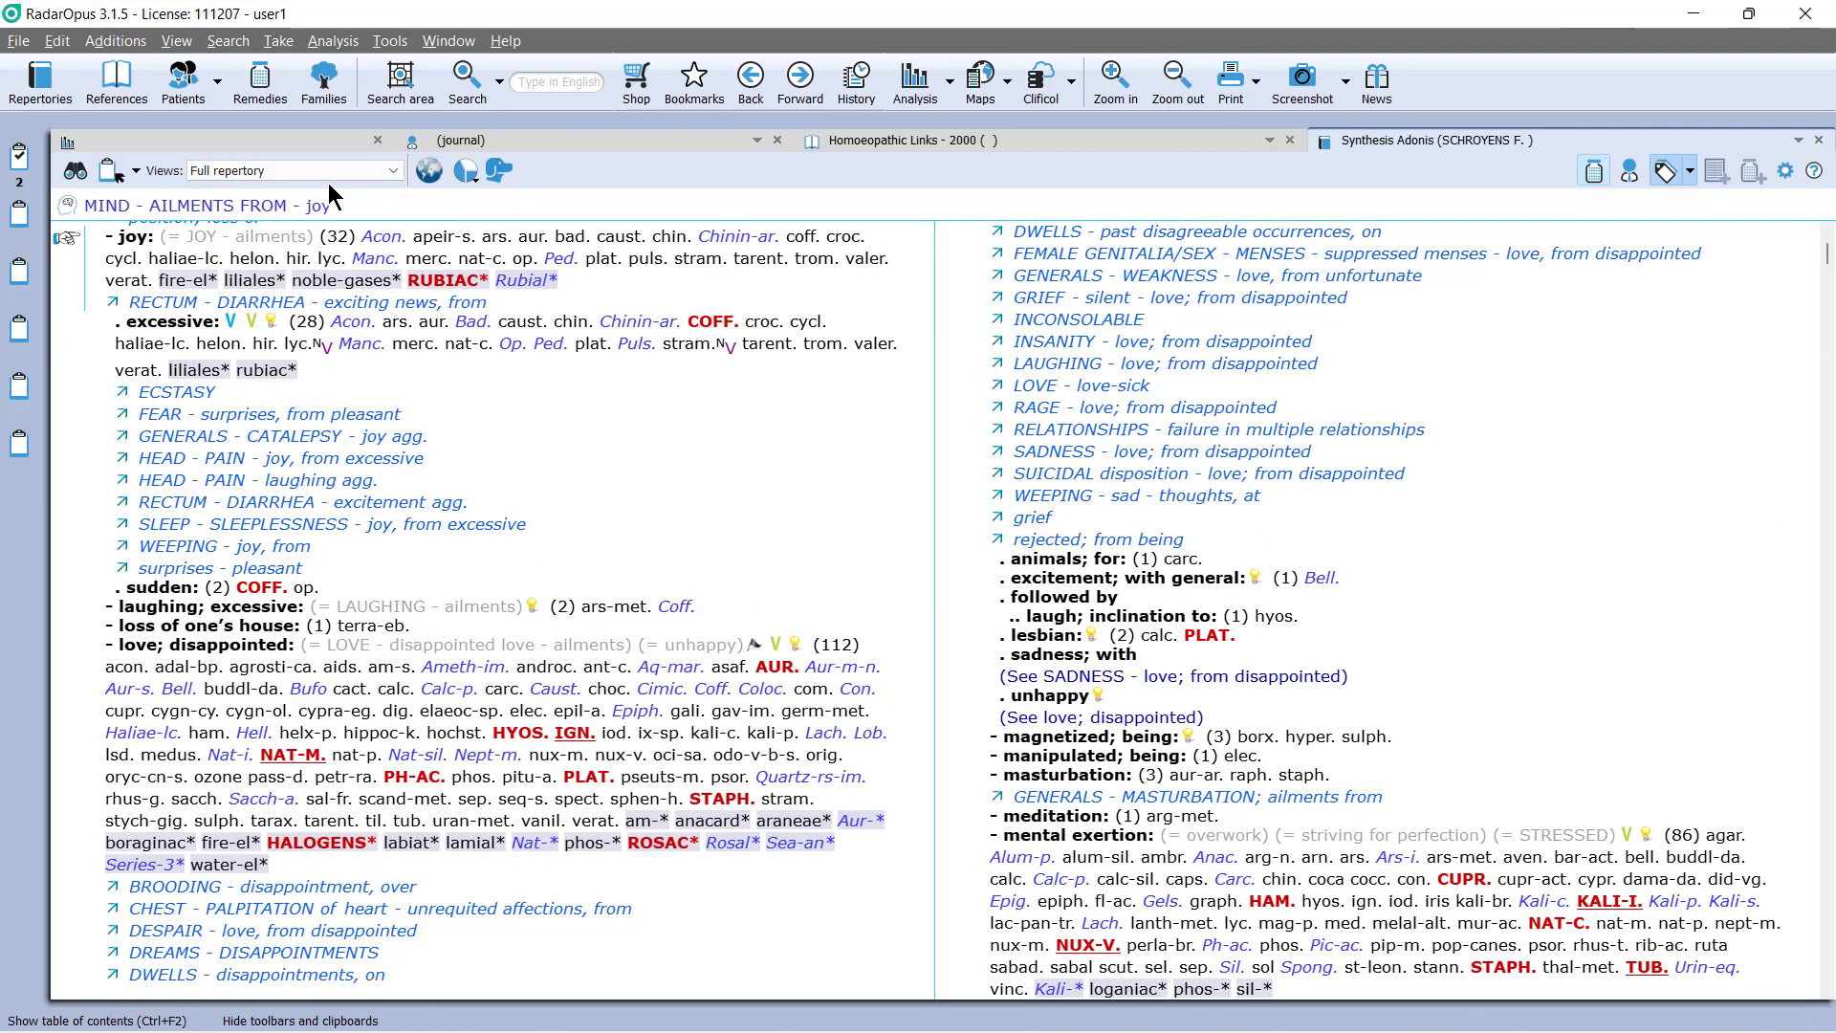
- Open the information on the remedy Acon. from the joy rubric and check which preferred Keynotes sources are offered
{"action": "left_click", "coordinate": [380, 246]}
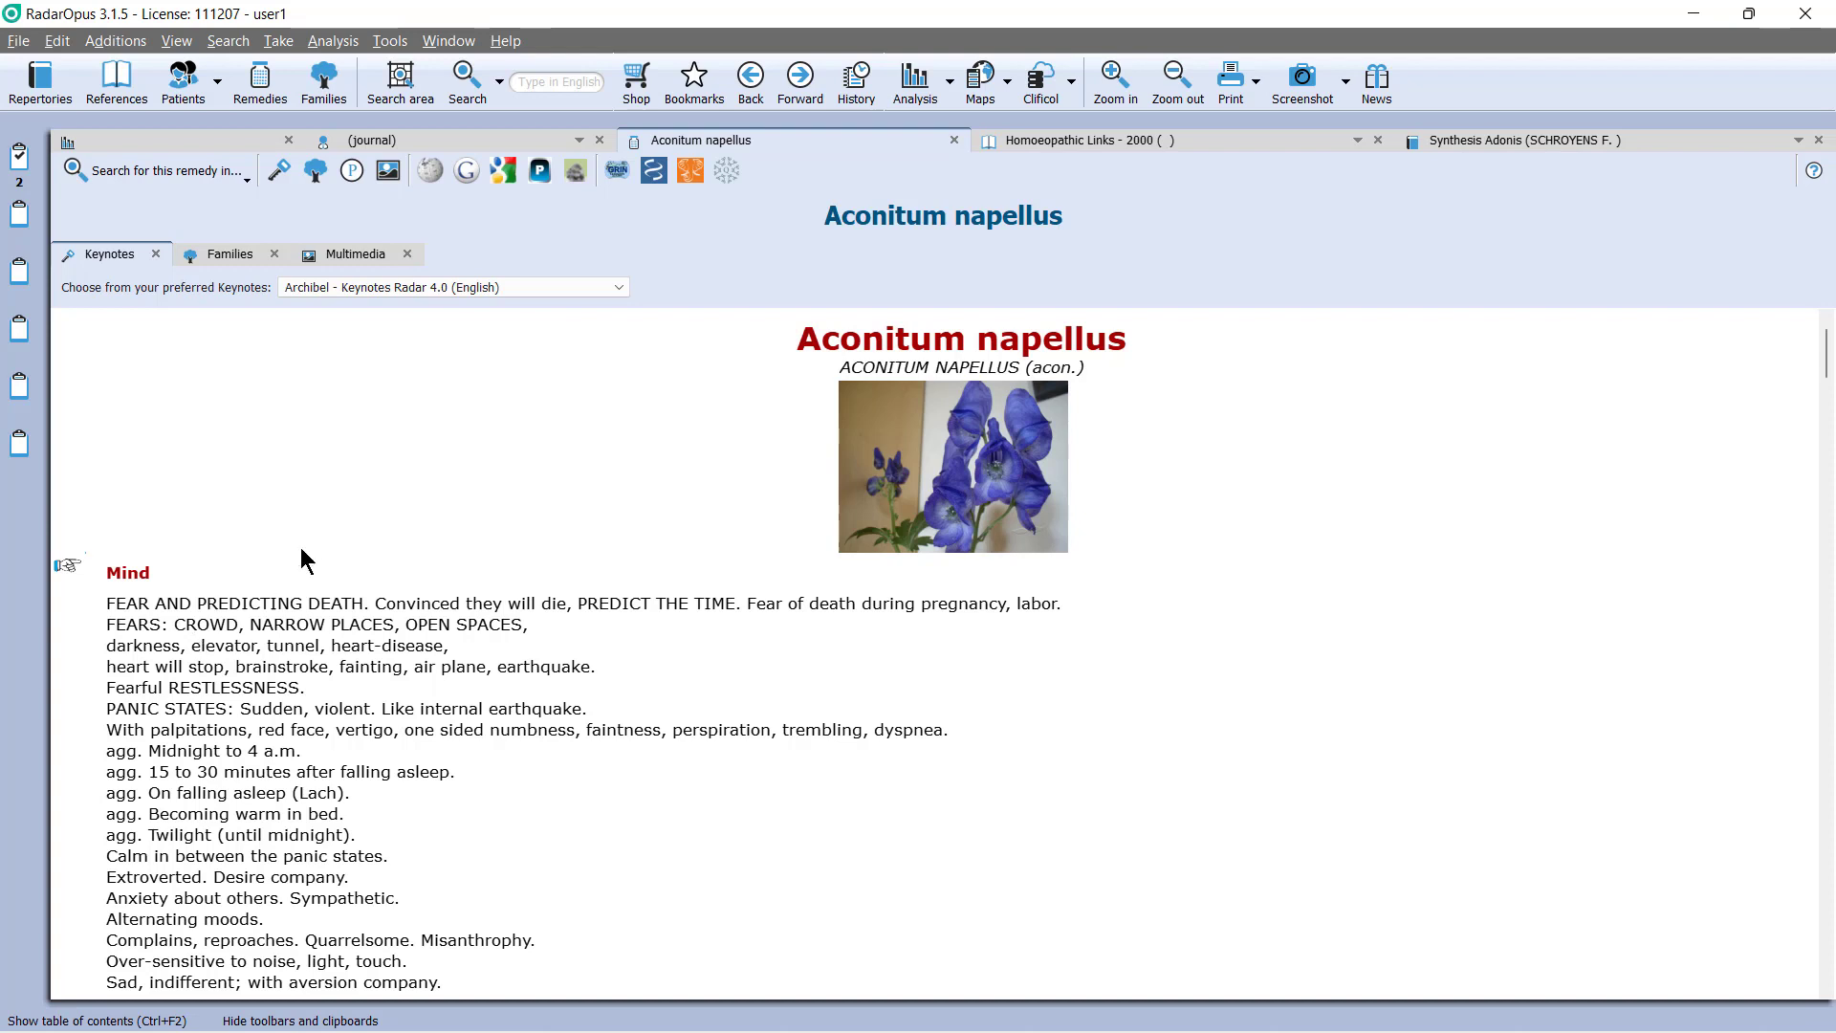
{"action": "left_click", "coordinate": [617, 289]}
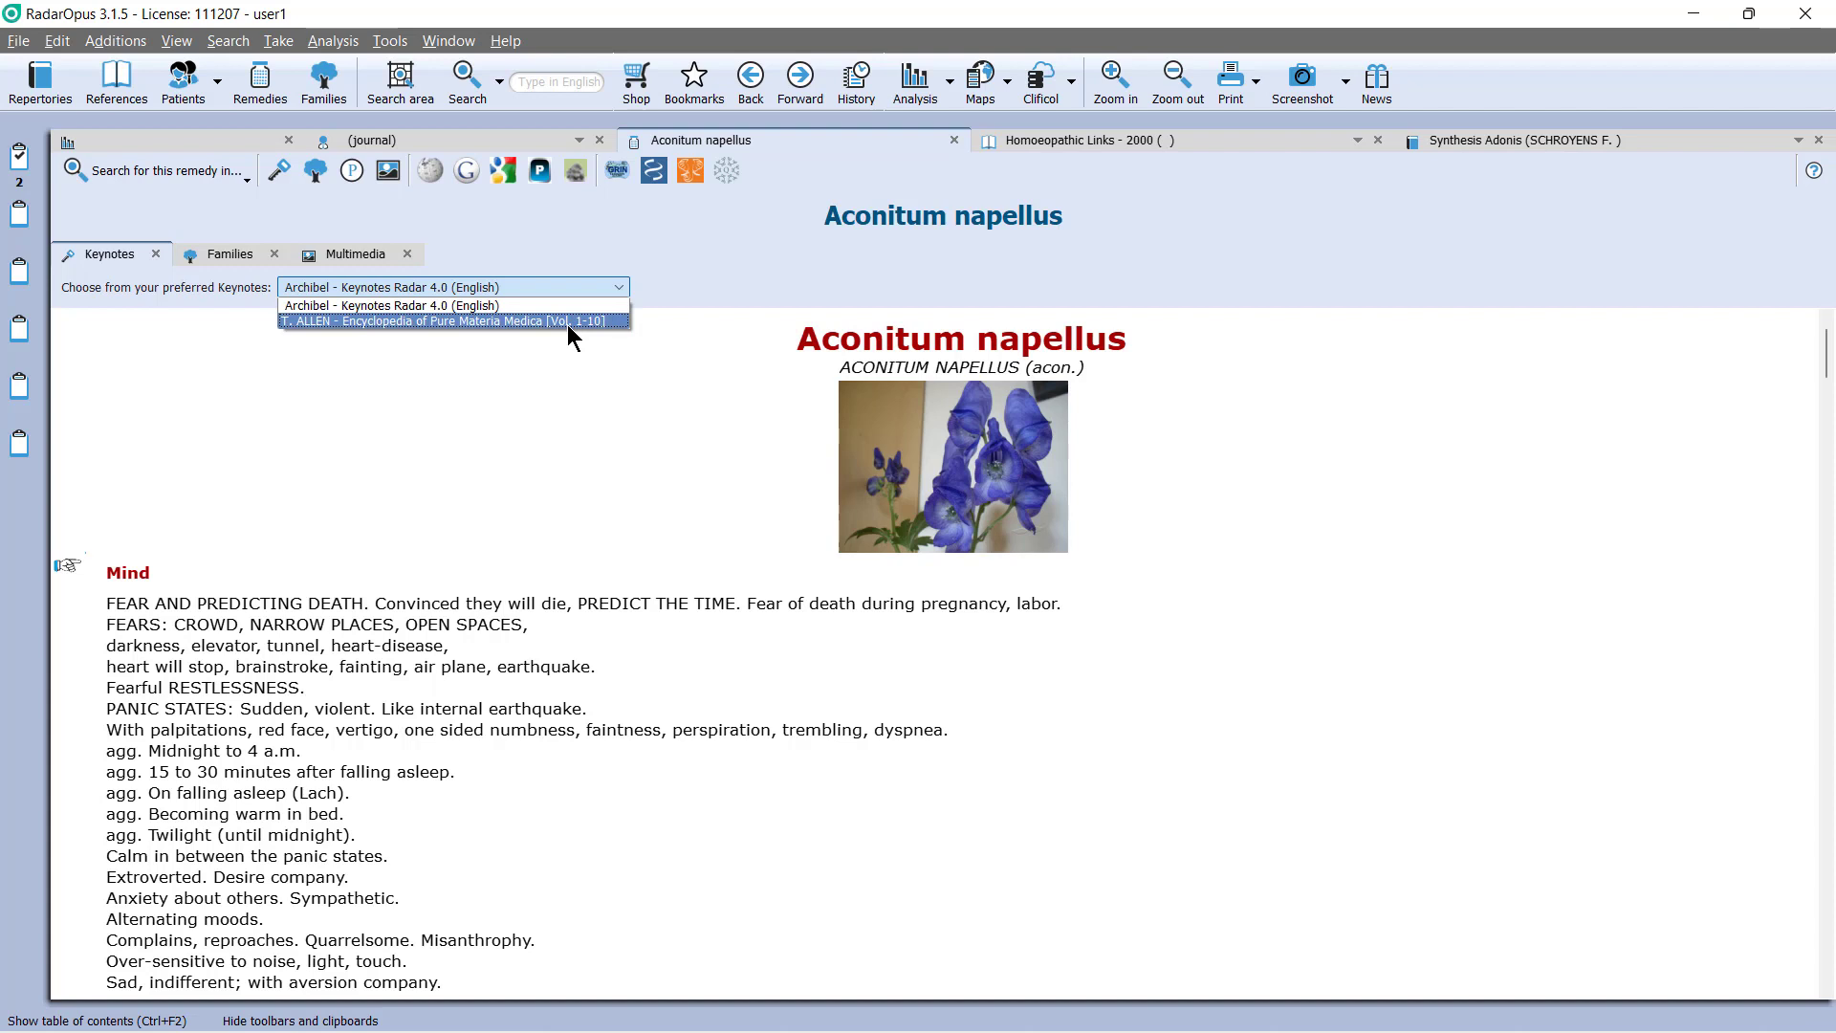
{"action": "left_click", "coordinate": [543, 486]}
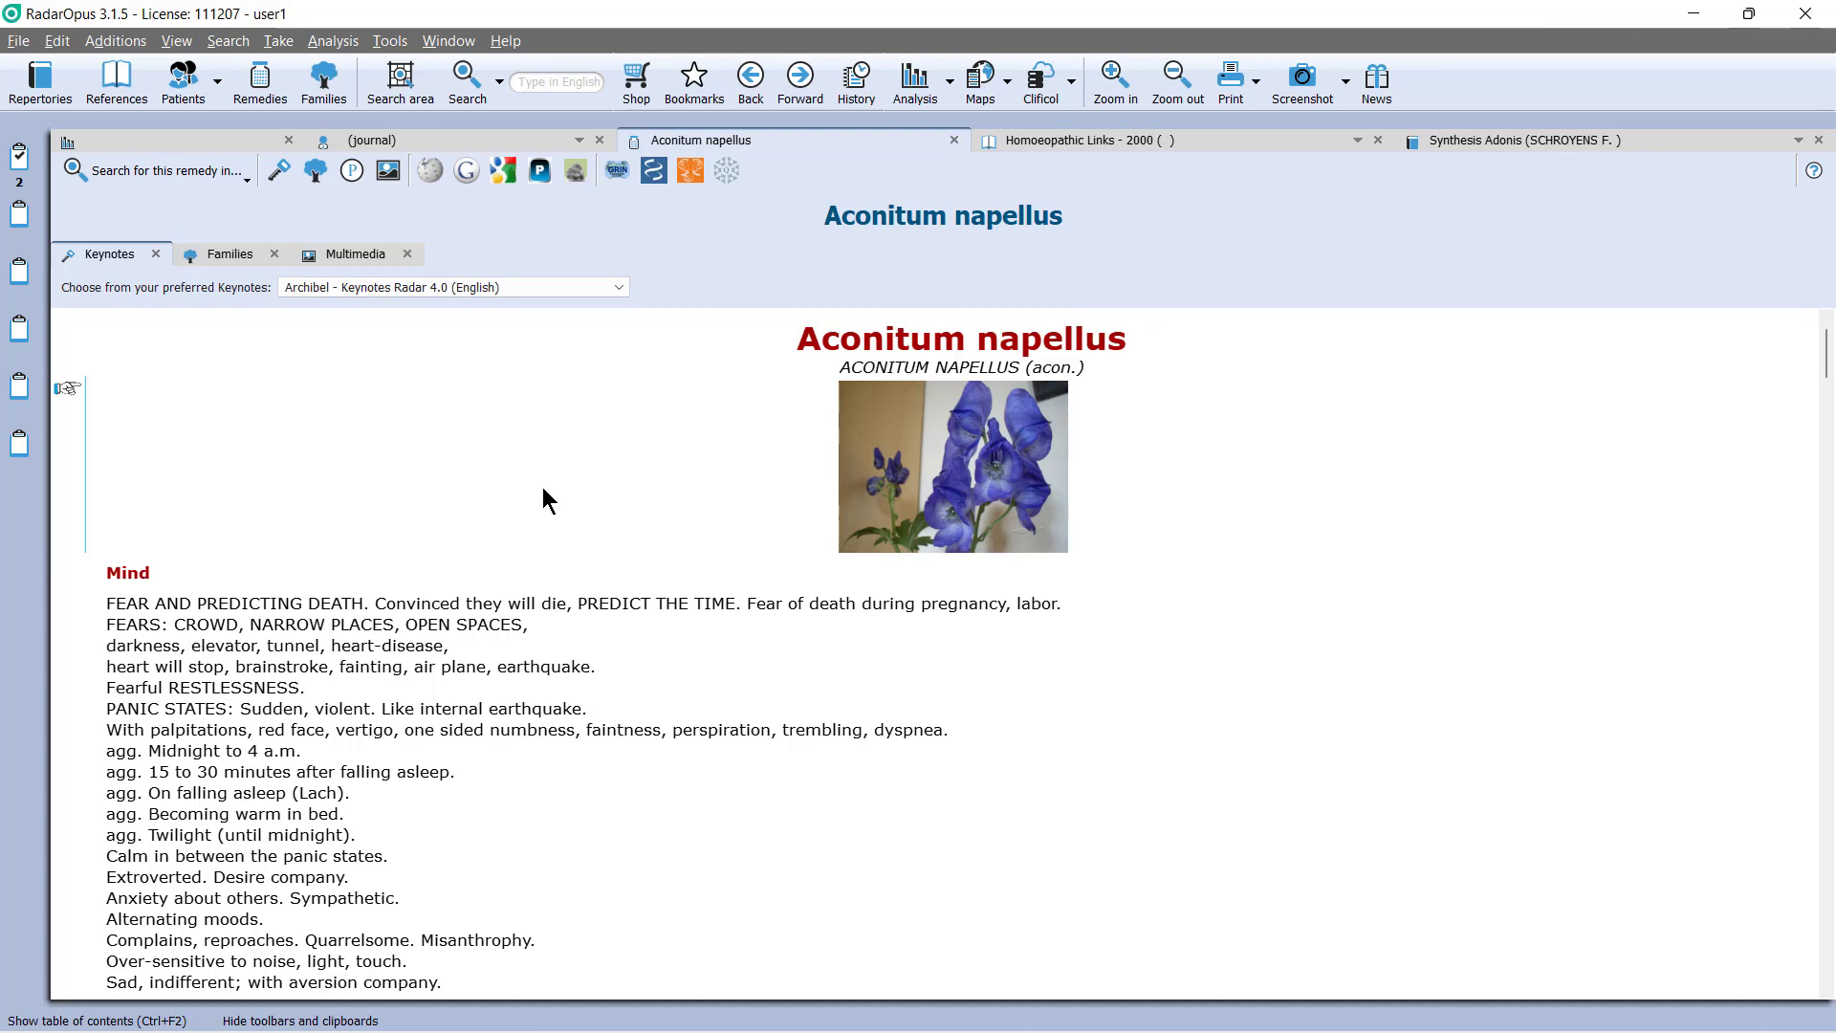
- Close the Aconitum napellus information and every other open document except Synthesis Adonis
{"action": "left_click", "coordinate": [955, 142]}
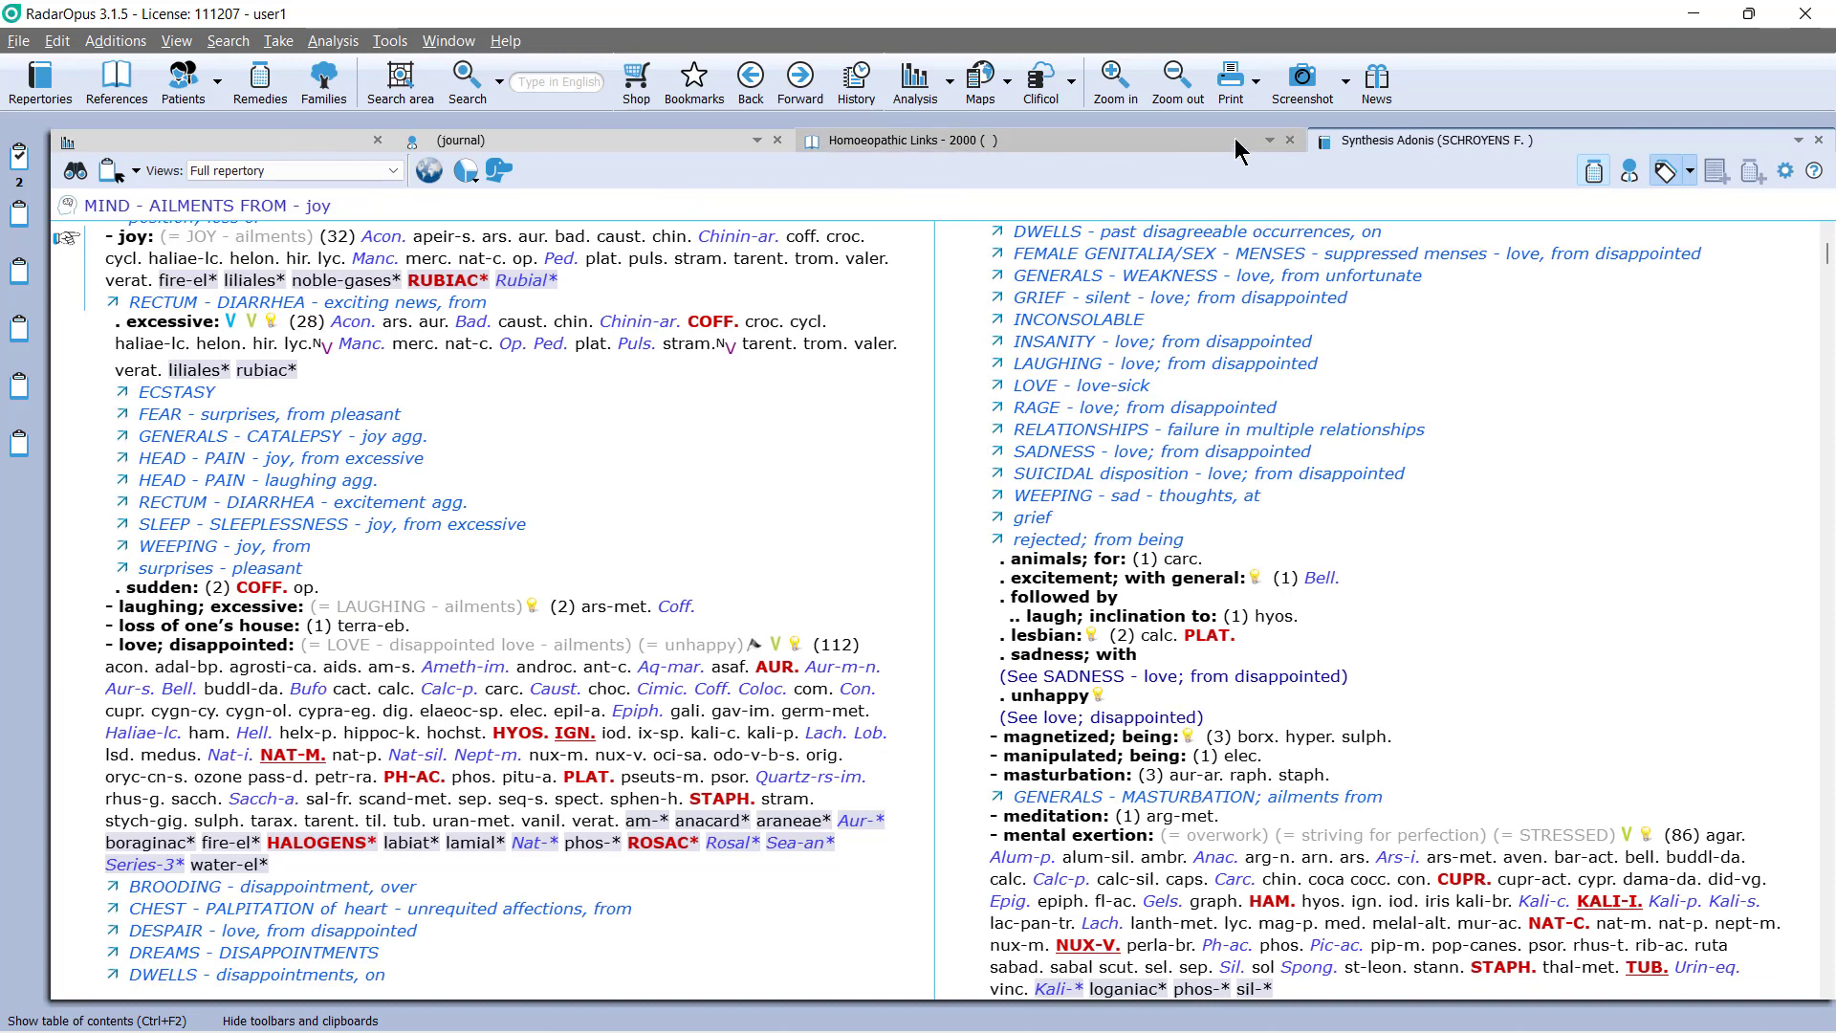
{"action": "left_click", "coordinate": [1291, 141]}
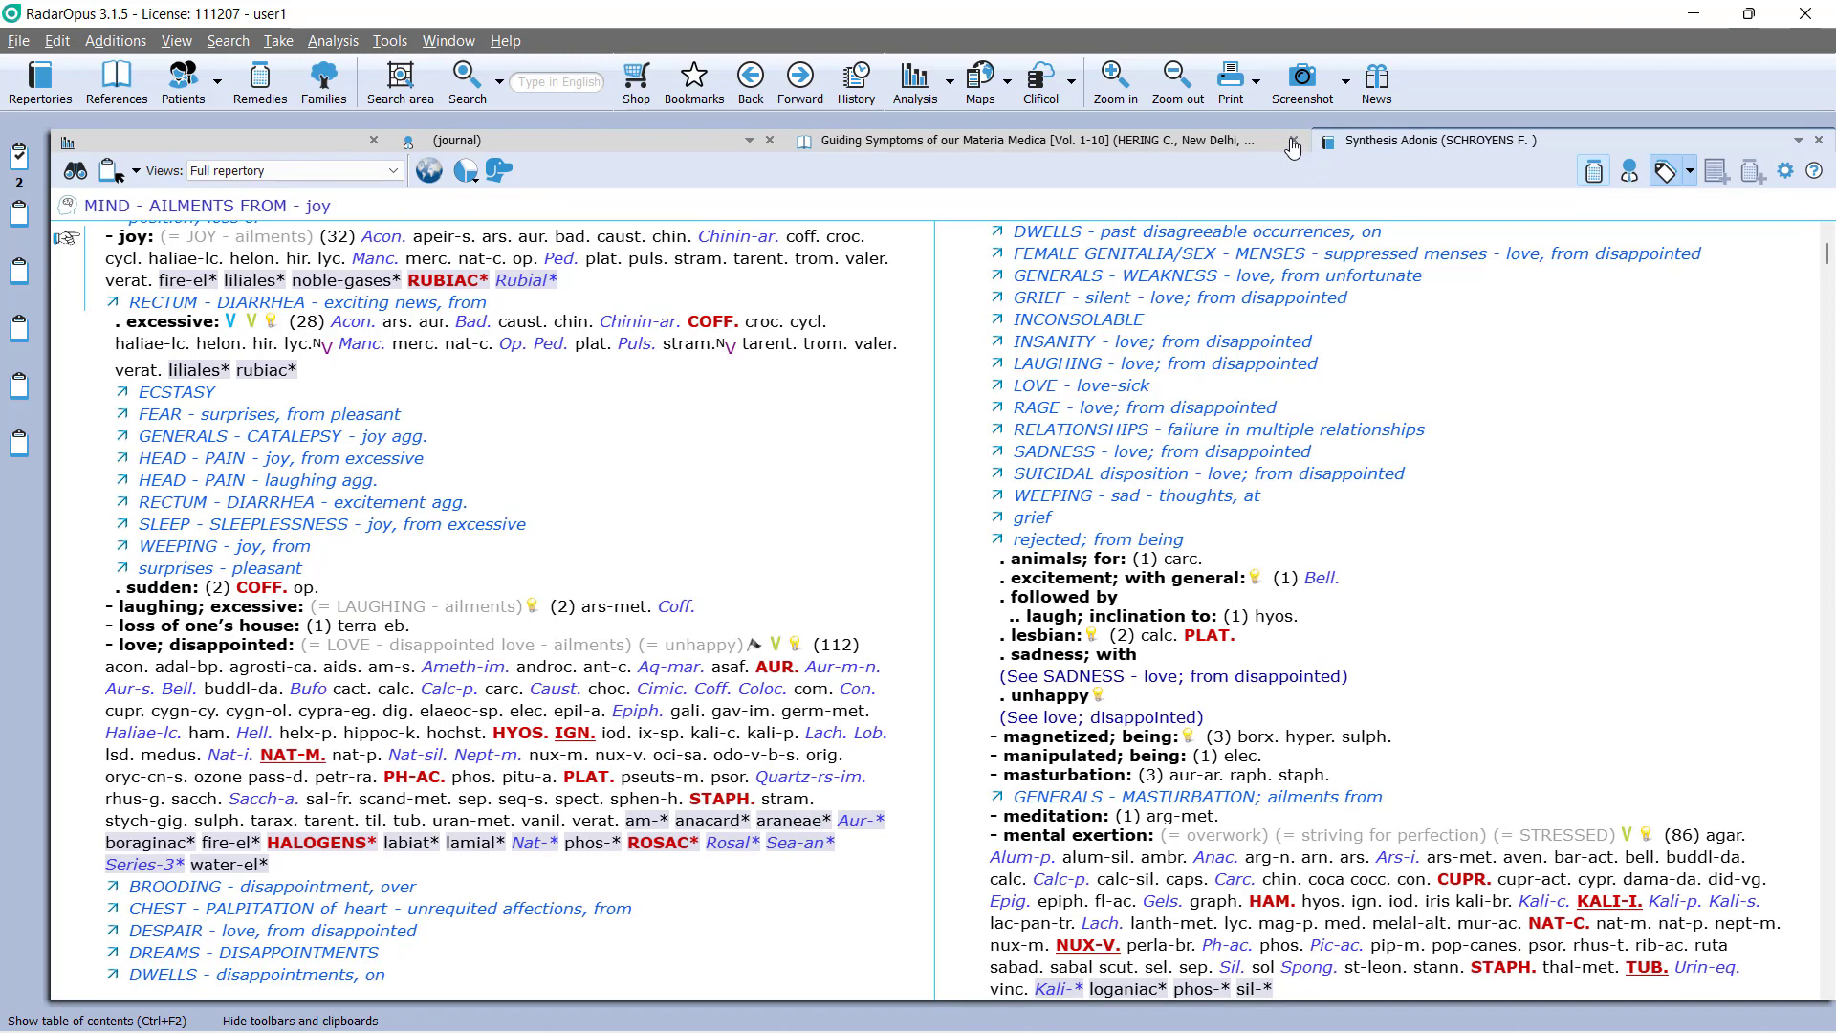
{"action": "left_click", "coordinate": [1293, 143]}
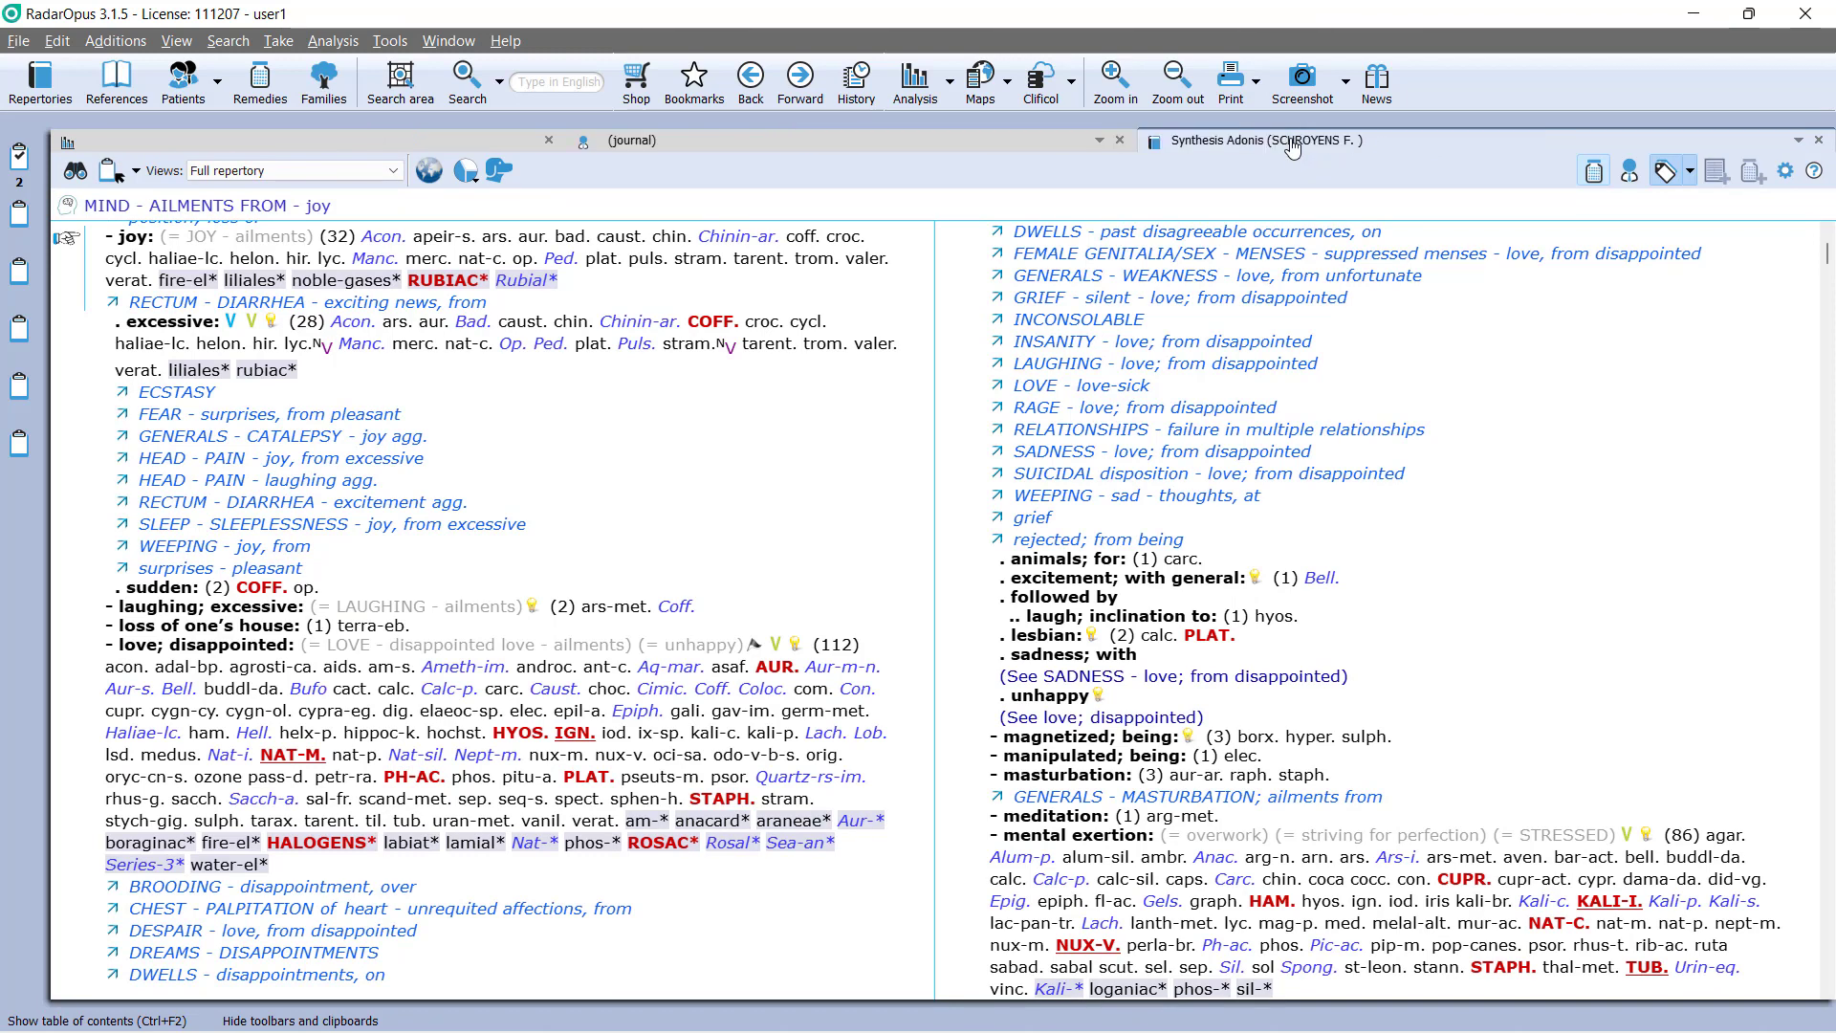
{"action": "left_click", "coordinate": [1117, 142]}
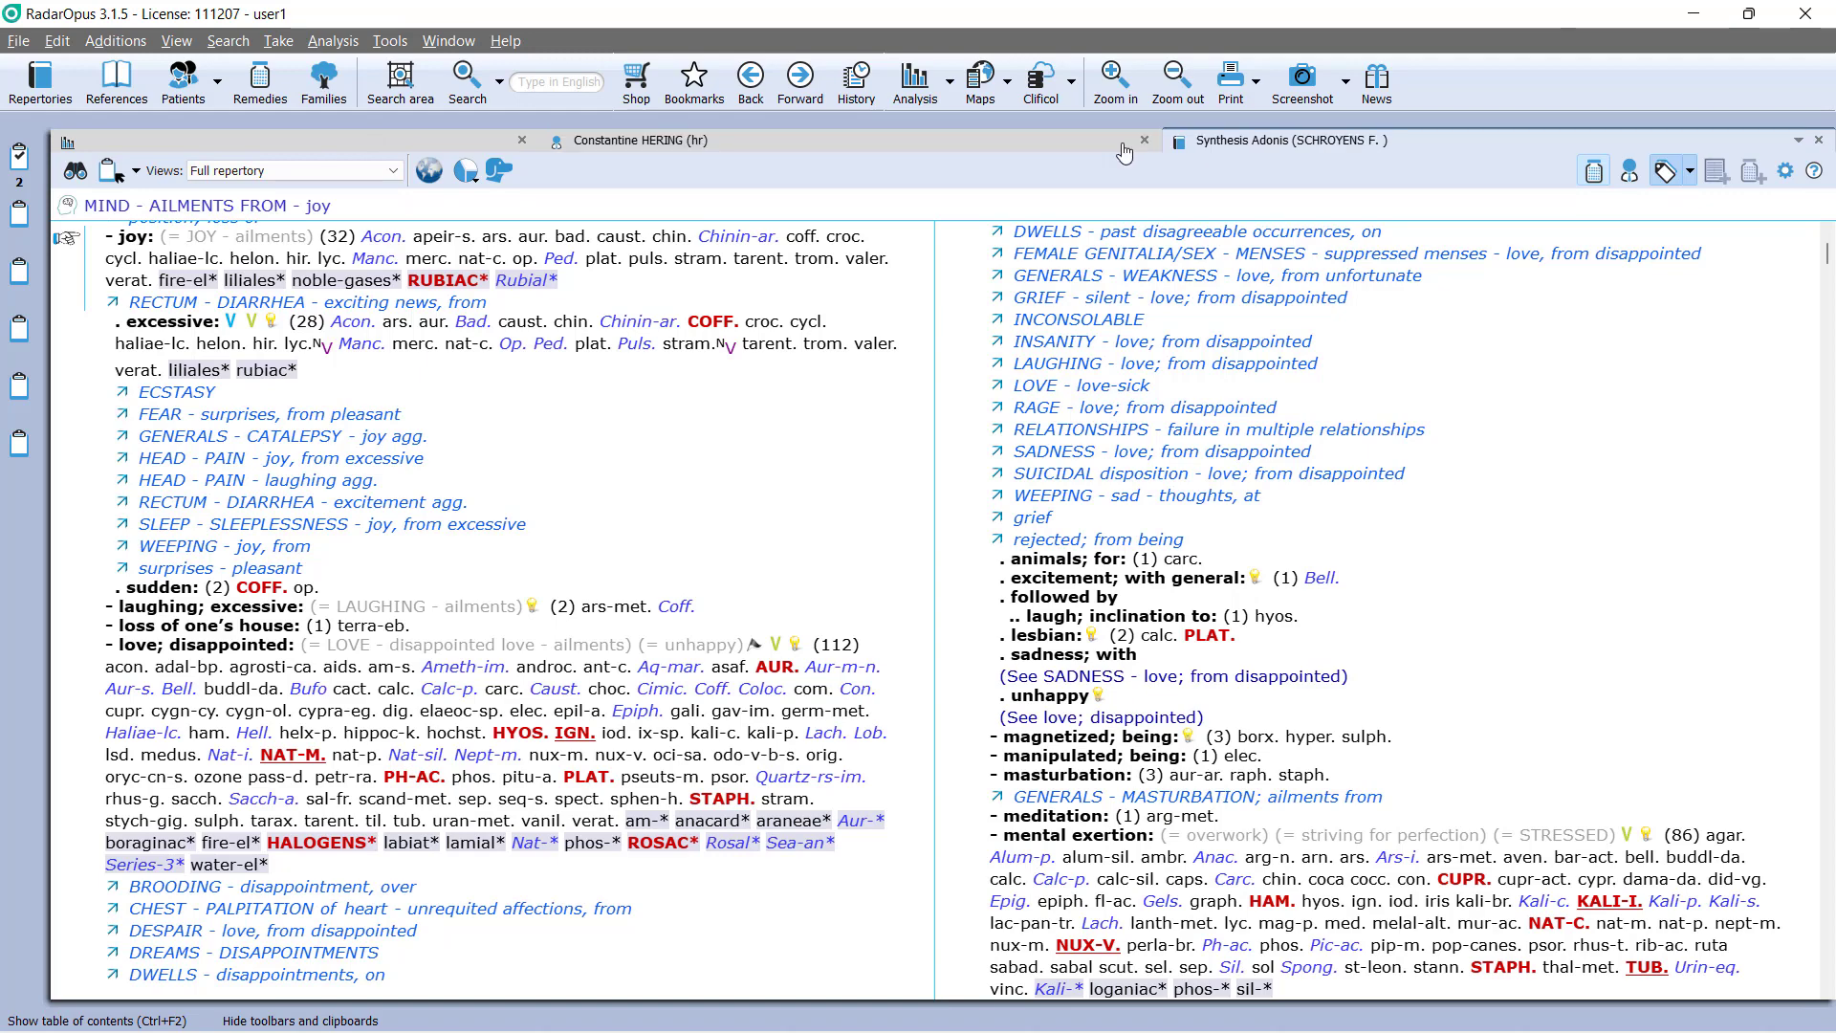
{"action": "left_click", "coordinate": [1145, 142]}
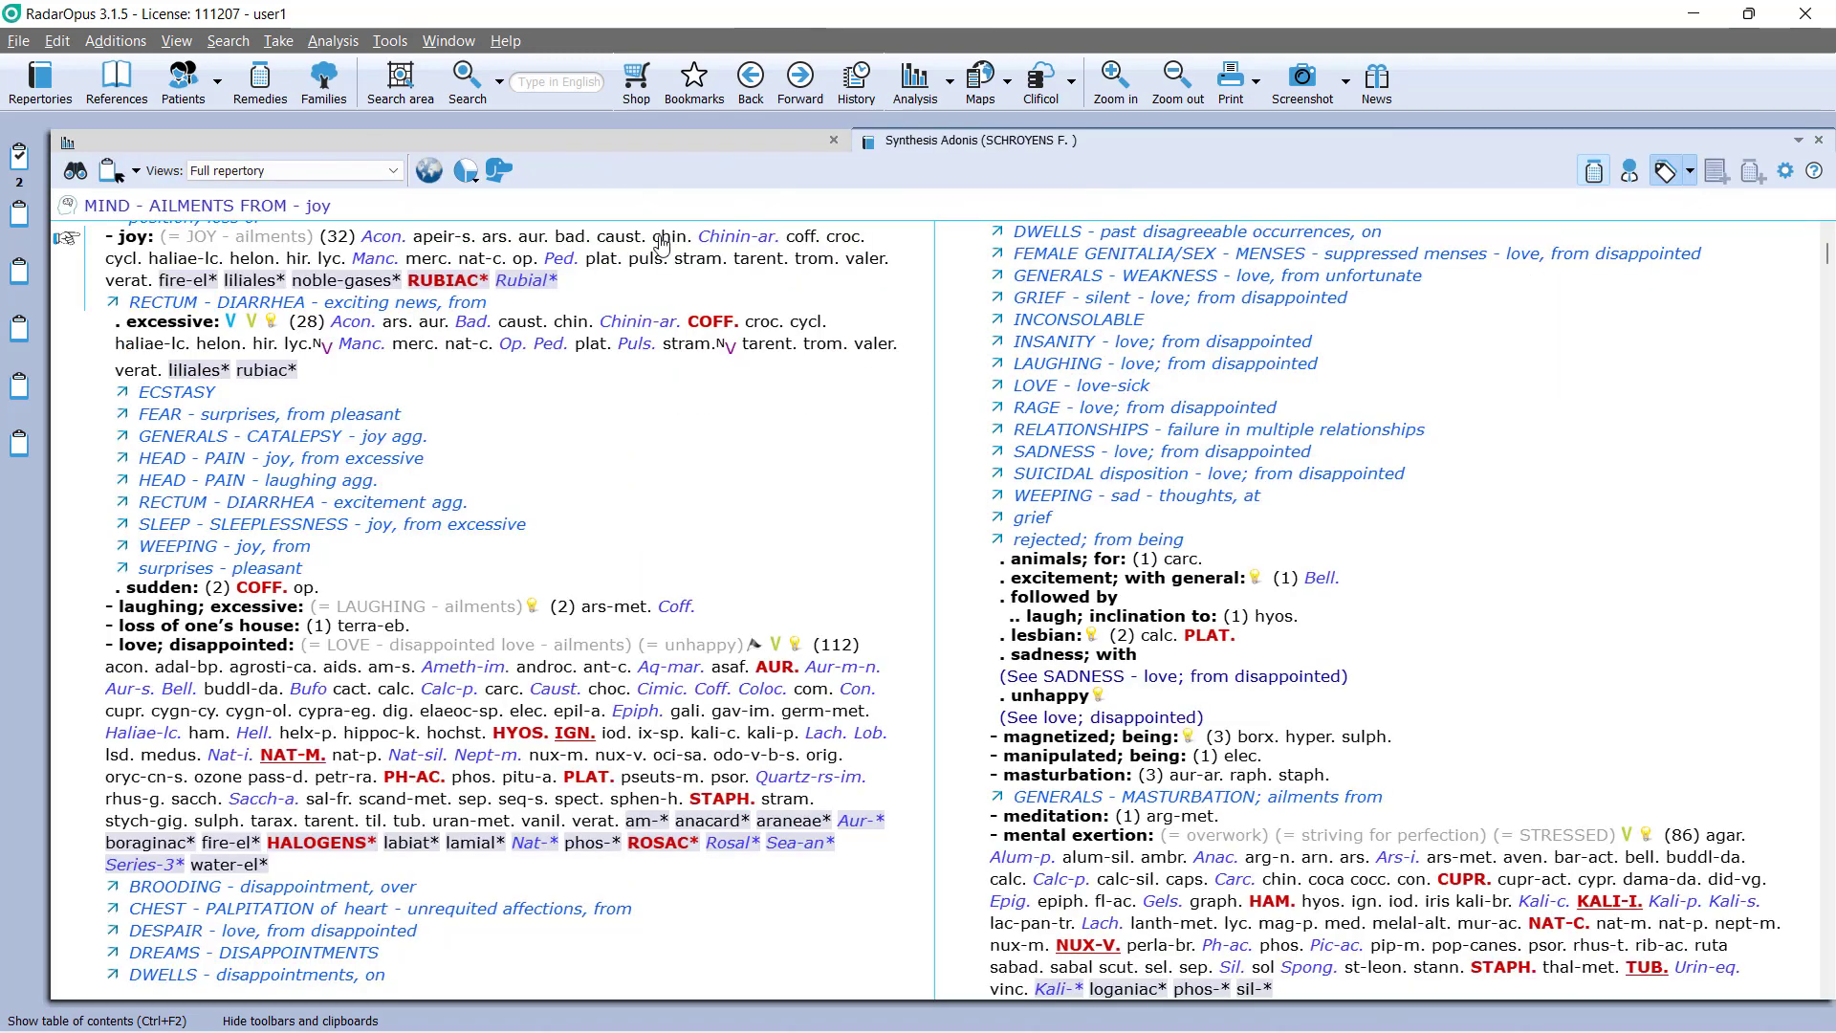
{"action": "left_click", "coordinate": [833, 140]}
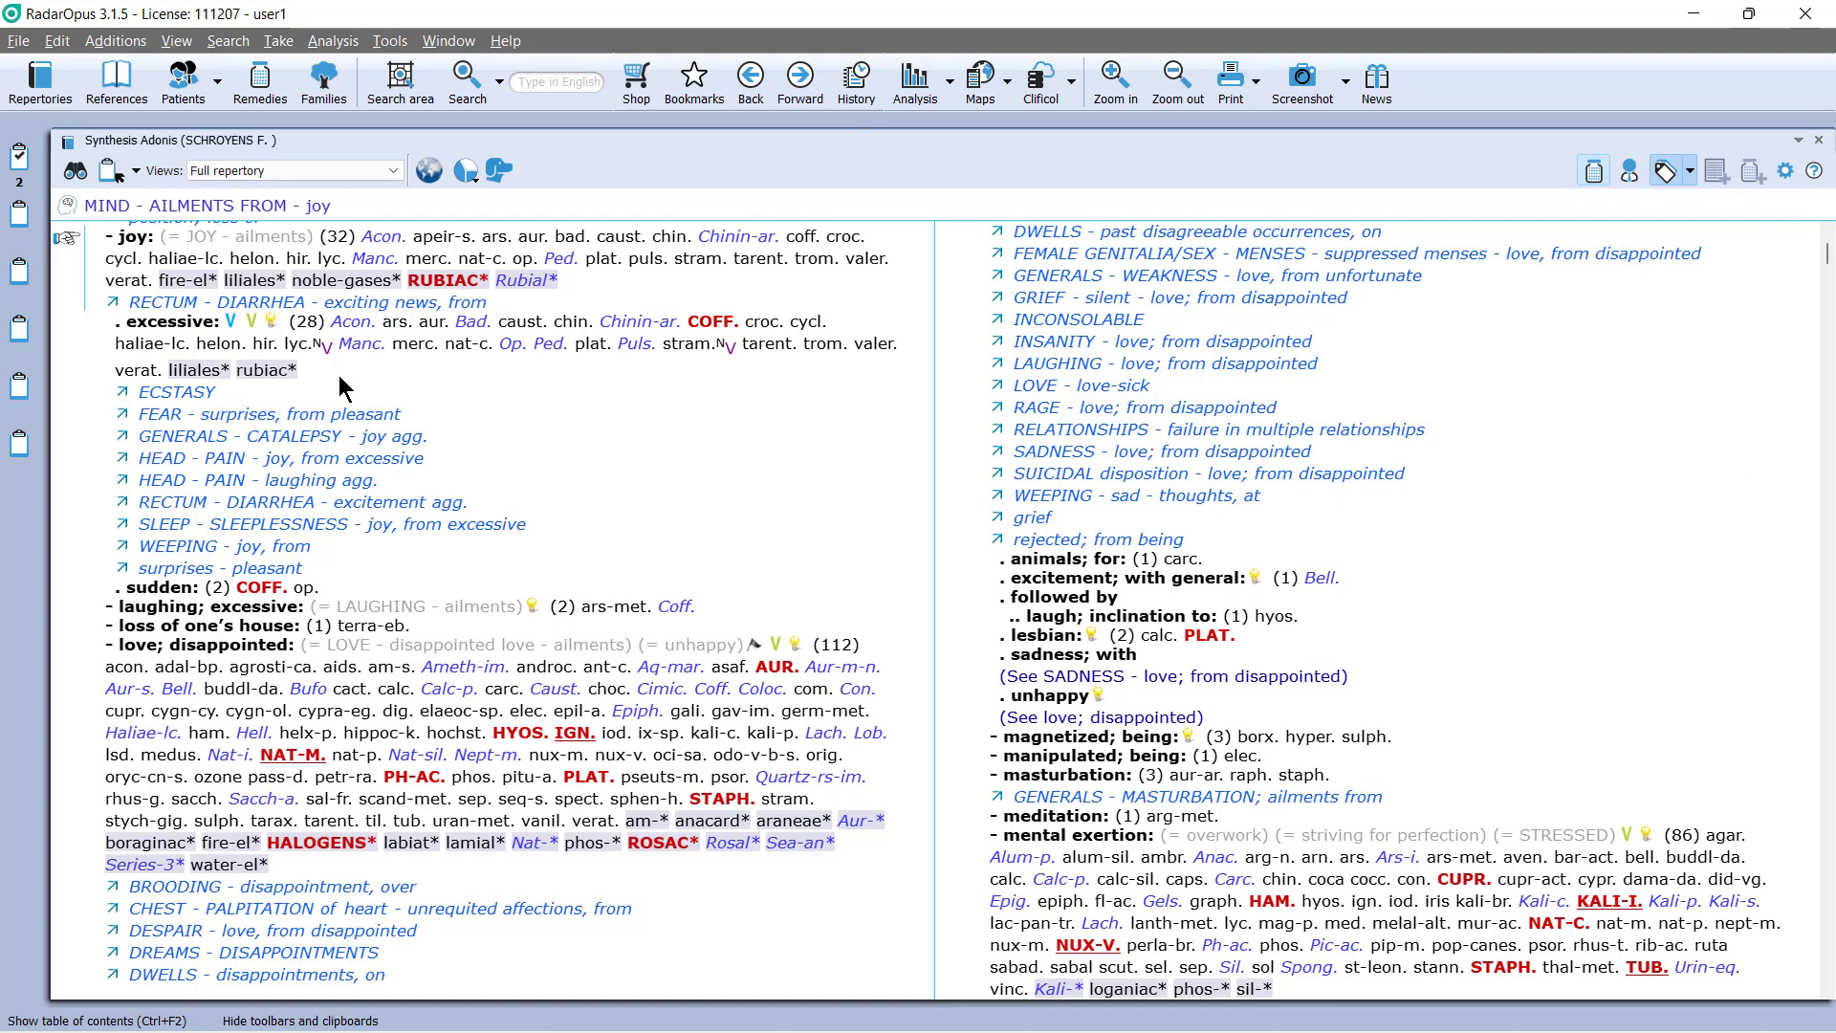
- Open the list of references and show its Favorites settings, which define the documents used for remedy information
{"action": "left_click", "coordinate": [134, 92]}
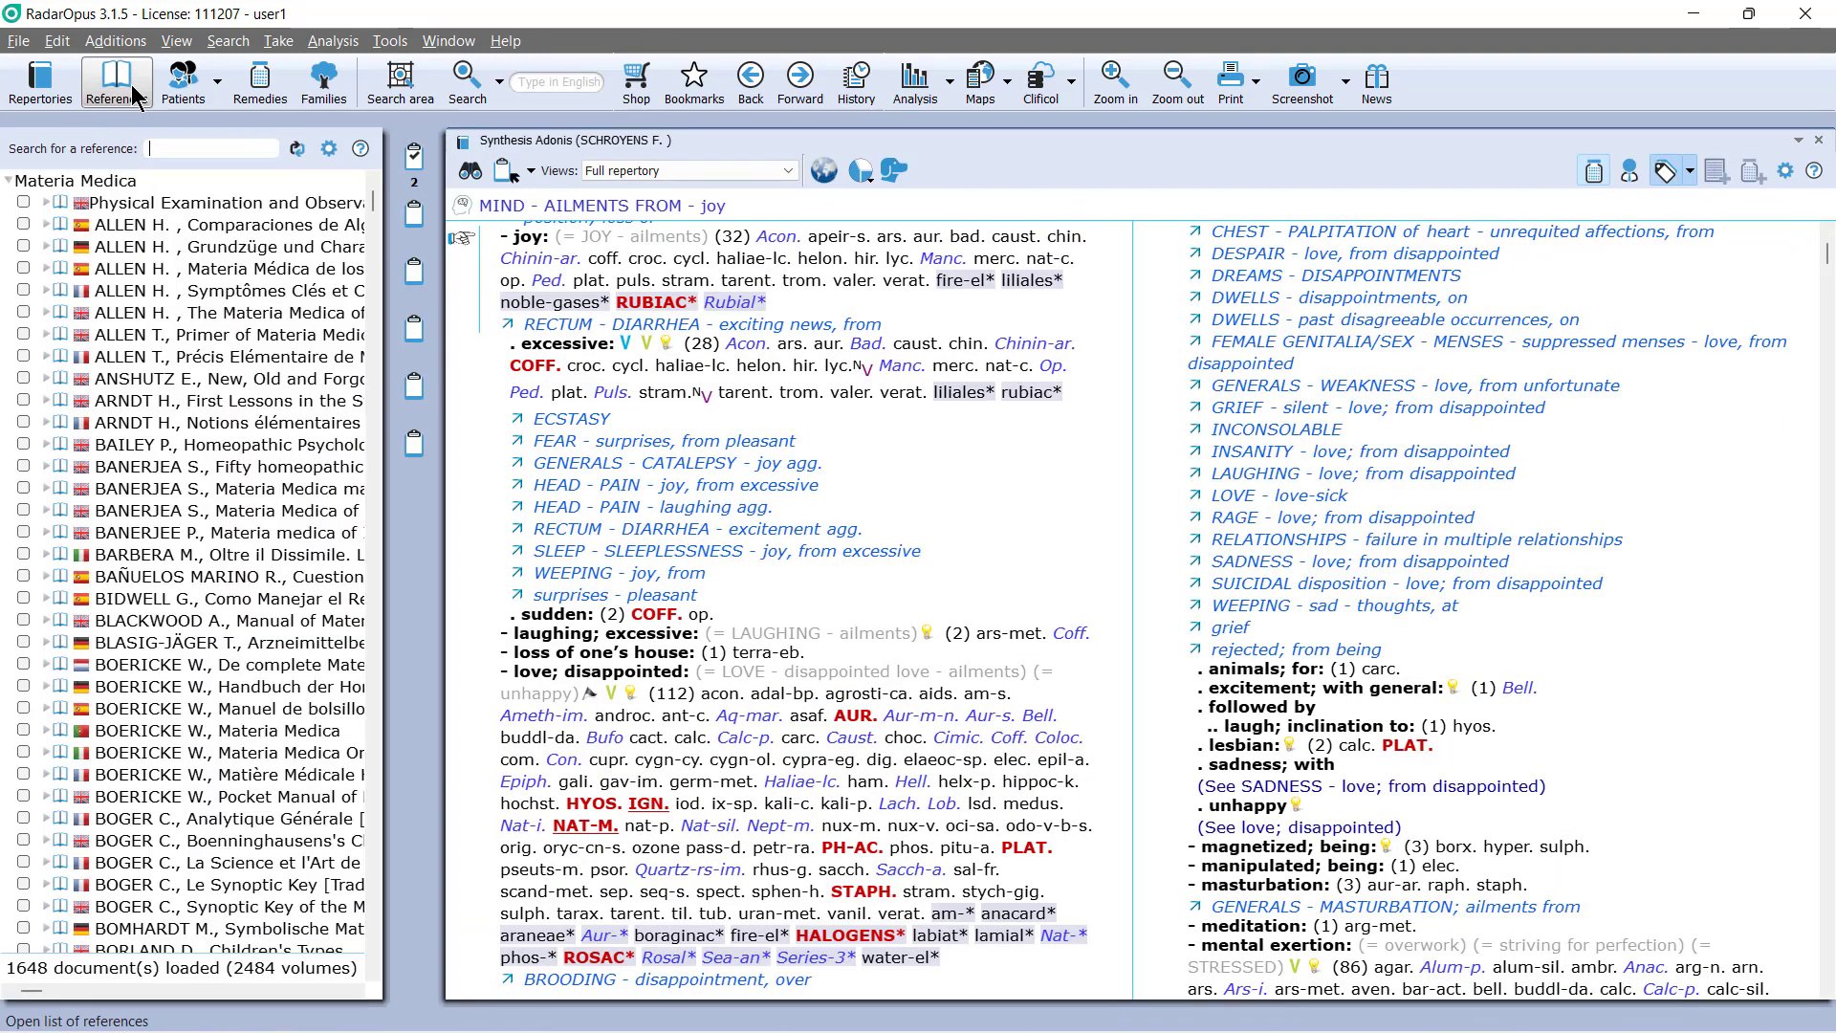
{"action": "left_click", "coordinate": [330, 148]}
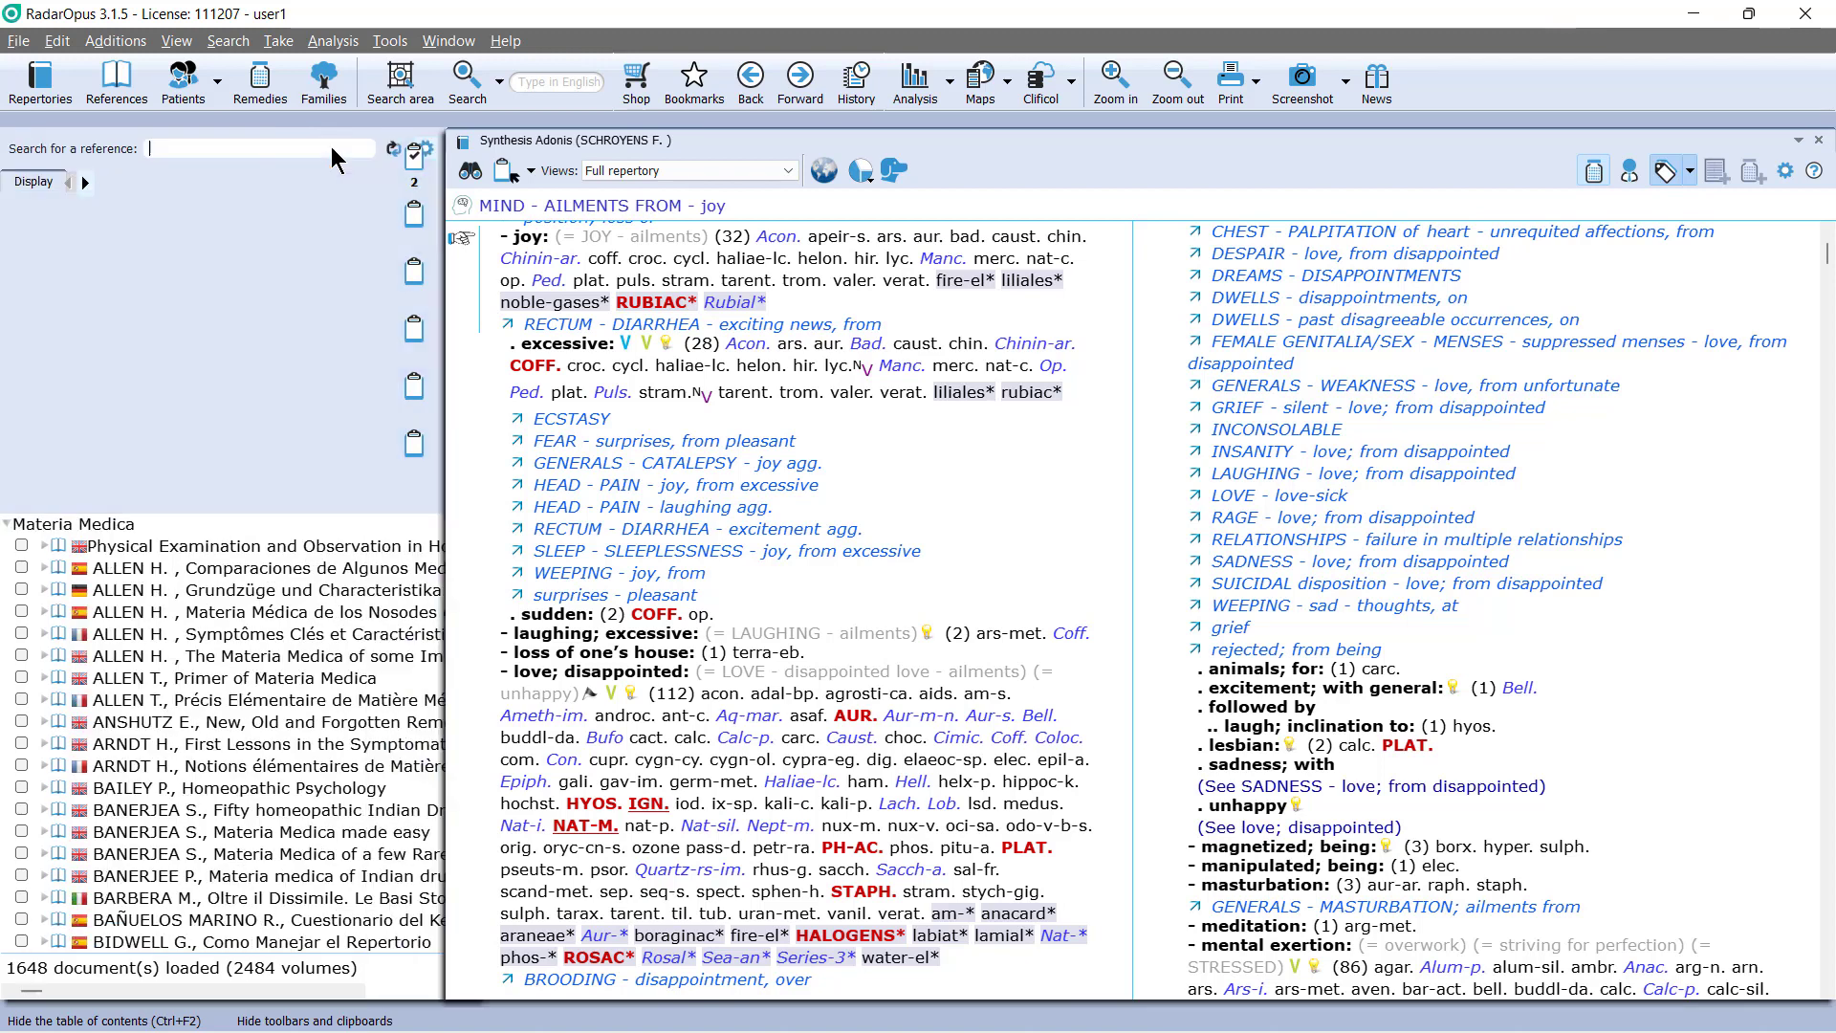
{"action": "left_click", "coordinate": [263, 185]}
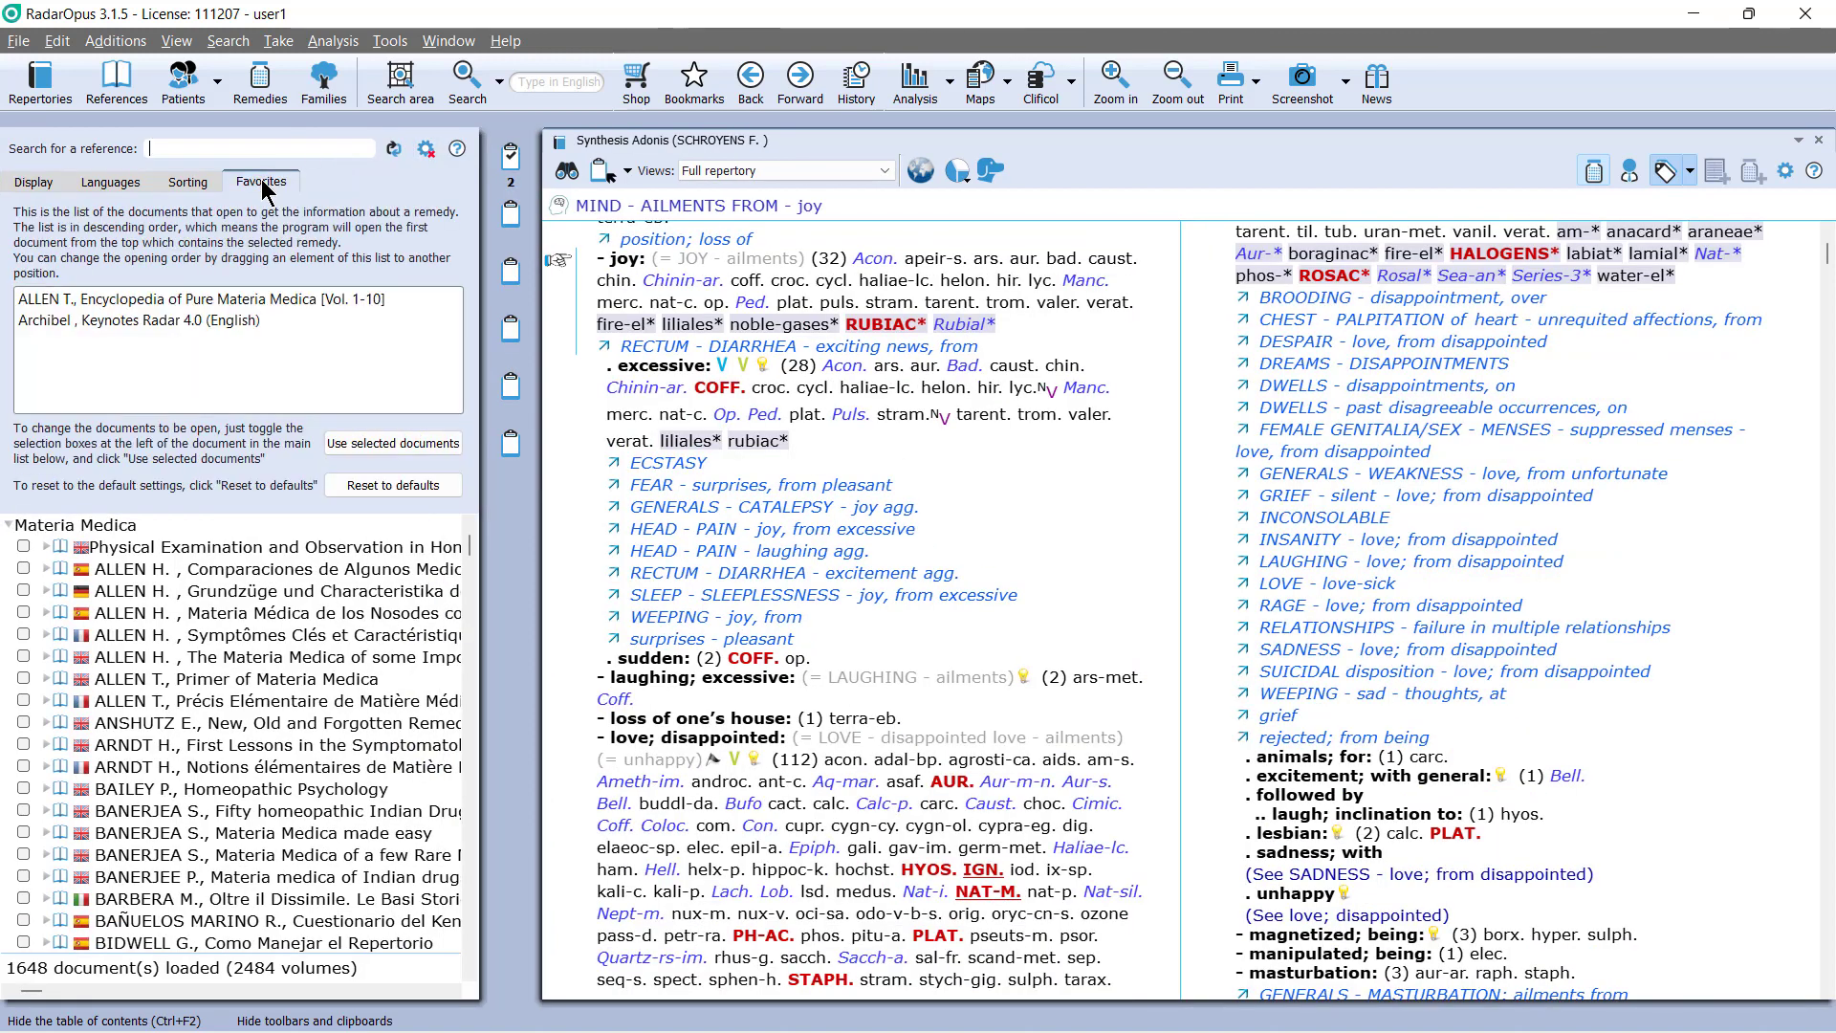
{"action": "scroll", "coordinate": [124, 746], "scroll_direction": "down", "scroll_amount": 2}
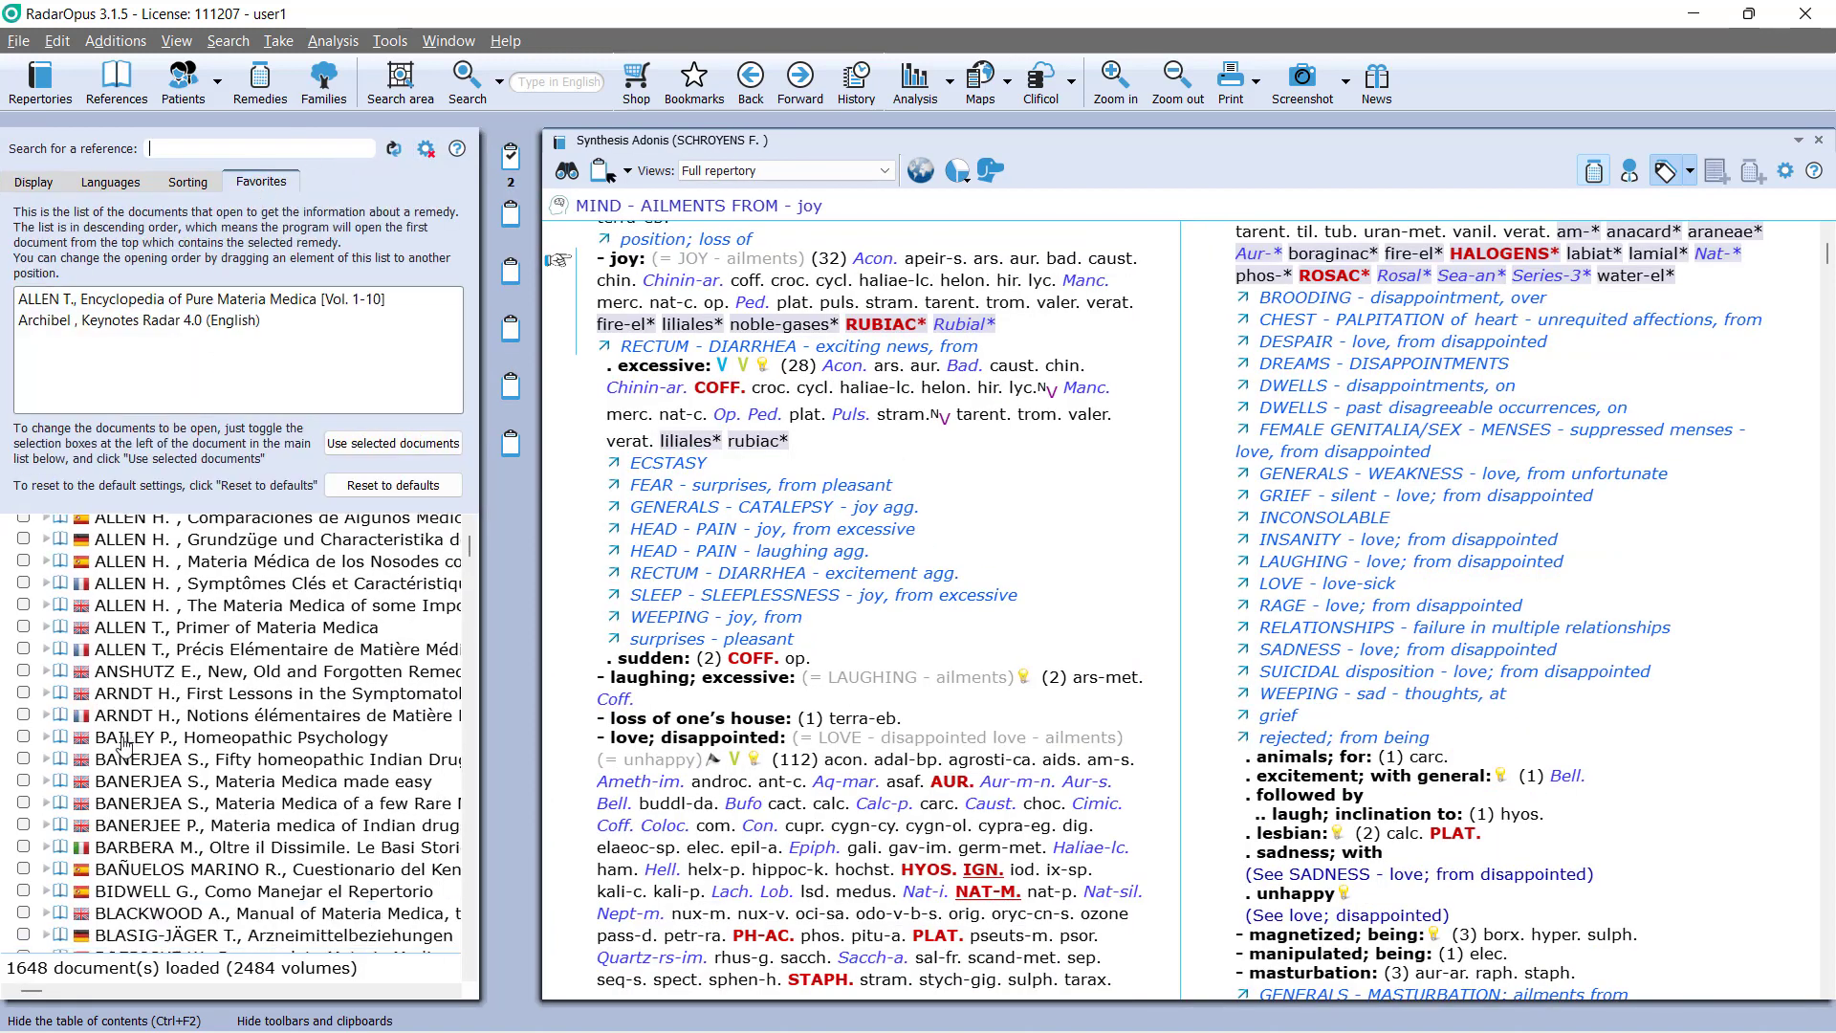
- Find "boe", add Boericke's Pocket Manual of Homeopathic Materia Medica to the favorites in first position, and close the settings
{"action": "left_click", "coordinate": [192, 150]}
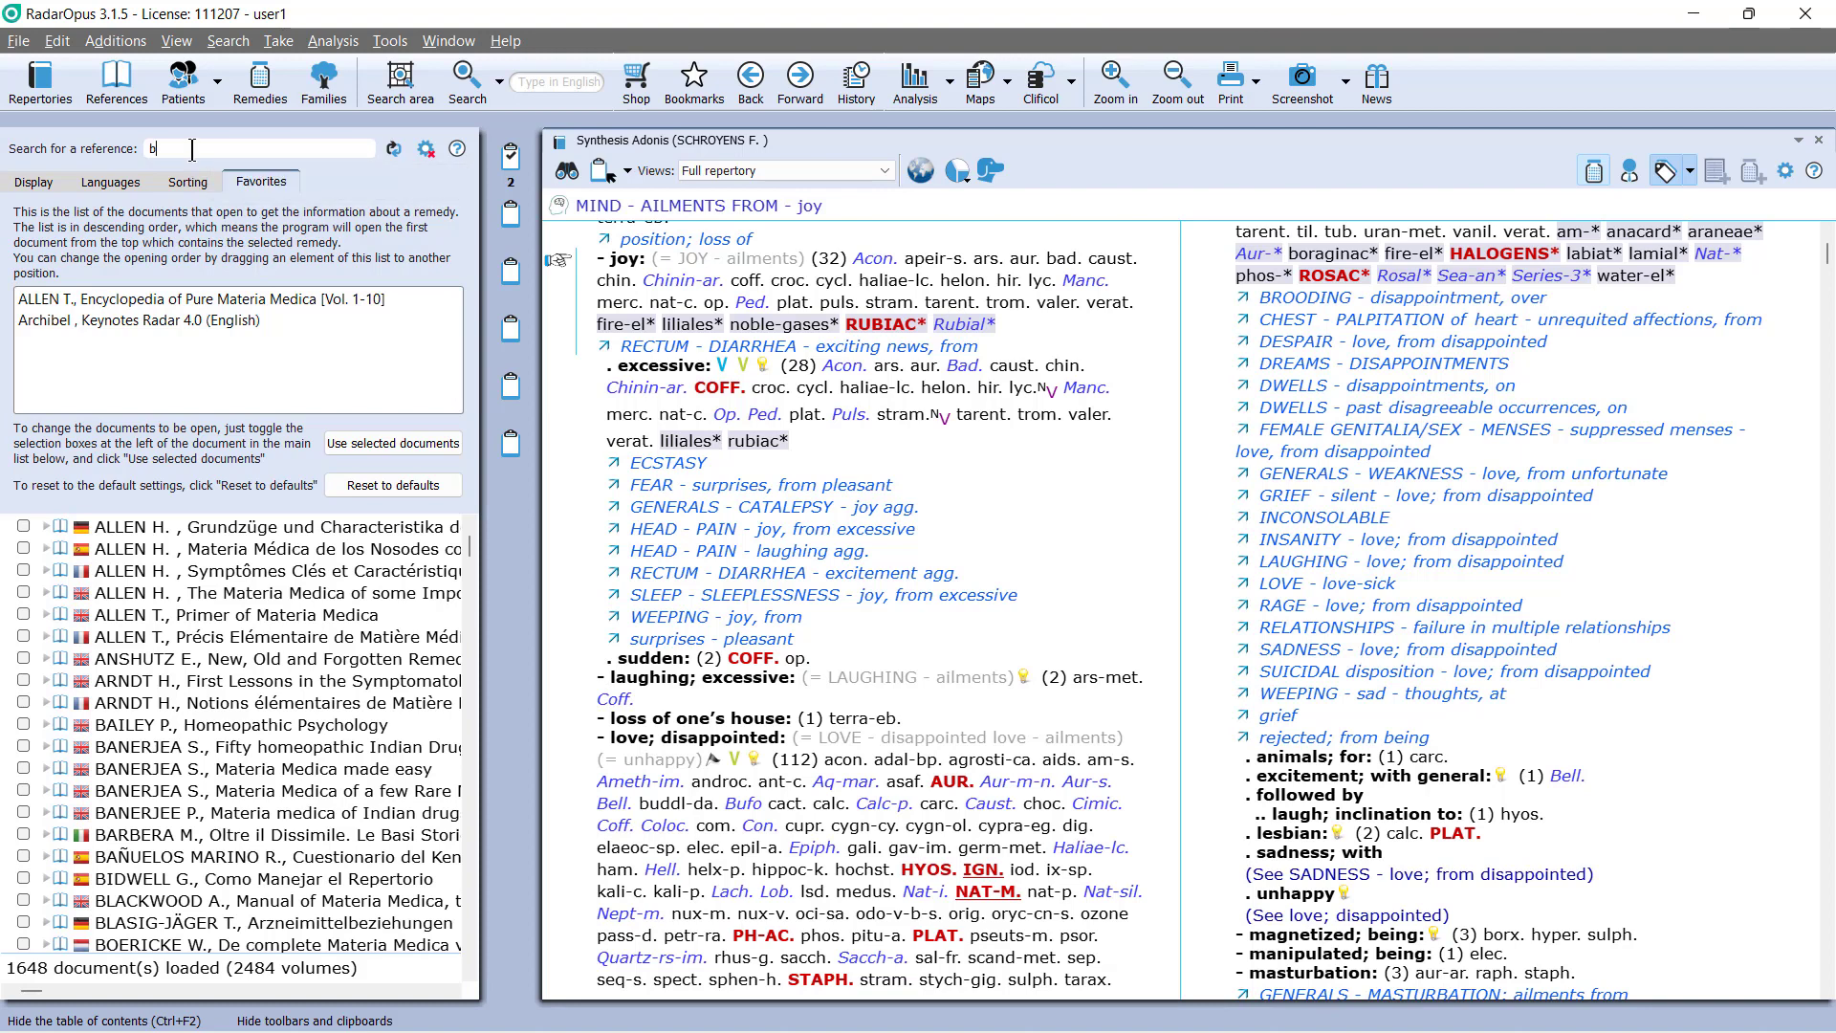
{"action": "type", "text": "boe"}
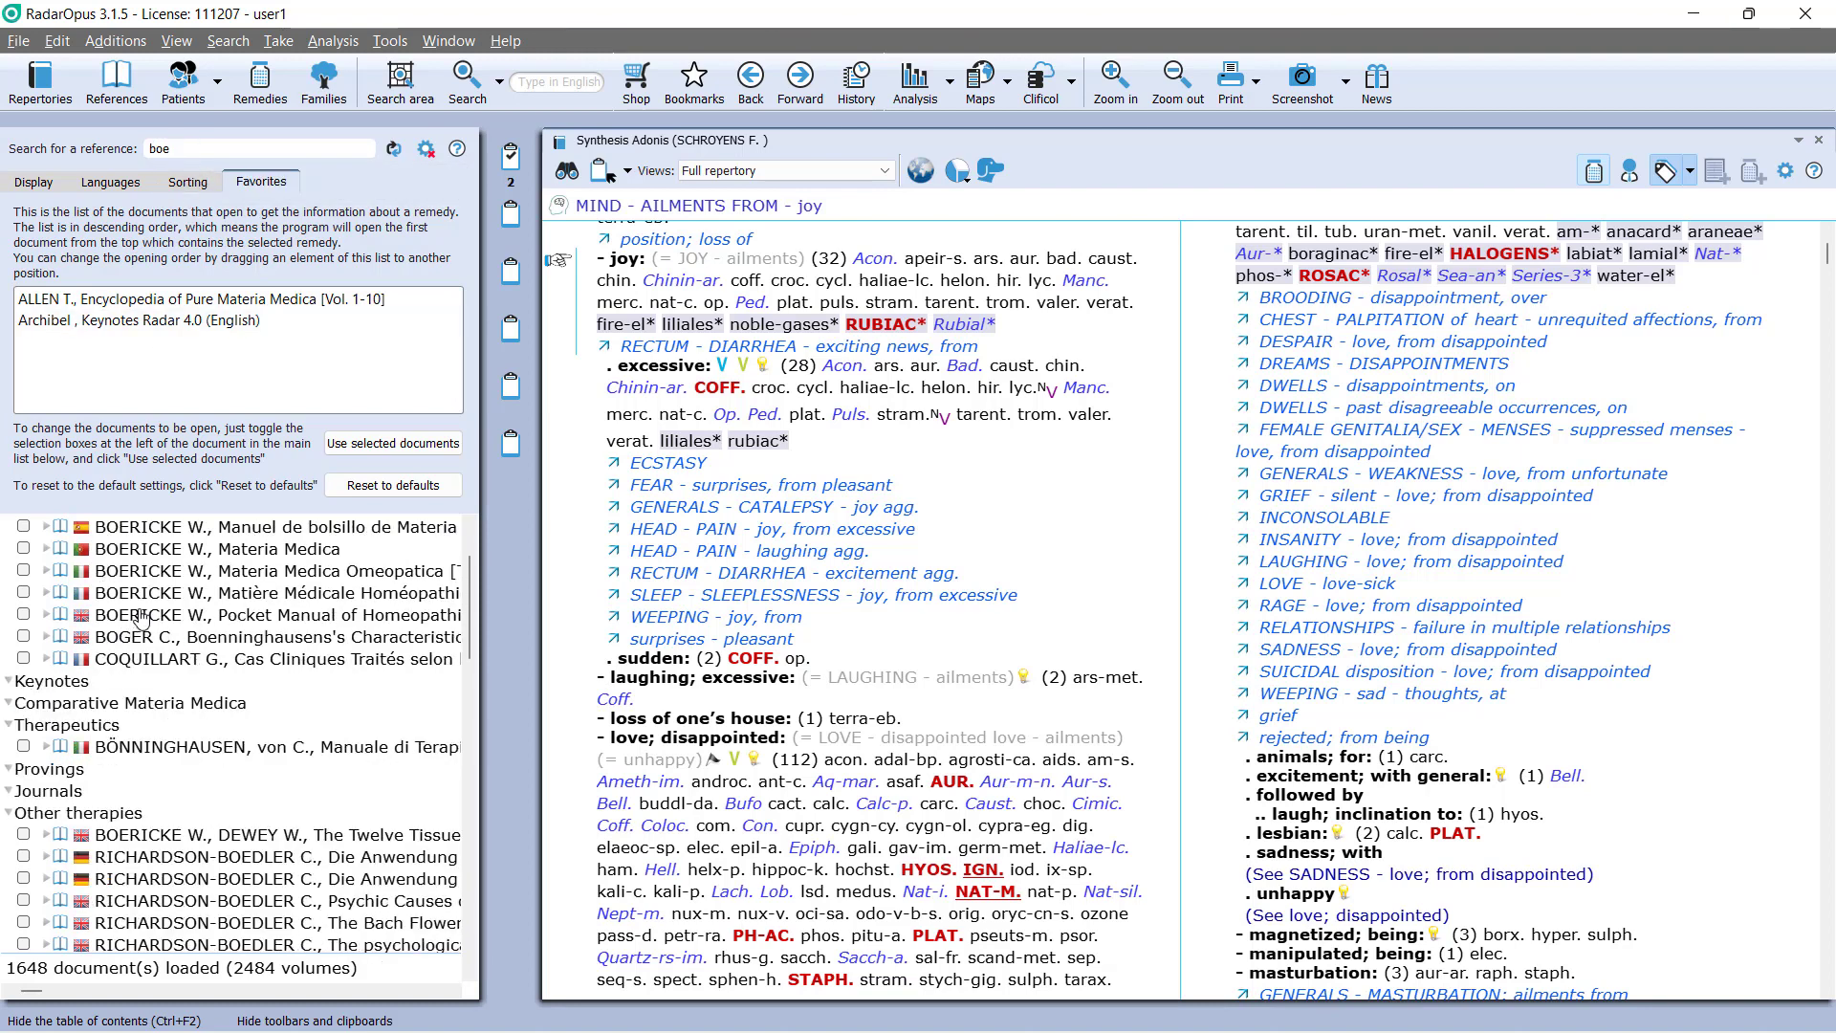
{"action": "left_click", "coordinate": [24, 615]}
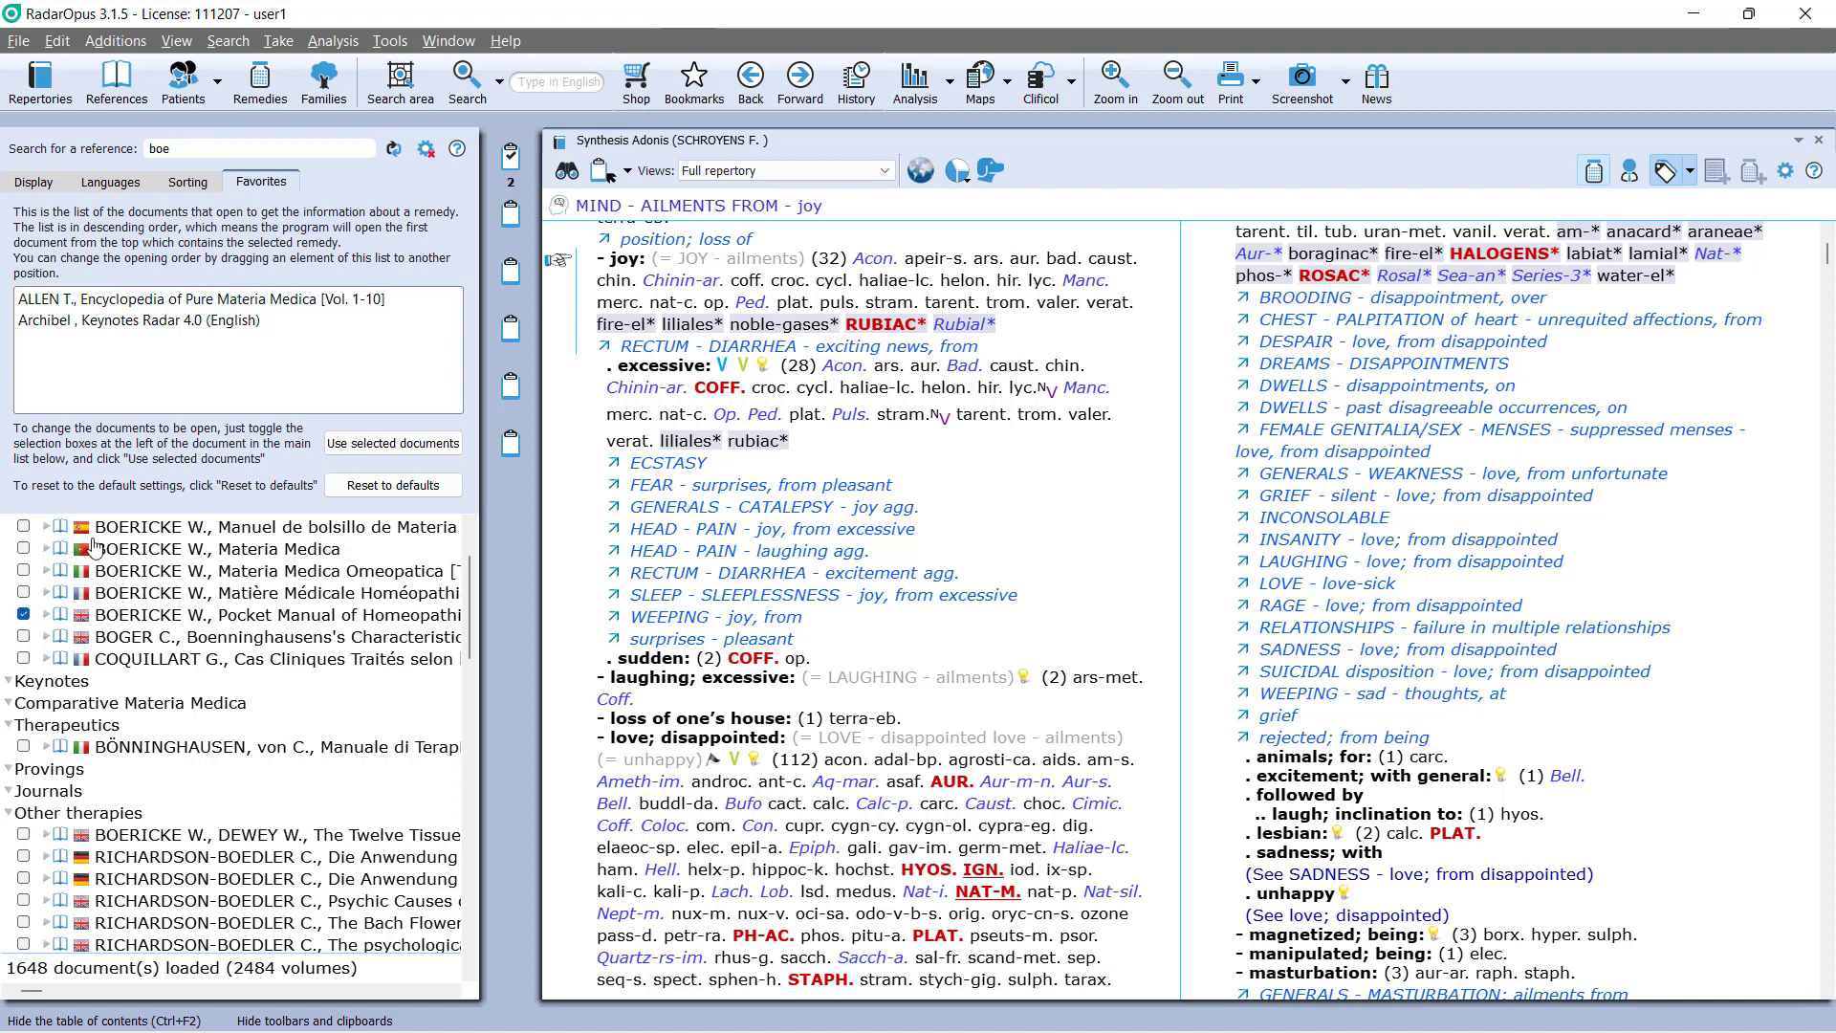
{"action": "left_click", "coordinate": [353, 443]}
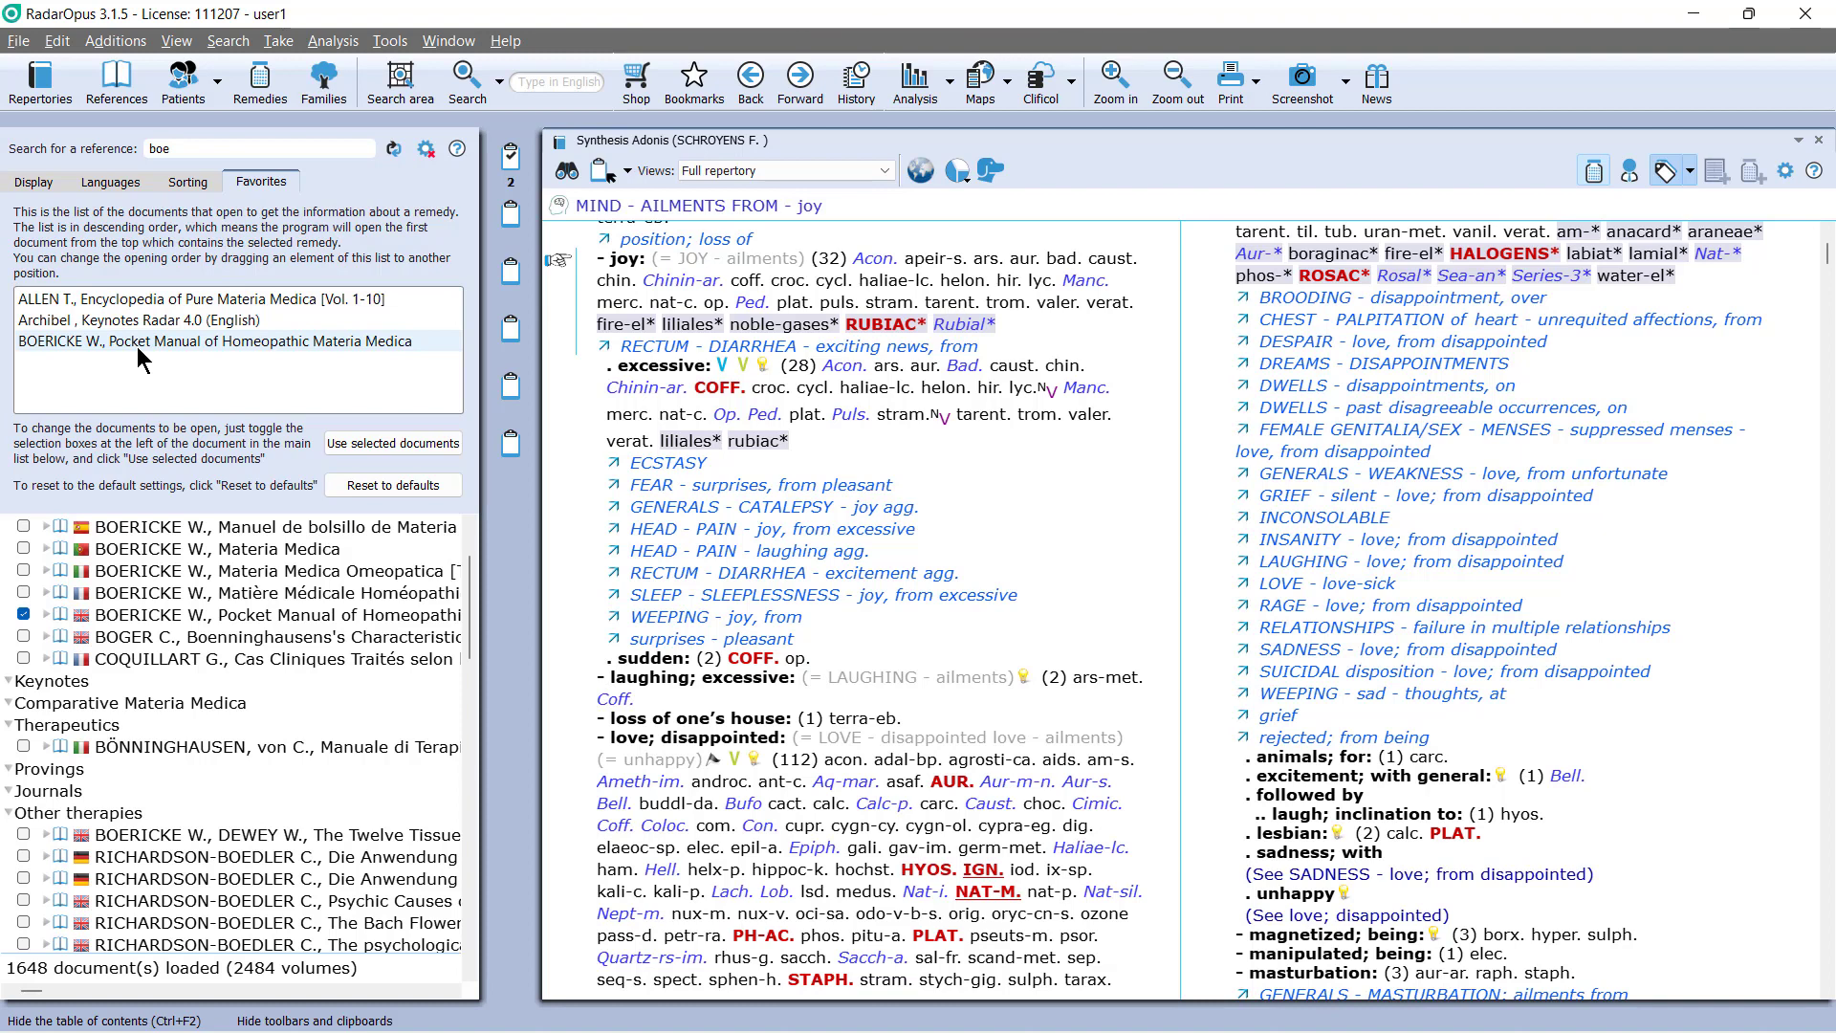
{"action": "left_click_drag", "start_coordinate": [136, 342], "coordinate": [138, 302]}
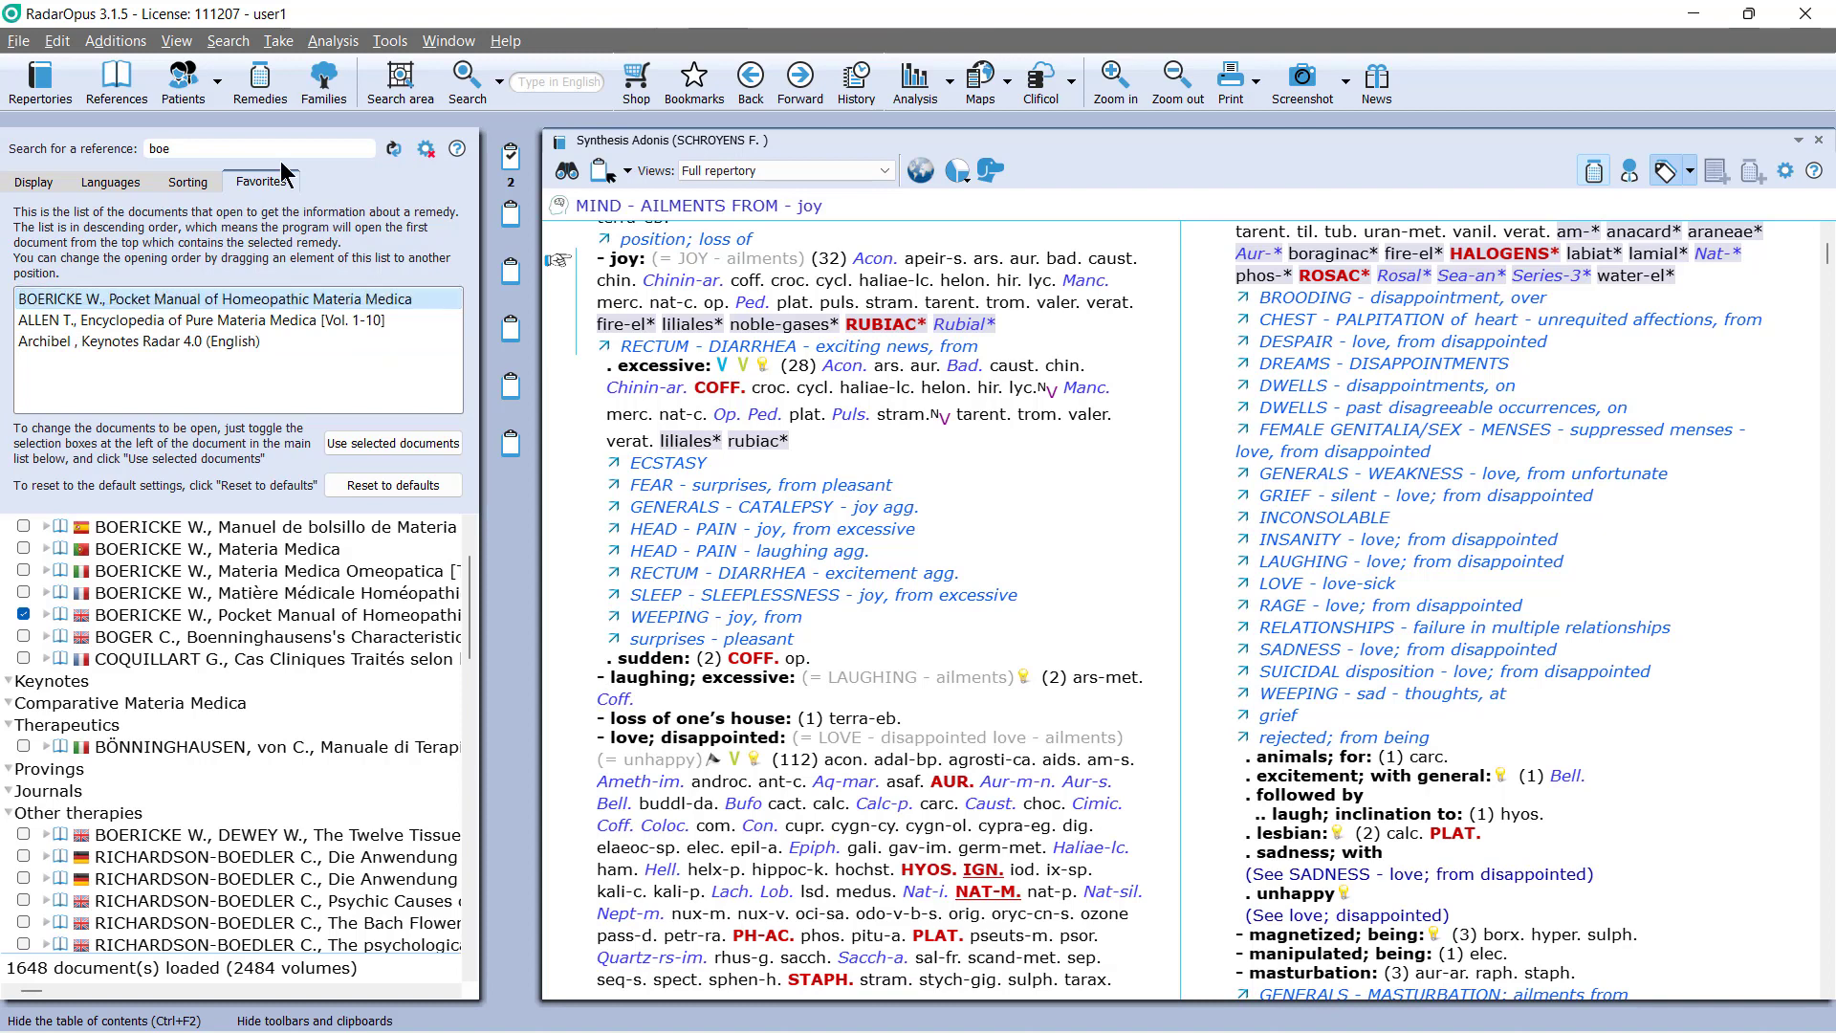
{"action": "left_click", "coordinate": [424, 153]}
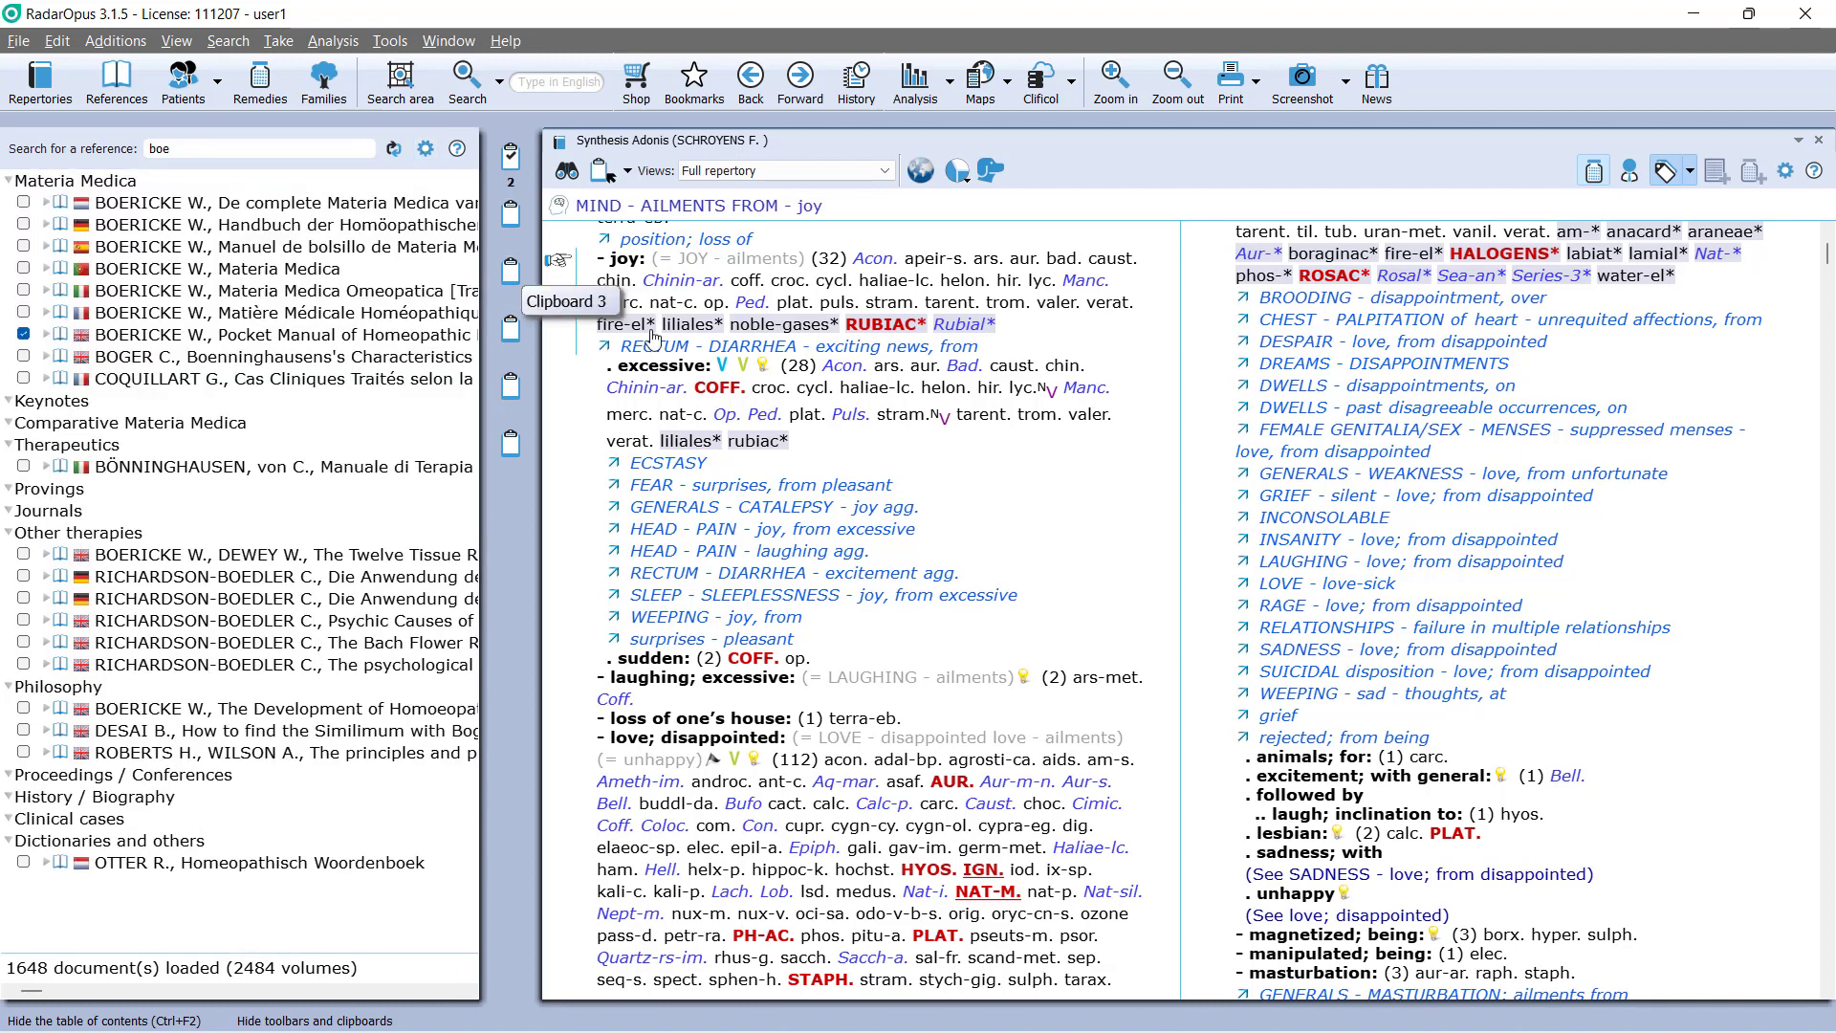
- Open the information on Acon. from the excessive joy rubric and search for this remedy in all documents
{"action": "mouse_move", "coordinate": [856, 378]}
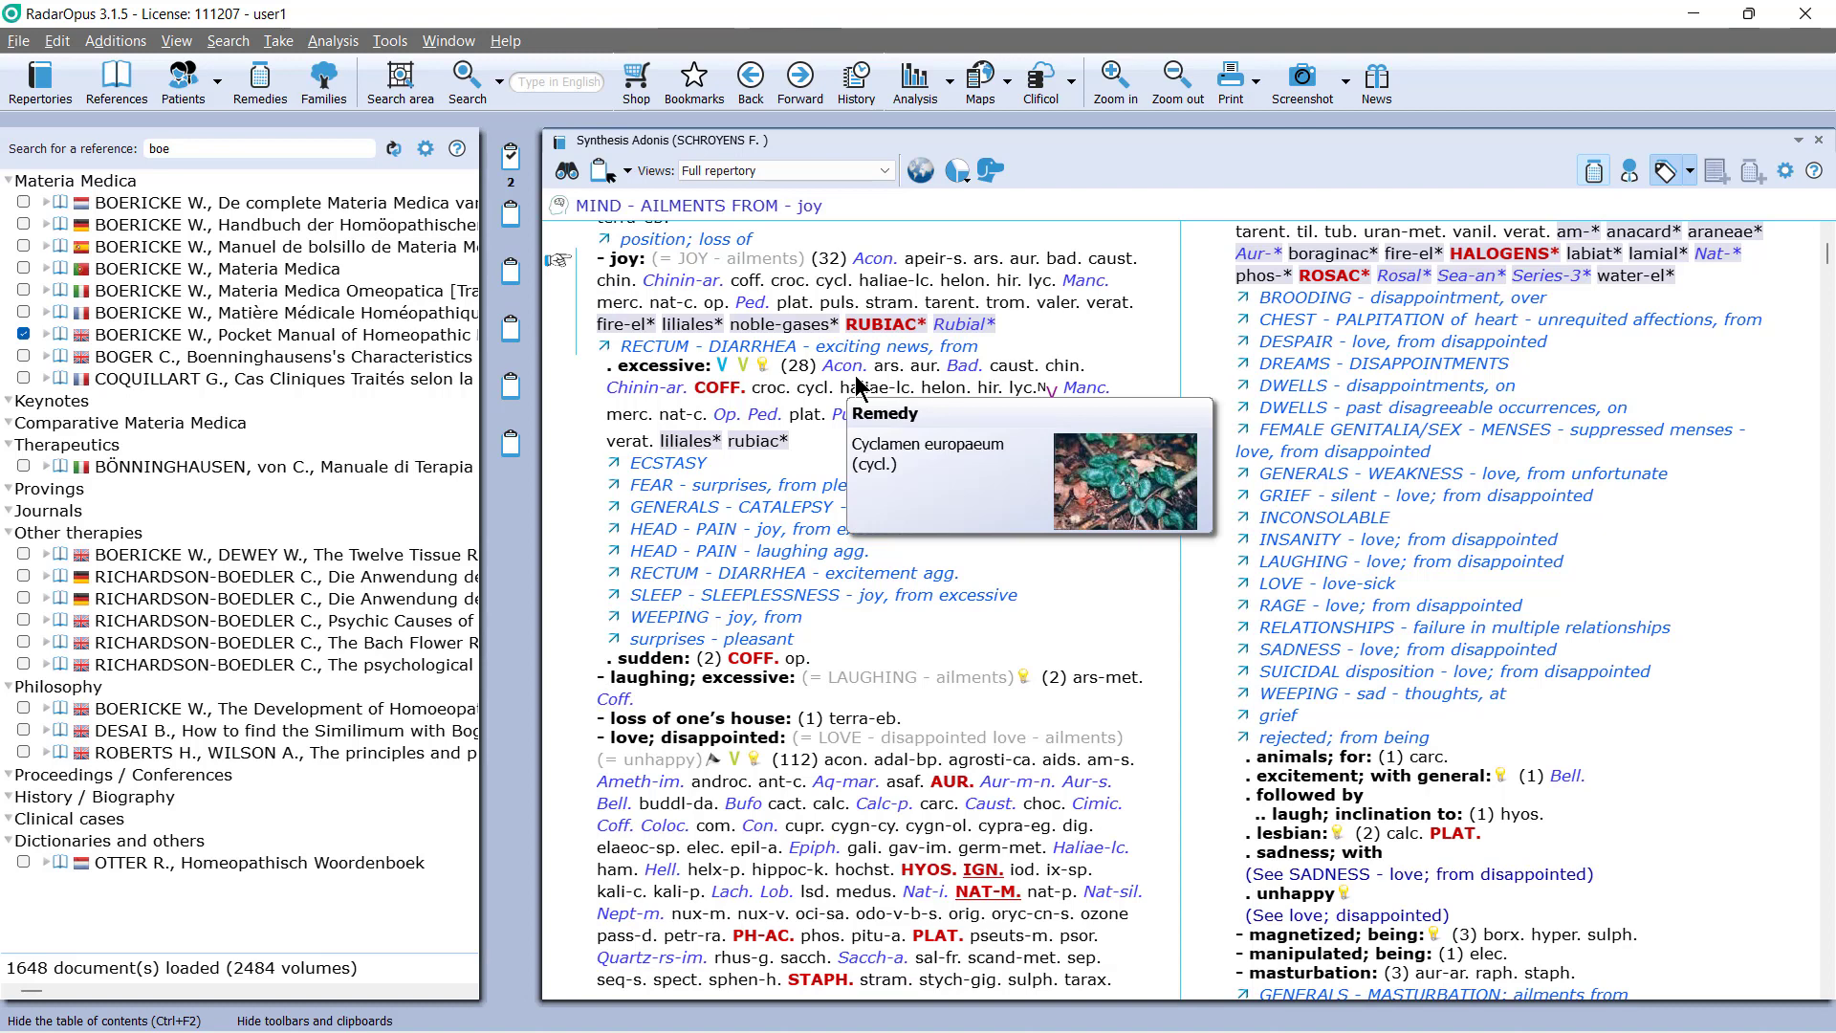
{"action": "double_click", "coordinate": [843, 364]}
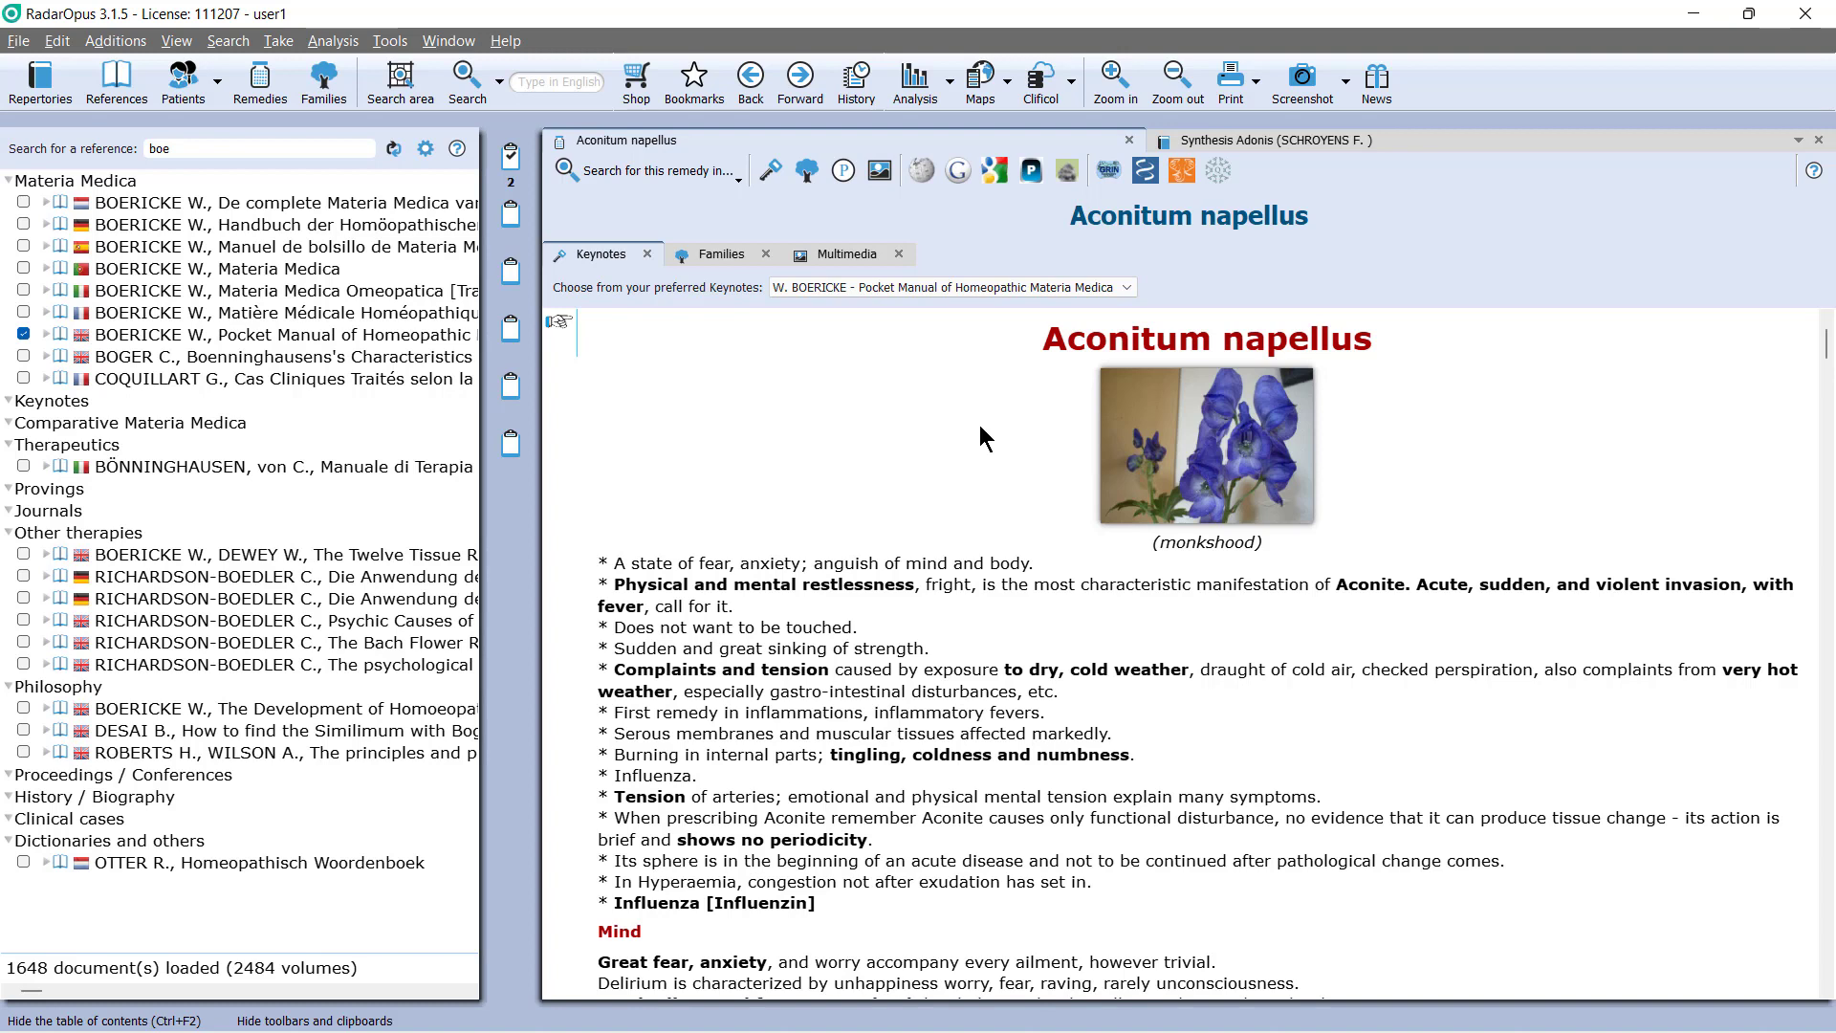
{"action": "left_click", "coordinate": [694, 172]}
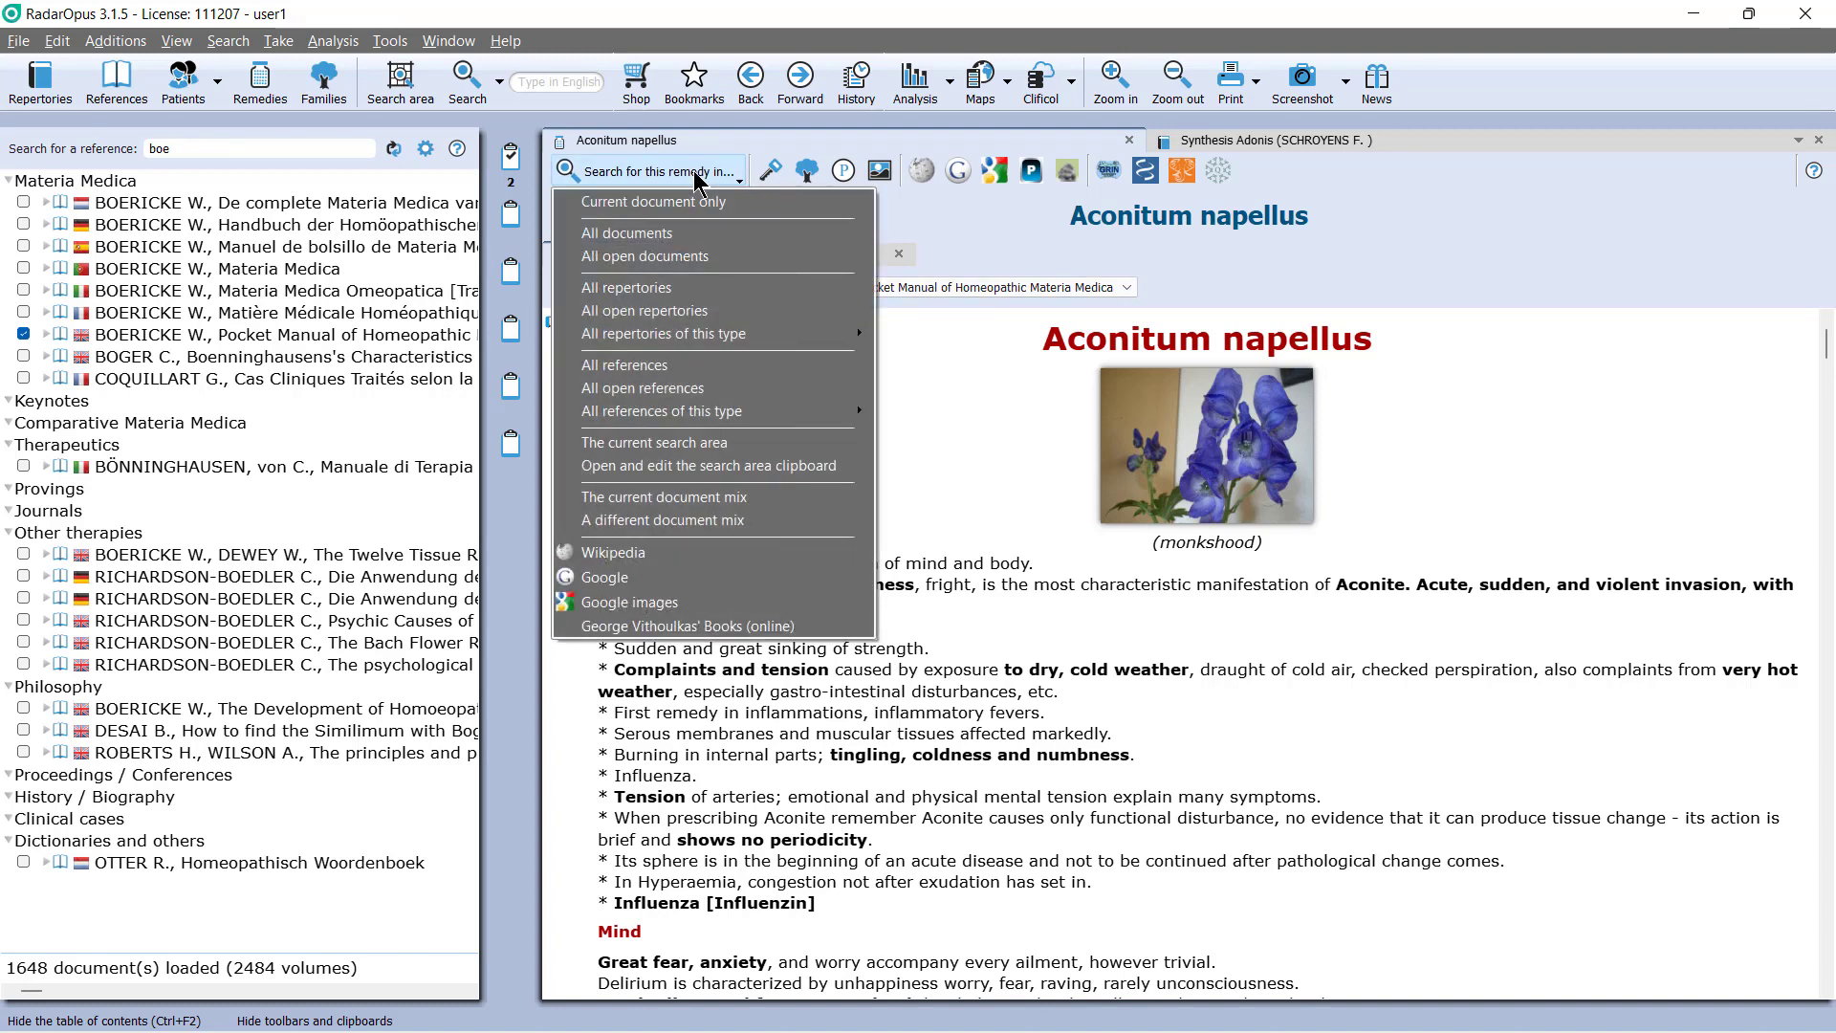
{"action": "left_click", "coordinate": [667, 233]}
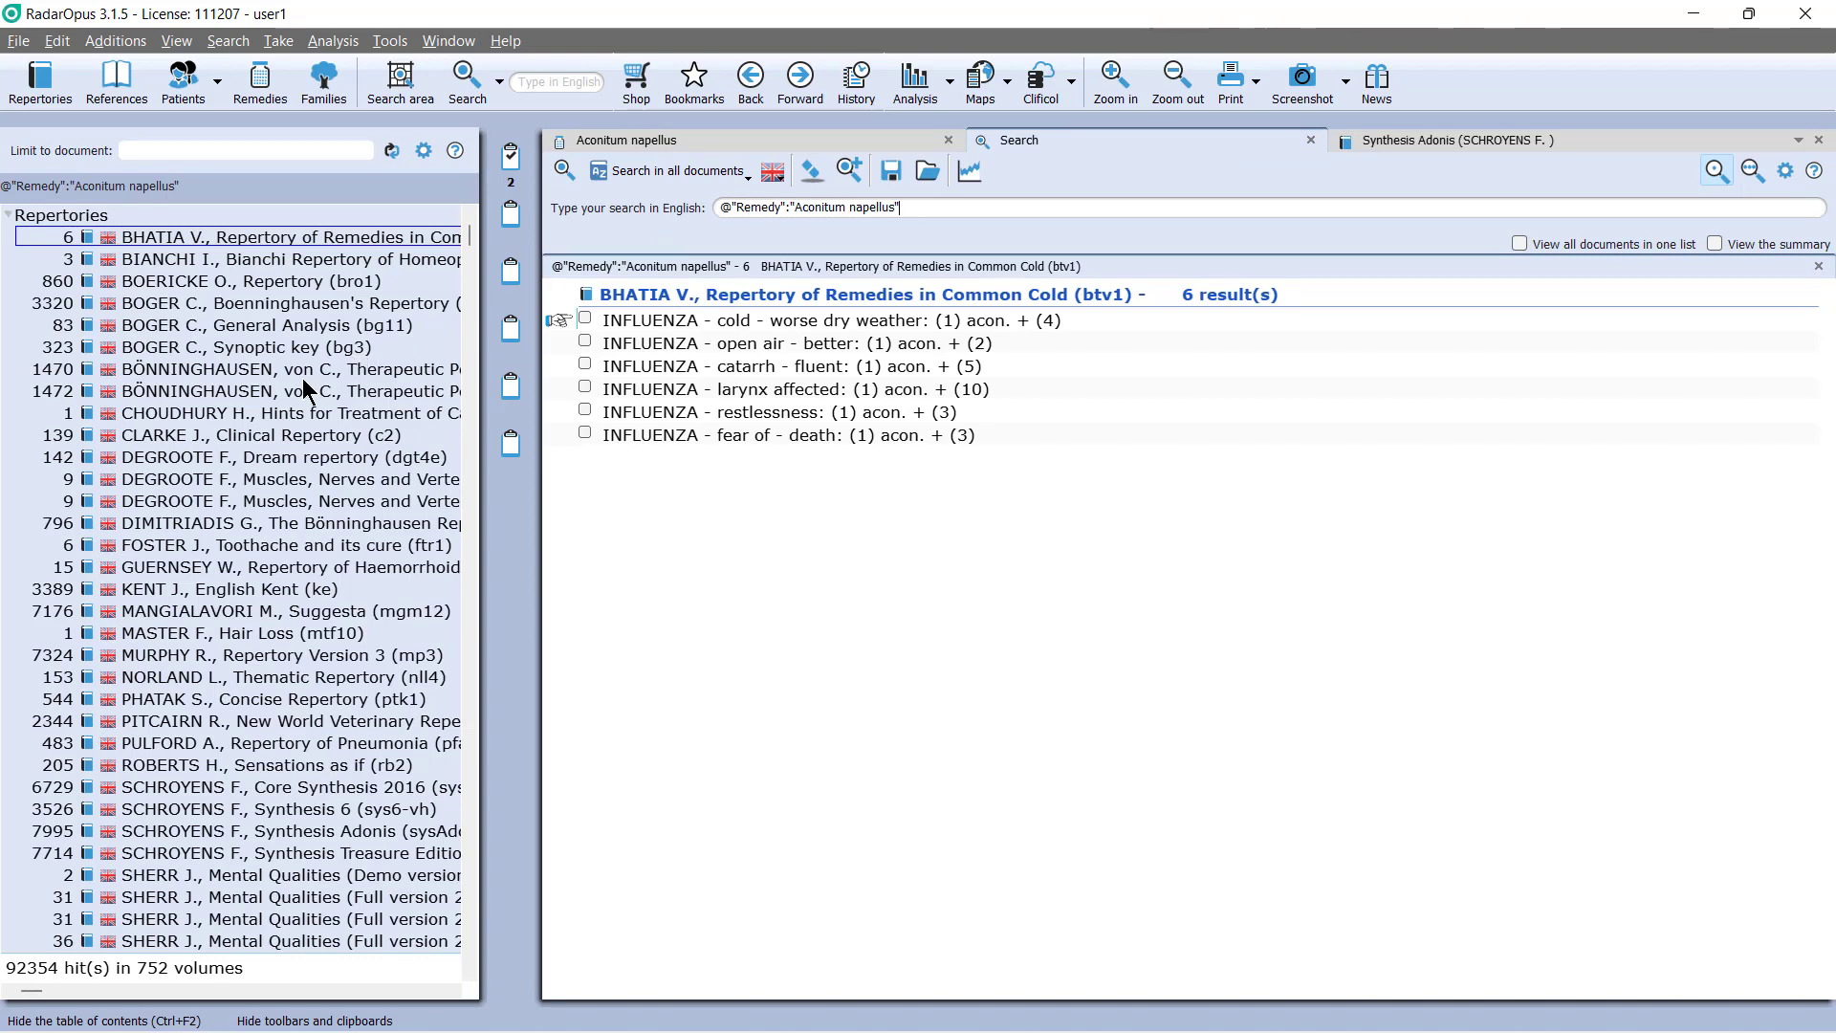
- Look through the documents containing Aconitum napellus and show the hits in Boericke's Pocket Manual of Homeopathic Materia Medica
{"action": "scroll", "coordinate": [303, 387], "scroll_direction": "down", "scroll_amount": 2}
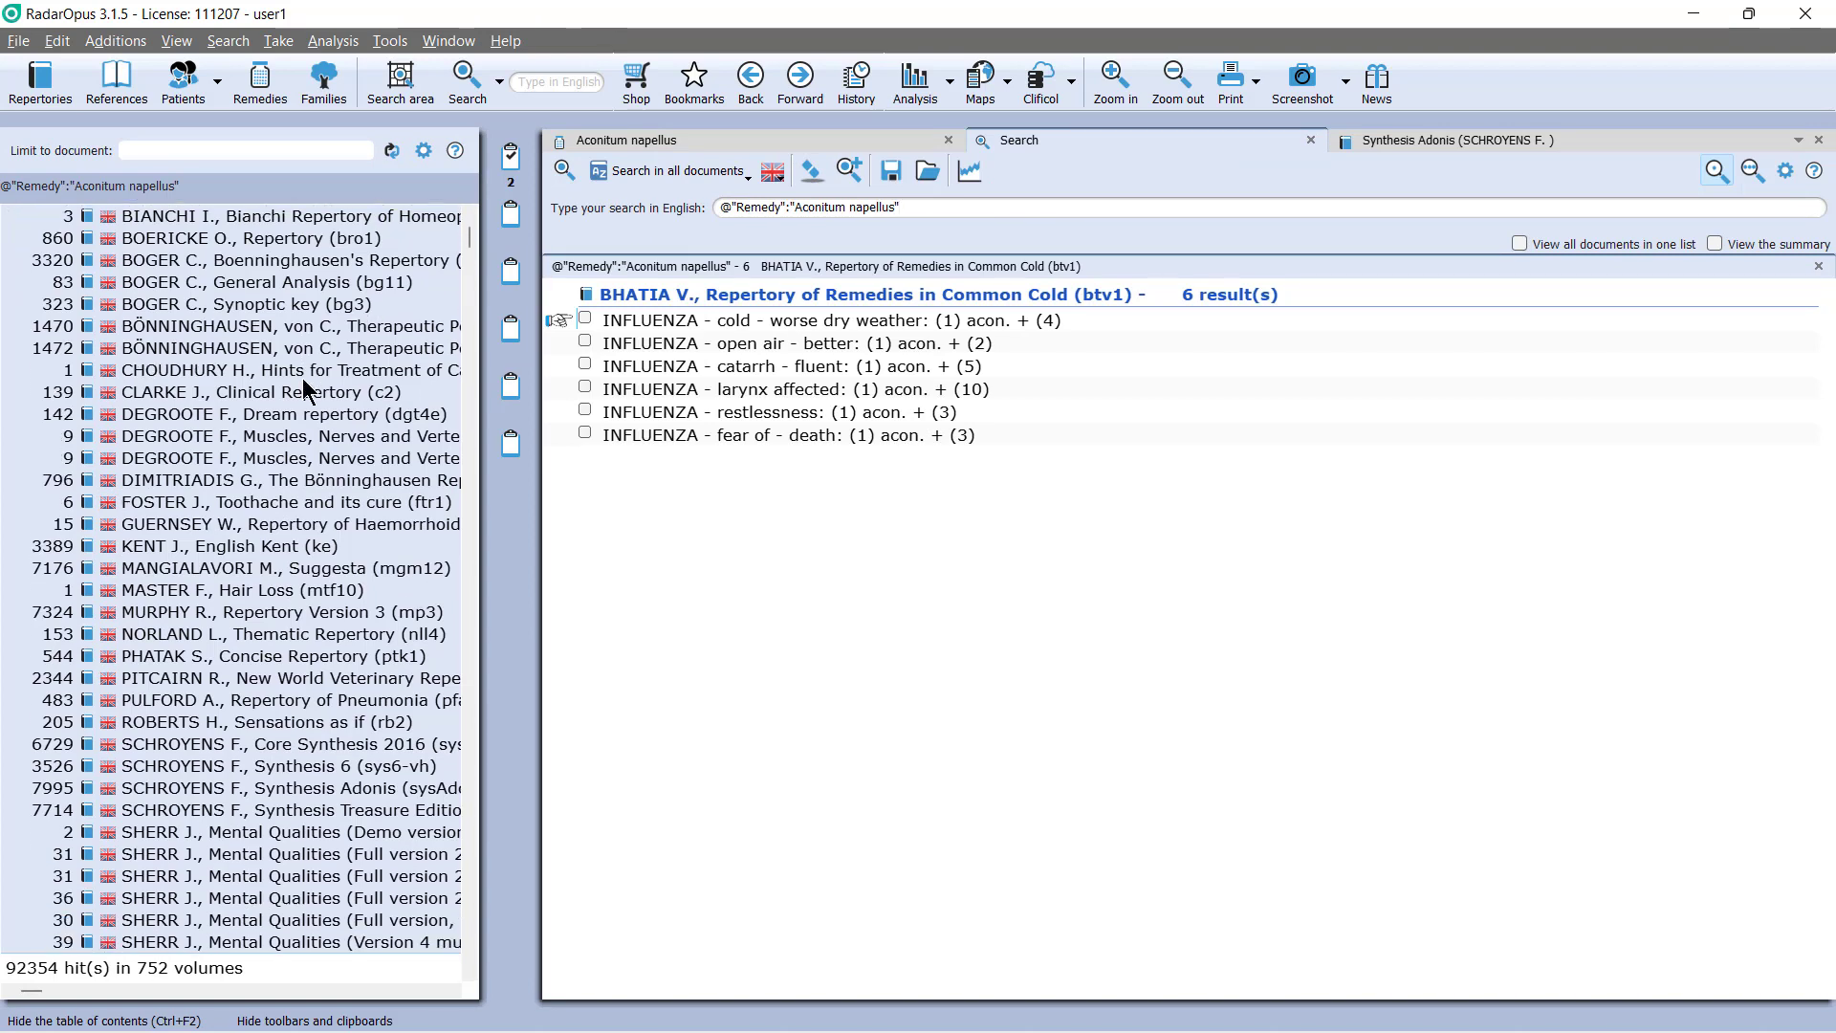
{"action": "scroll", "coordinate": [303, 386], "scroll_direction": "down", "scroll_amount": 9}
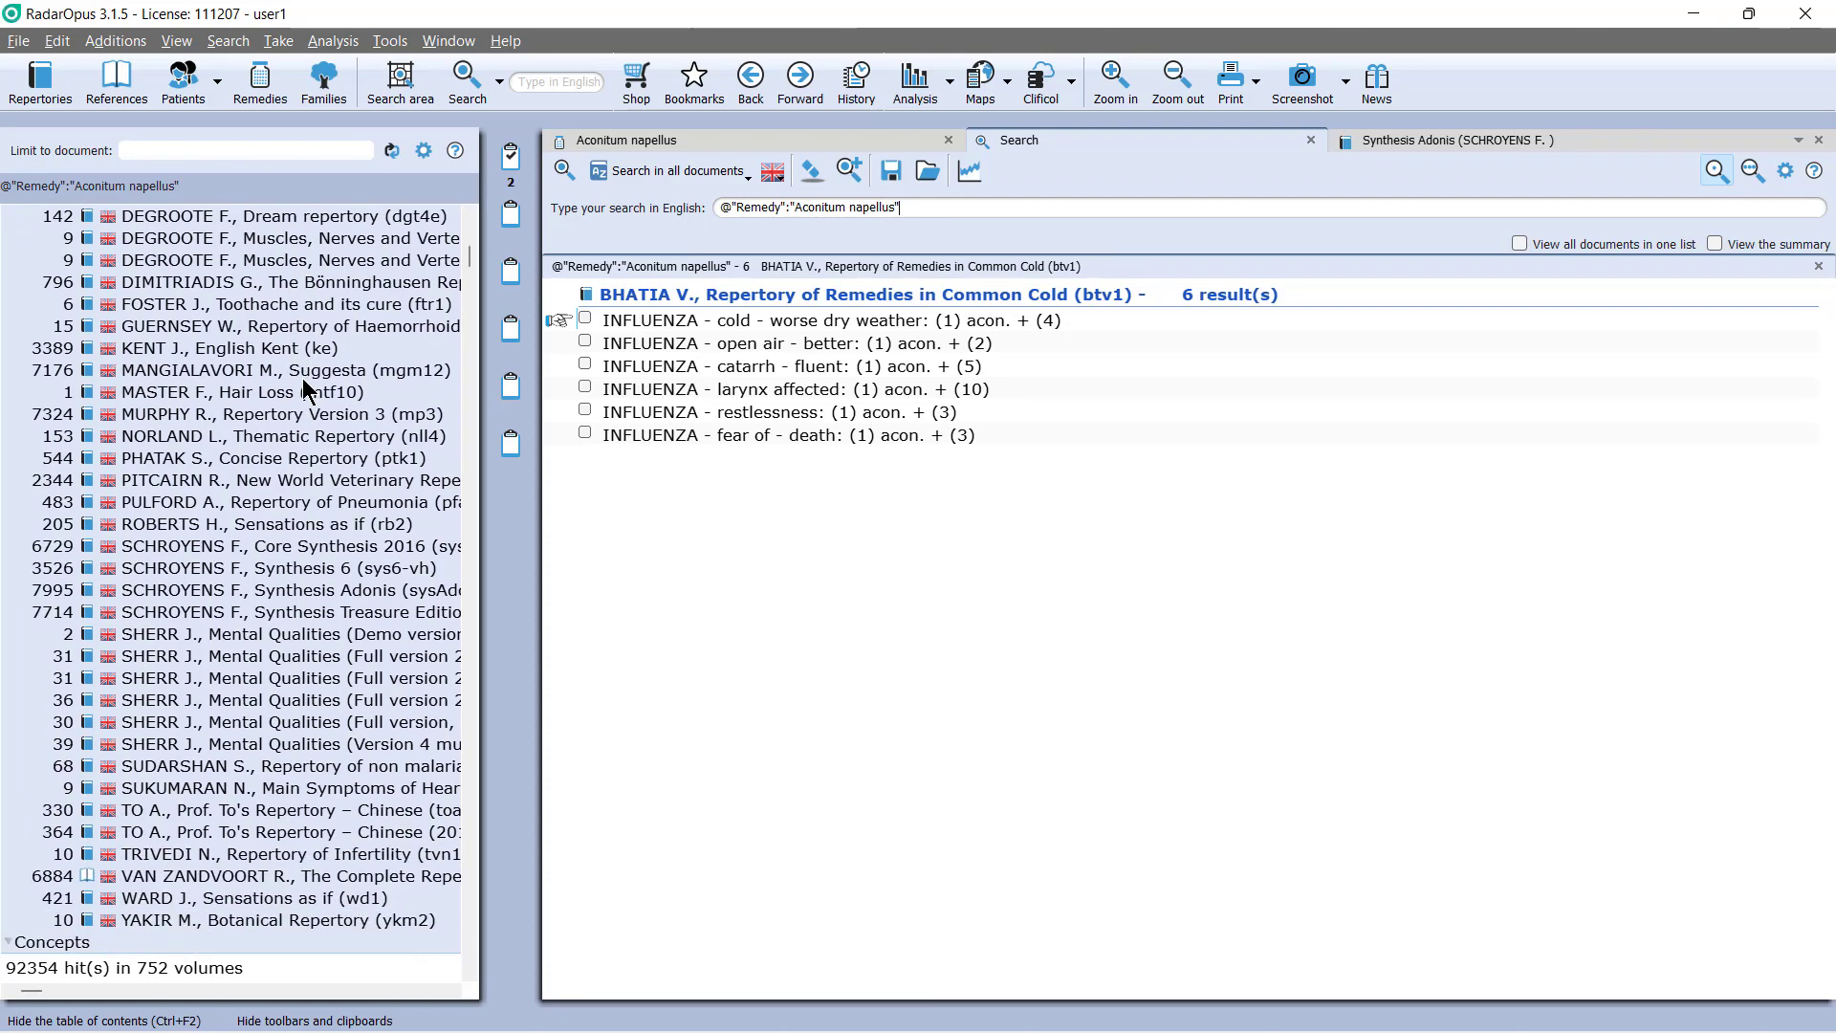
{"action": "scroll", "coordinate": [287, 306], "scroll_direction": "down", "scroll_amount": 7}
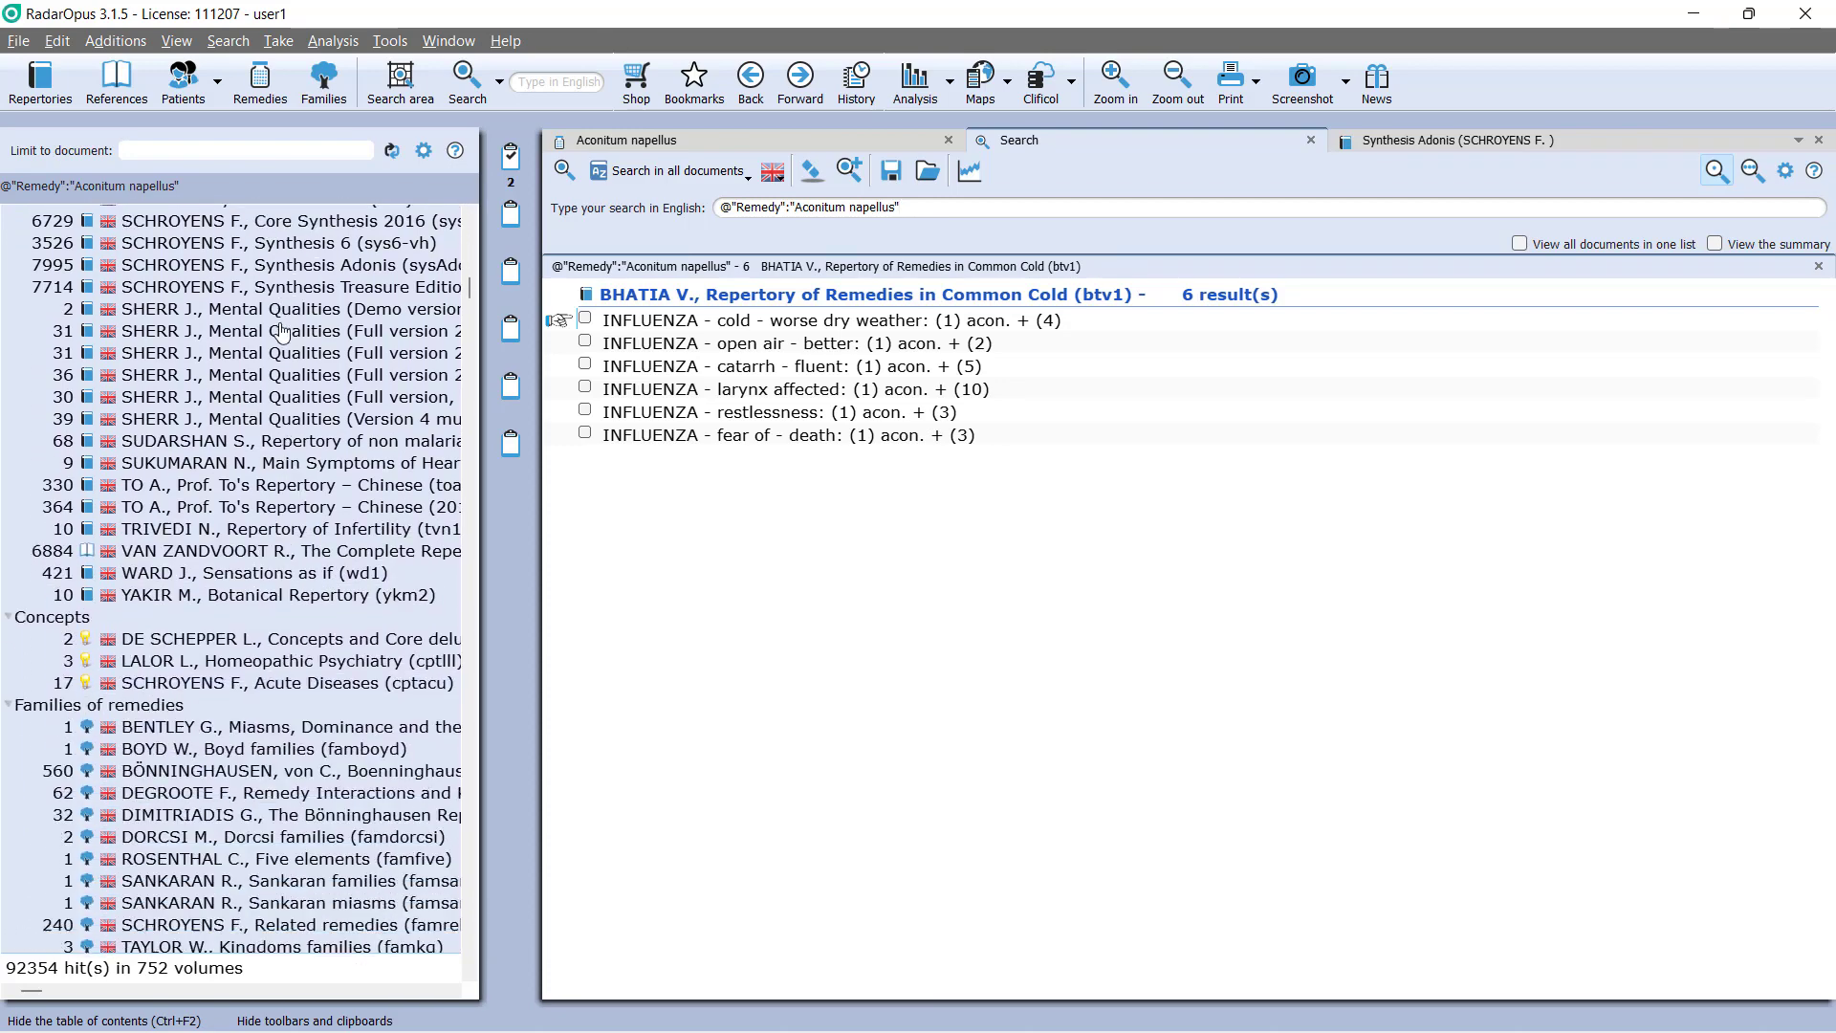
{"action": "scroll", "coordinate": [281, 332], "scroll_direction": "down", "scroll_amount": 8}
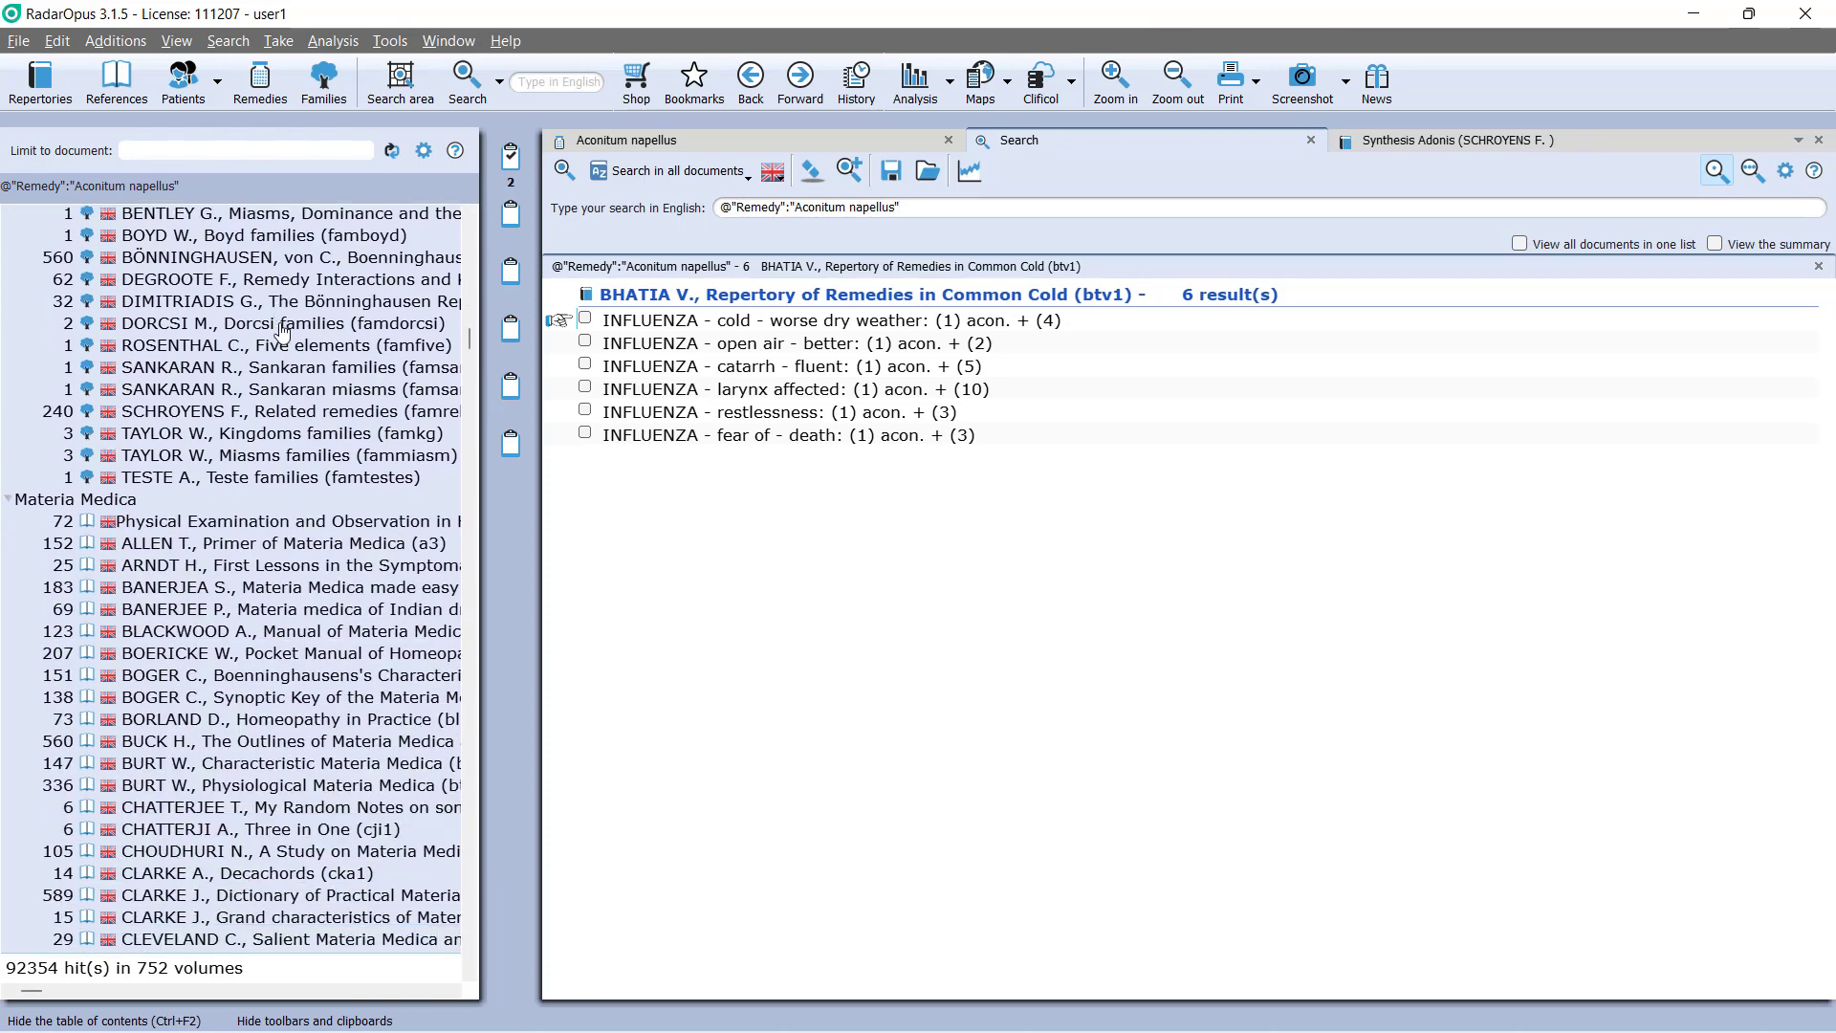
{"action": "scroll", "coordinate": [281, 332], "scroll_direction": "down", "scroll_amount": 2}
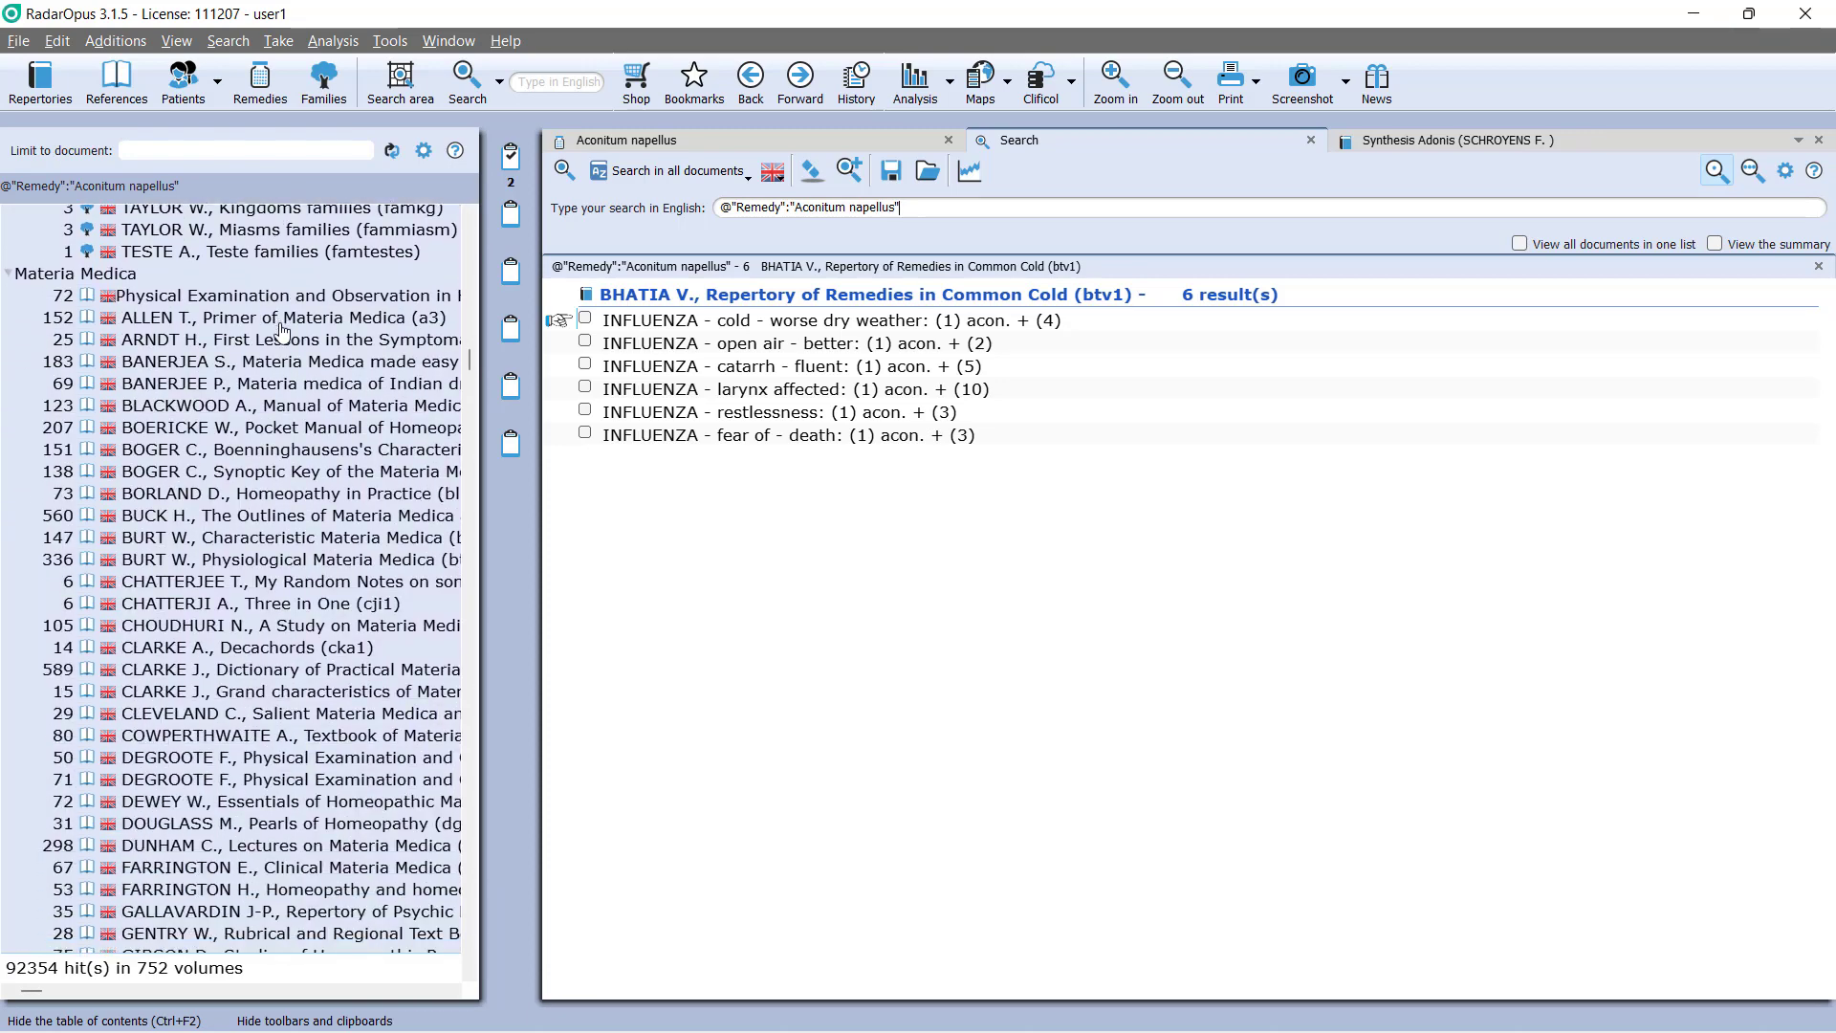
{"action": "left_click", "coordinate": [220, 429]}
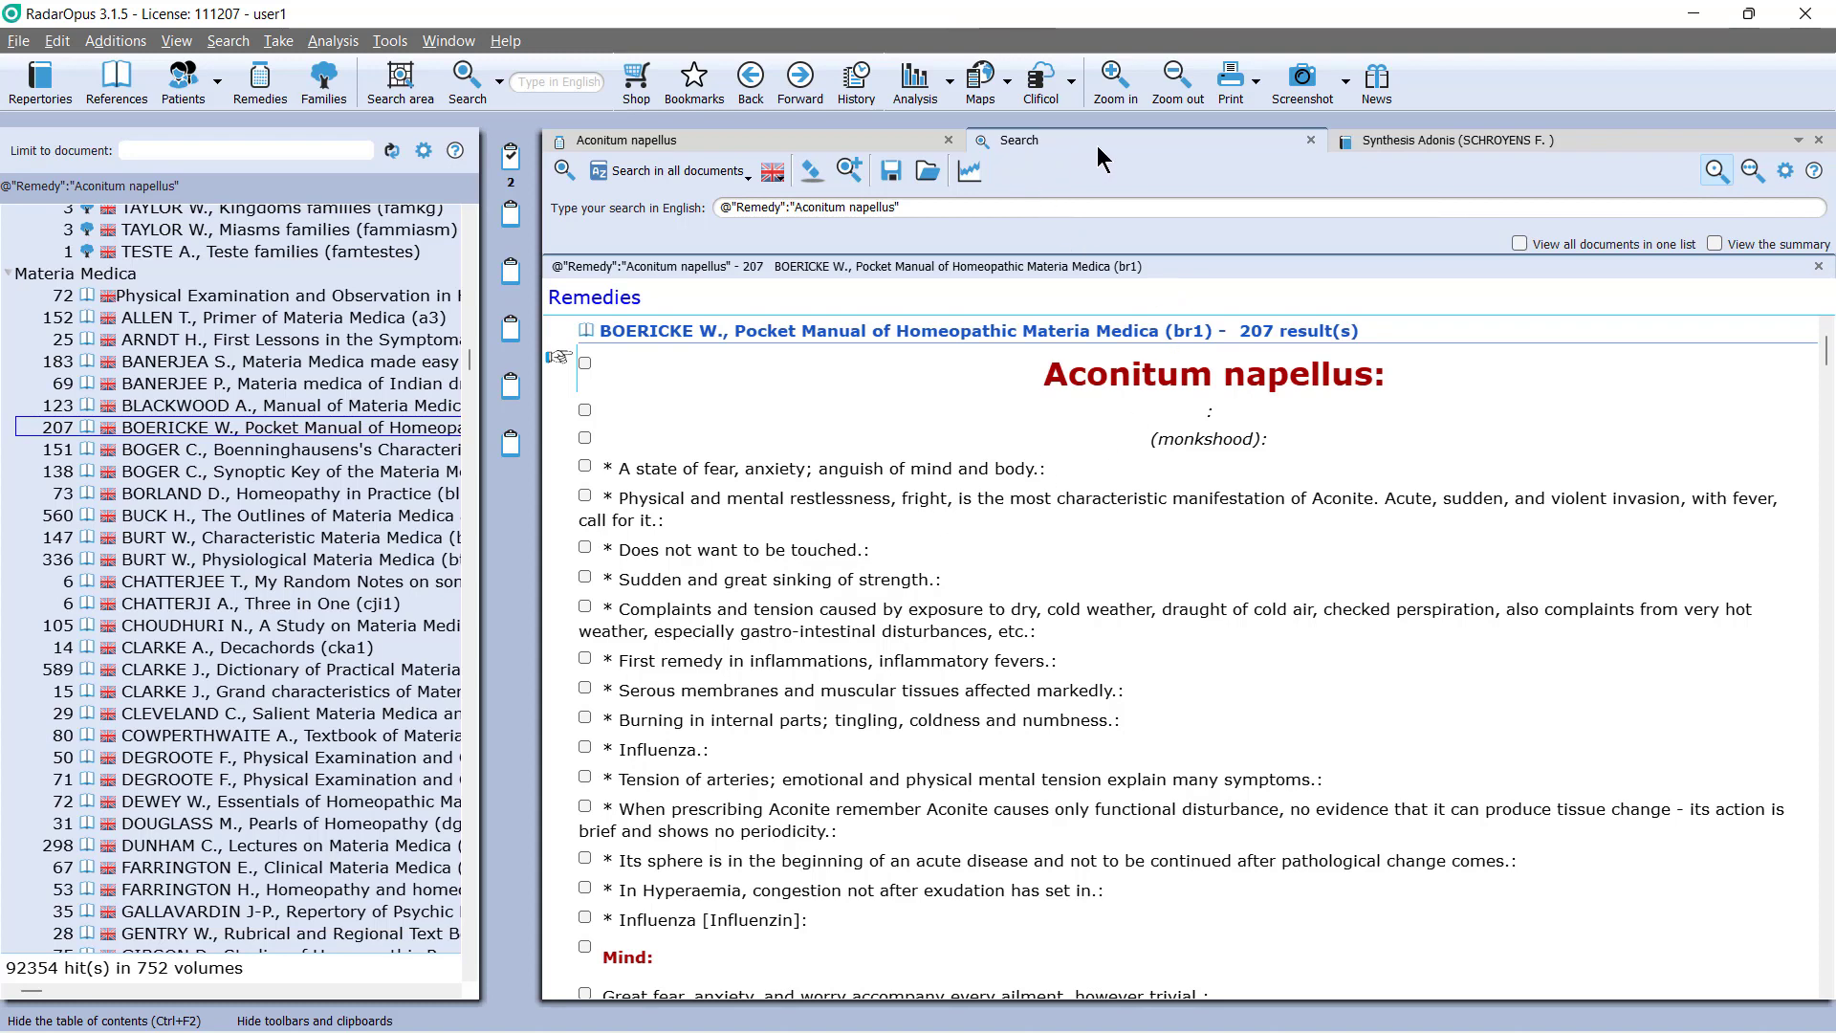
- Open the Aconitum napellus chapter in Boericke's Pocket Manual, read through to its Dose section, and close the book
{"action": "double_click", "coordinate": [1111, 373]}
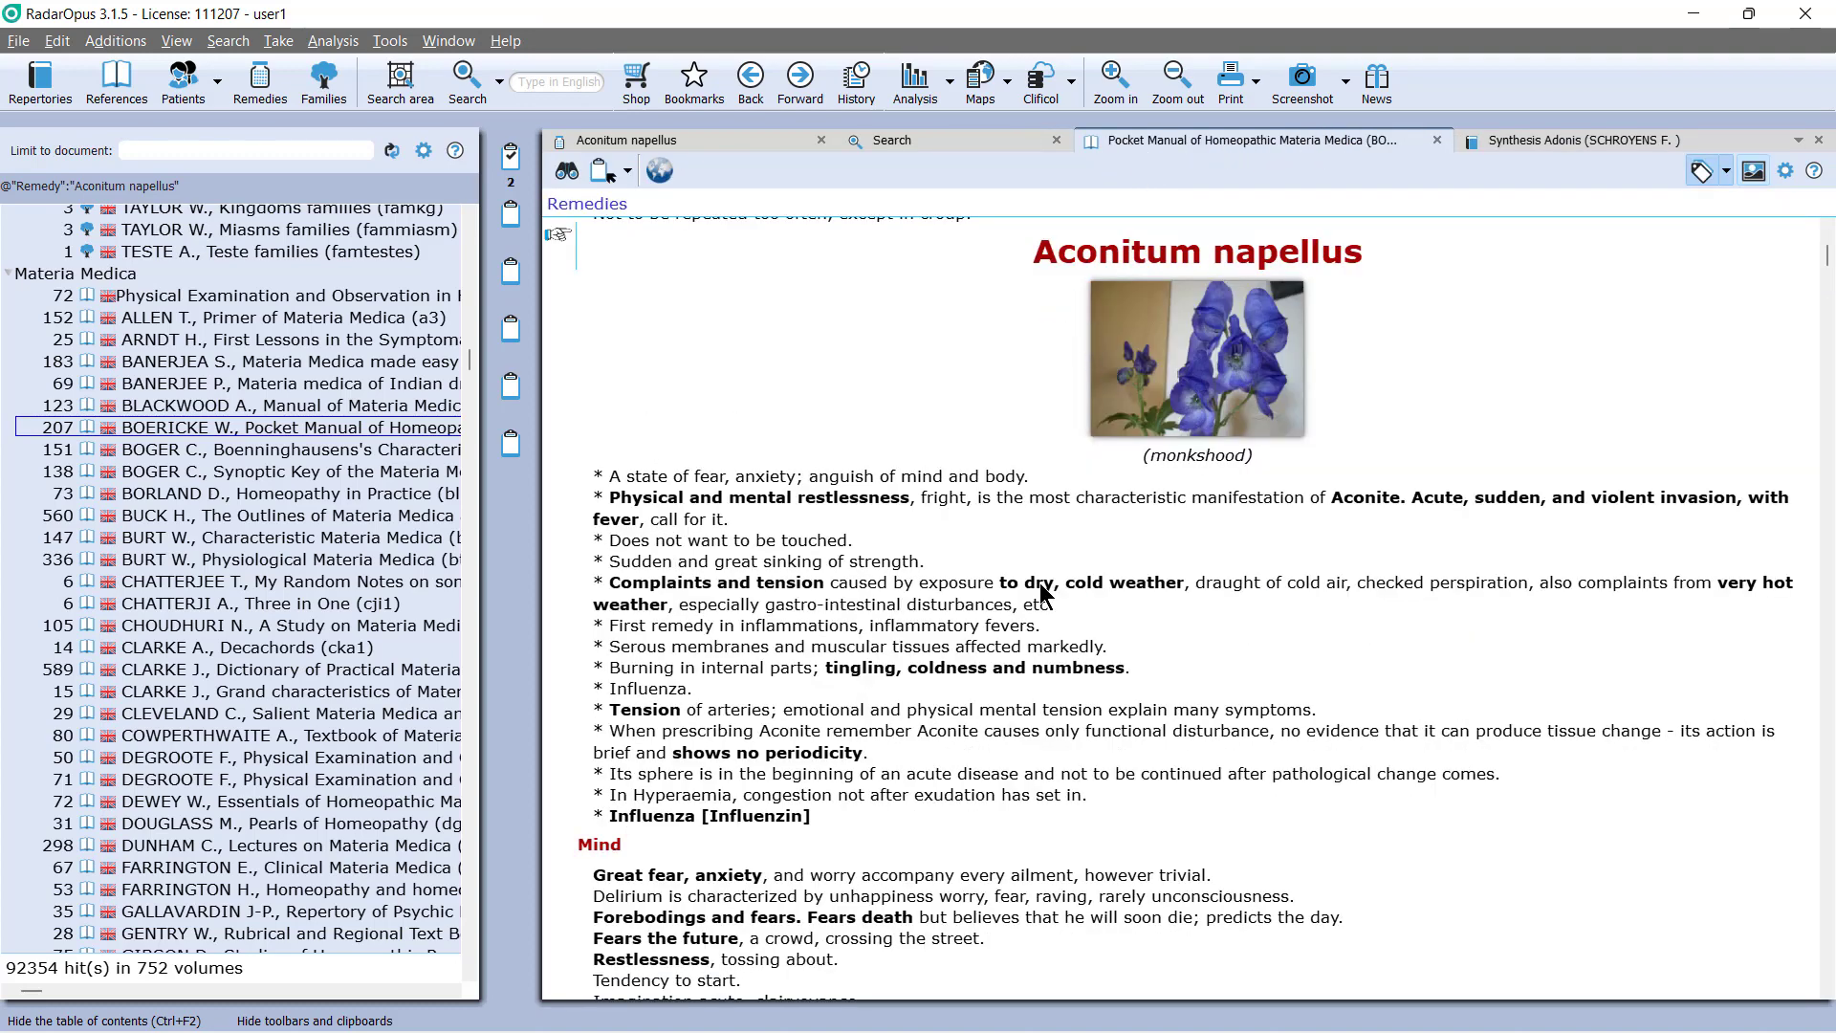
{"action": "scroll", "coordinate": [1041, 582], "scroll_direction": "down", "scroll_amount": 20}
{"action": "scroll", "coordinate": [1041, 582], "scroll_direction": "down", "scroll_amount": 20}
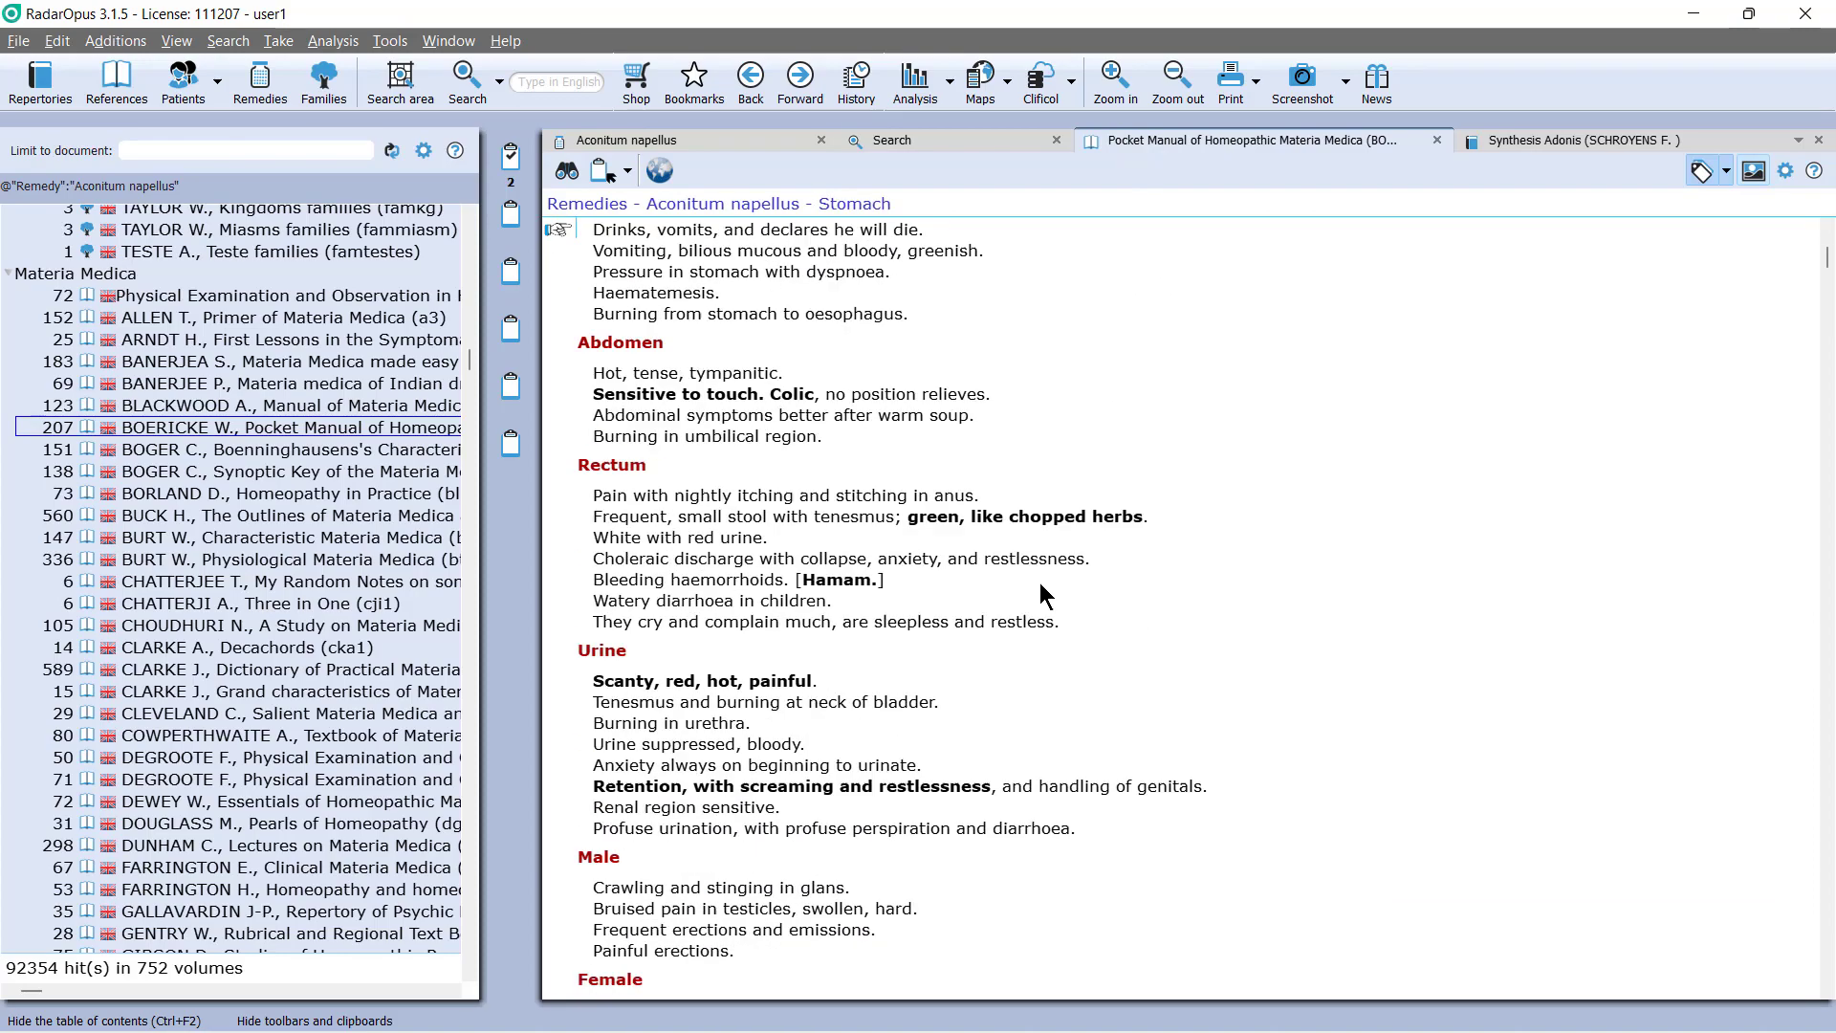
{"action": "scroll", "coordinate": [1041, 583], "scroll_direction": "down", "scroll_amount": 12}
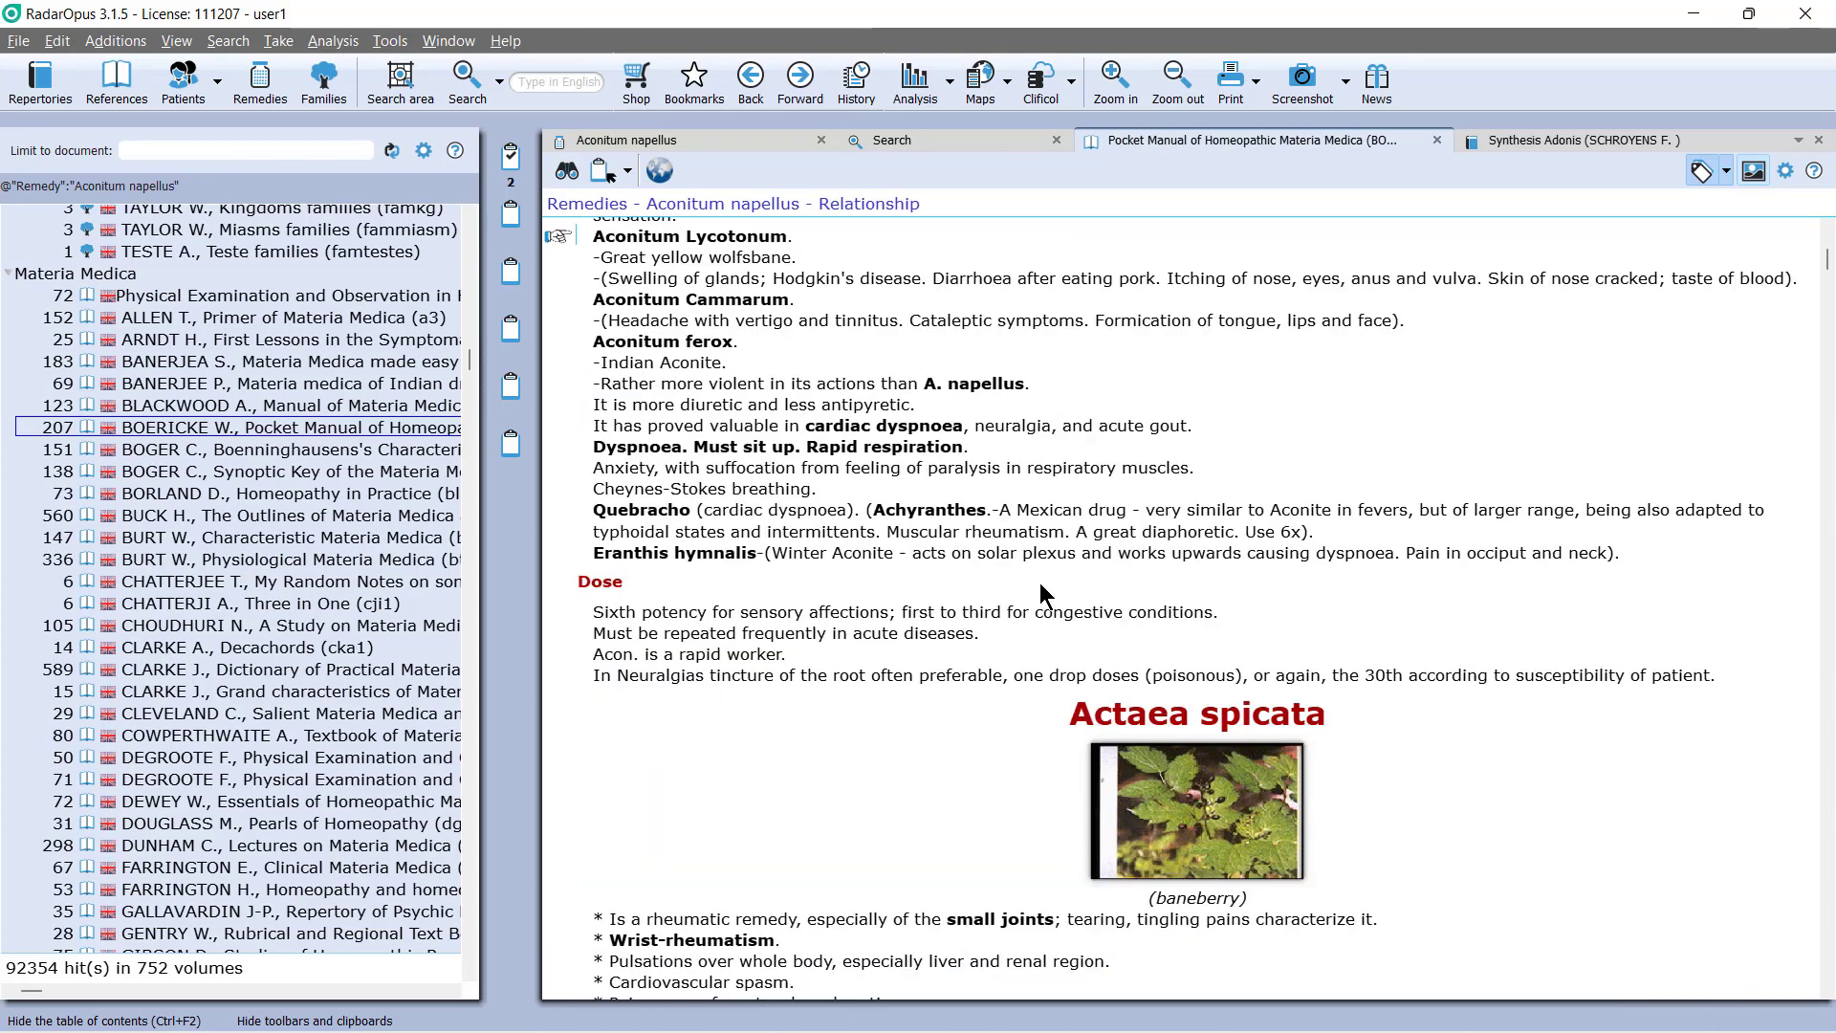
{"action": "scroll", "coordinate": [1041, 582], "scroll_direction": "up", "scroll_amount": 8}
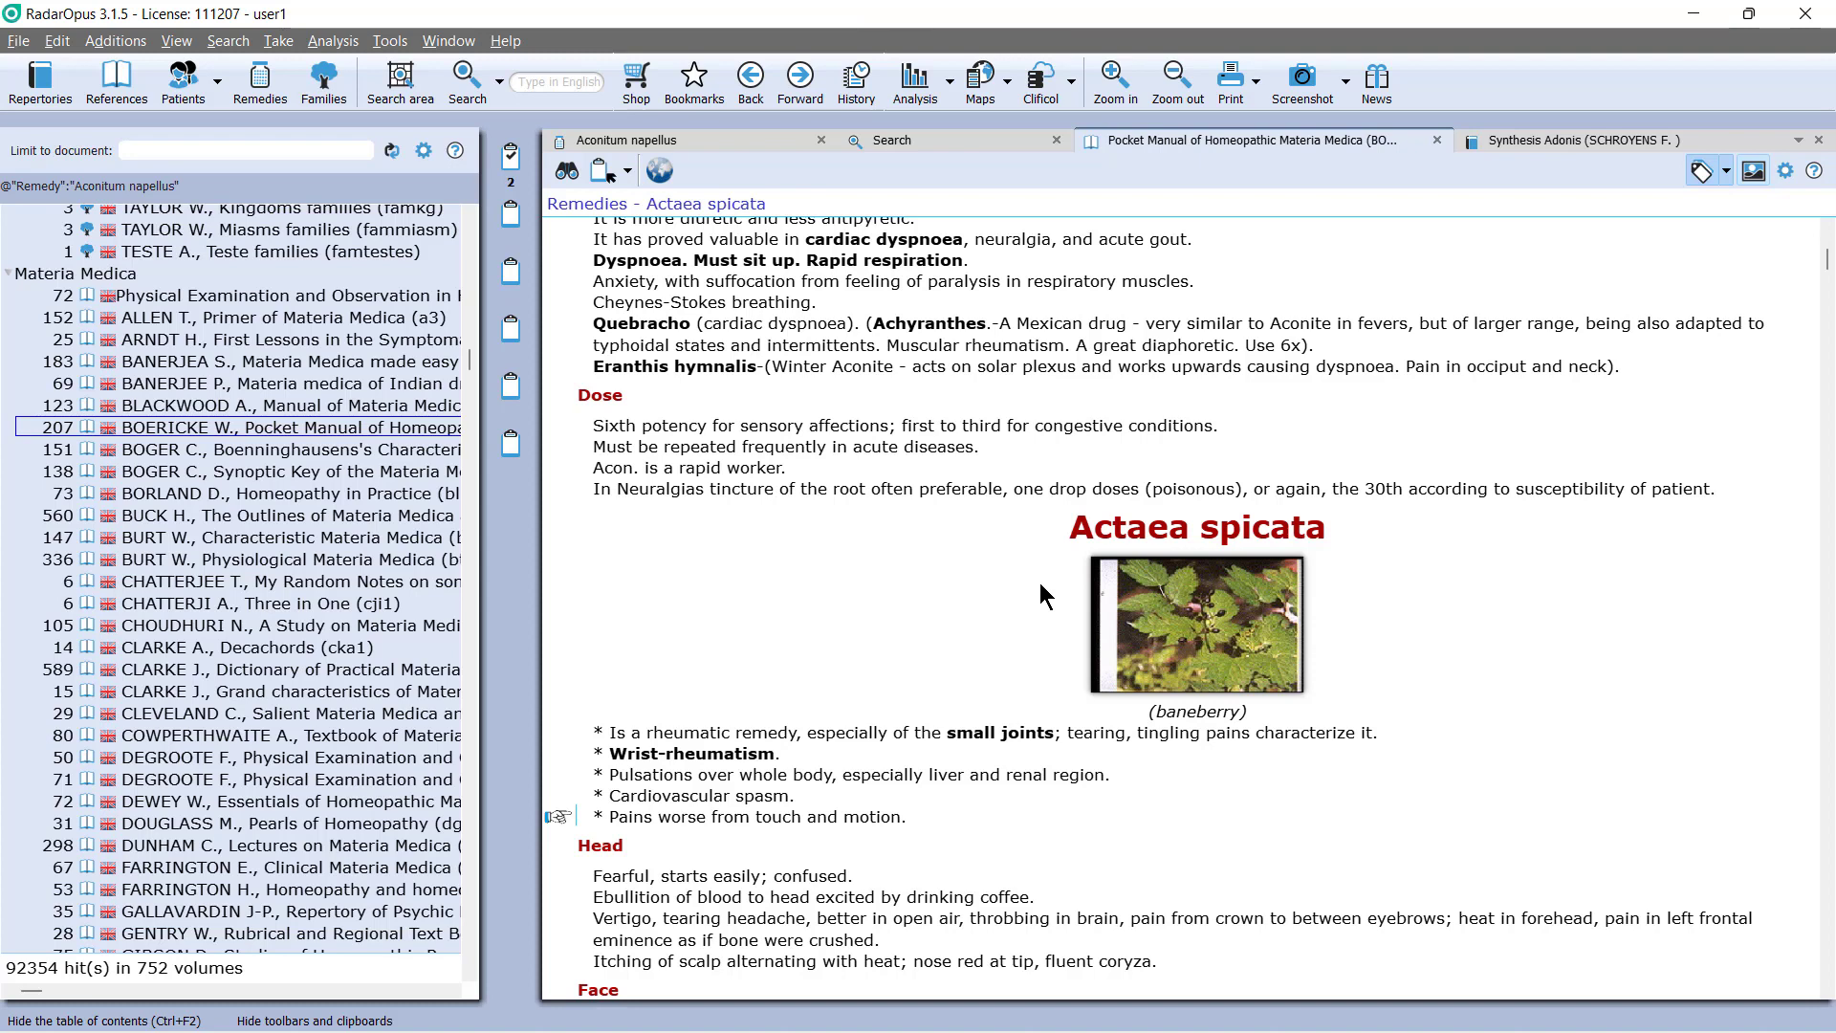
{"action": "left_click", "coordinate": [1437, 140]}
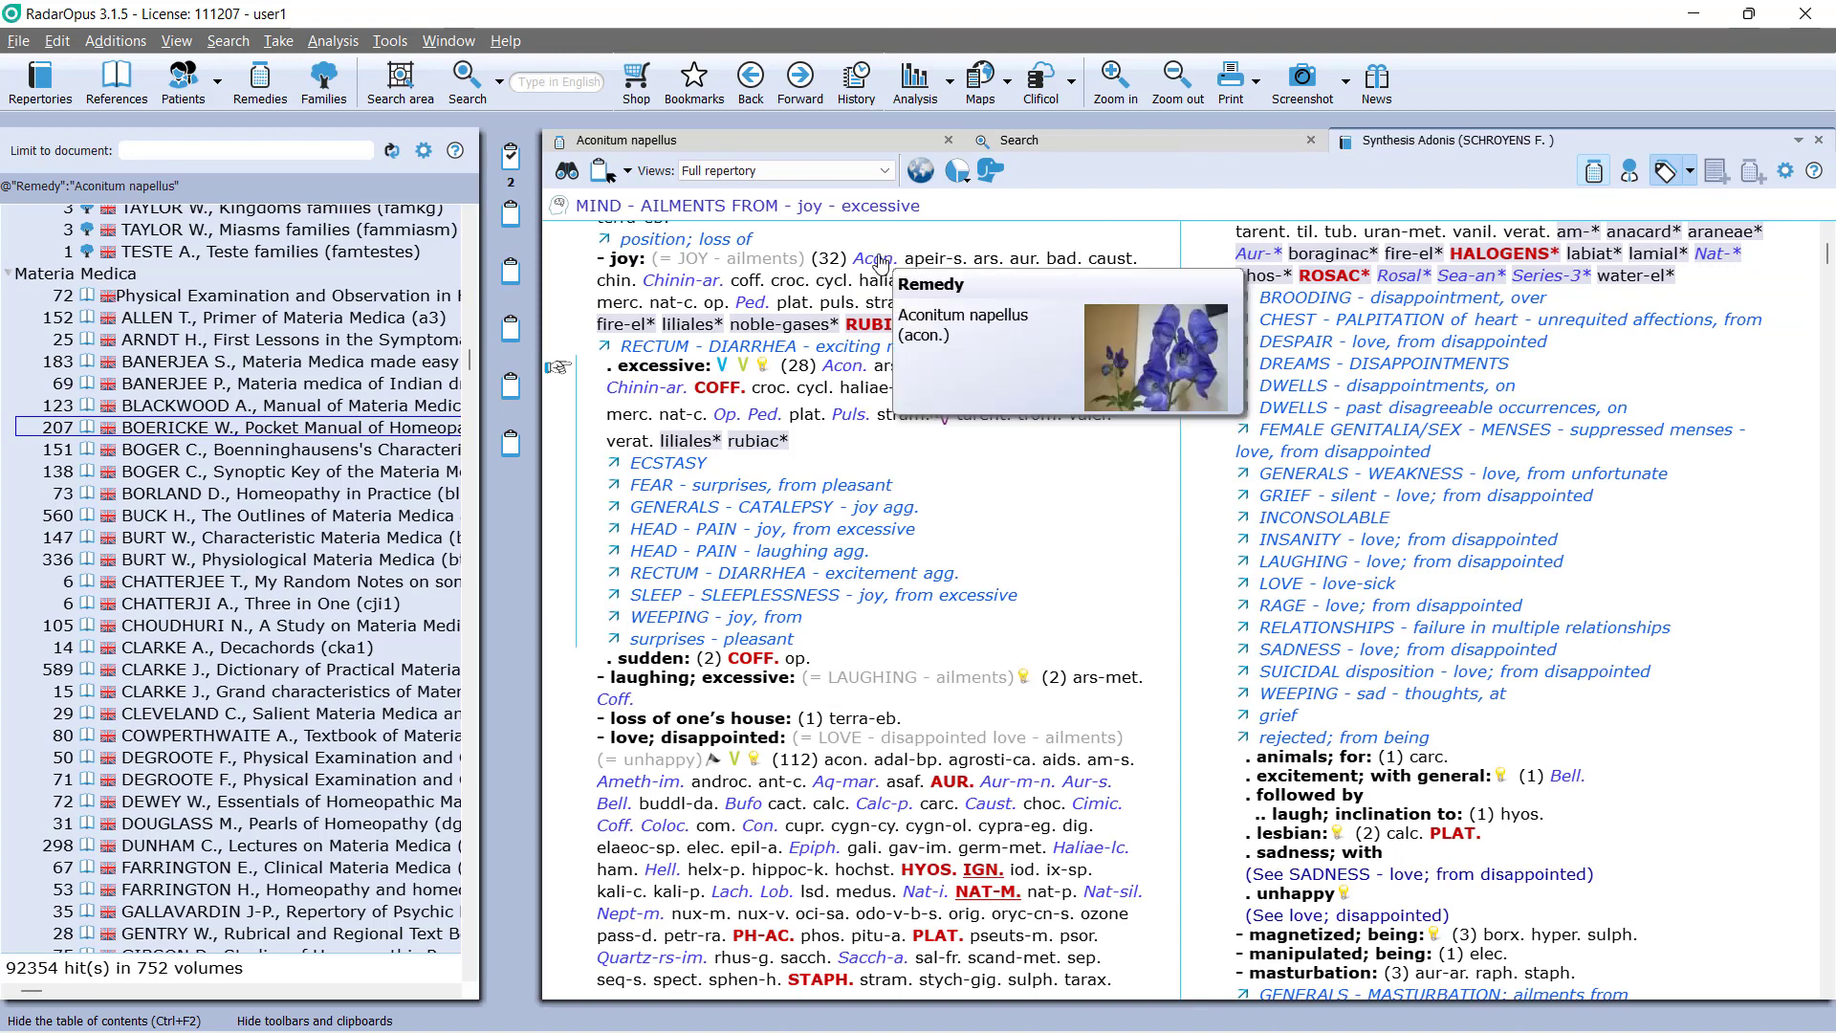
- Check which search scopes are offered for the remedy Acon. in the joy rubric, without running a search
{"action": "right_click", "coordinate": [878, 256]}
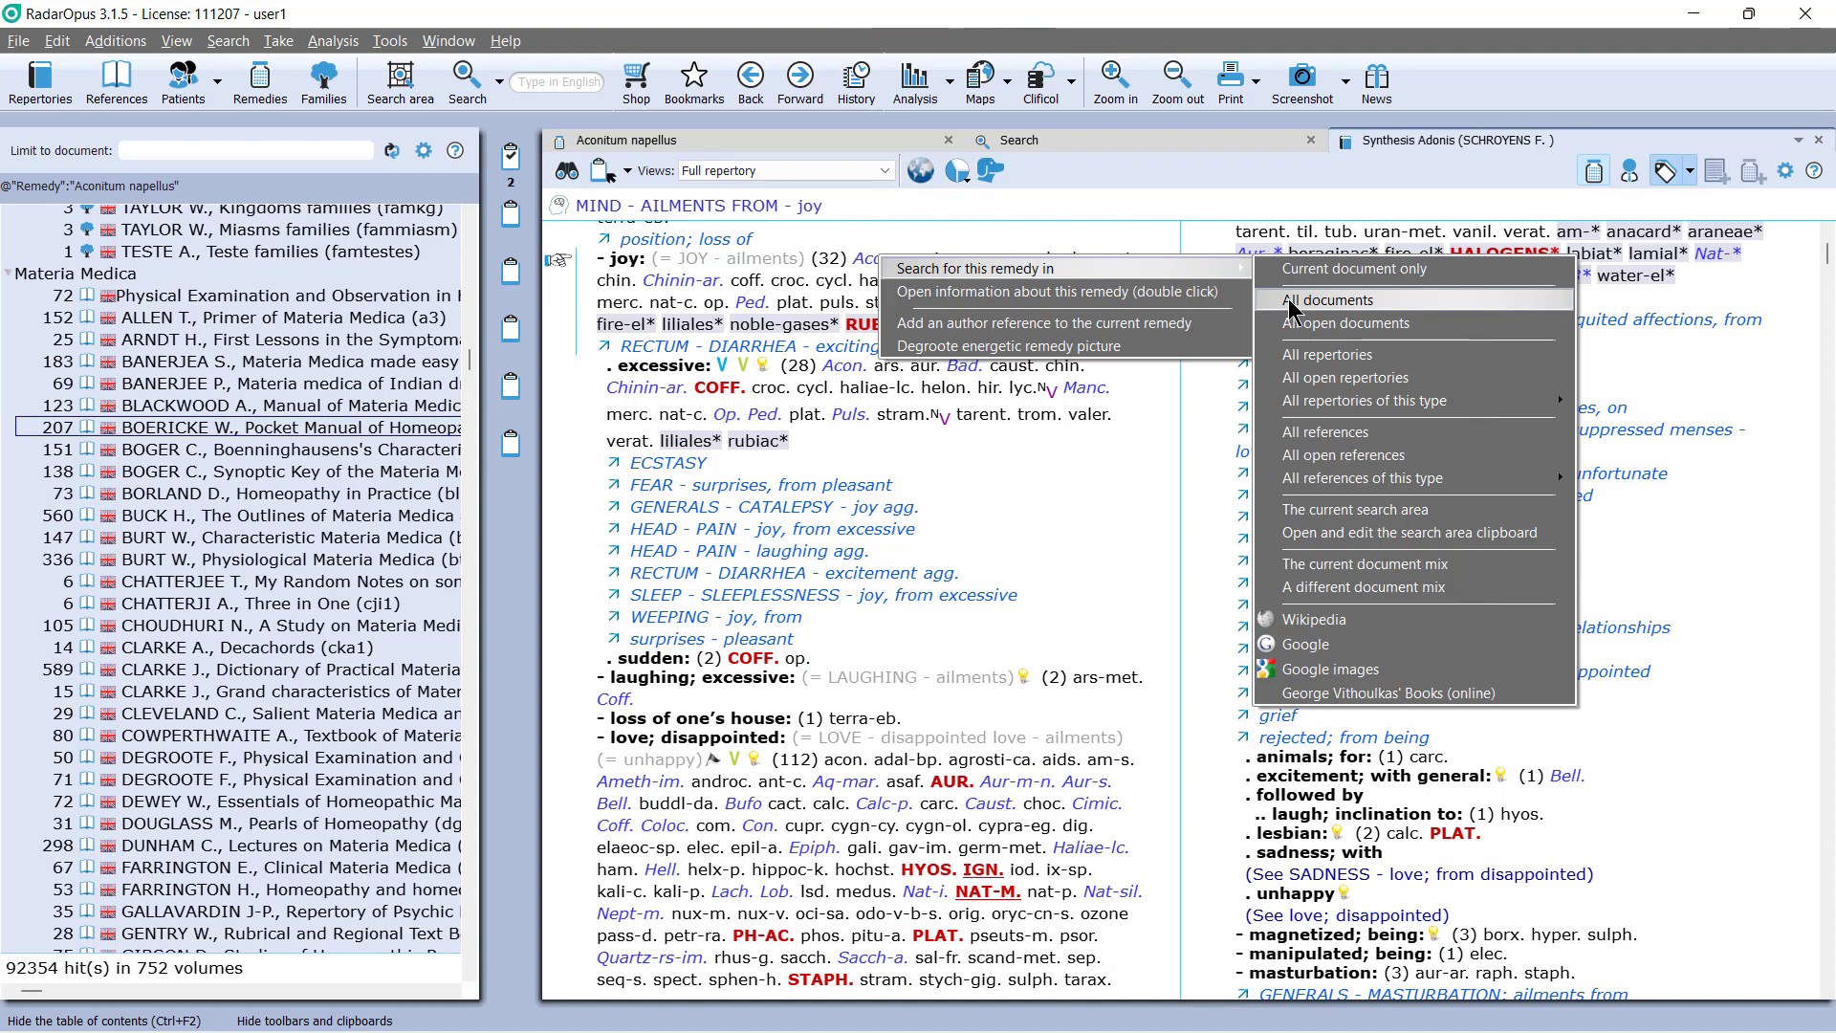
{"action": "key", "text": "Escape"}
{"action": "key", "text": "Escape"}
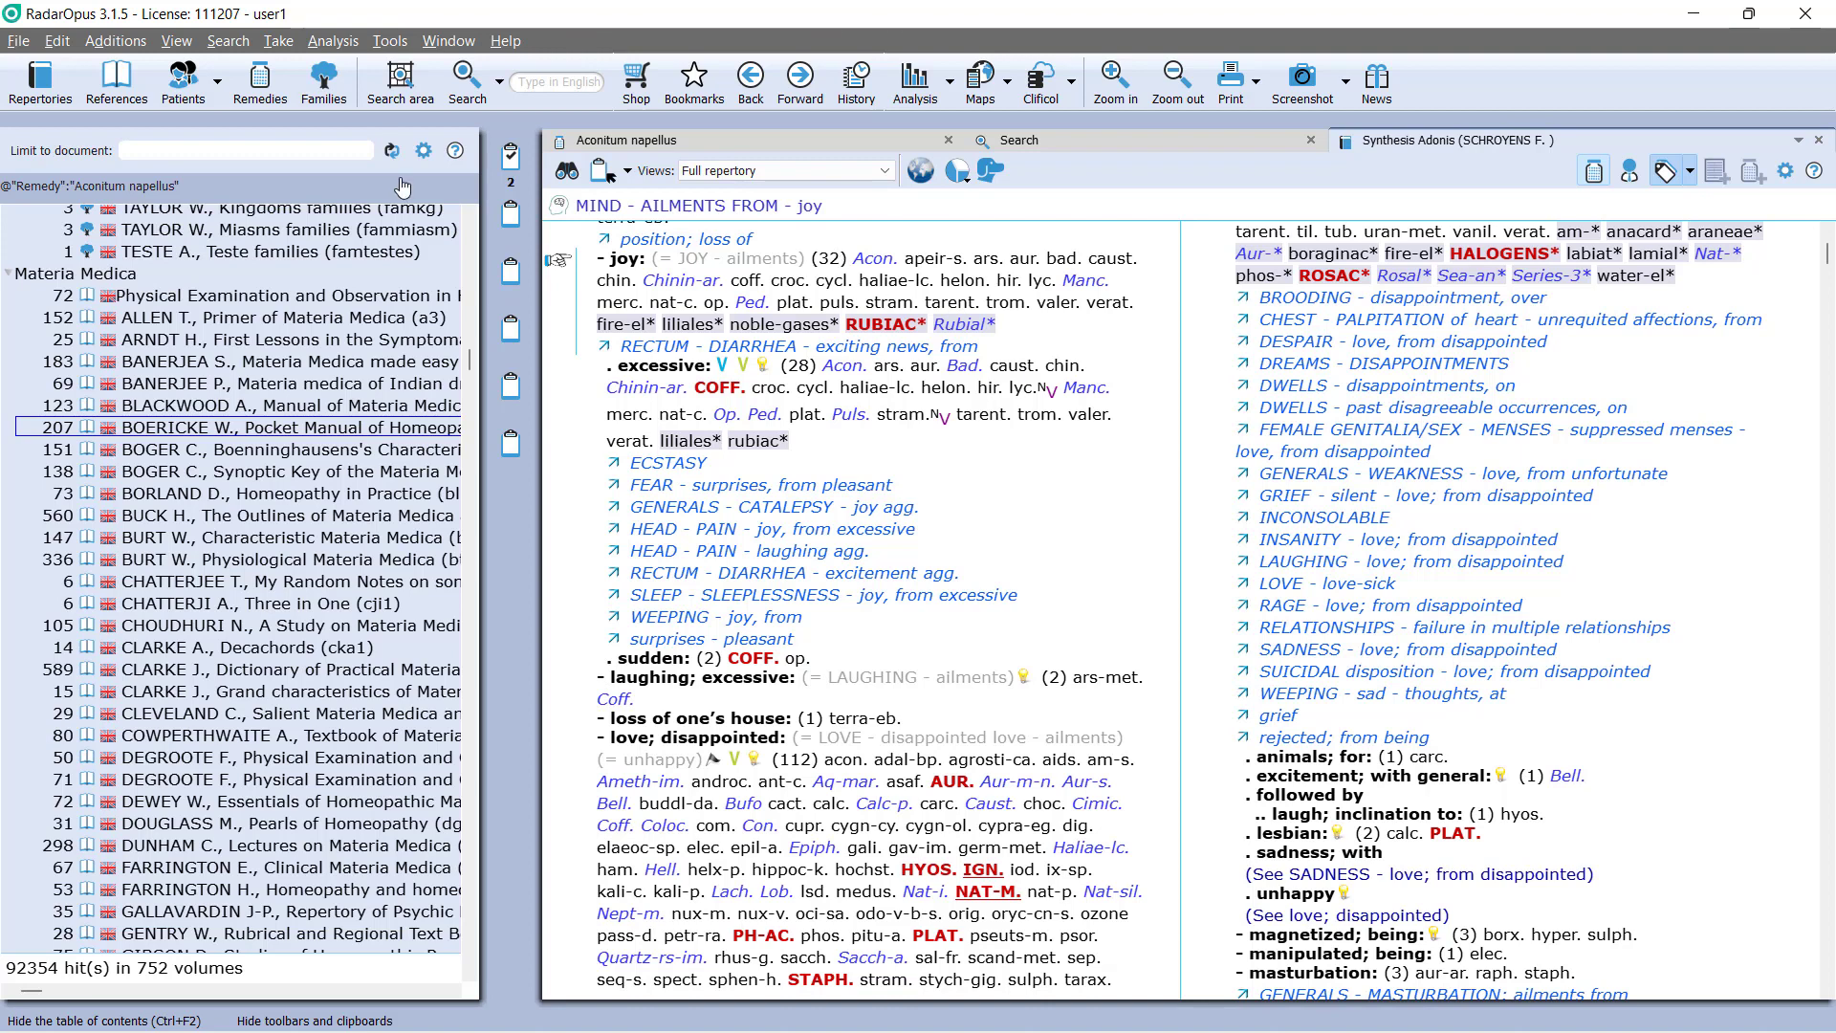
- Show the list of repertories in place of the references and expand Synthesis Adonis to its chapters
{"action": "left_click", "coordinate": [116, 81]}
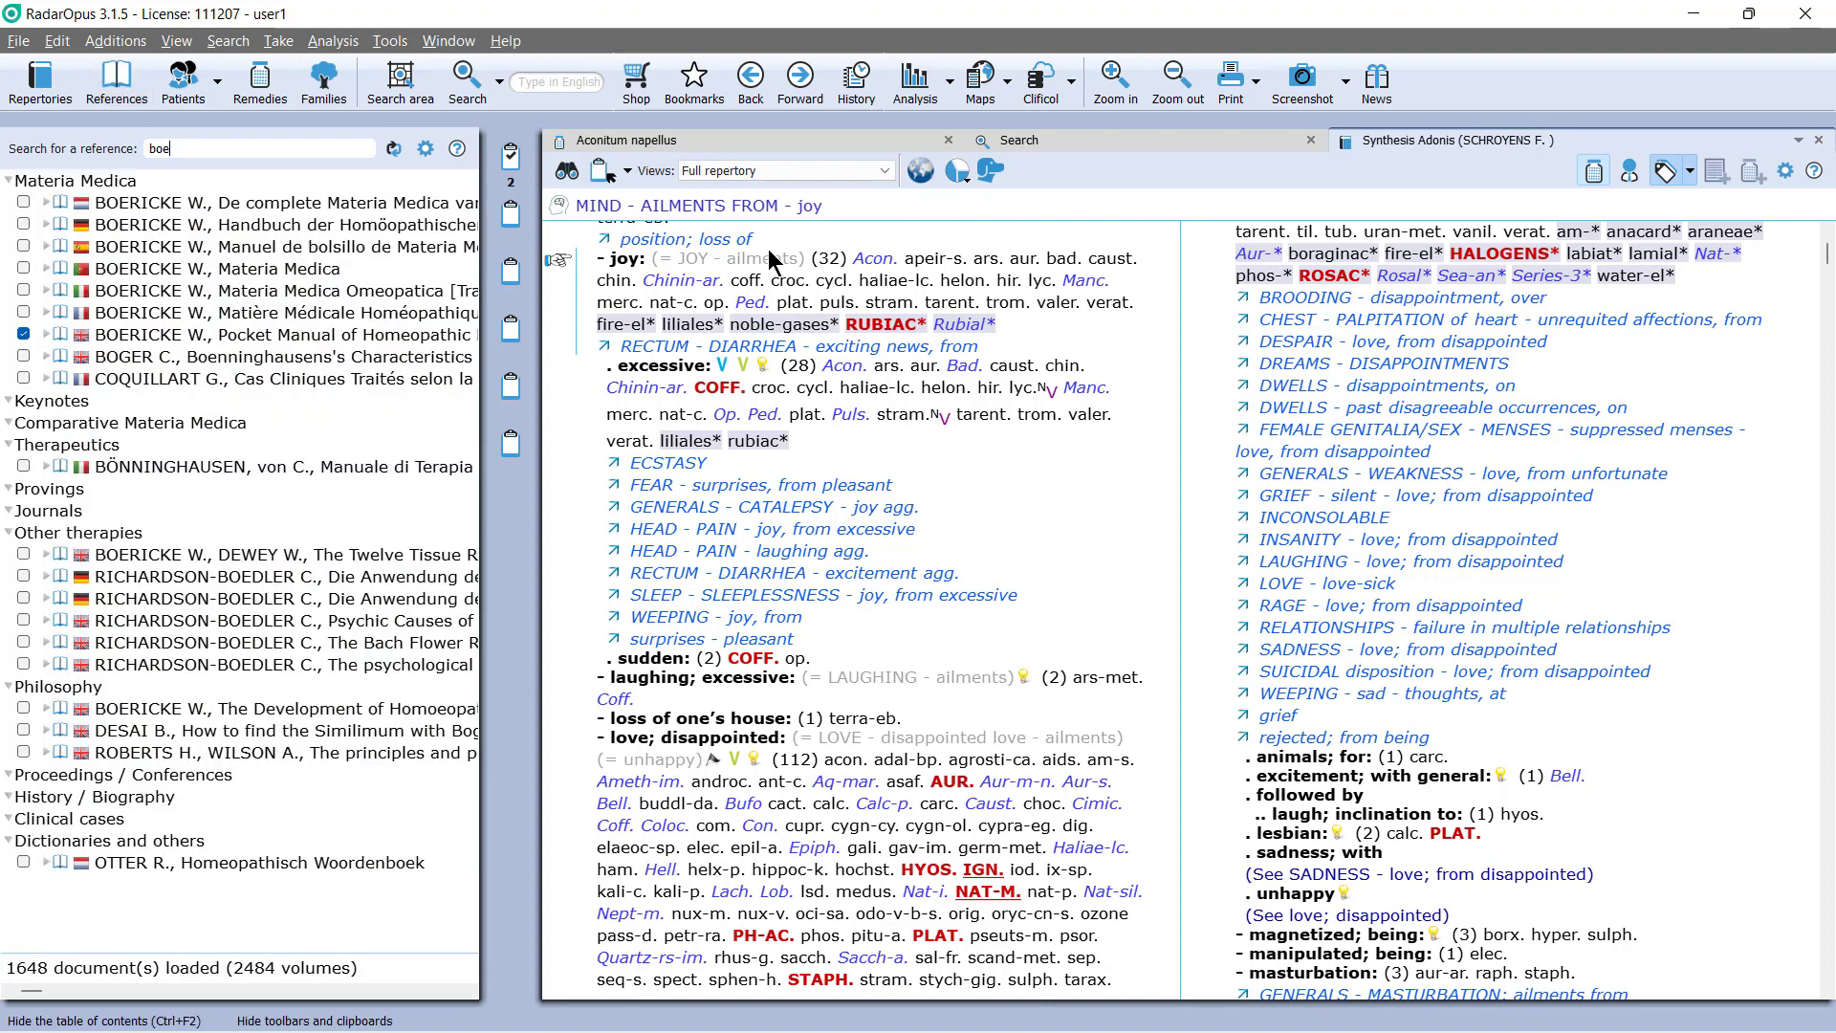
{"action": "left_click", "coordinate": [40, 82]}
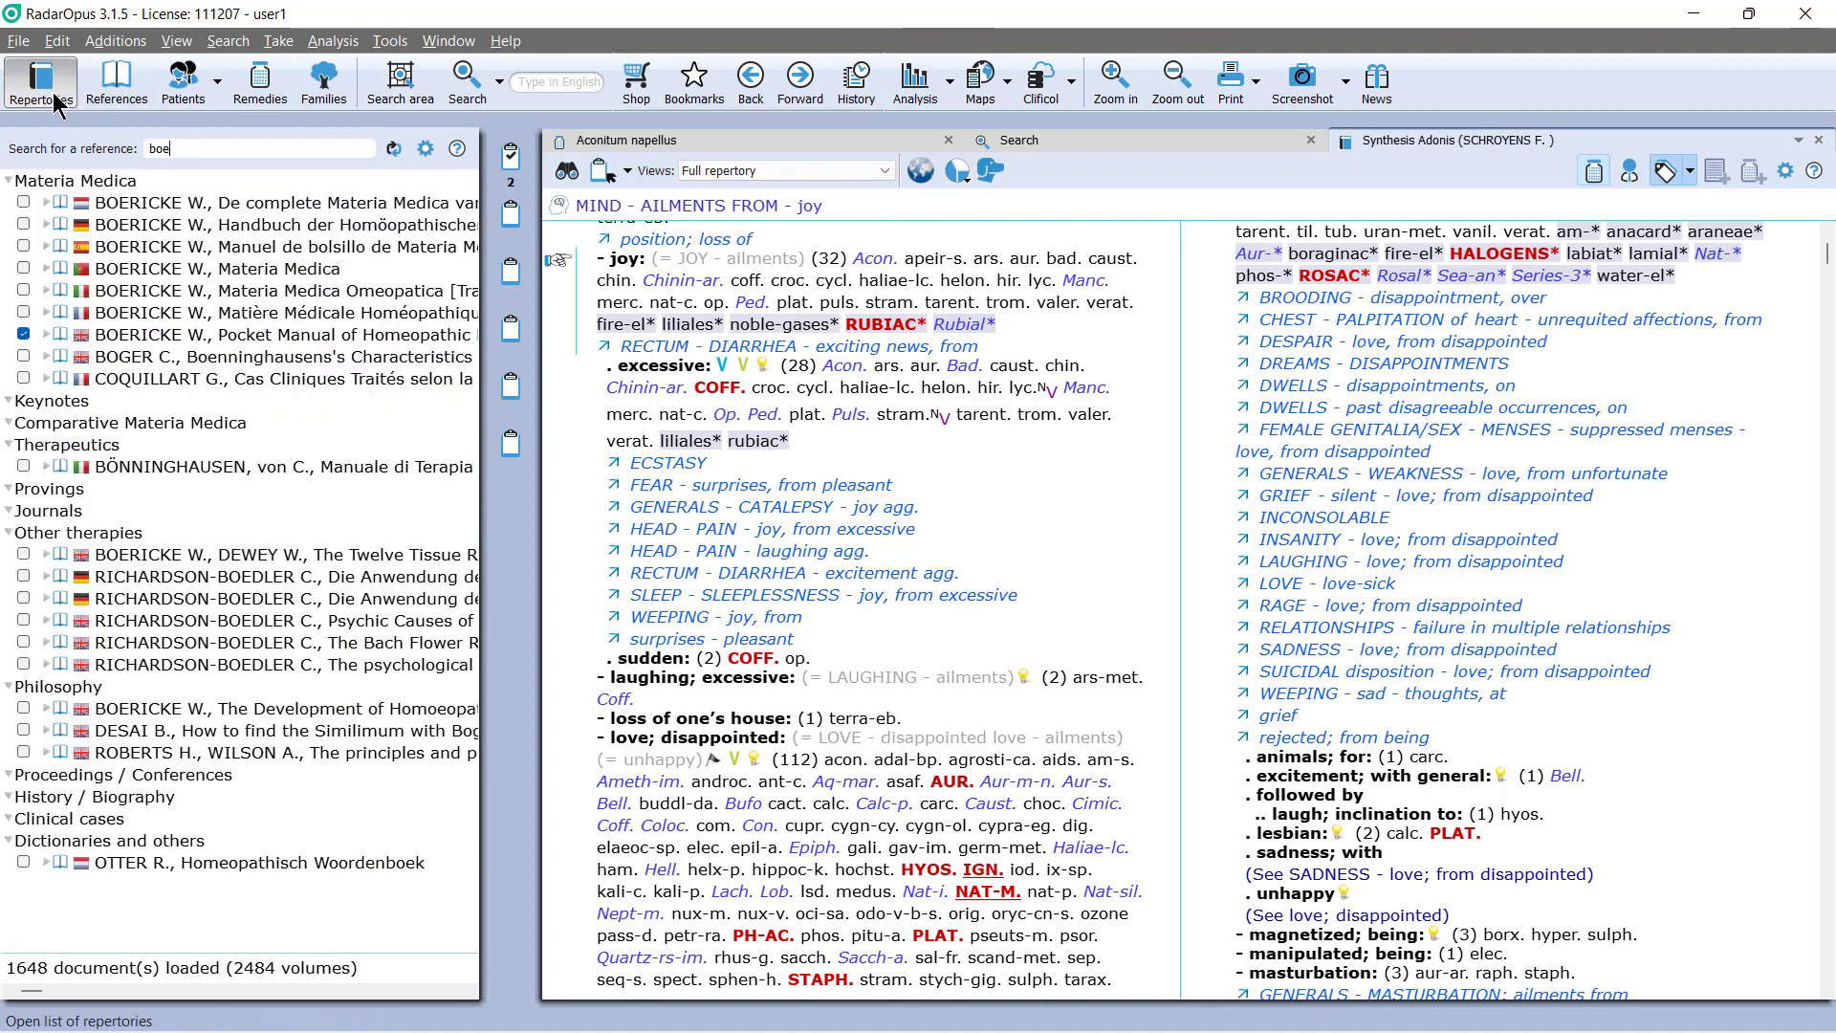
{"action": "scroll", "coordinate": [203, 285], "scroll_direction": "down", "scroll_amount": 5}
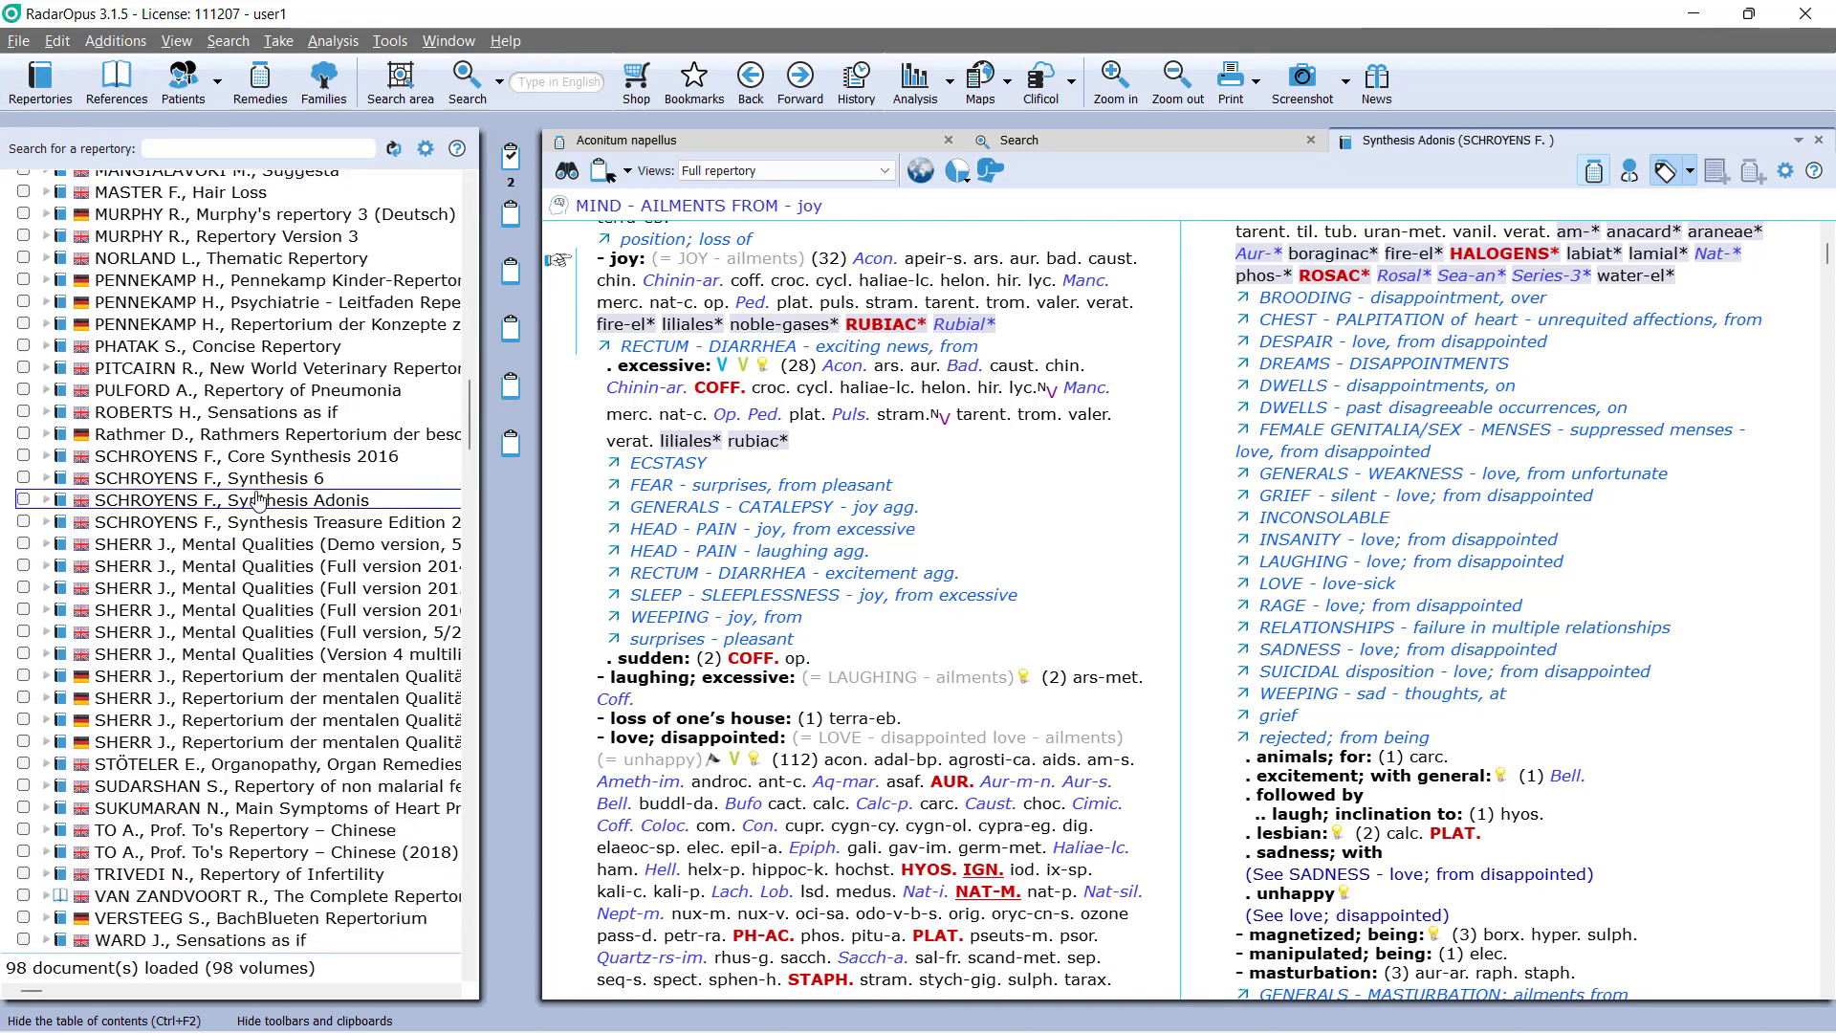
{"action": "left_click", "coordinate": [45, 502]}
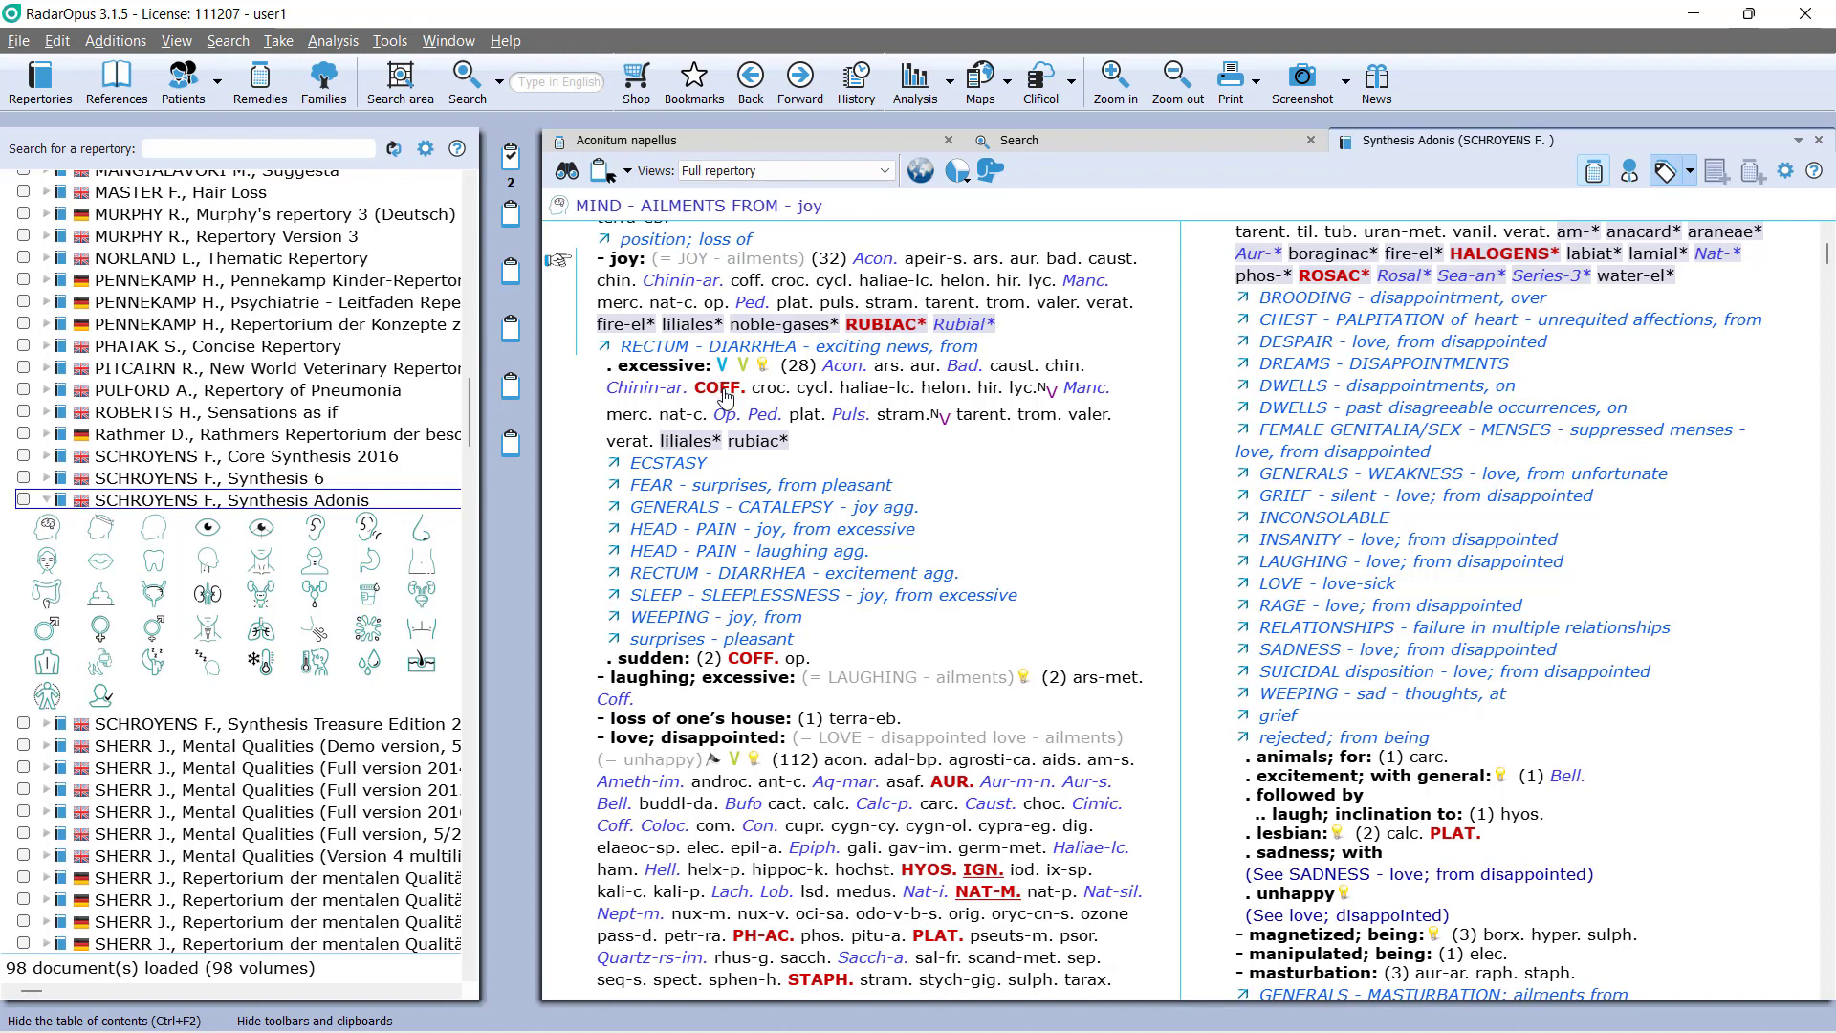
- Search for Coffea cruda from the excessive joy rubric in Synthesis Adonis only, preview a result's remedies, and return to the repertory
{"action": "mouse_move", "coordinate": [724, 396]}
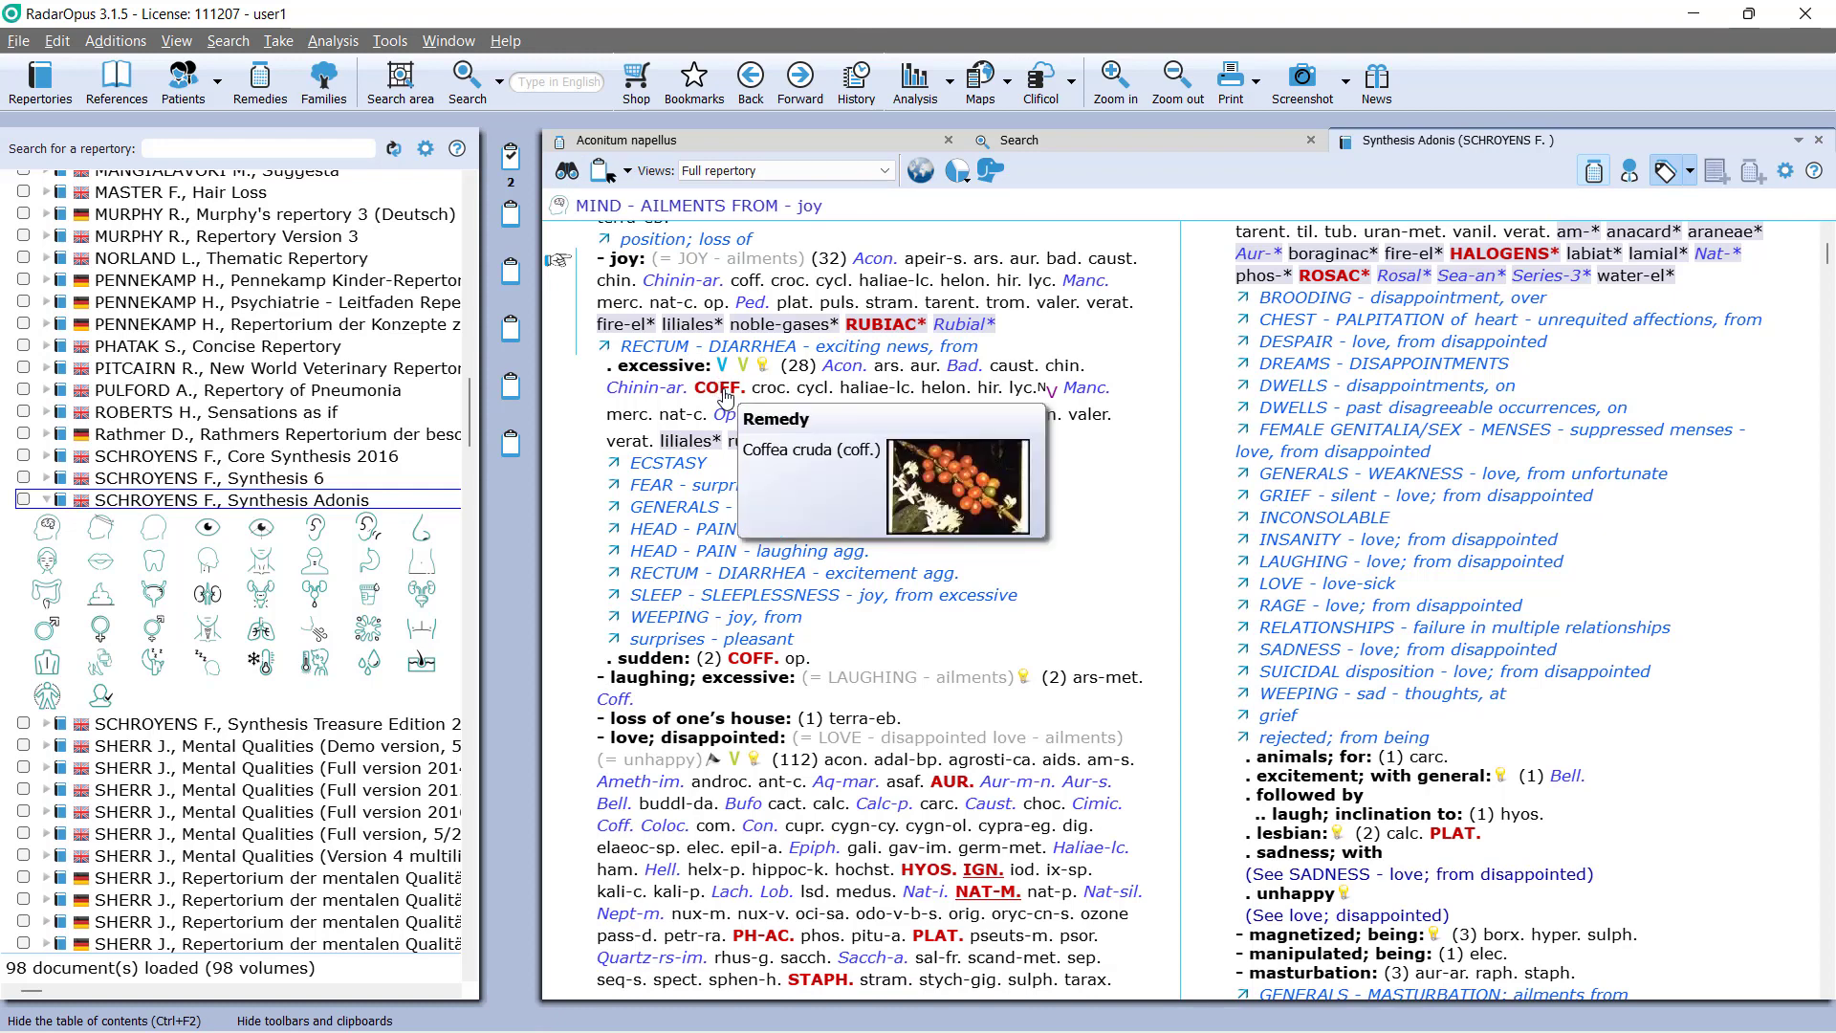
{"action": "left_click_drag", "start_coordinate": [724, 395], "coordinate": [259, 500]}
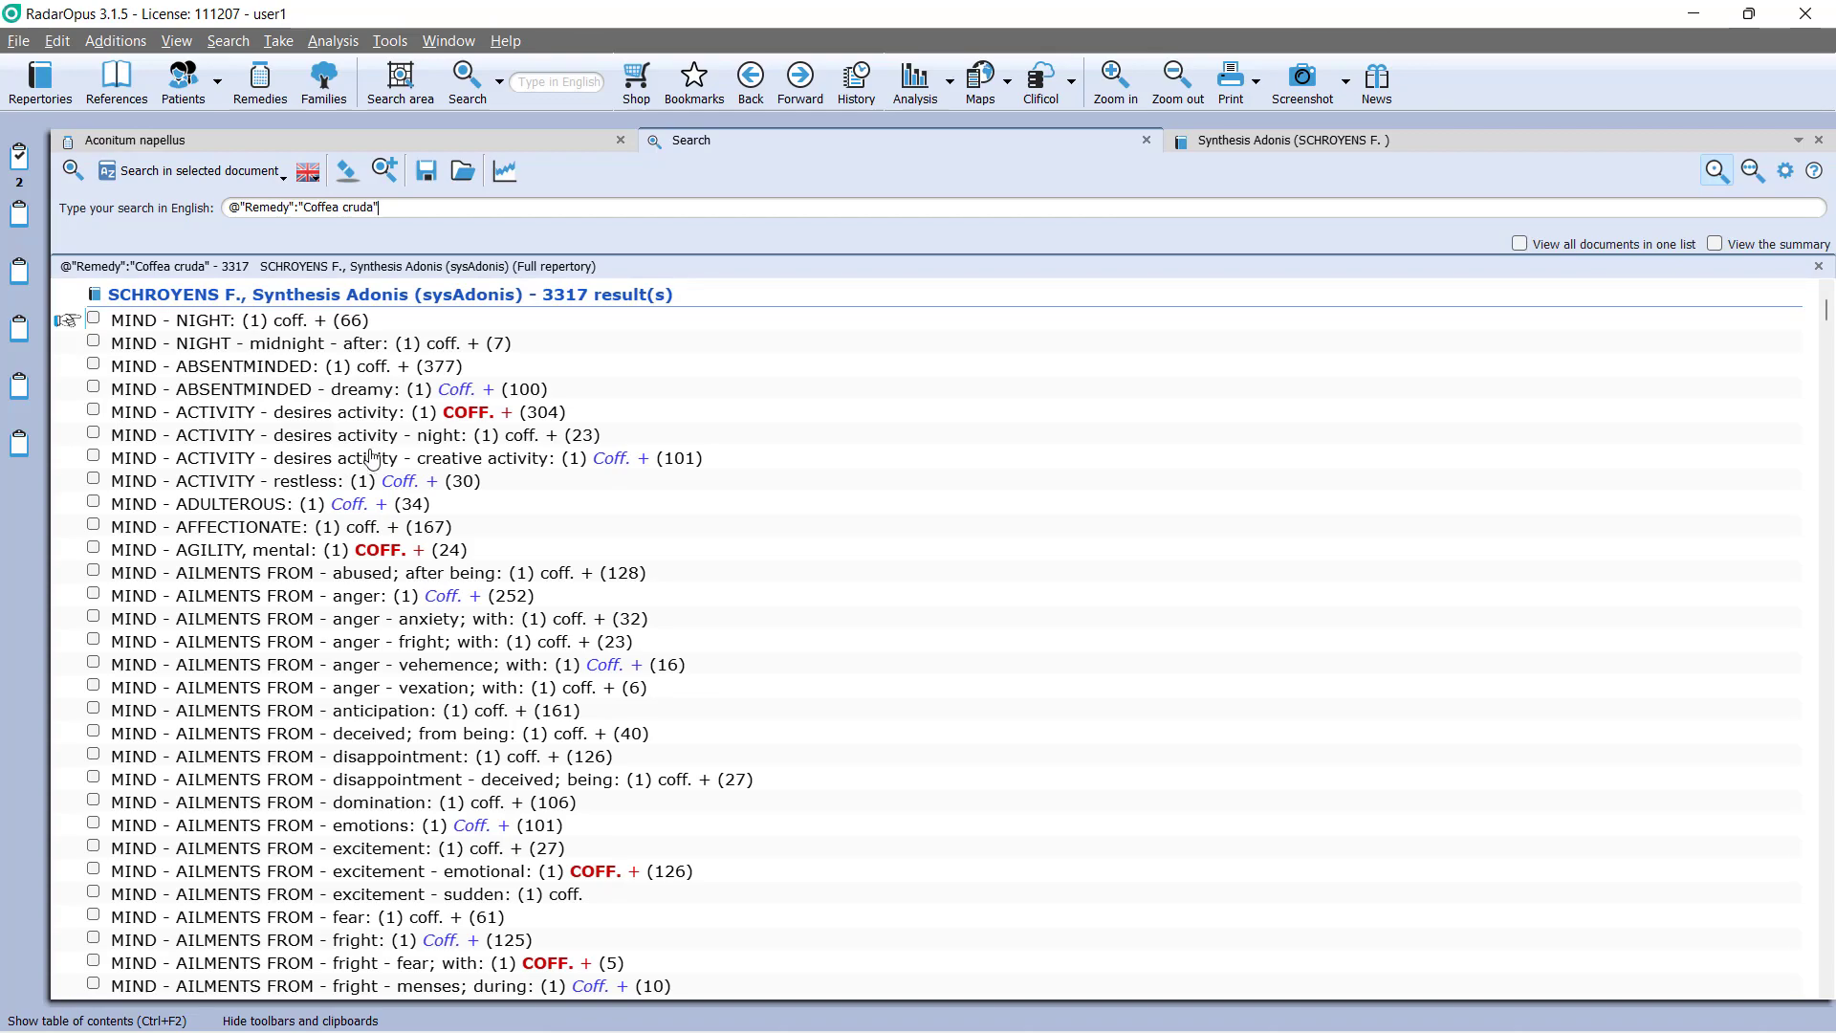
{"action": "mouse_move", "coordinate": [508, 404]}
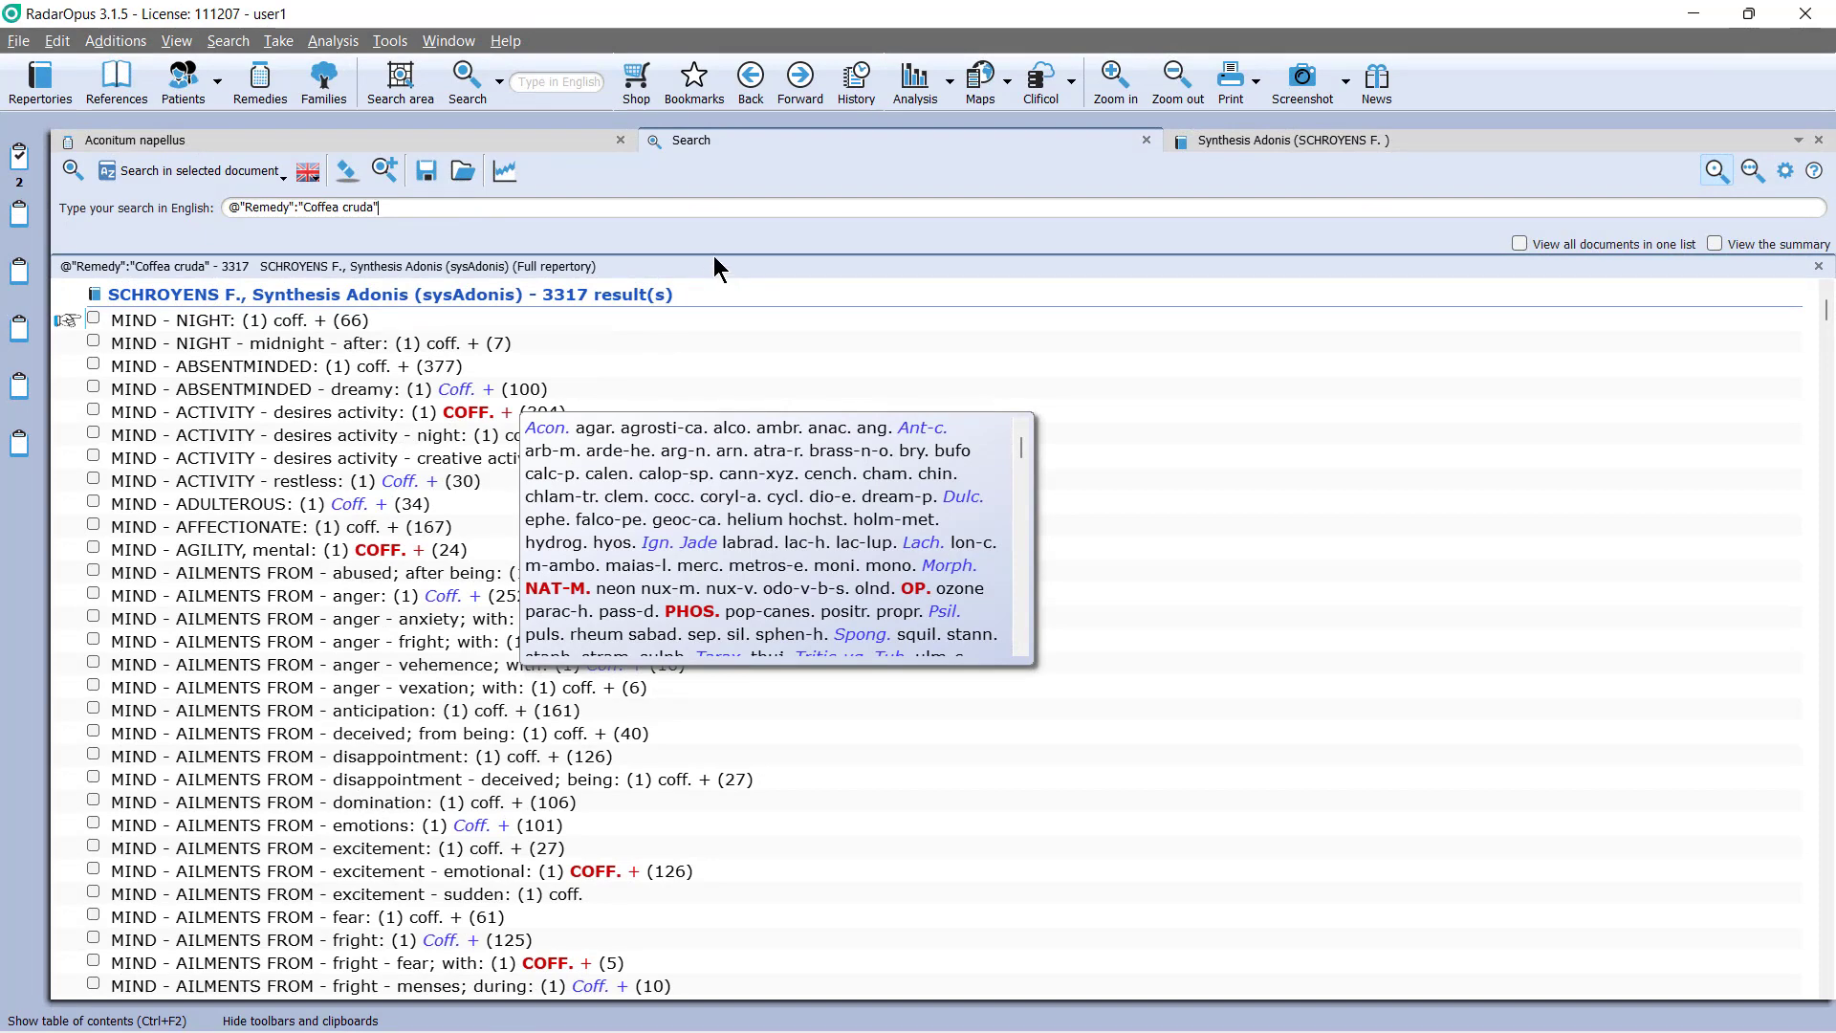
{"action": "left_click", "coordinate": [1234, 139]}
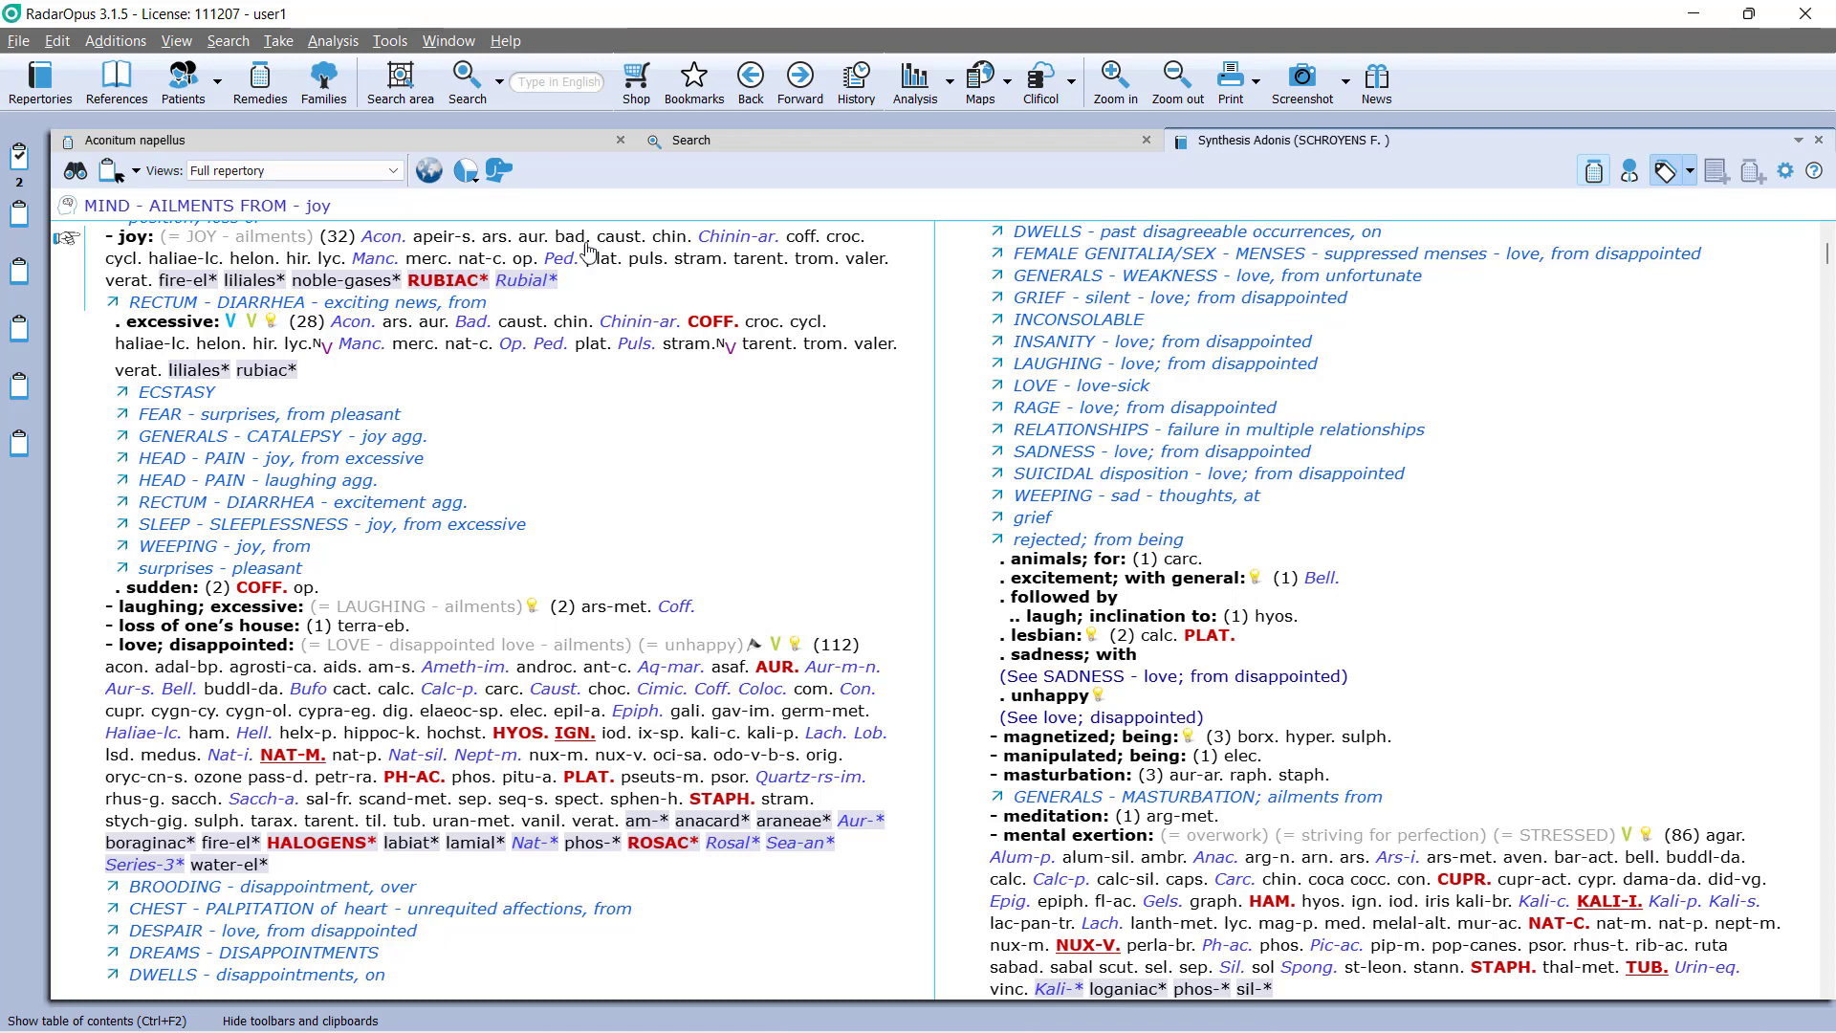
- Open the RadarOpus manual in the browser and page through its table of contents
{"action": "left_click", "coordinate": [504, 42]}
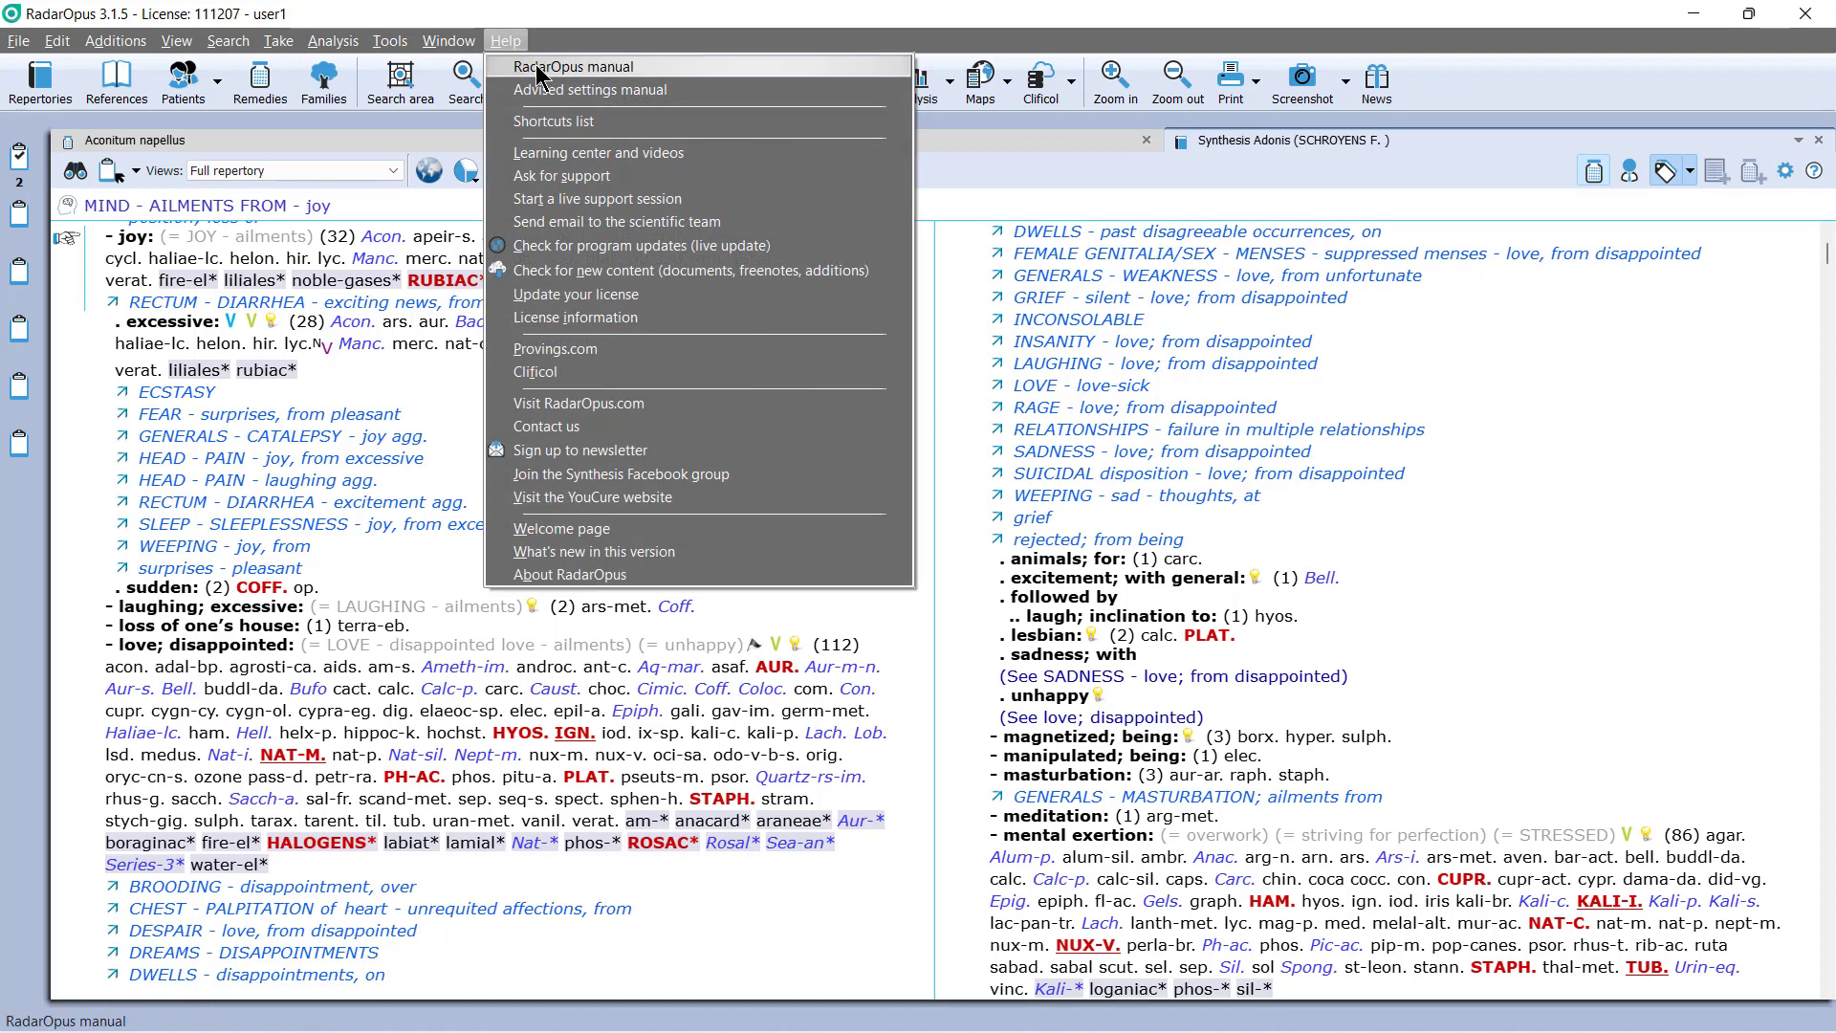
{"action": "left_click", "coordinate": [538, 69]}
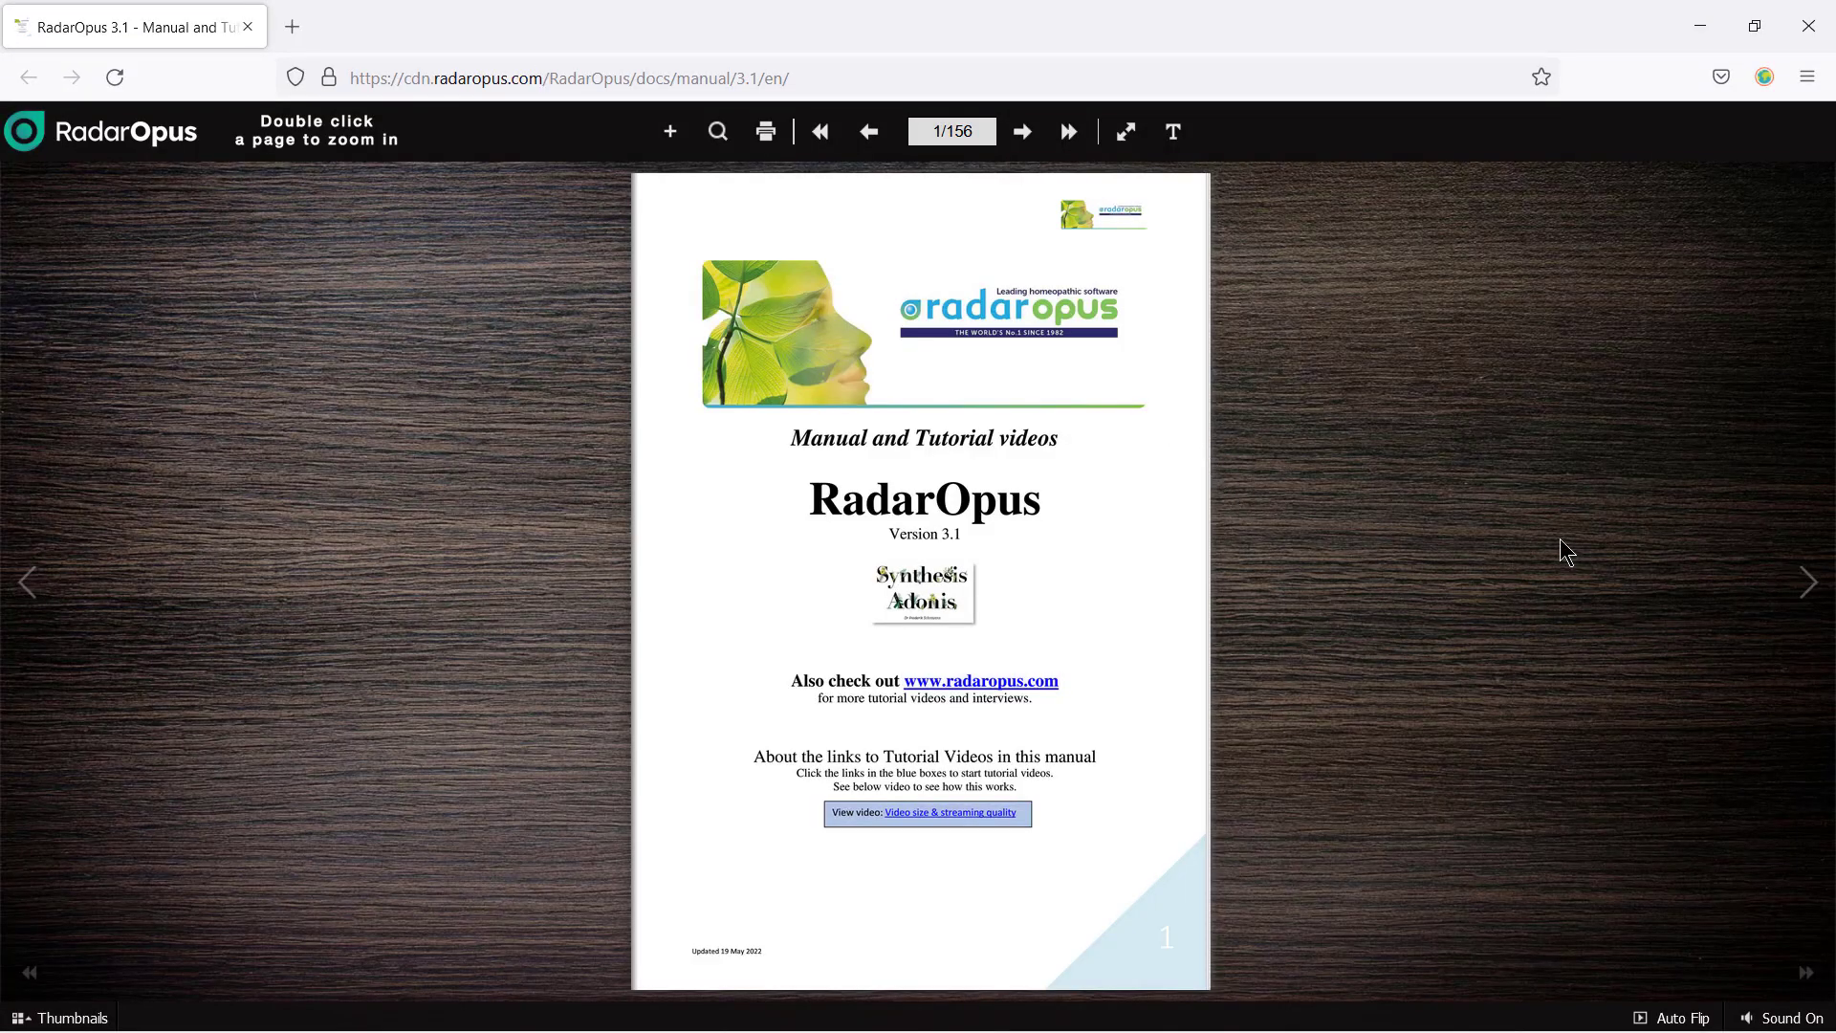
{"action": "left_click", "coordinate": [1808, 585]}
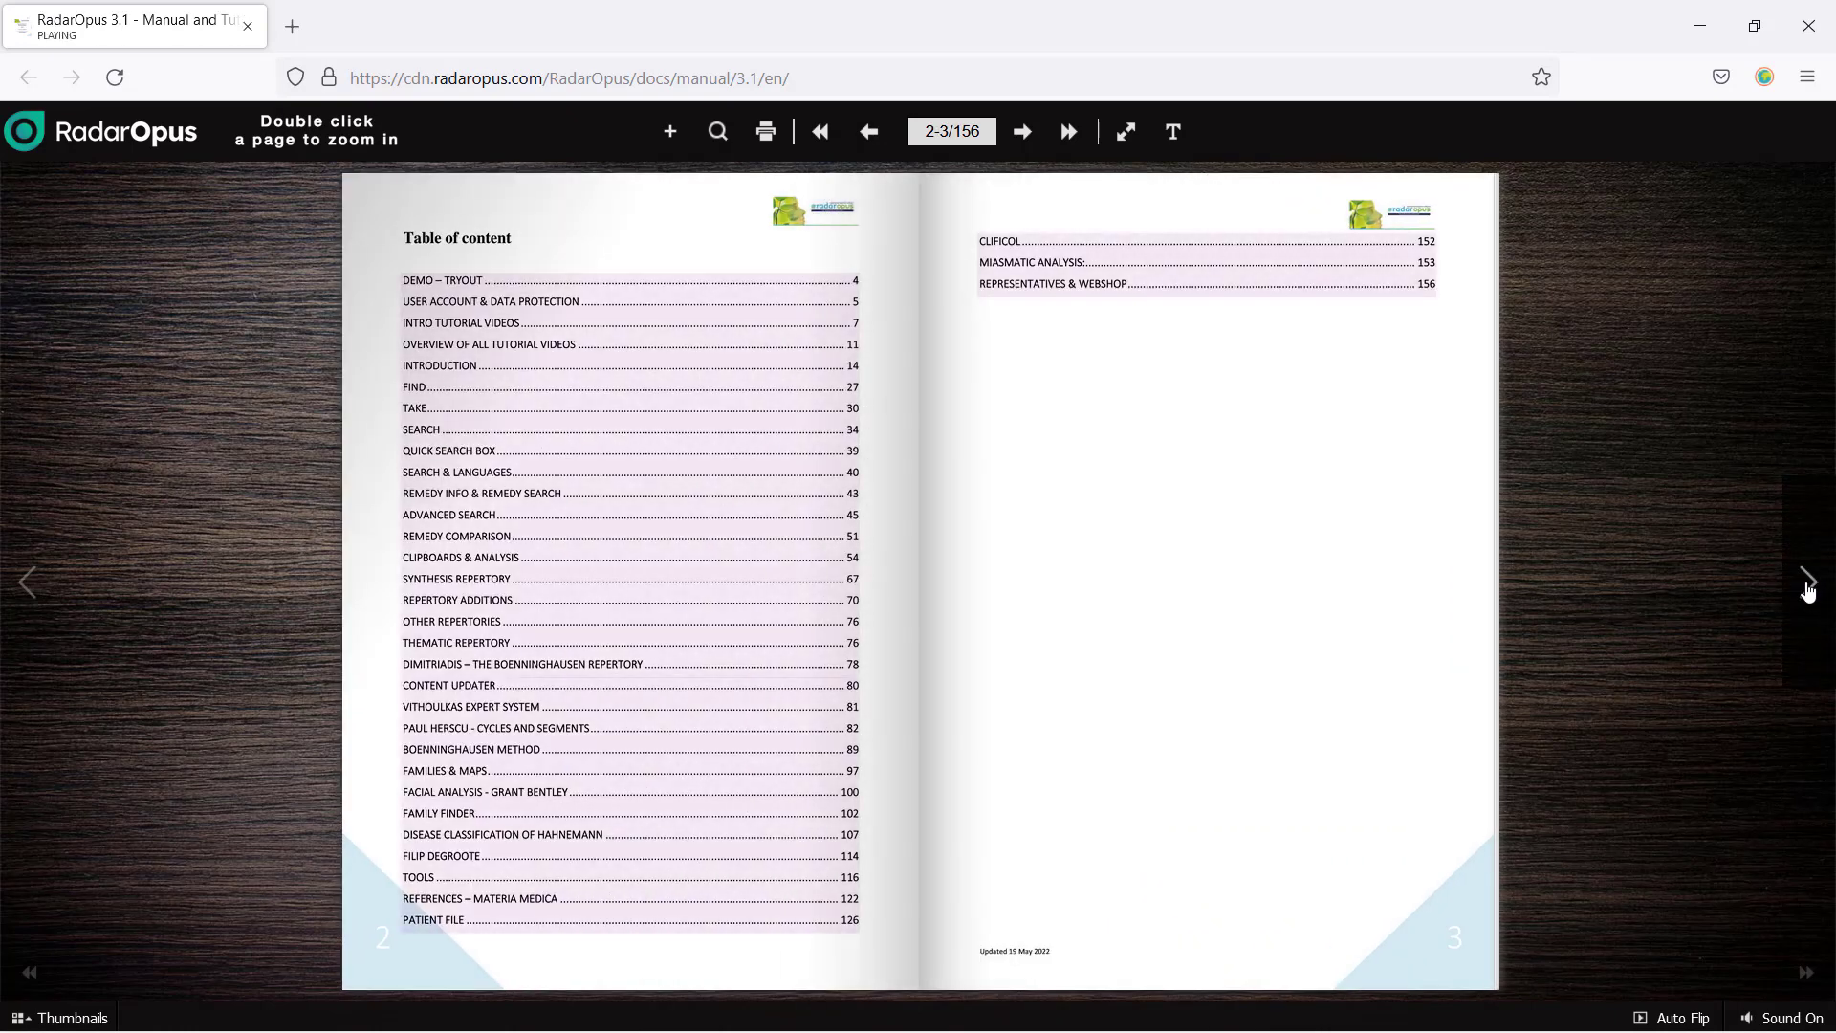
{"action": "left_click", "coordinate": [1808, 585]}
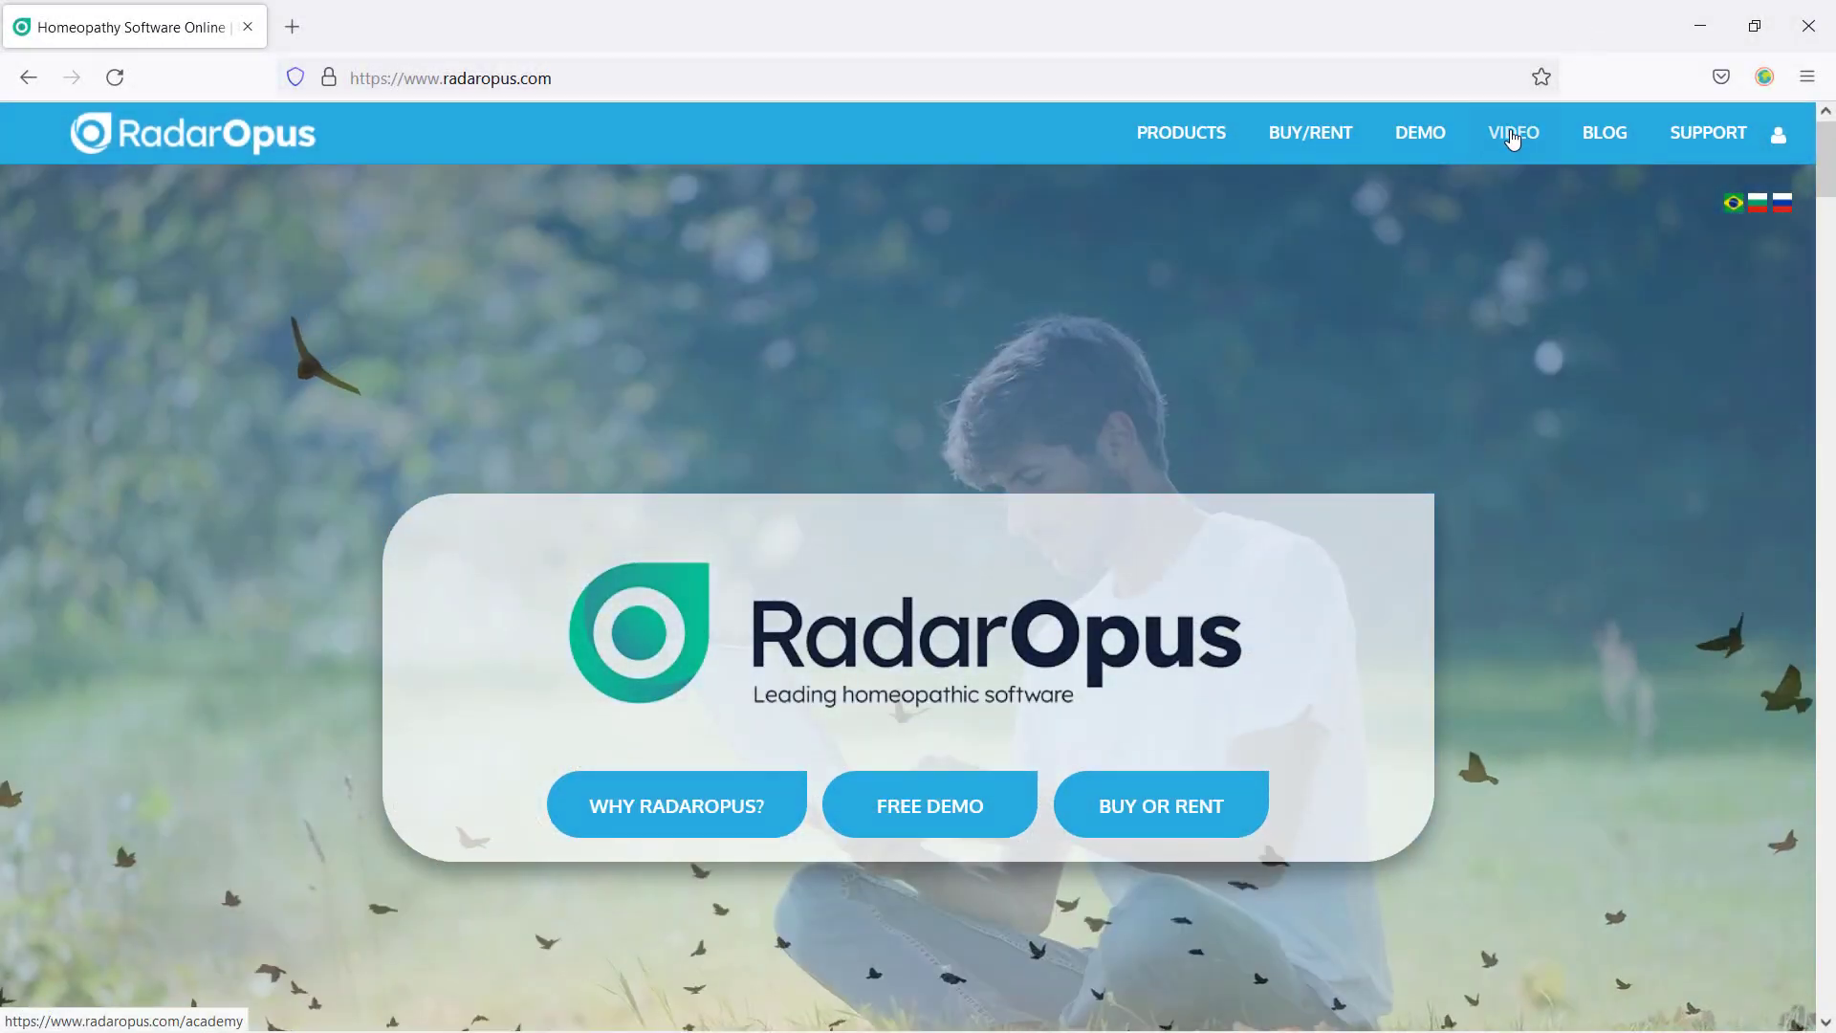
- Open the video academy on the RadarOpus website and look through the courses offered
{"action": "left_click", "coordinate": [1513, 135]}
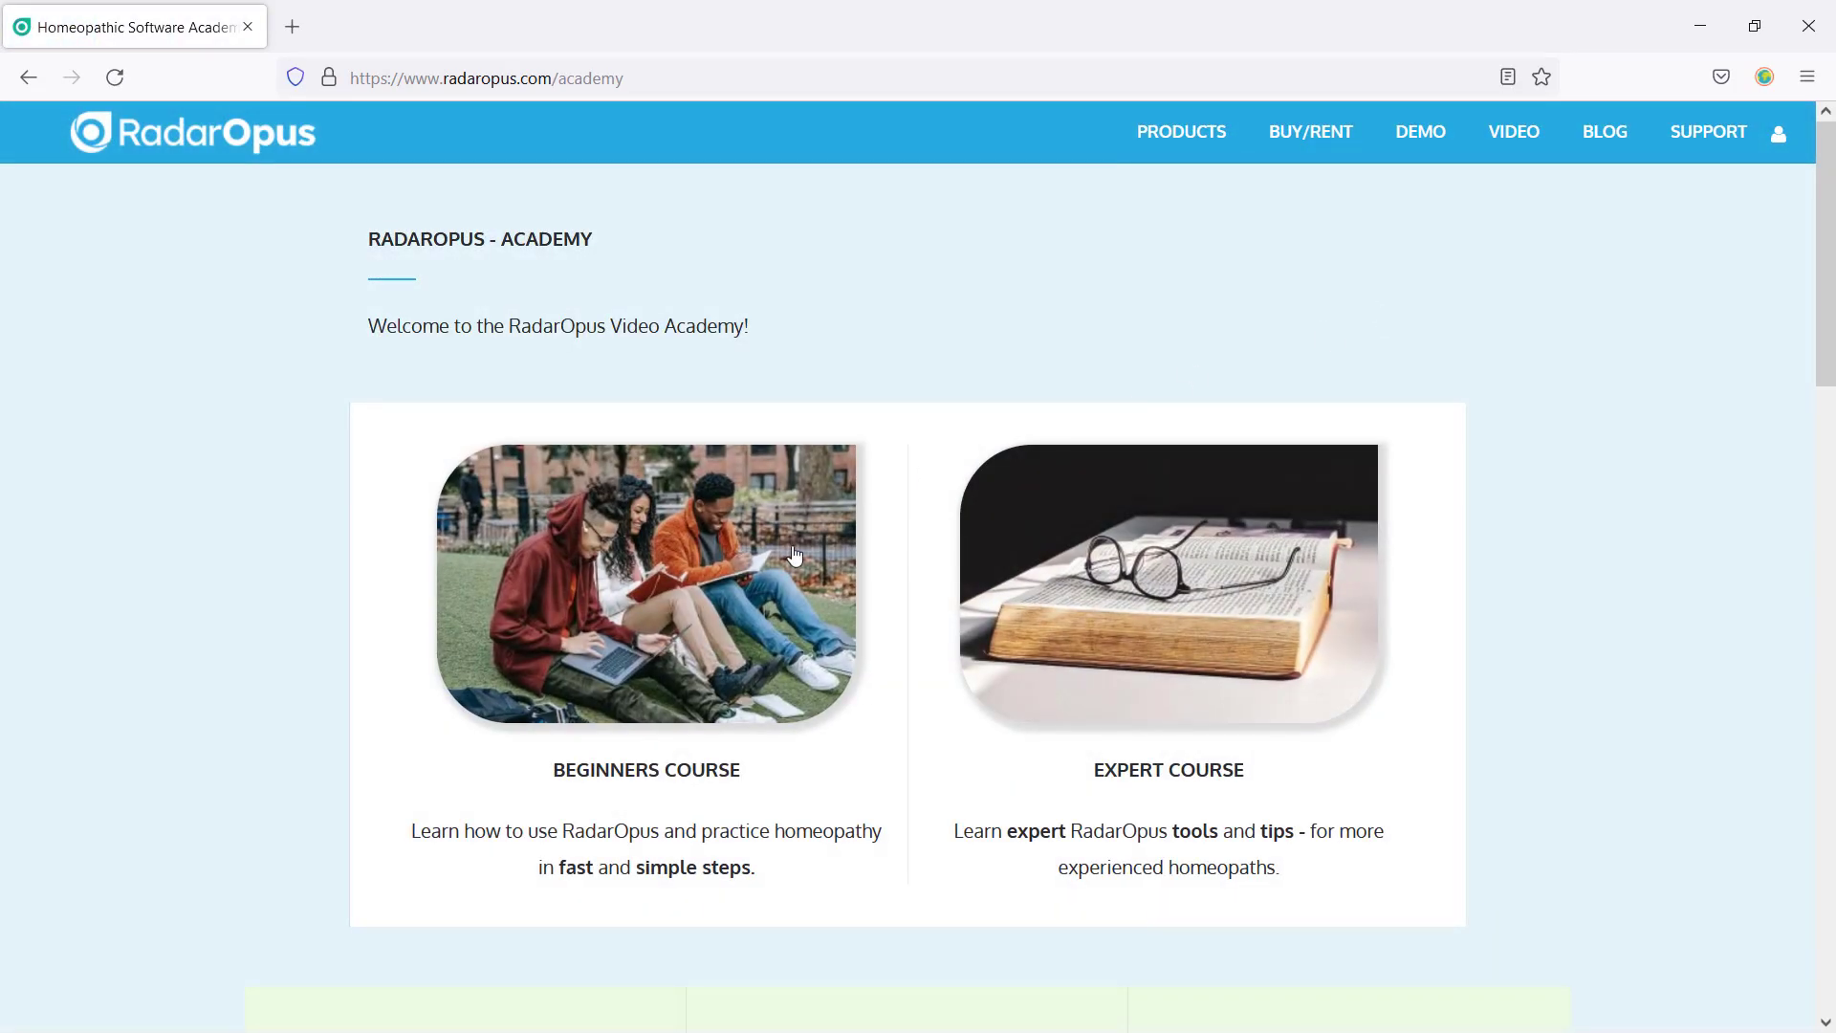
{"action": "scroll", "coordinate": [795, 555], "scroll_direction": "down", "scroll_amount": 3}
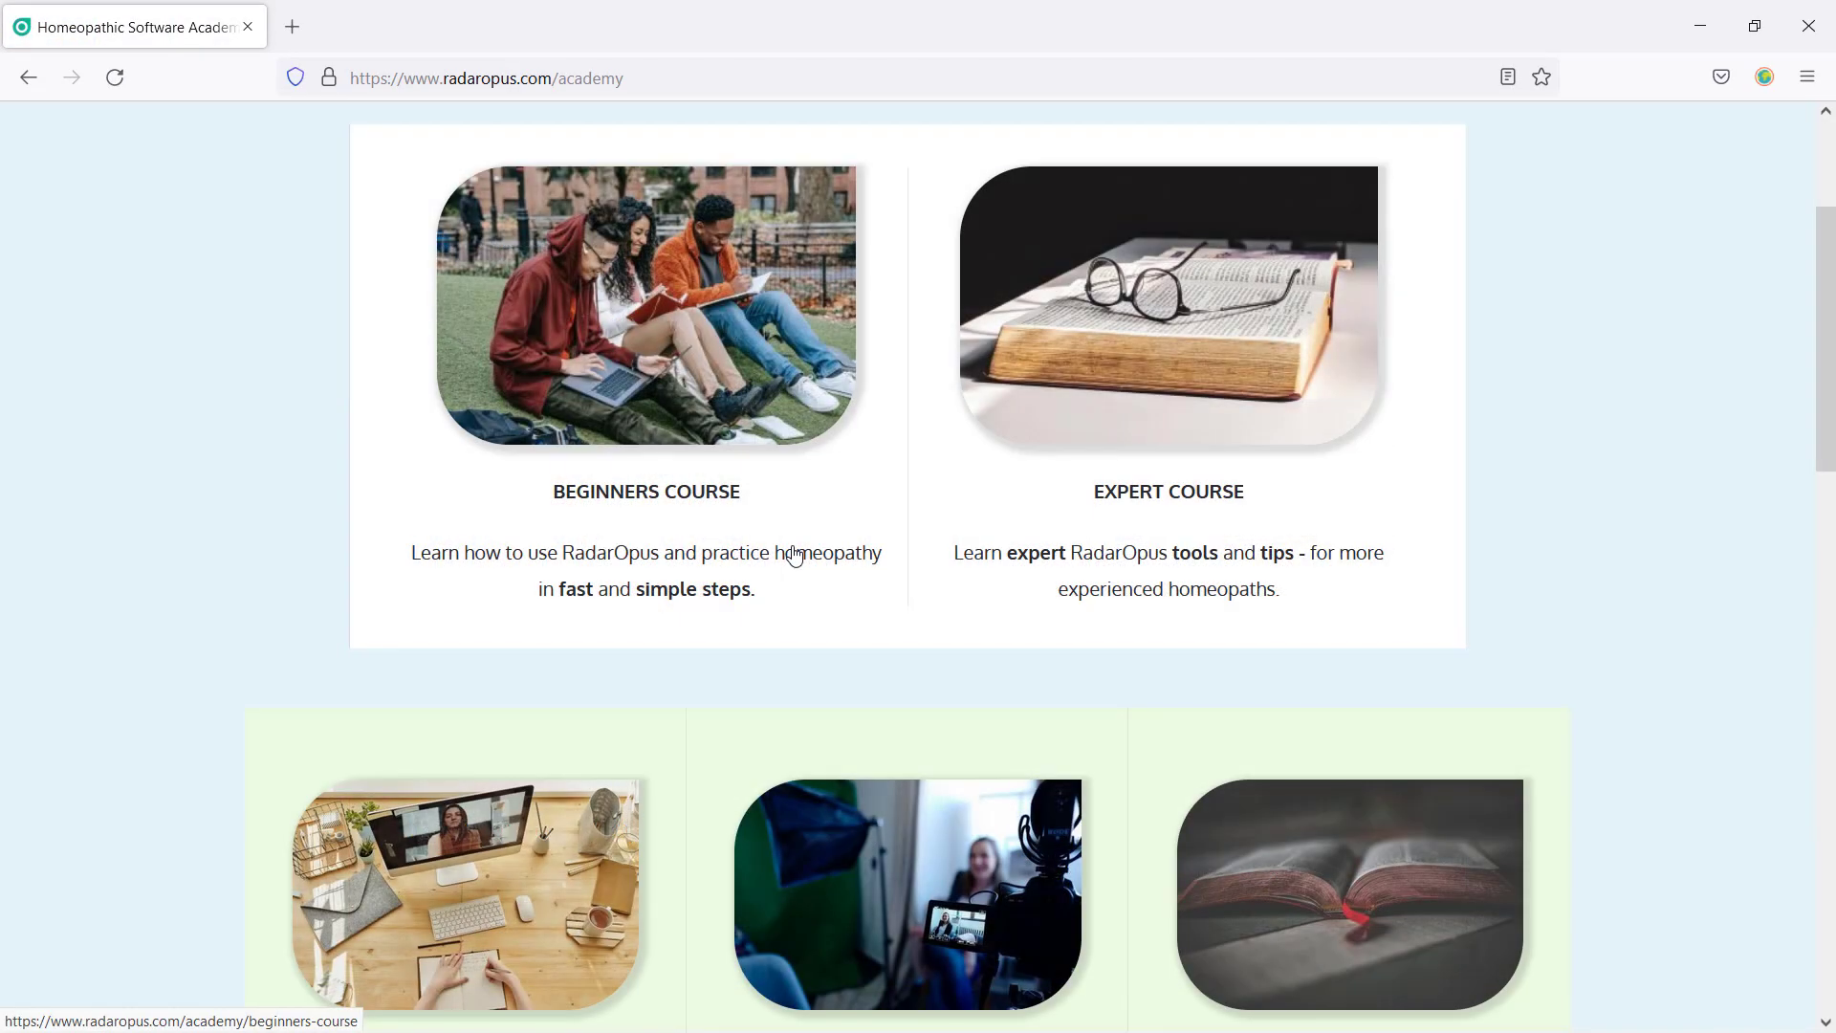
{"action": "scroll", "coordinate": [795, 554], "scroll_direction": "down", "scroll_amount": 3}
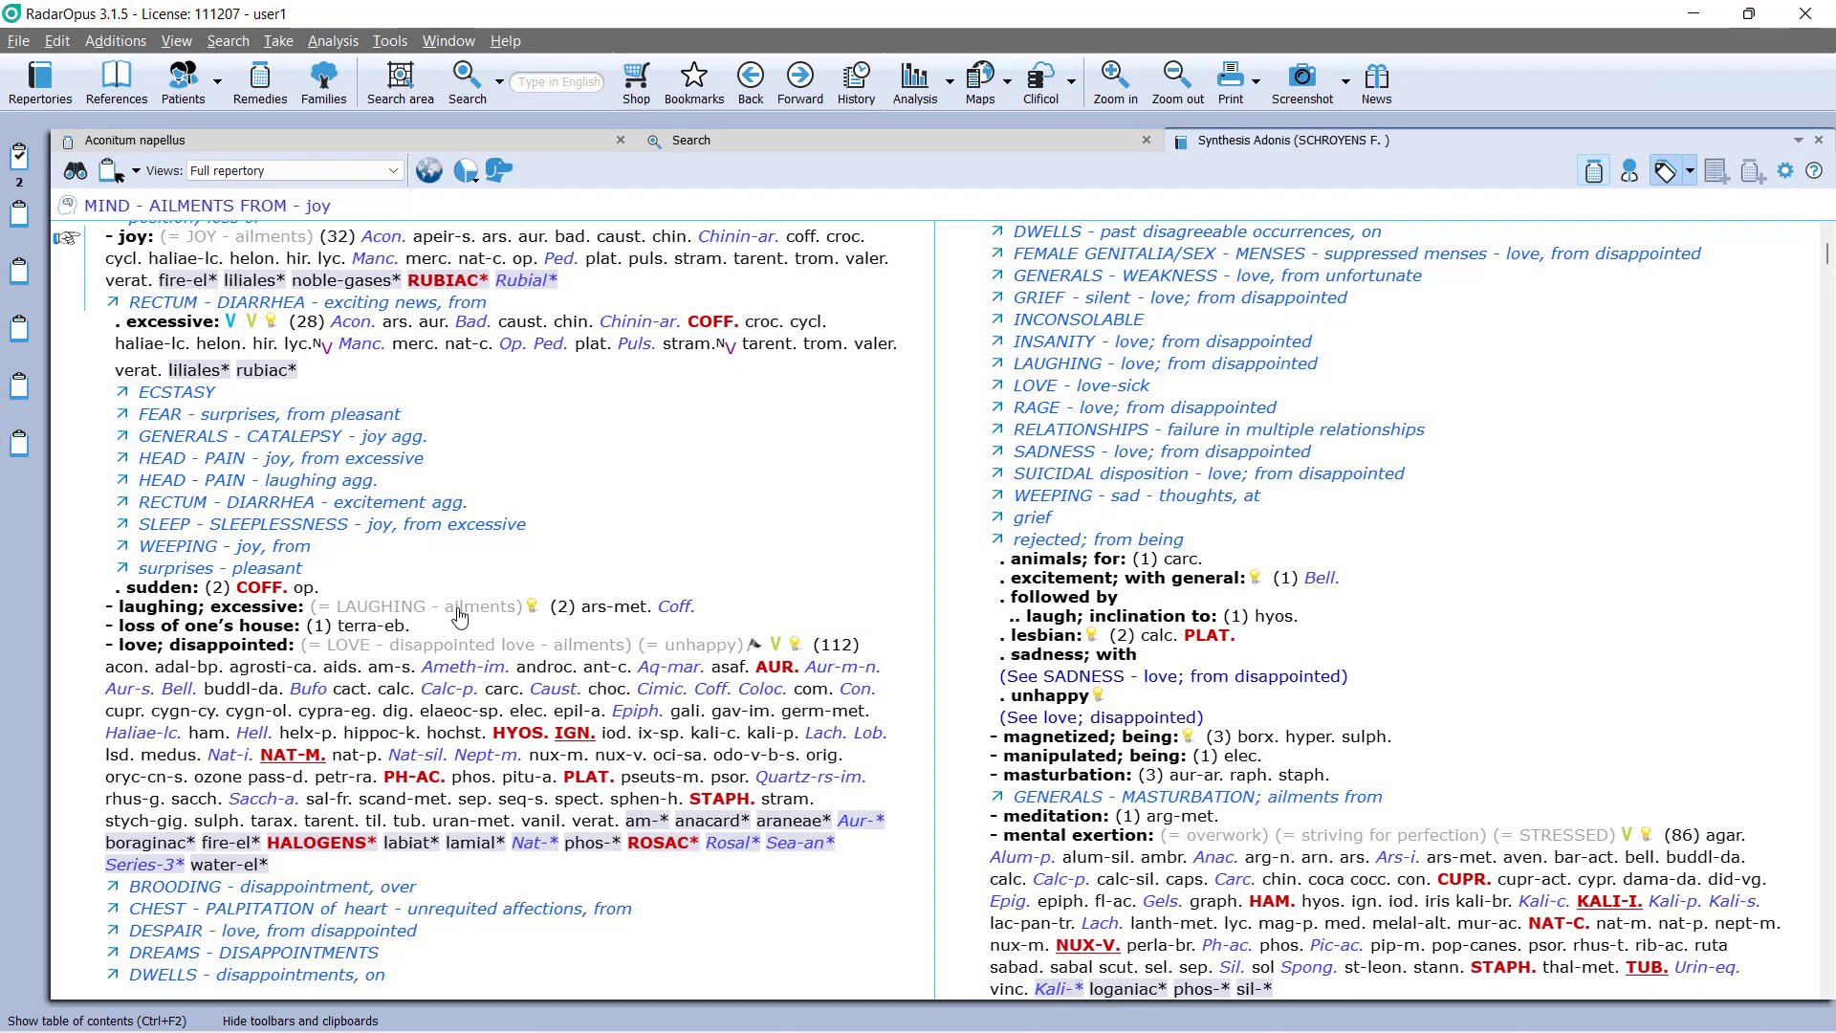
- Show the Assistant help for the repertory window, widen its pane, and close it again
{"action": "left_click", "coordinate": [1815, 170]}
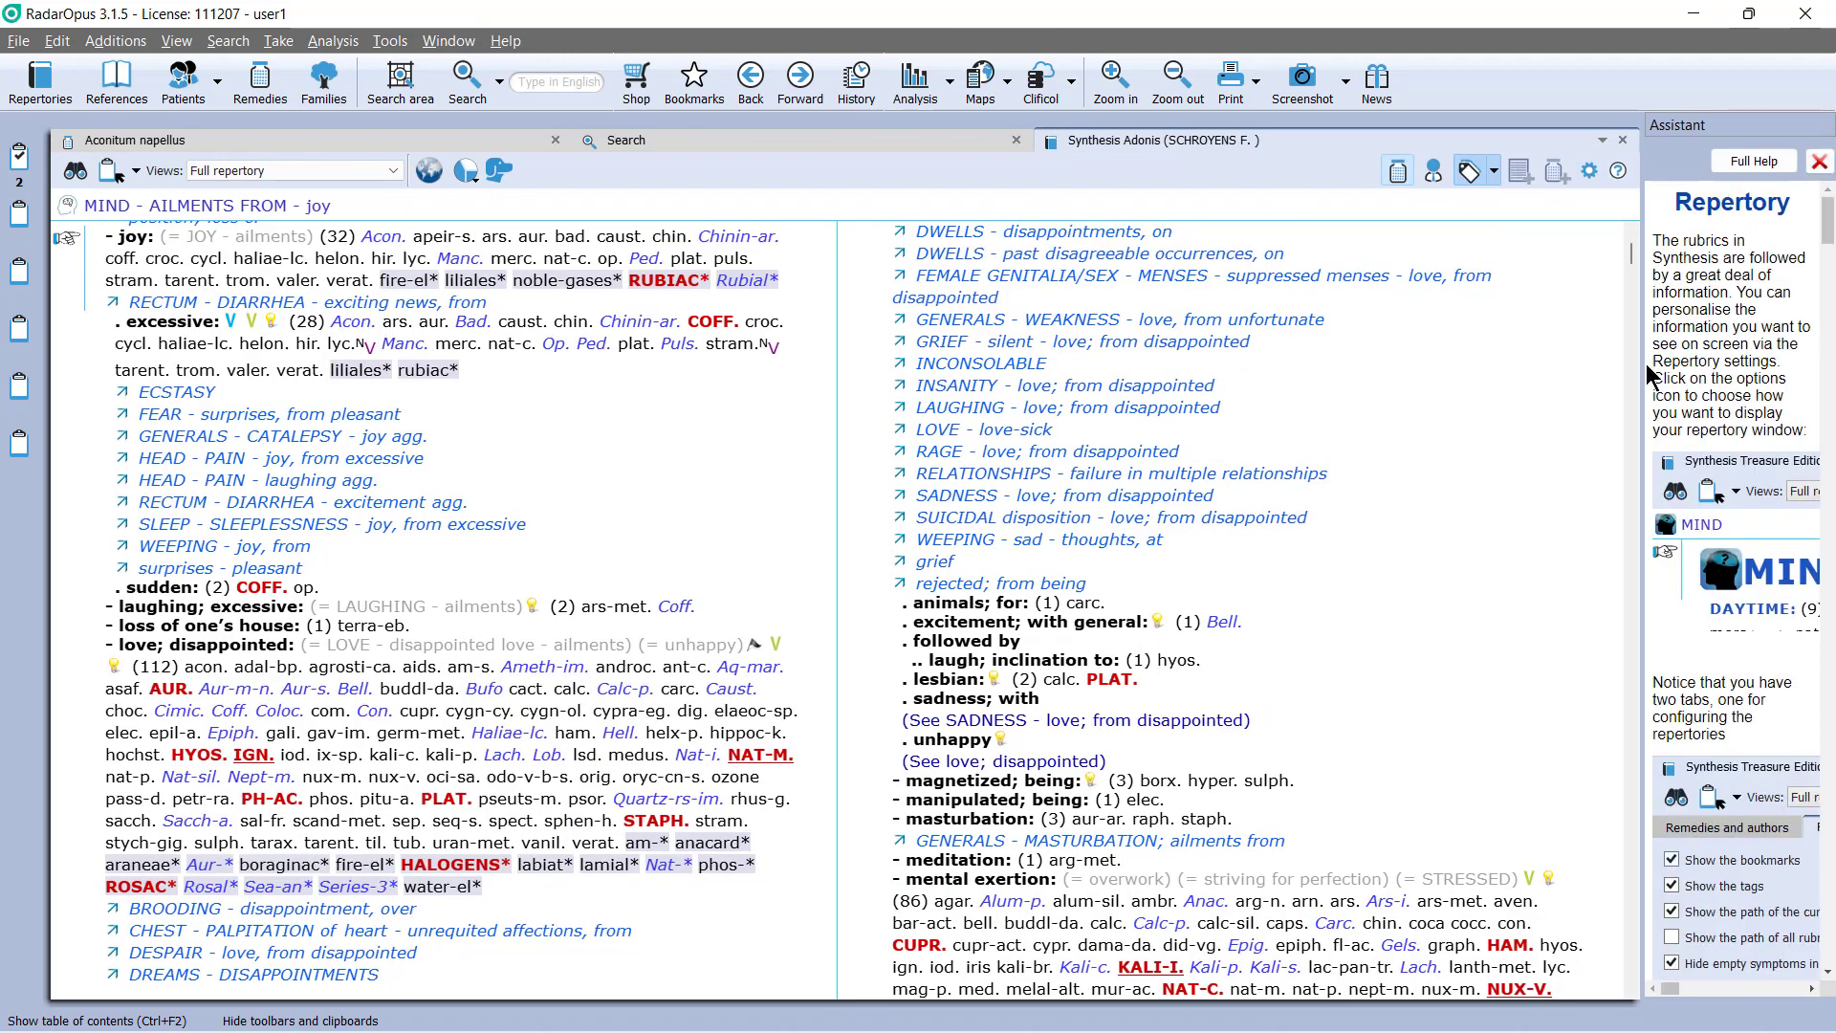
{"action": "left_click_drag", "start_coordinate": [1643, 375], "coordinate": [1284, 449]}
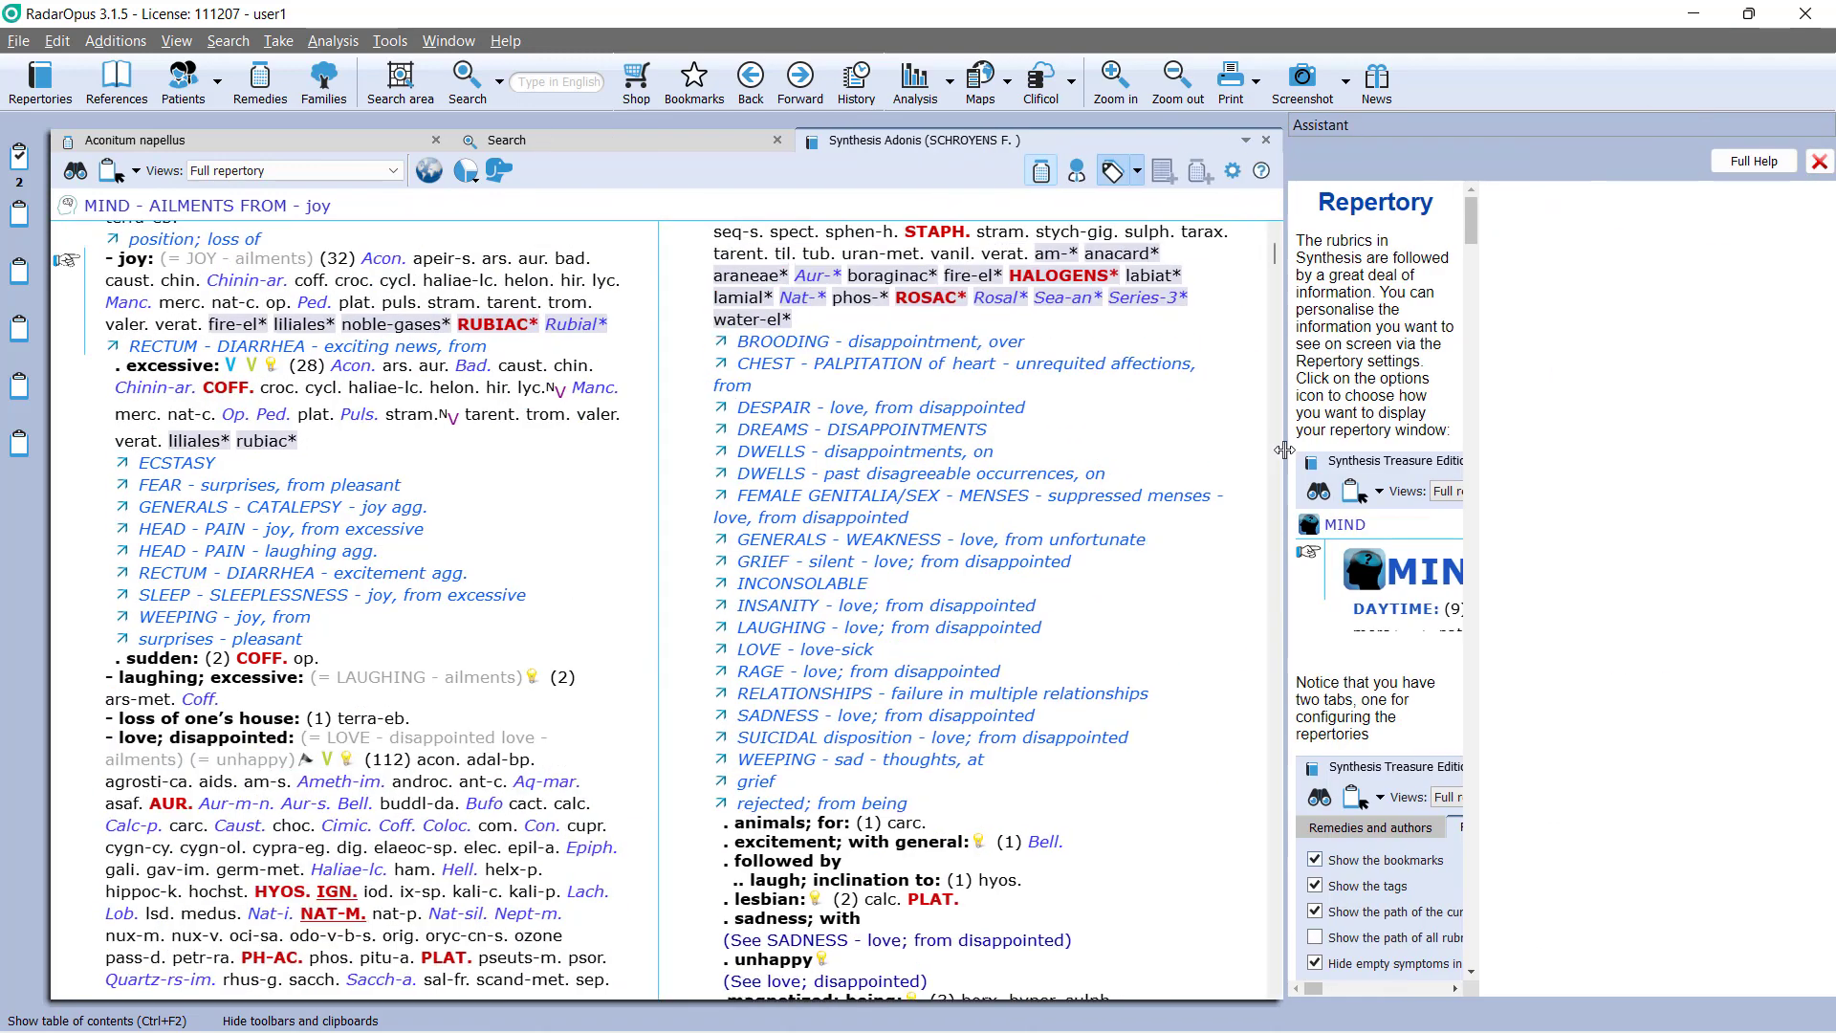
{"action": "left_click", "coordinate": [1820, 162]}
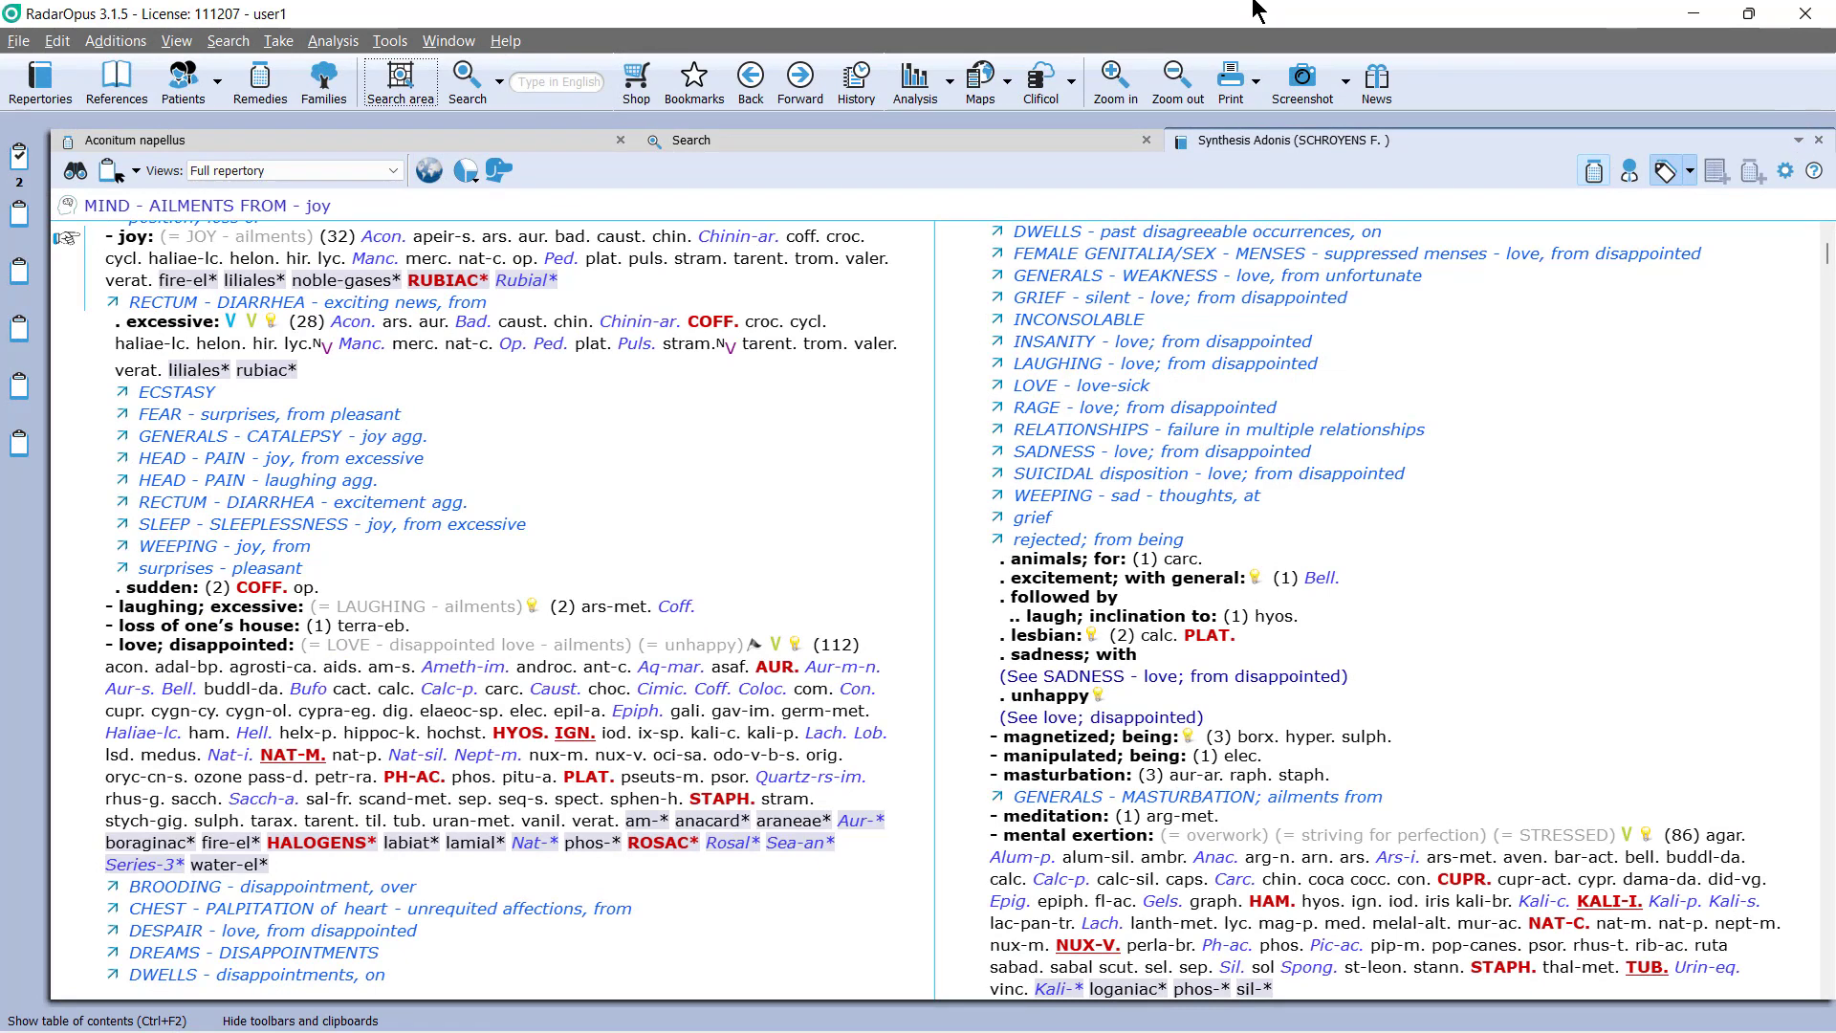
- Open the Backup assistant to view its data selection and reminder options, and close it without backing up
{"action": "left_click", "coordinate": [389, 42]}
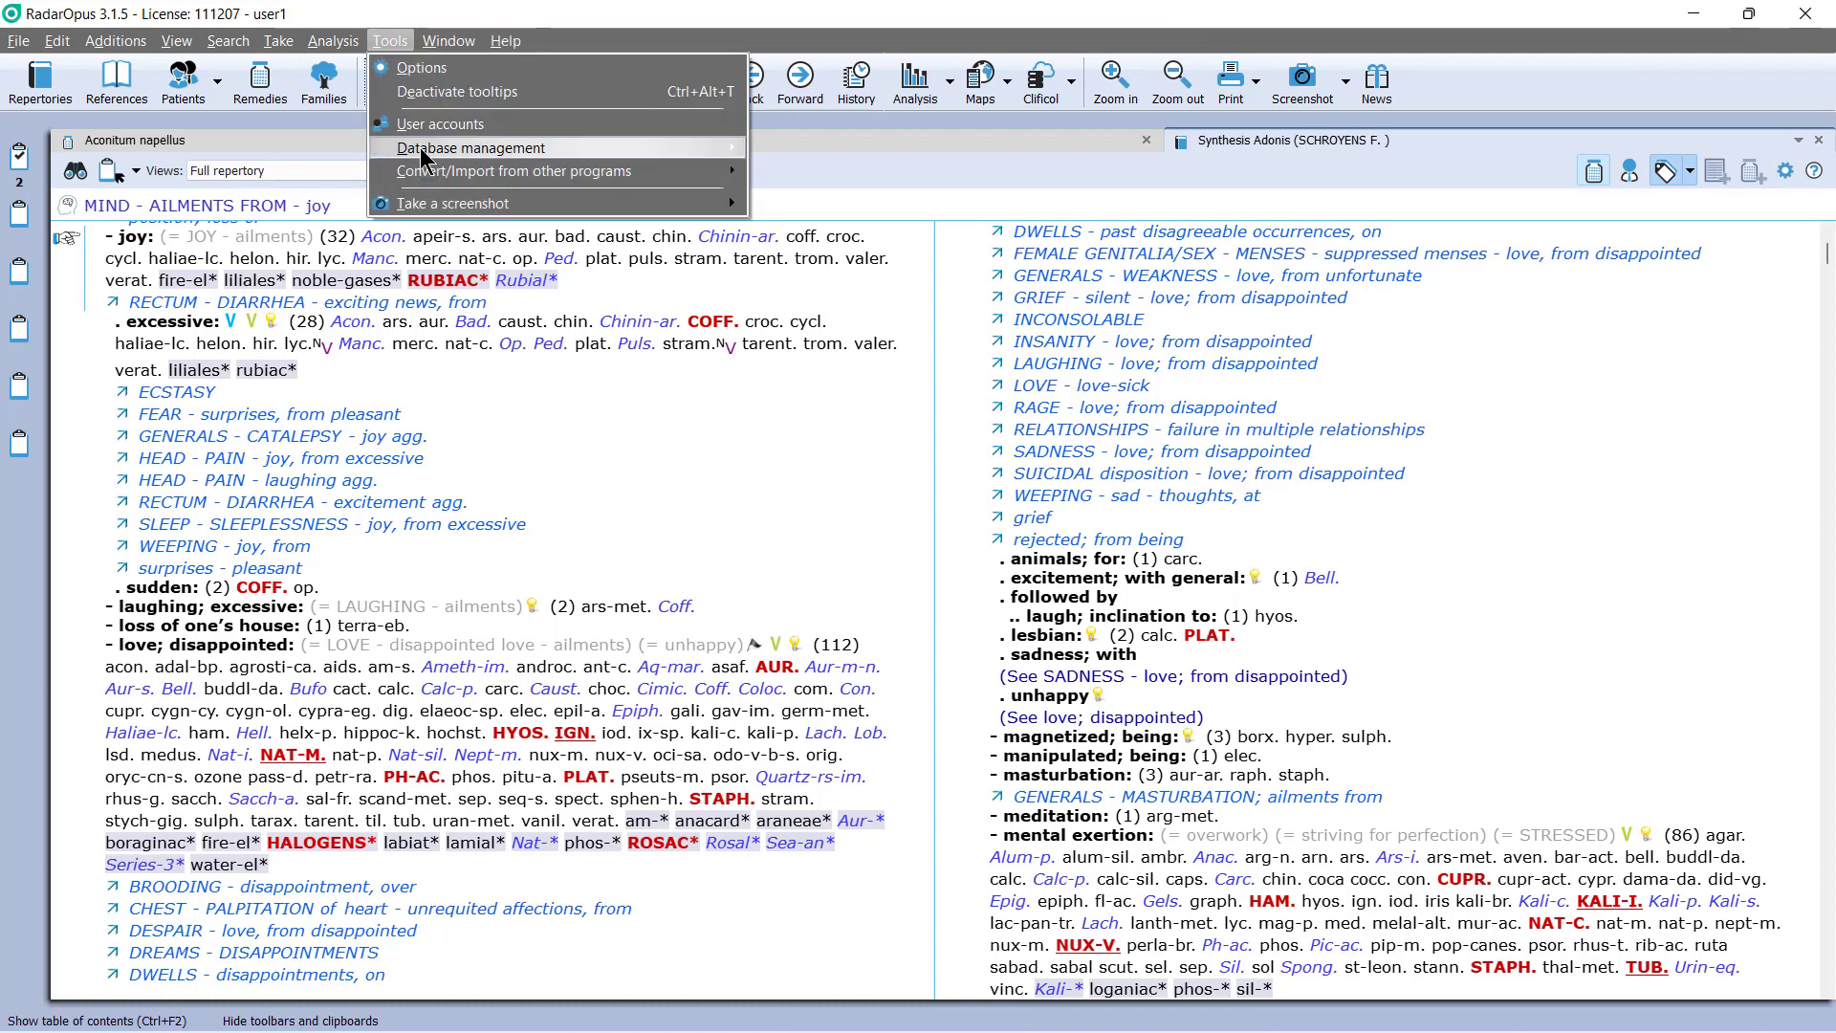
{"action": "mouse_move", "coordinate": [432, 158]}
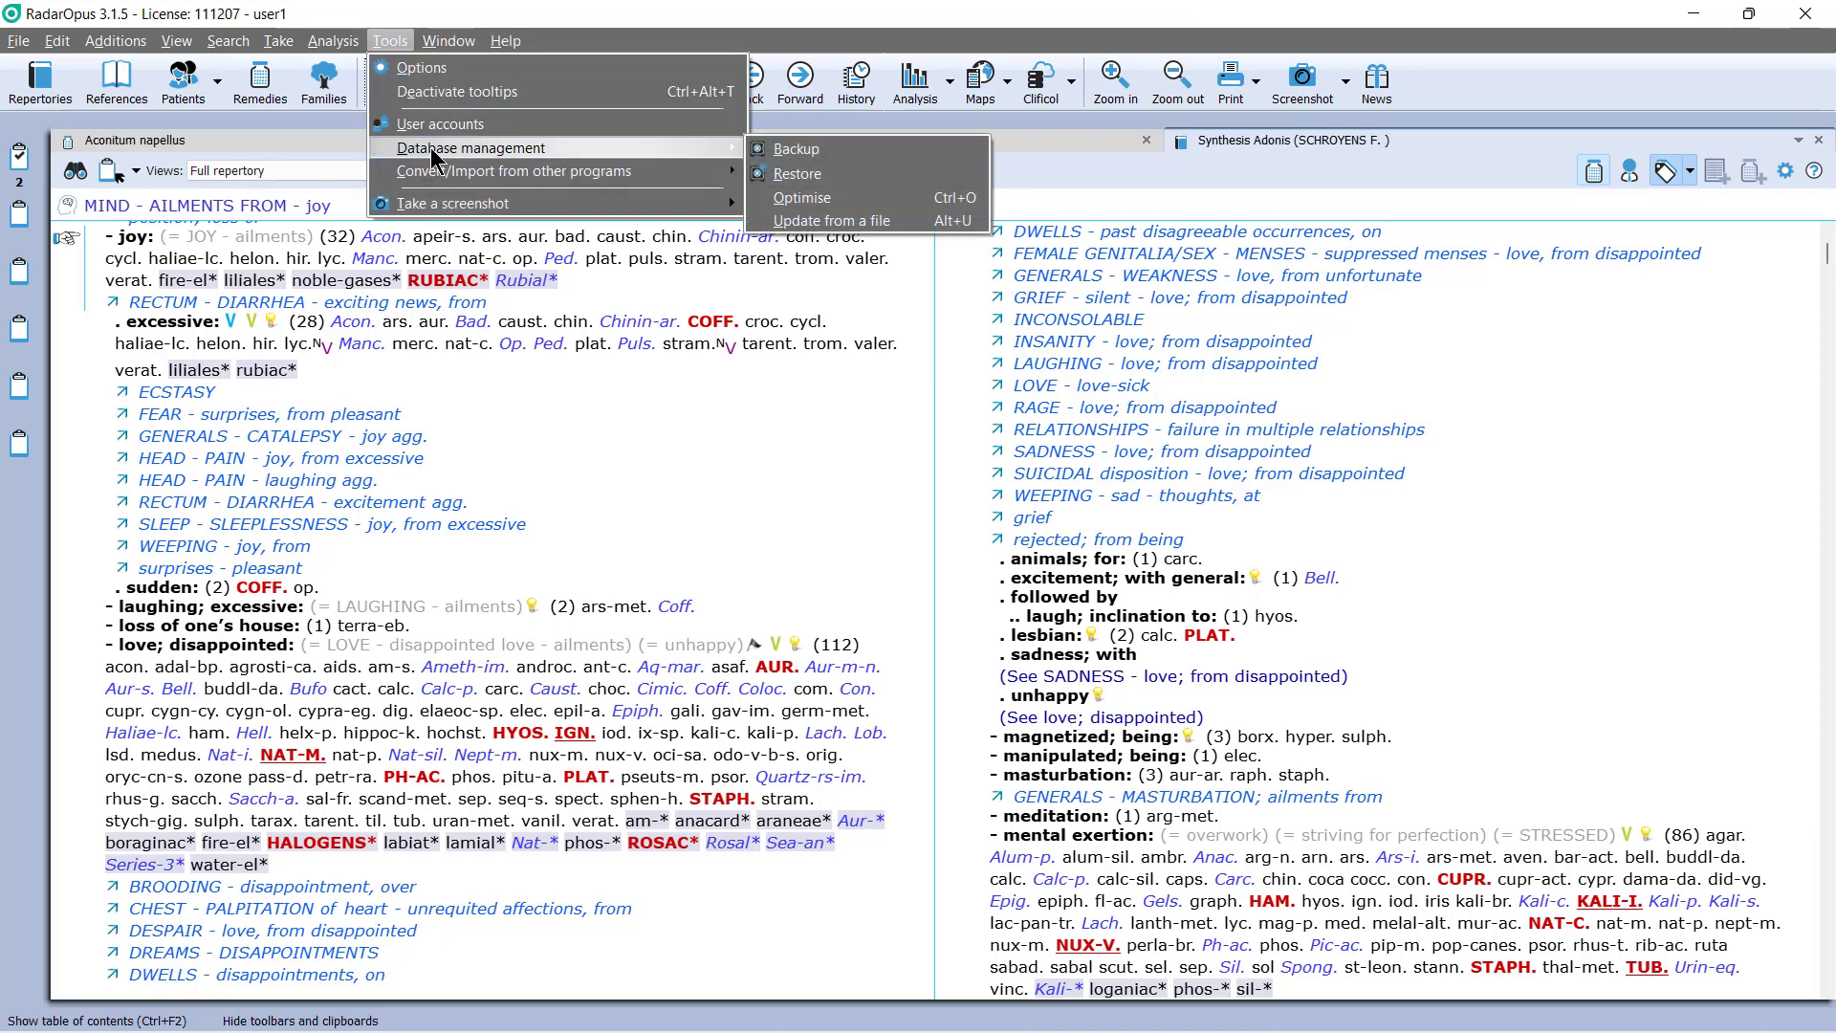
{"action": "left_click", "coordinate": [784, 146]}
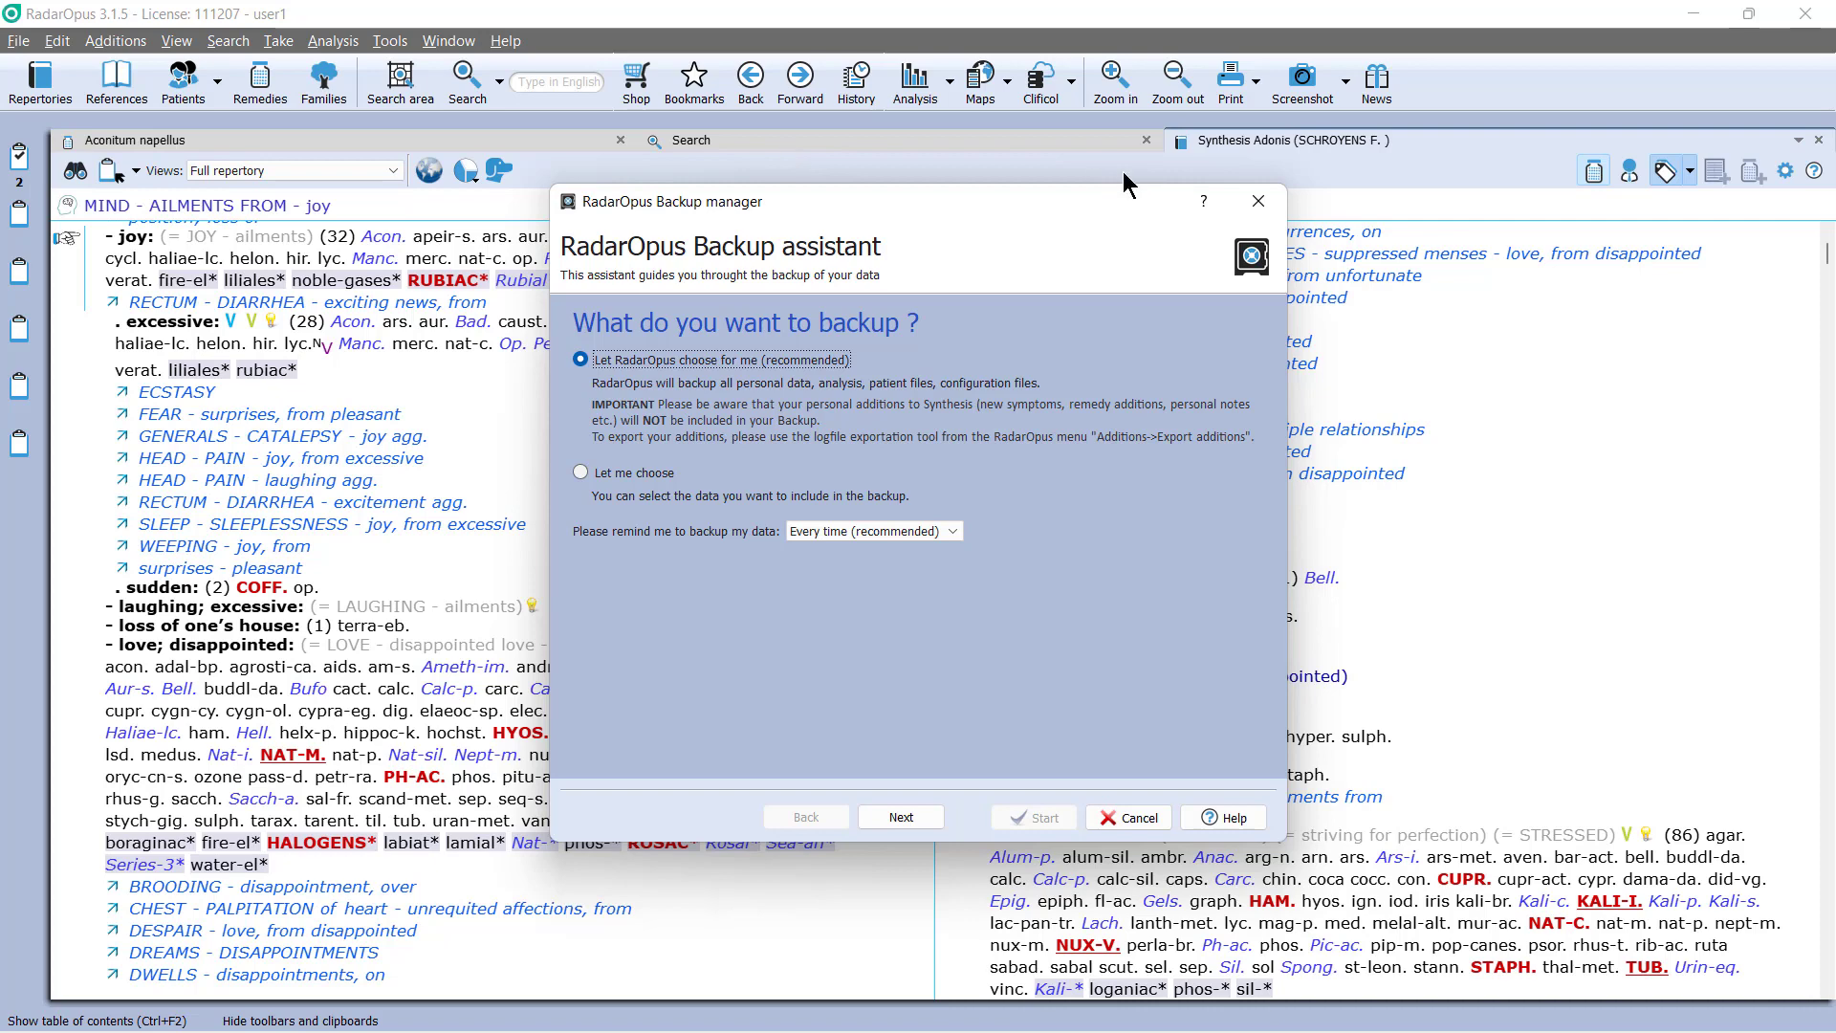
{"action": "left_click", "coordinate": [1258, 200]}
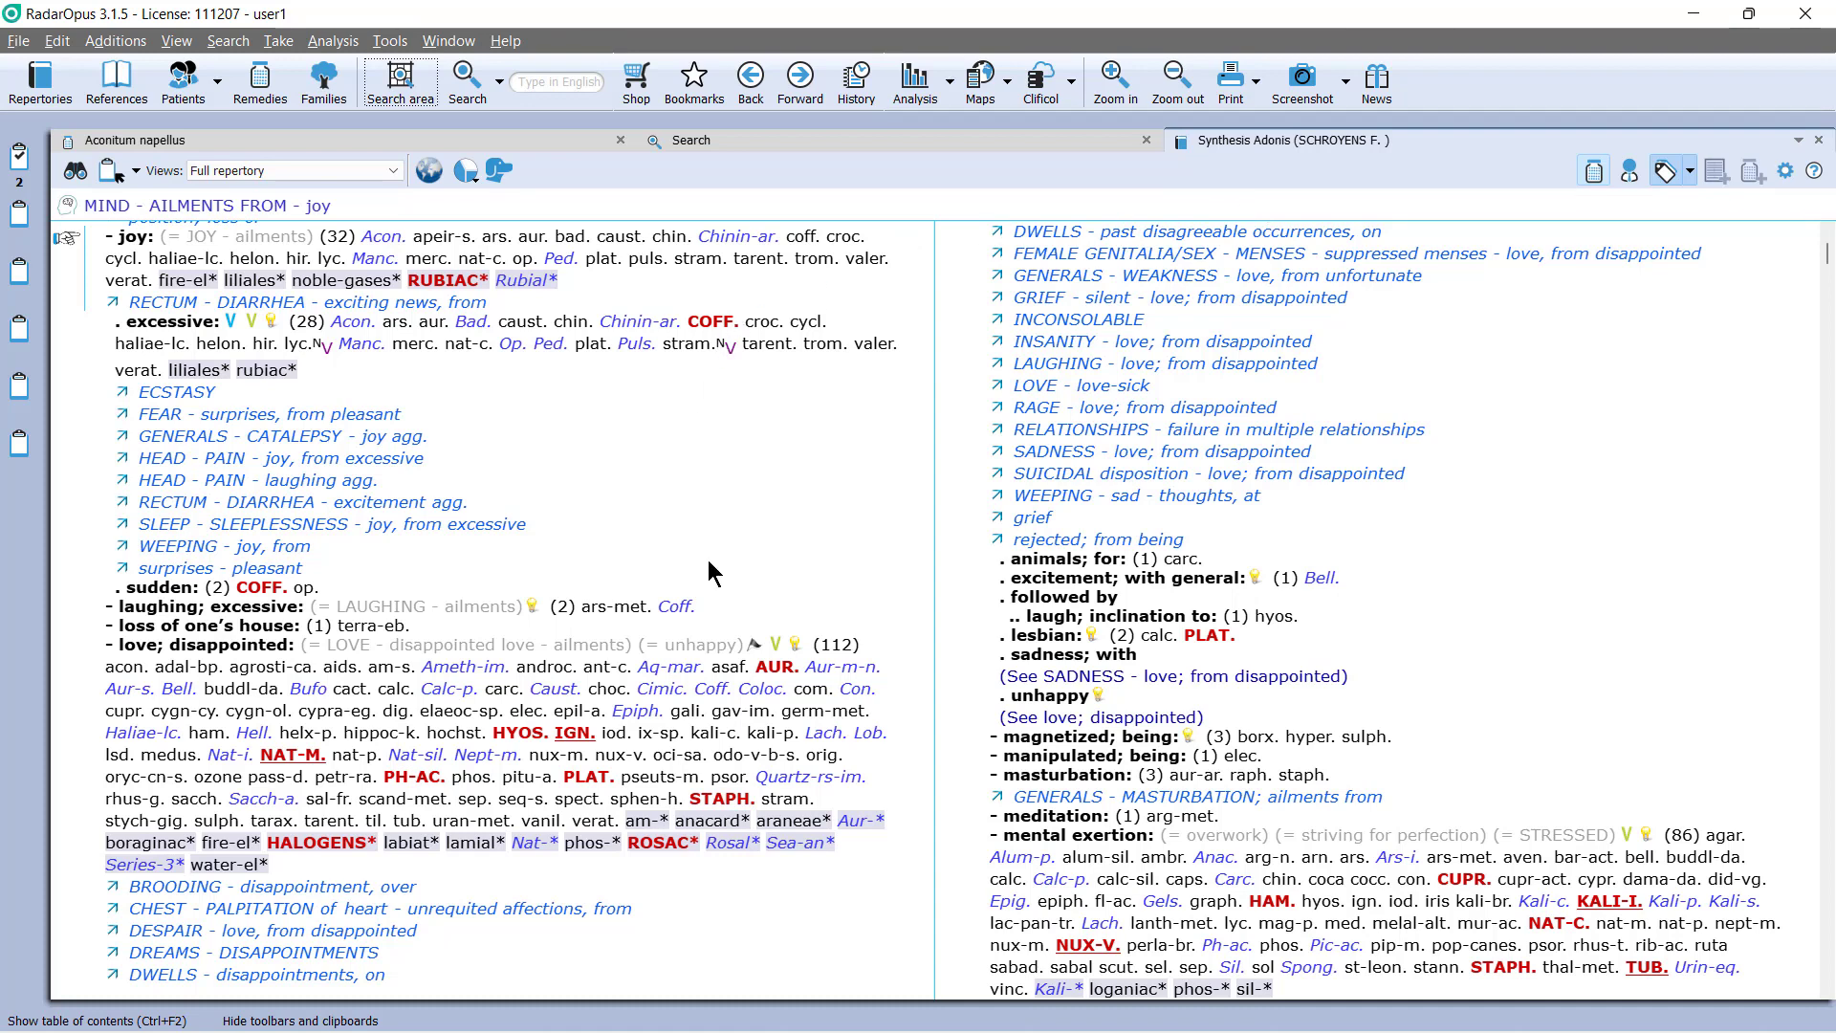
- Go to the Personal chapter of Synthesis Adonis and browse back into the final rubrics of the Generals chapter
{"action": "left_click", "coordinate": [71, 169]}
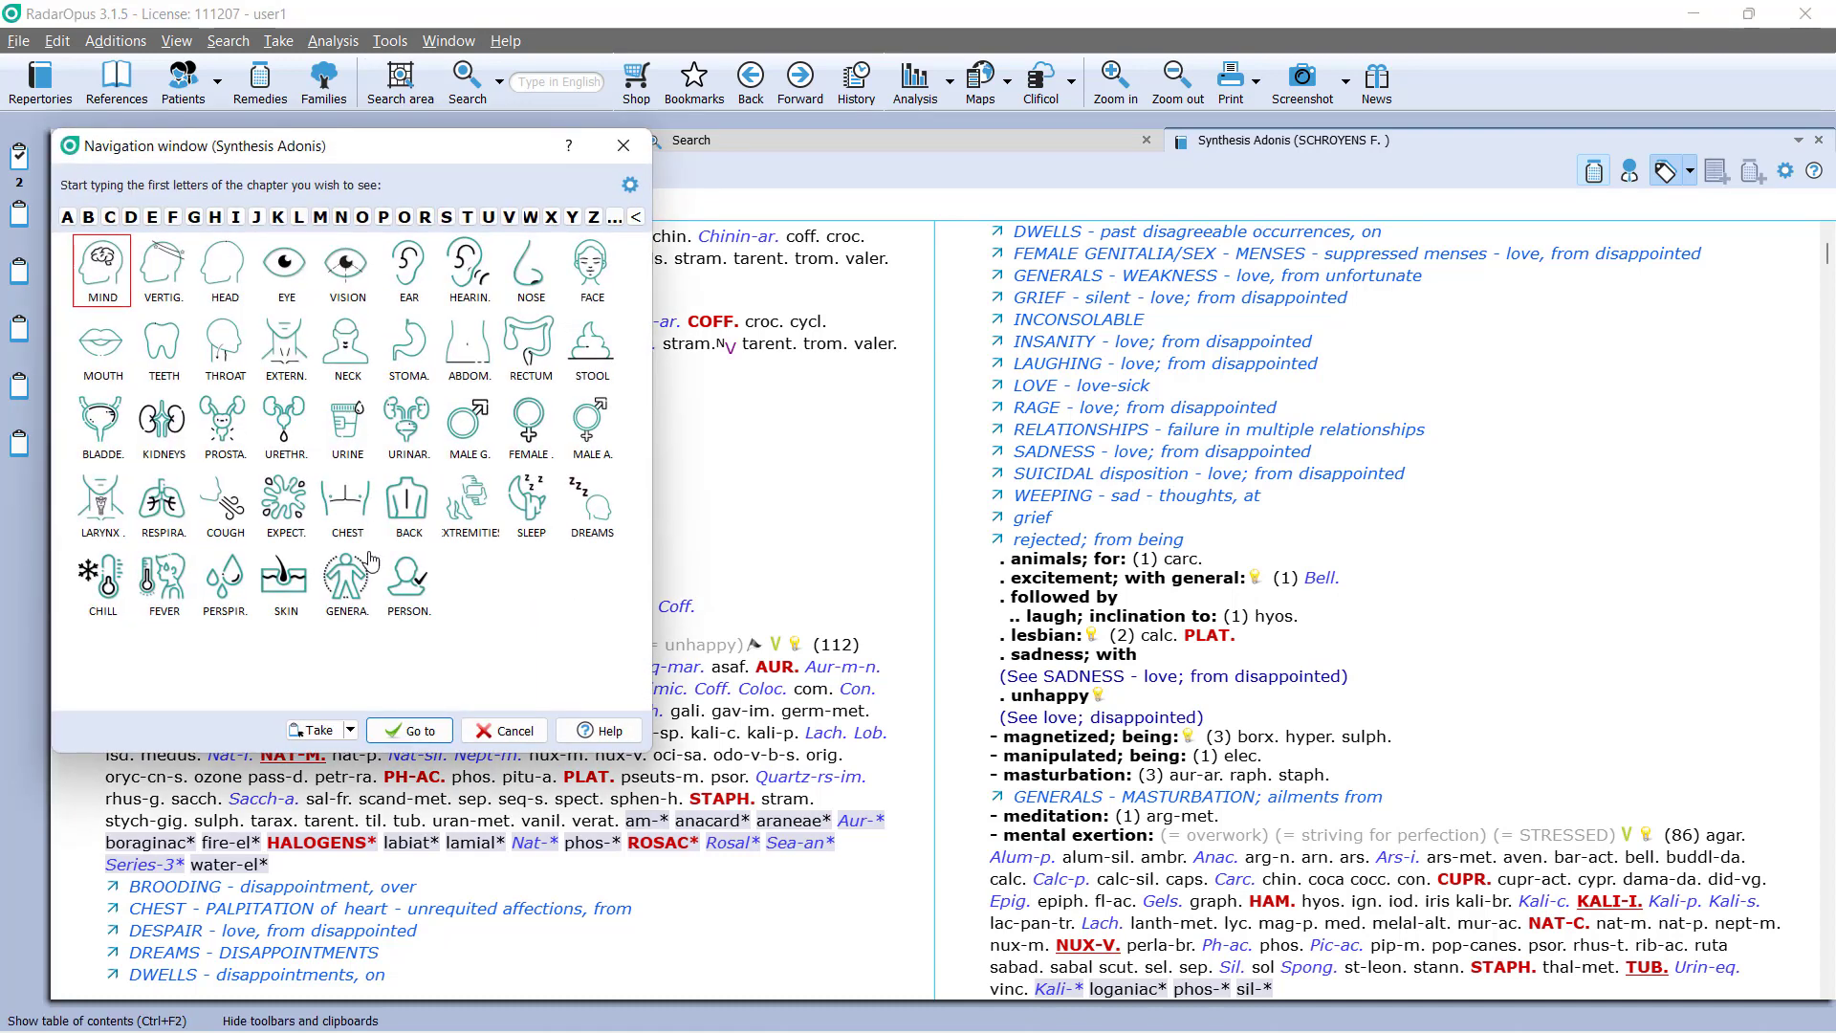
{"action": "double_click", "coordinate": [412, 586]}
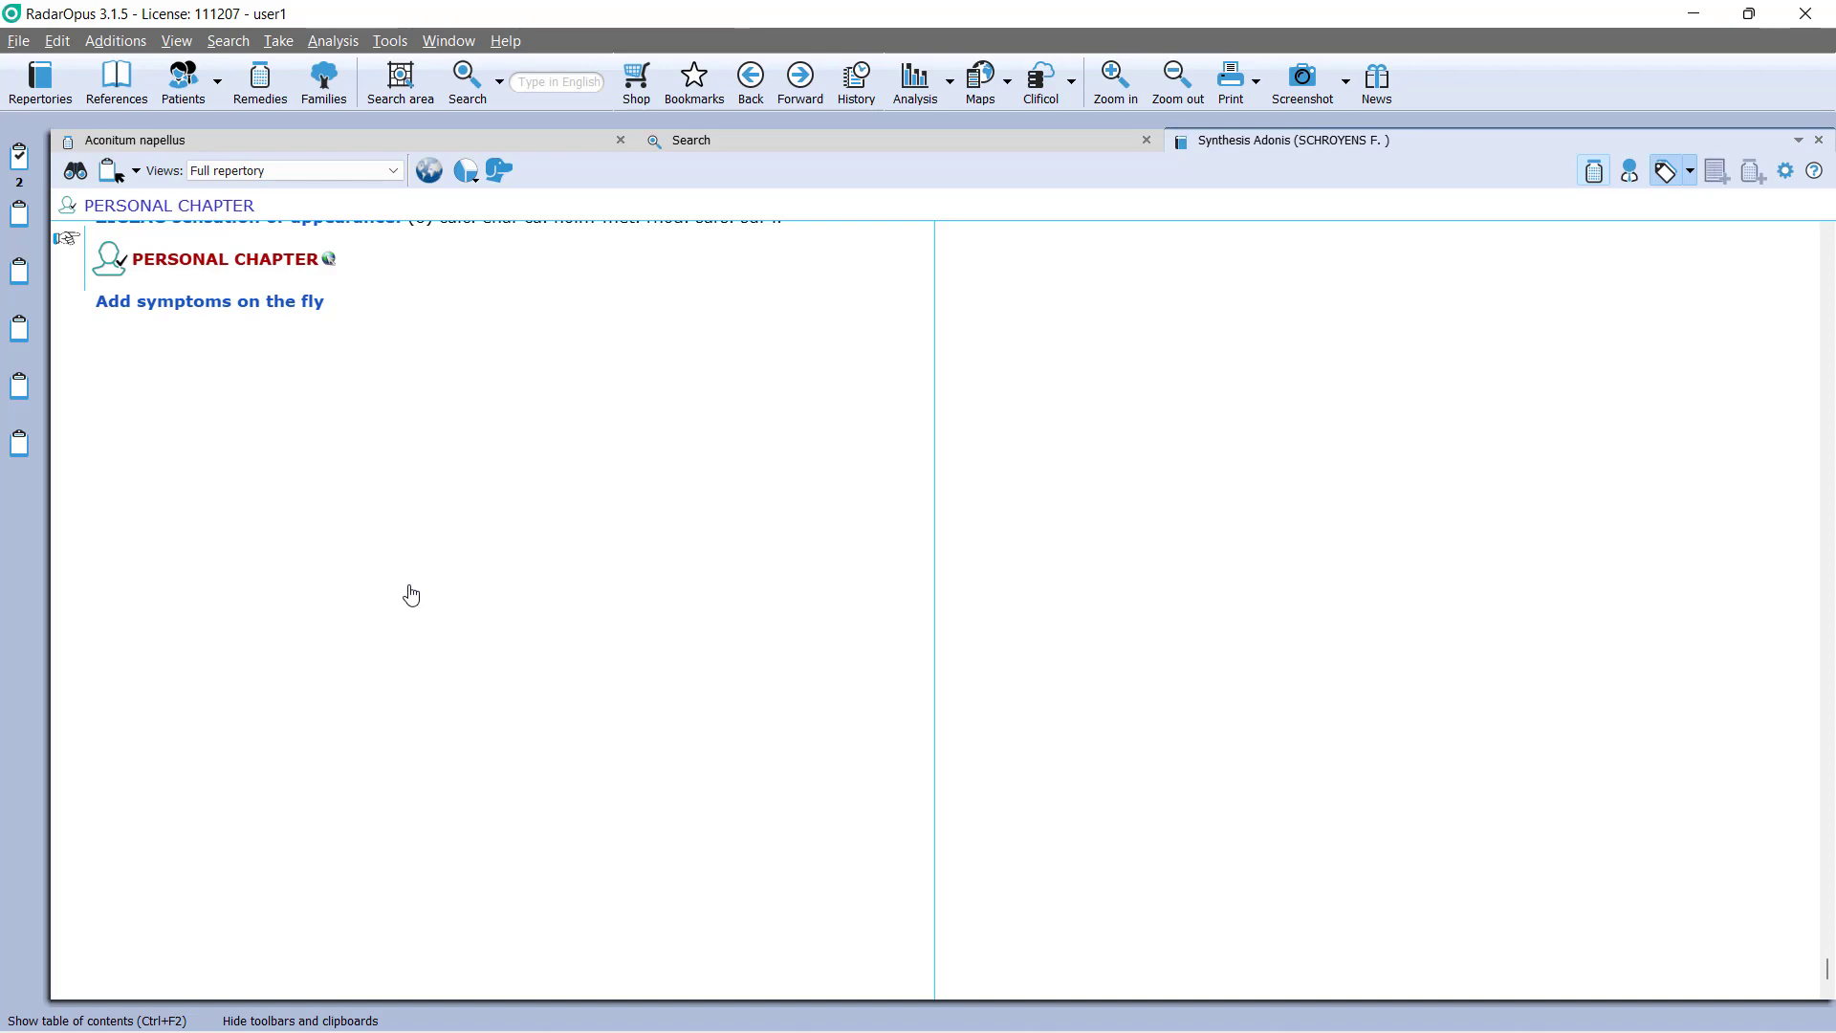
{"action": "scroll", "coordinate": [411, 595], "scroll_direction": "up", "scroll_amount": 15}
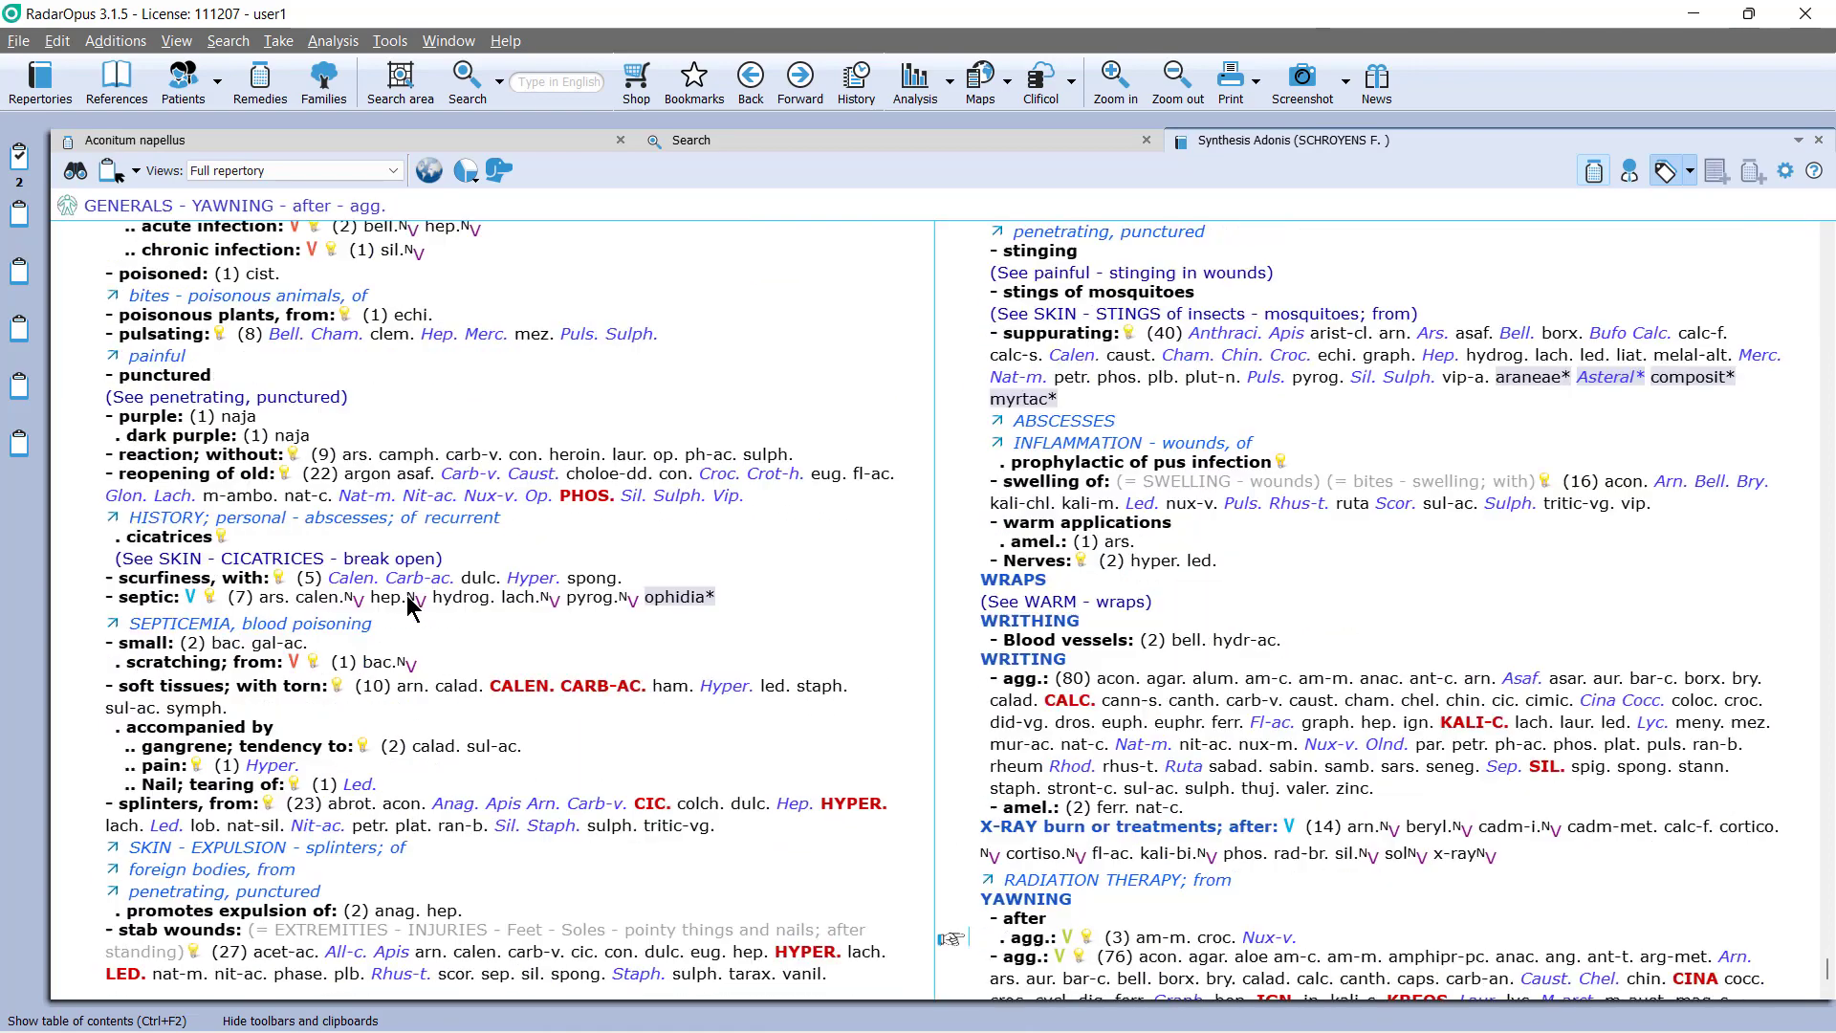
{"action": "scroll", "coordinate": [411, 605], "scroll_direction": "up", "scroll_amount": 4}
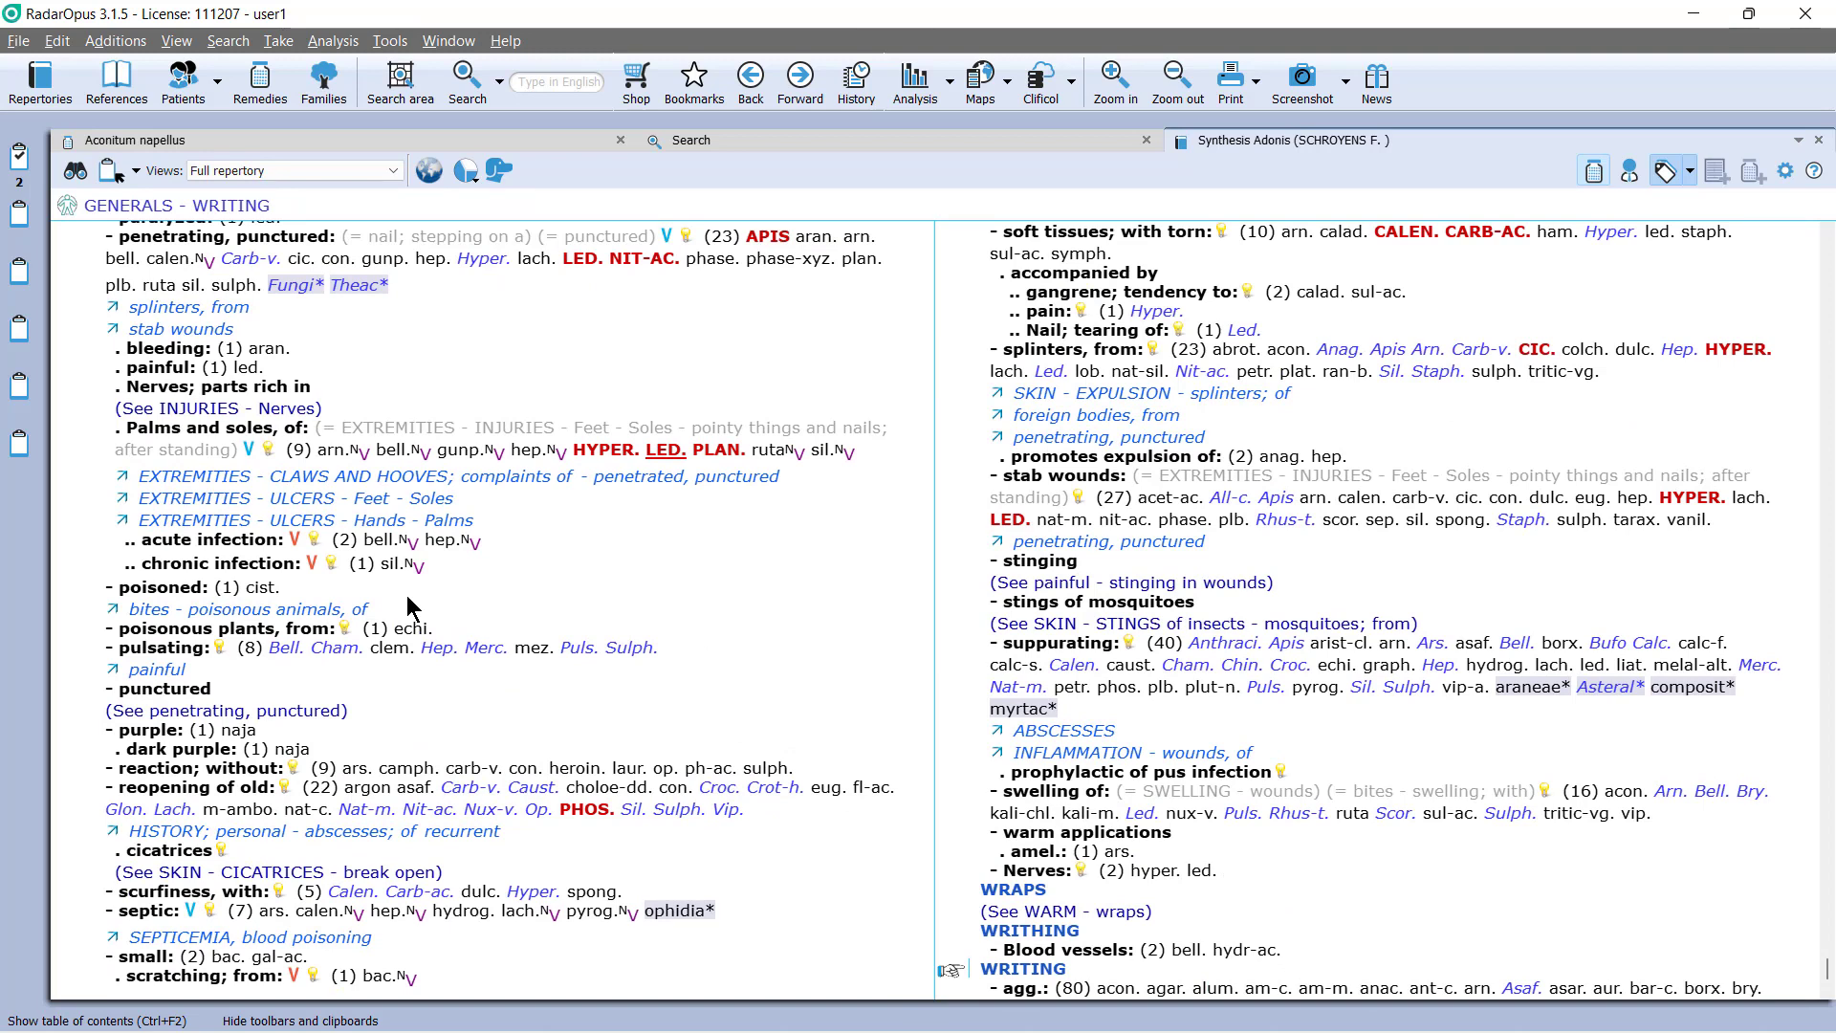
- Show the additions export with Synthesis Adonis as its source, close it without exporting, and review the available additions commands
{"action": "left_click", "coordinate": [118, 41]}
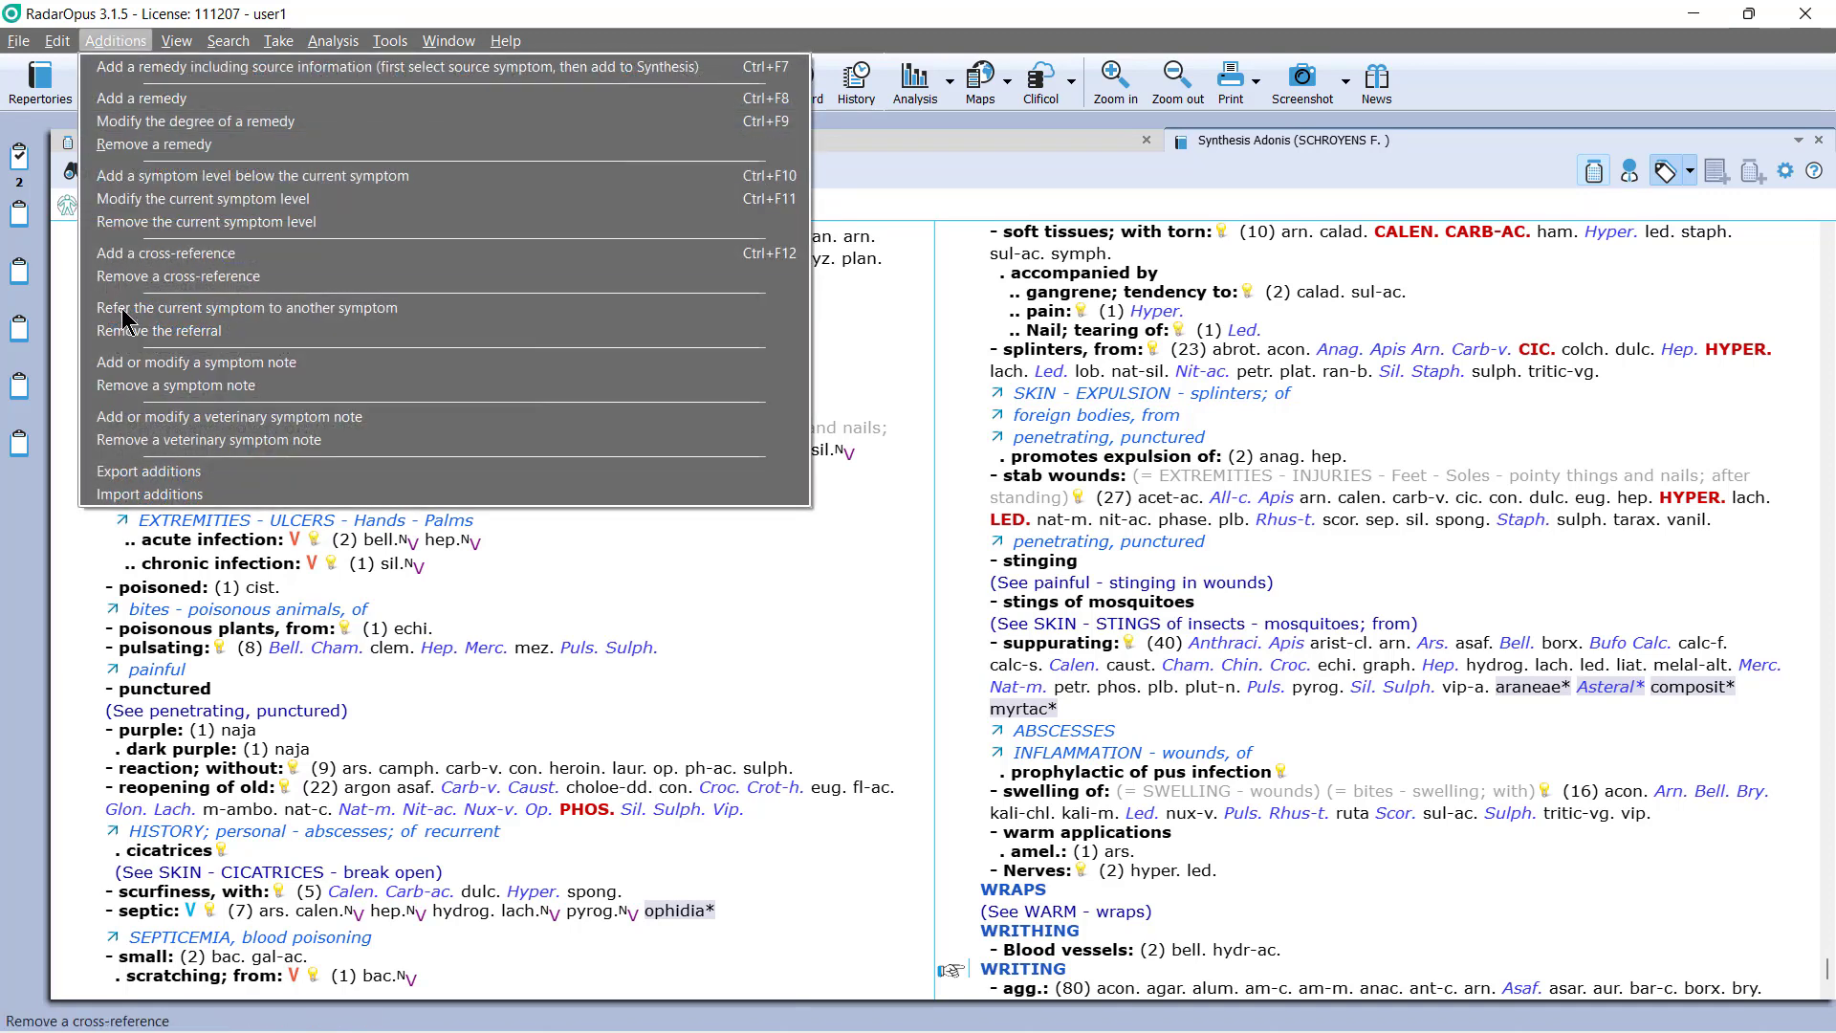
{"action": "left_click", "coordinate": [175, 469]}
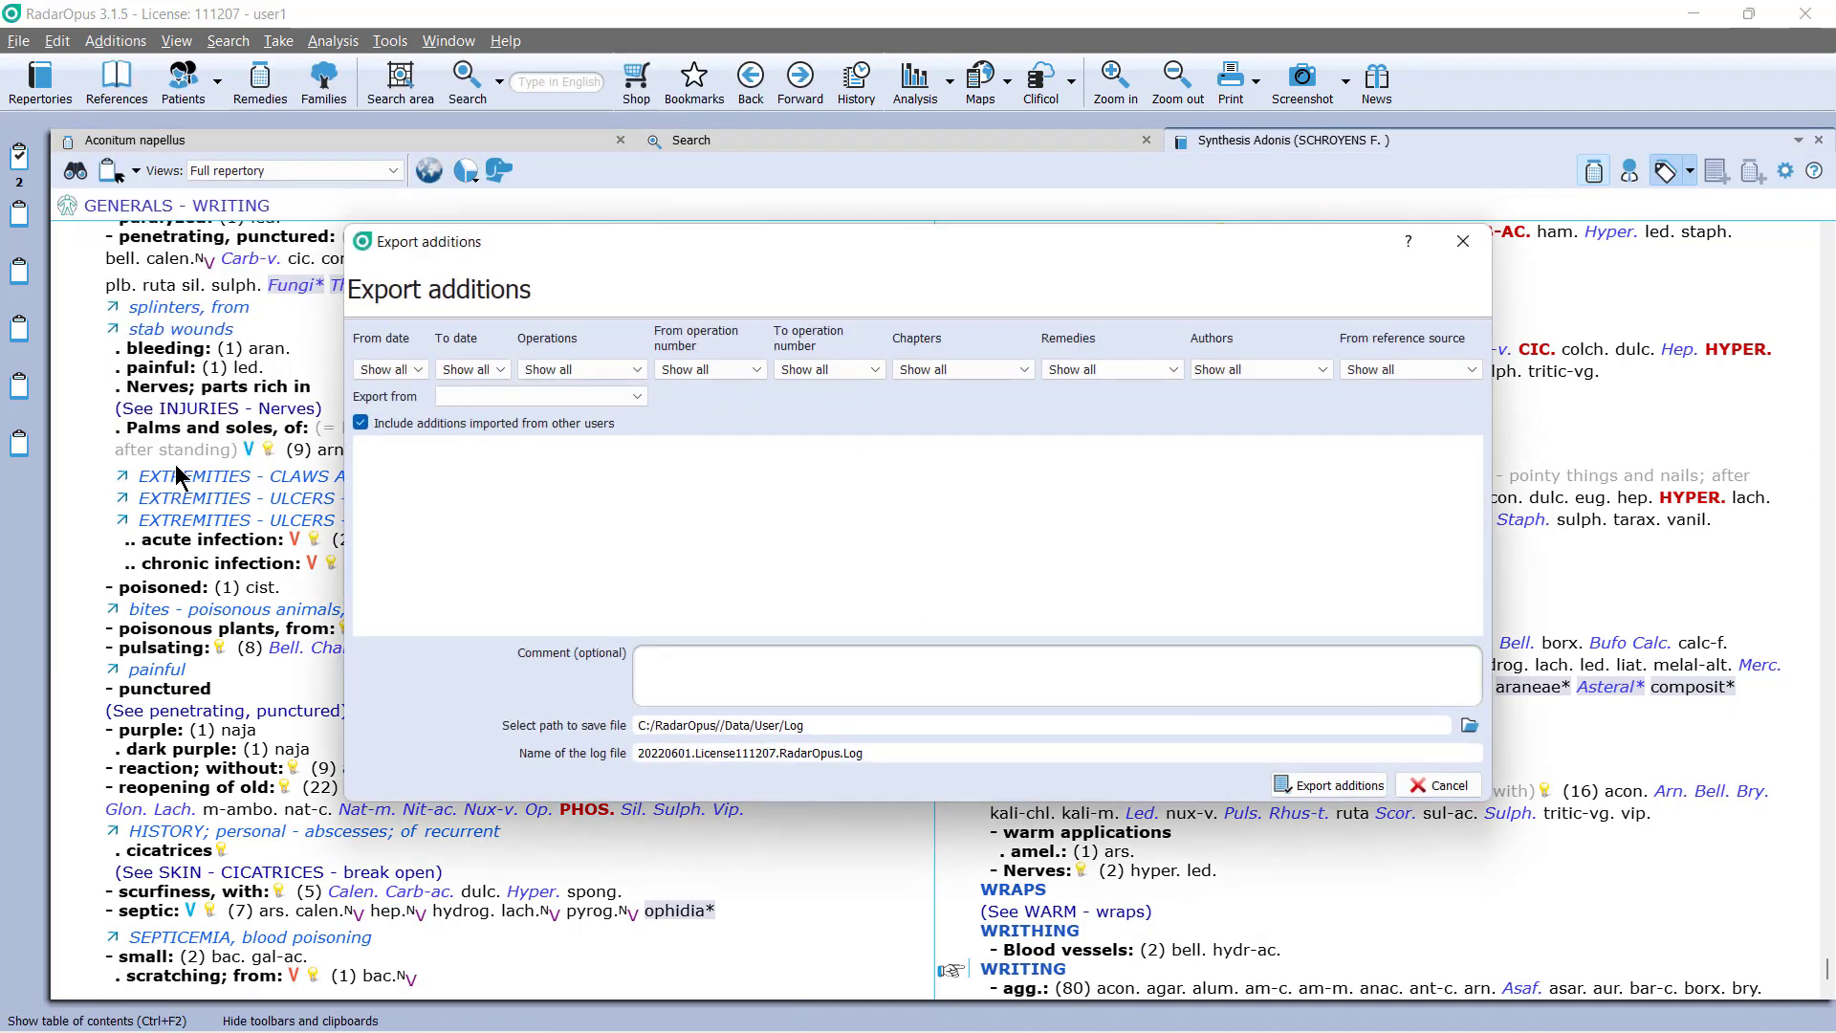
{"action": "left_click", "coordinate": [631, 396]}
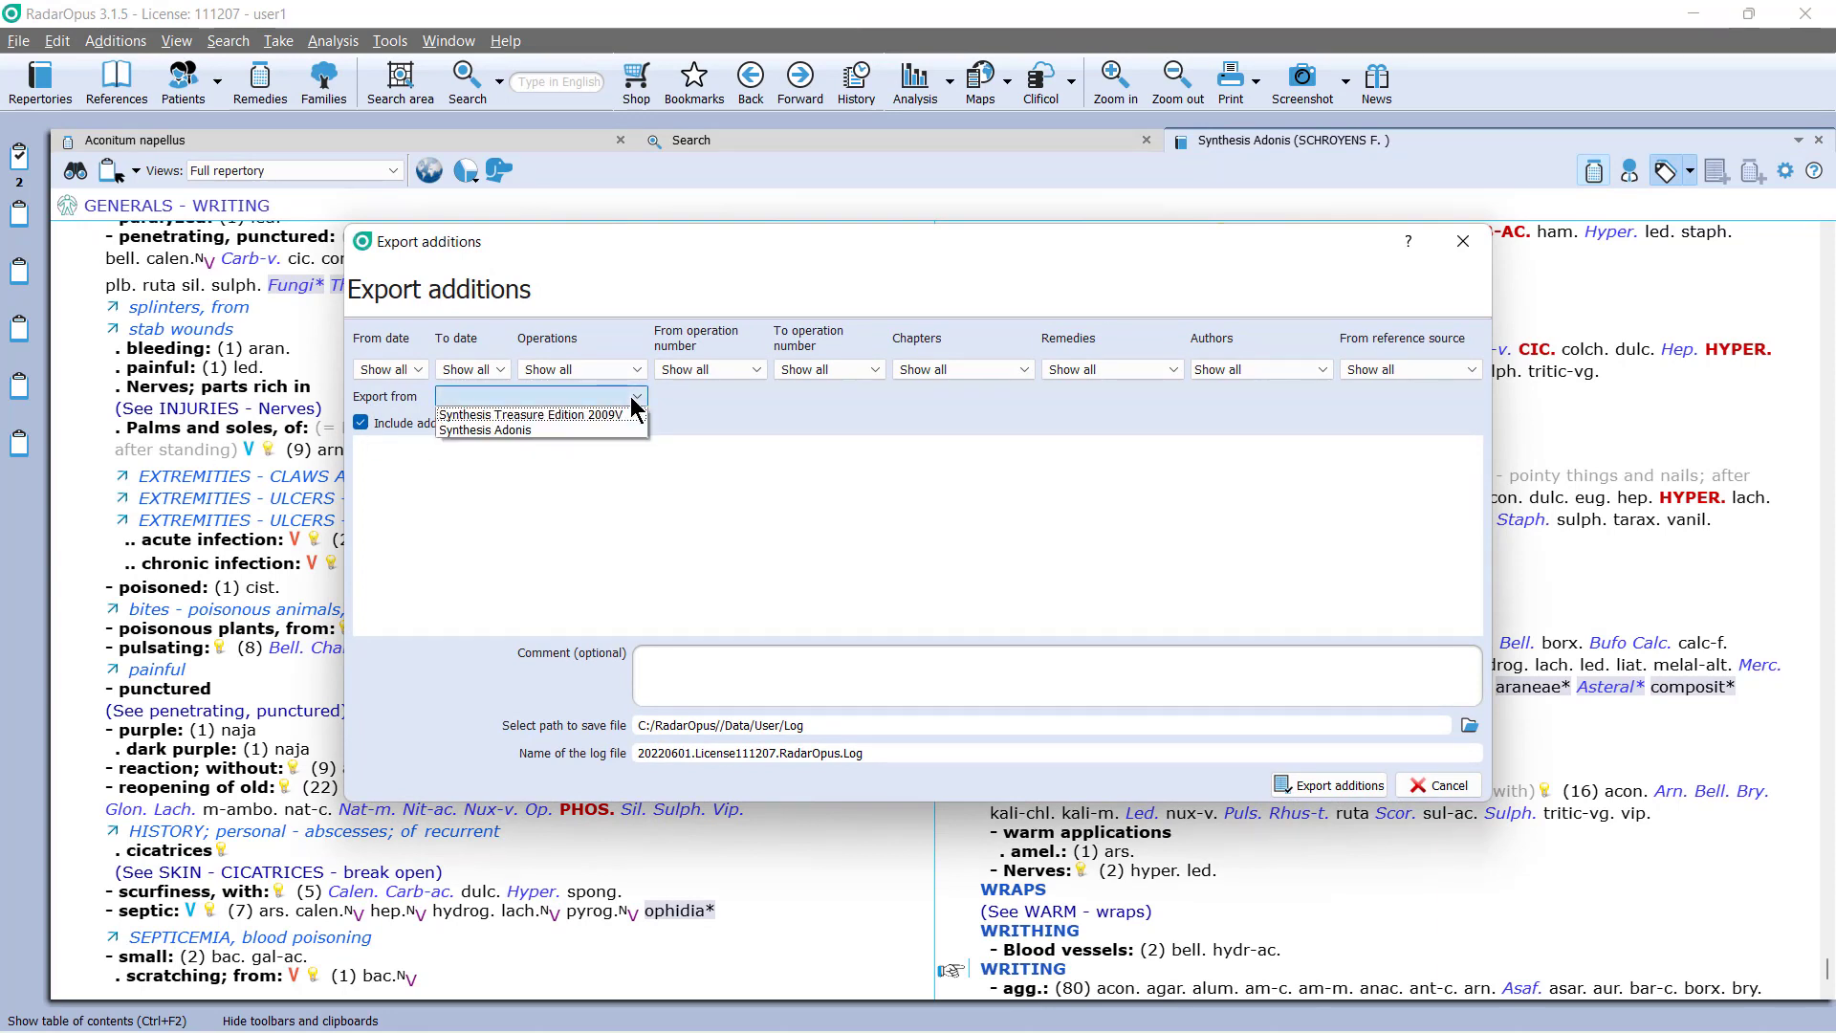
{"action": "left_click", "coordinate": [564, 431]}
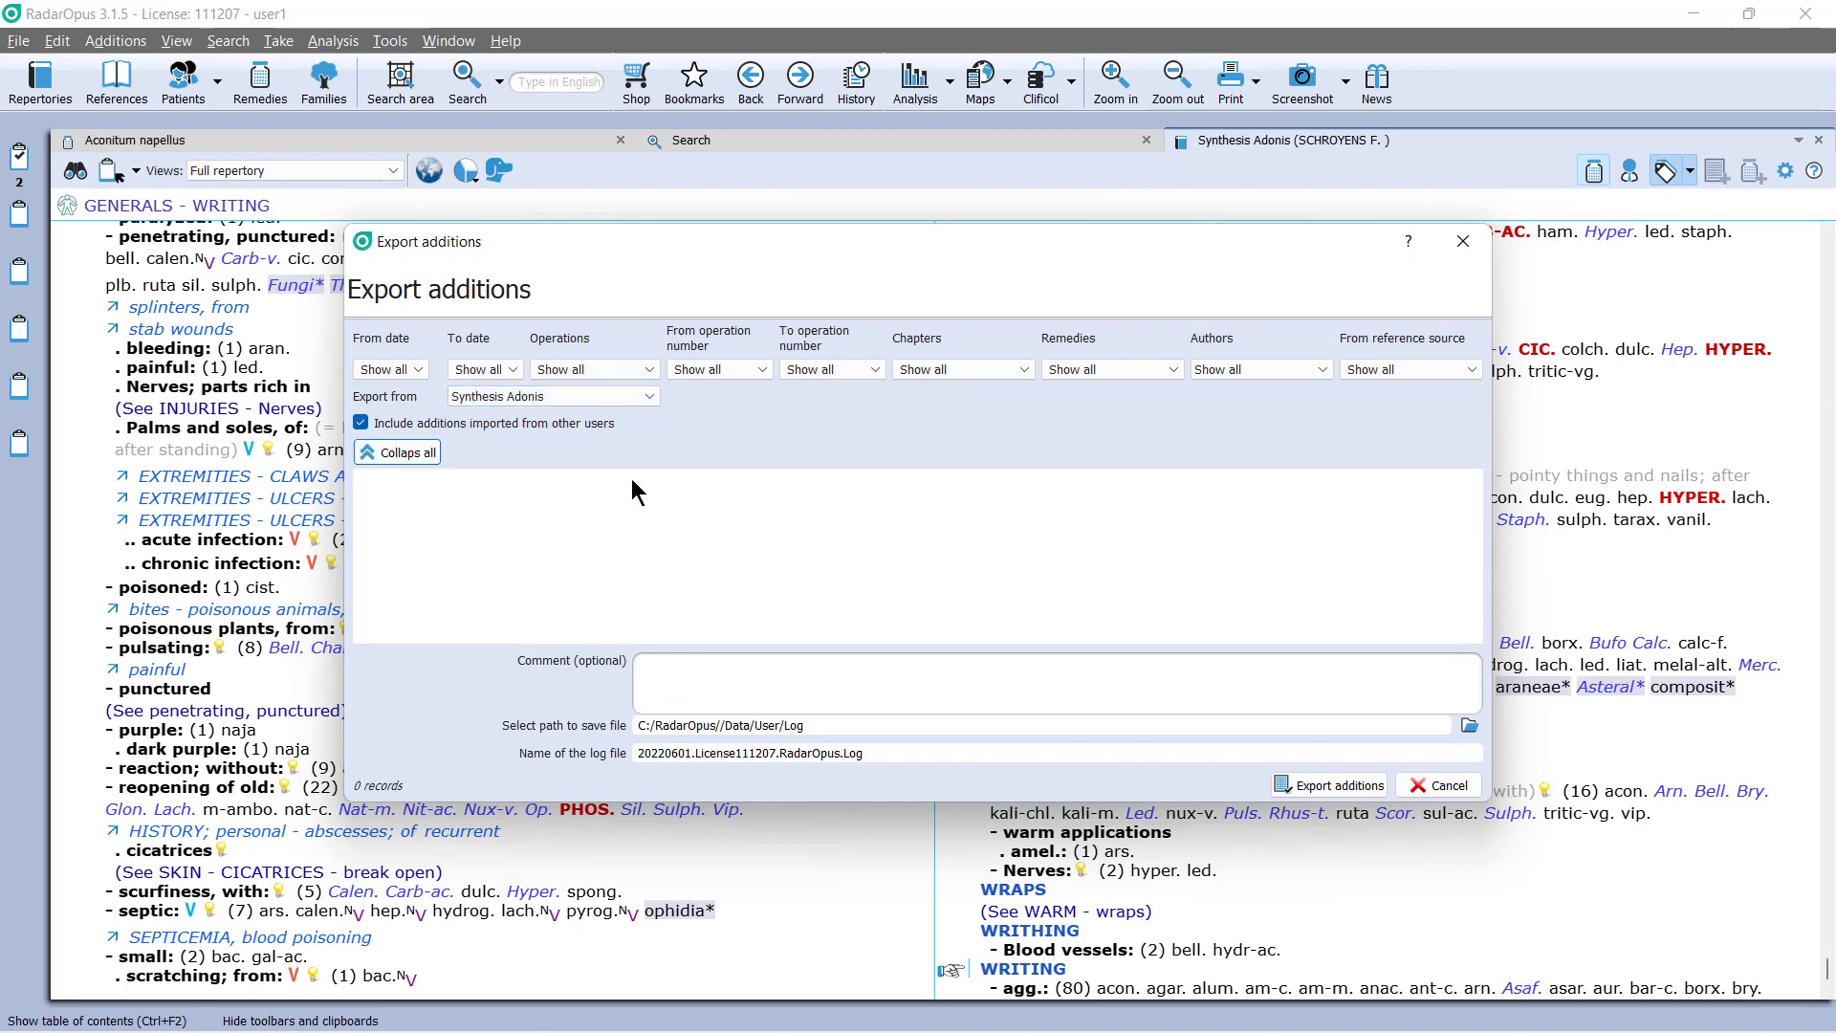
{"action": "left_click", "coordinate": [1330, 785]}
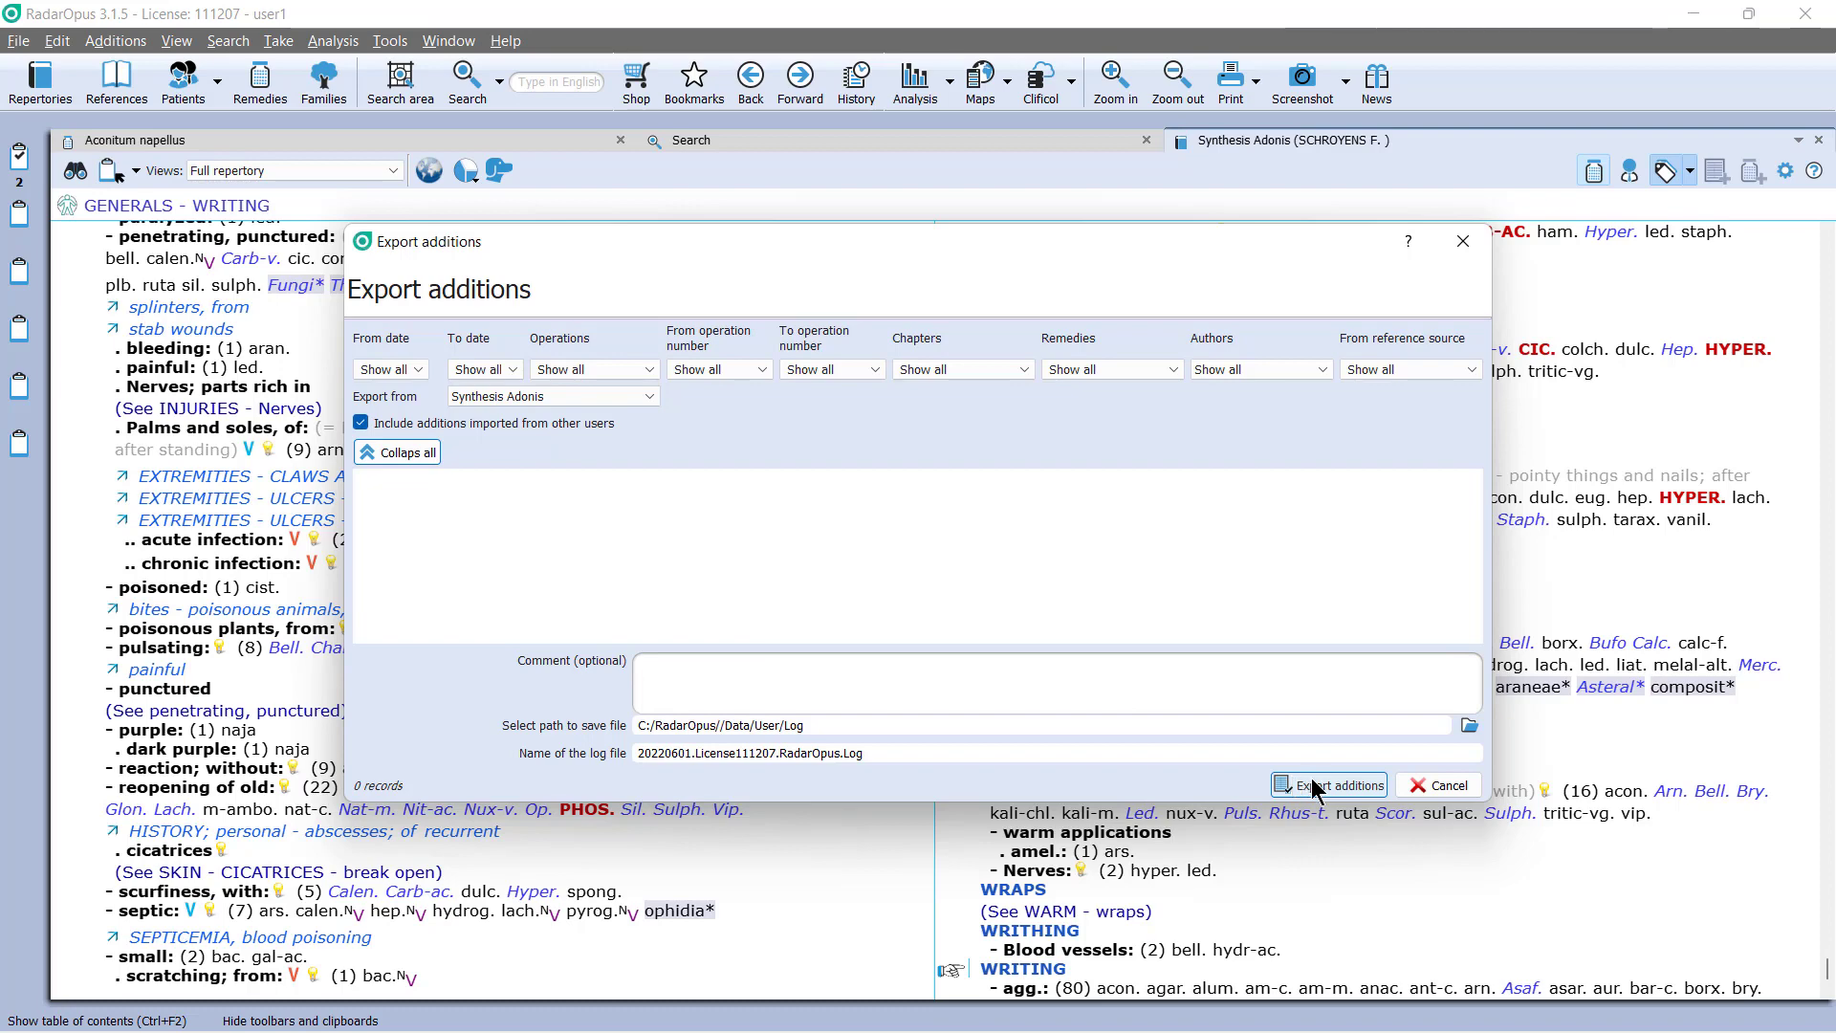
{"action": "left_click", "coordinate": [1428, 787]}
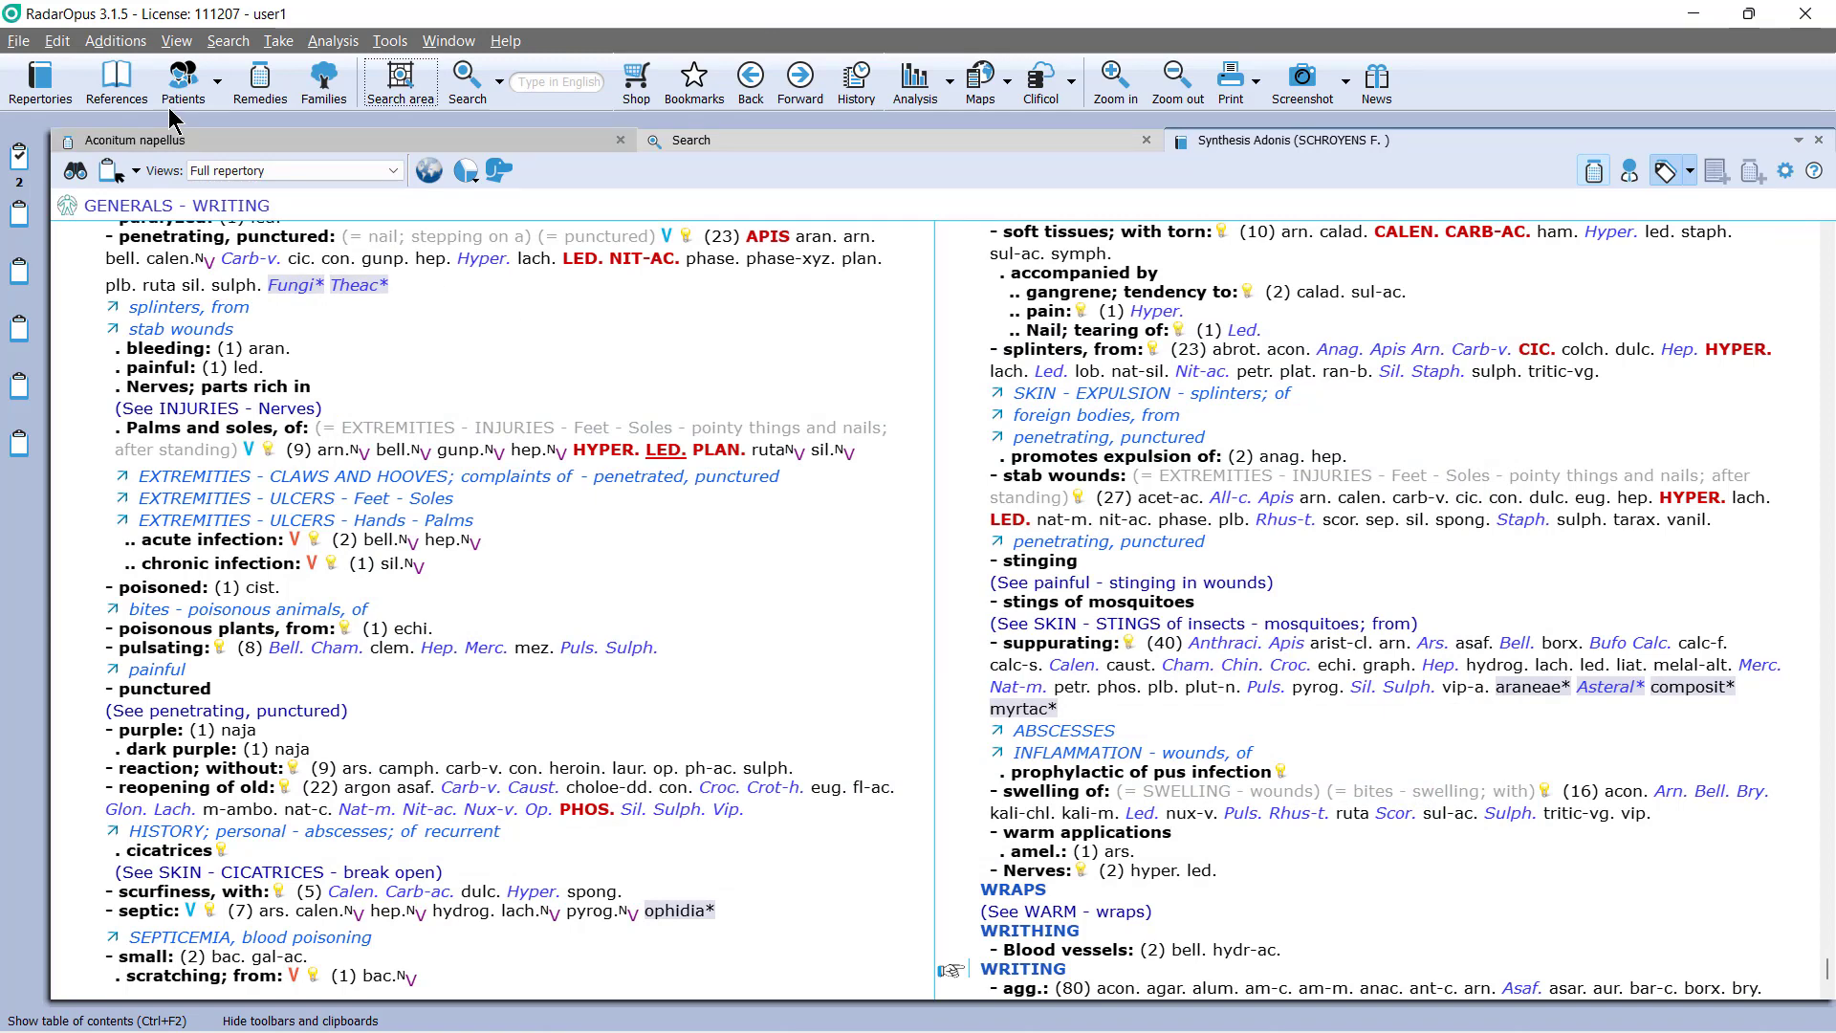
{"action": "left_click", "coordinate": [116, 41]}
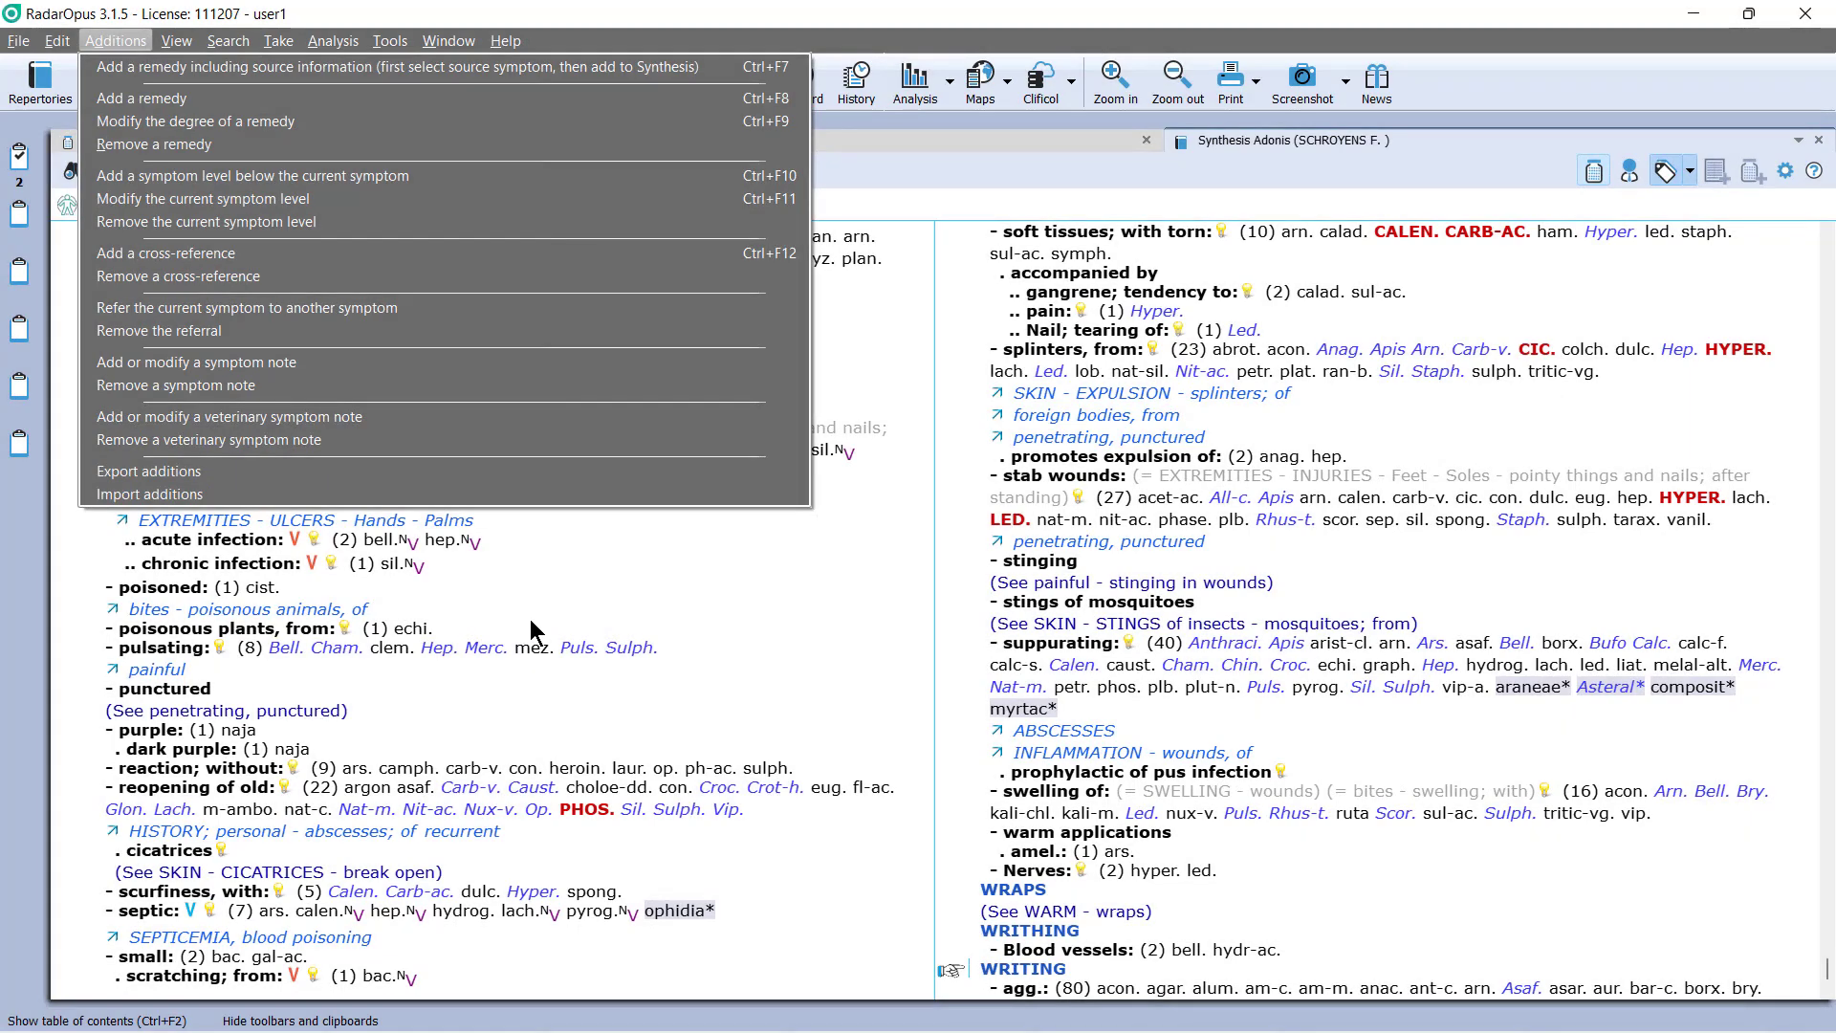
{"action": "left_click", "coordinate": [589, 597]}
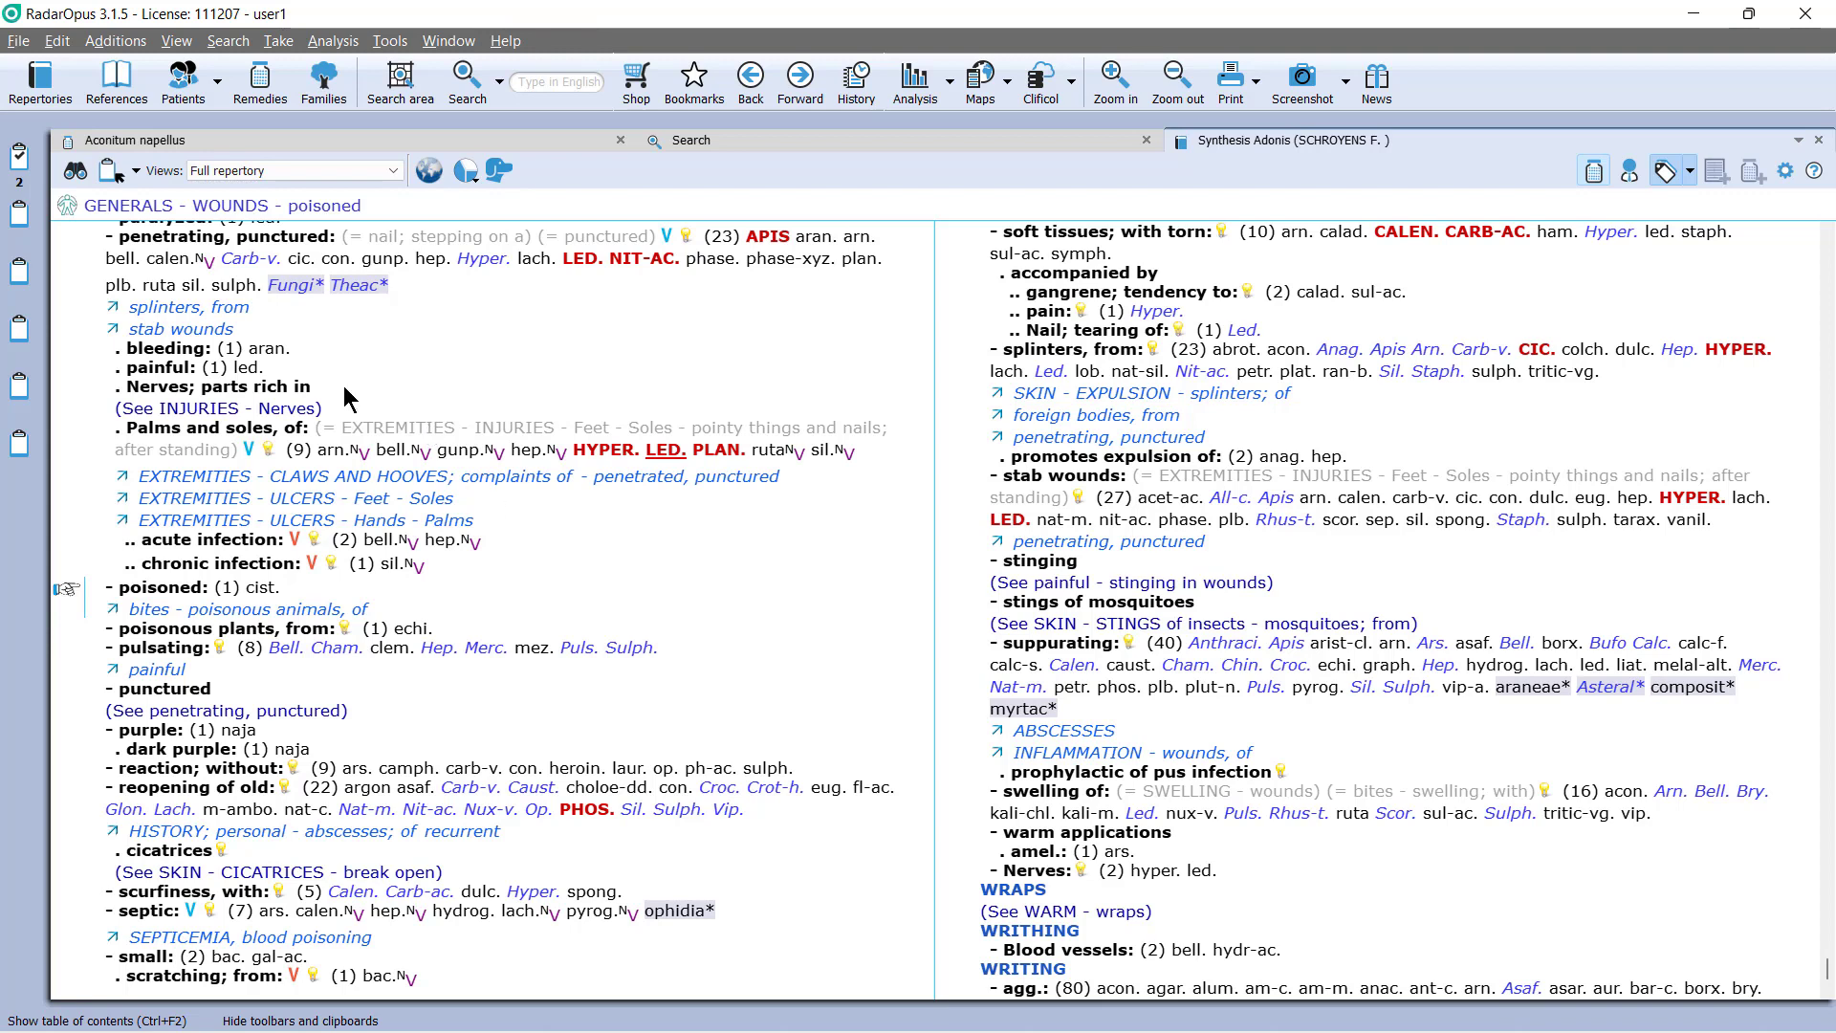
- View the analysis of the symptoms in the first clipboard, and return to Synthesis Adonis
{"action": "left_click", "coordinate": [19, 155]}
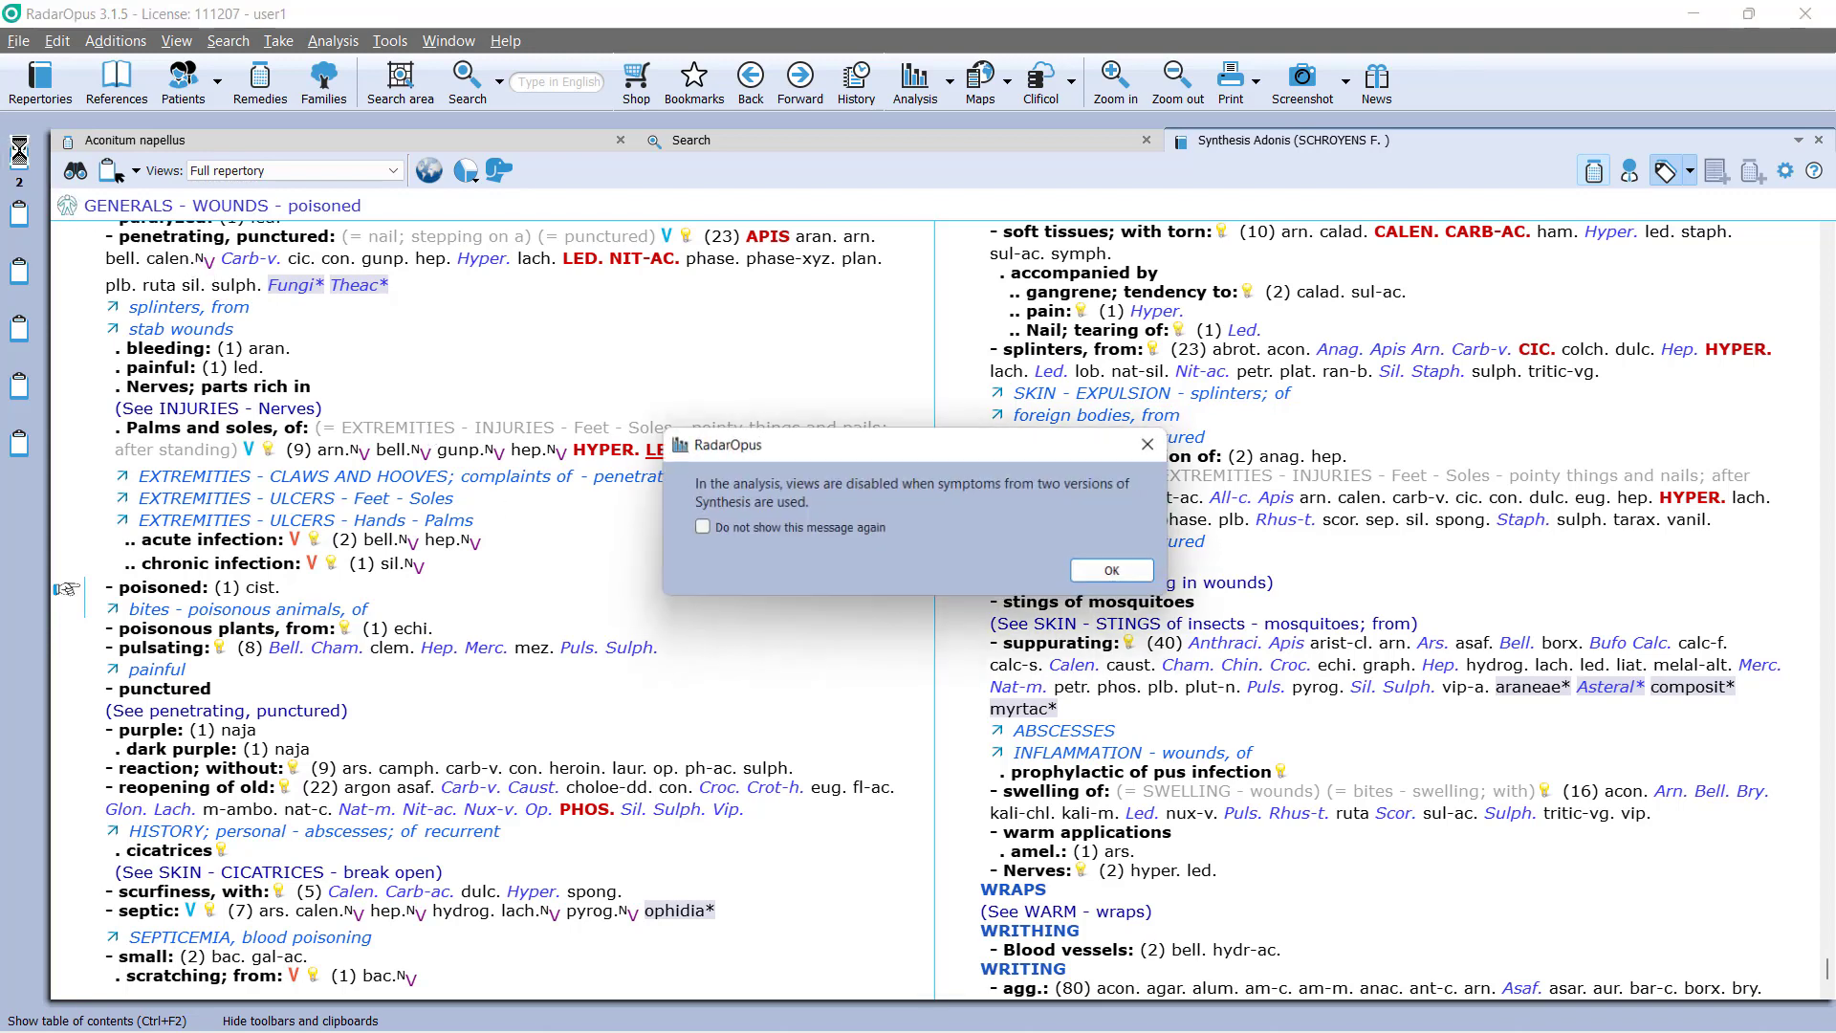
{"action": "left_click", "coordinate": [1122, 574]}
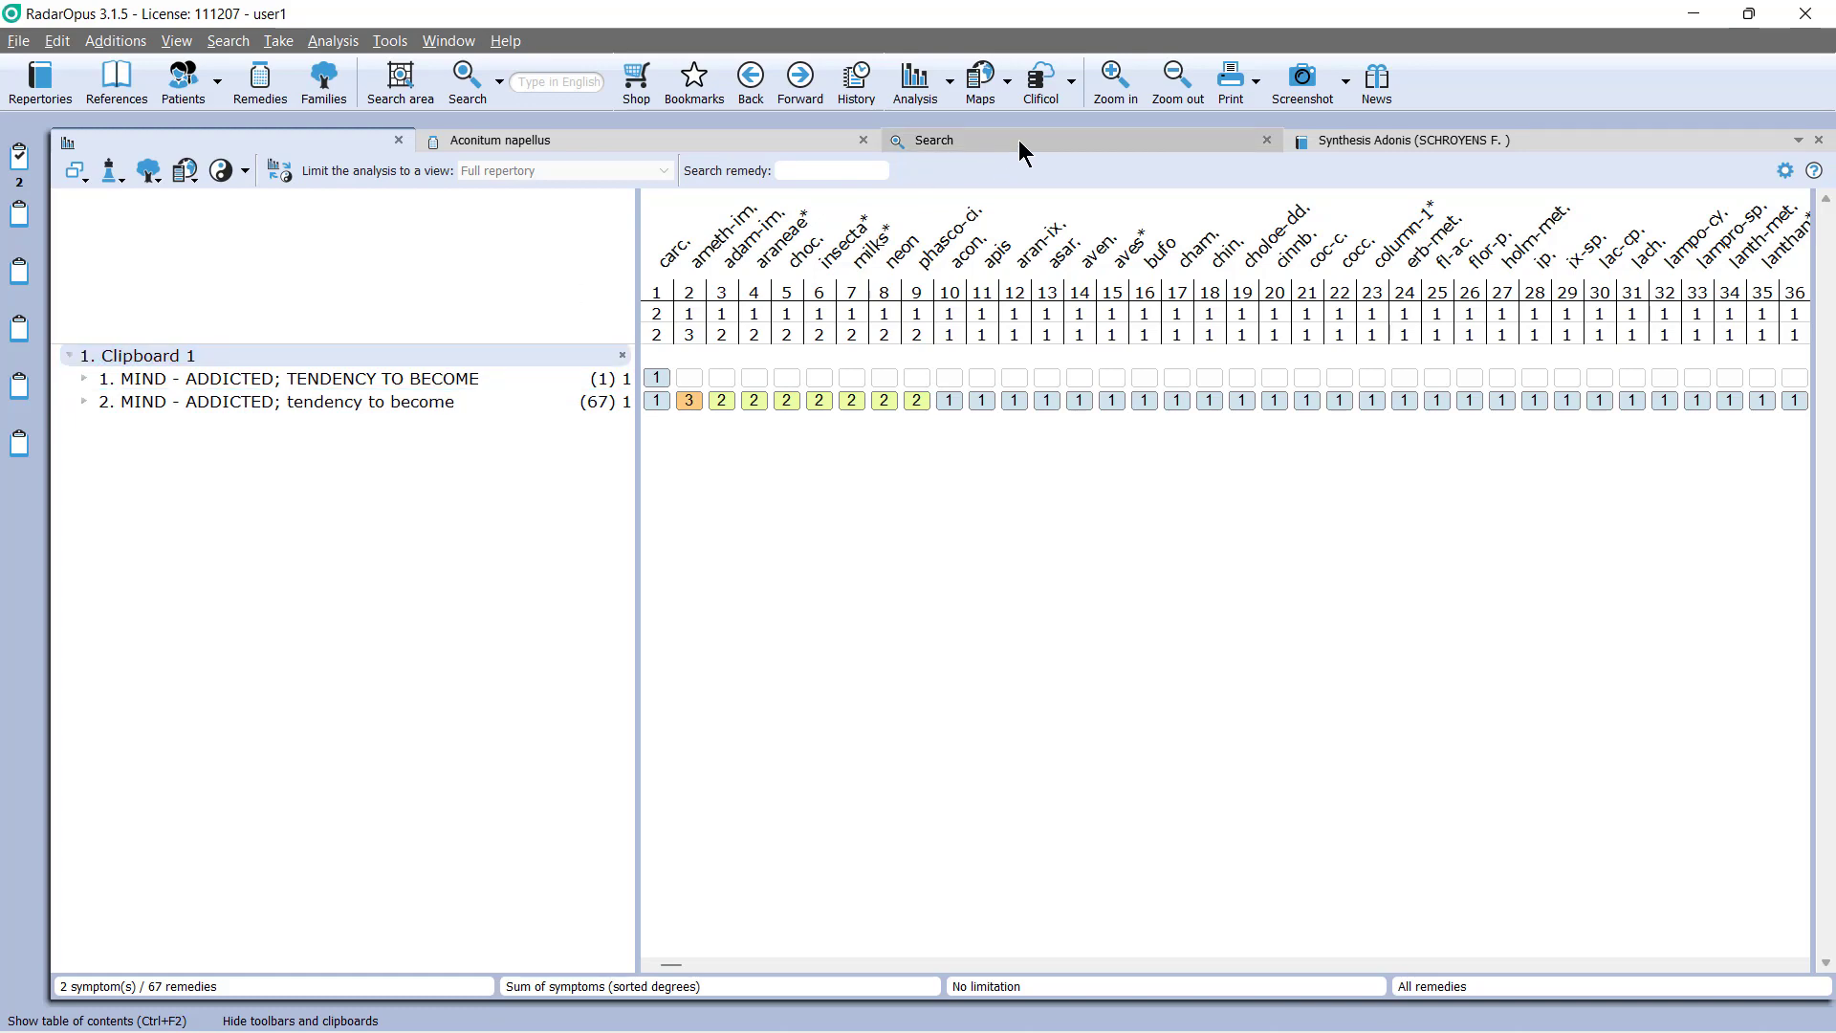
{"action": "left_click", "coordinate": [1371, 141]}
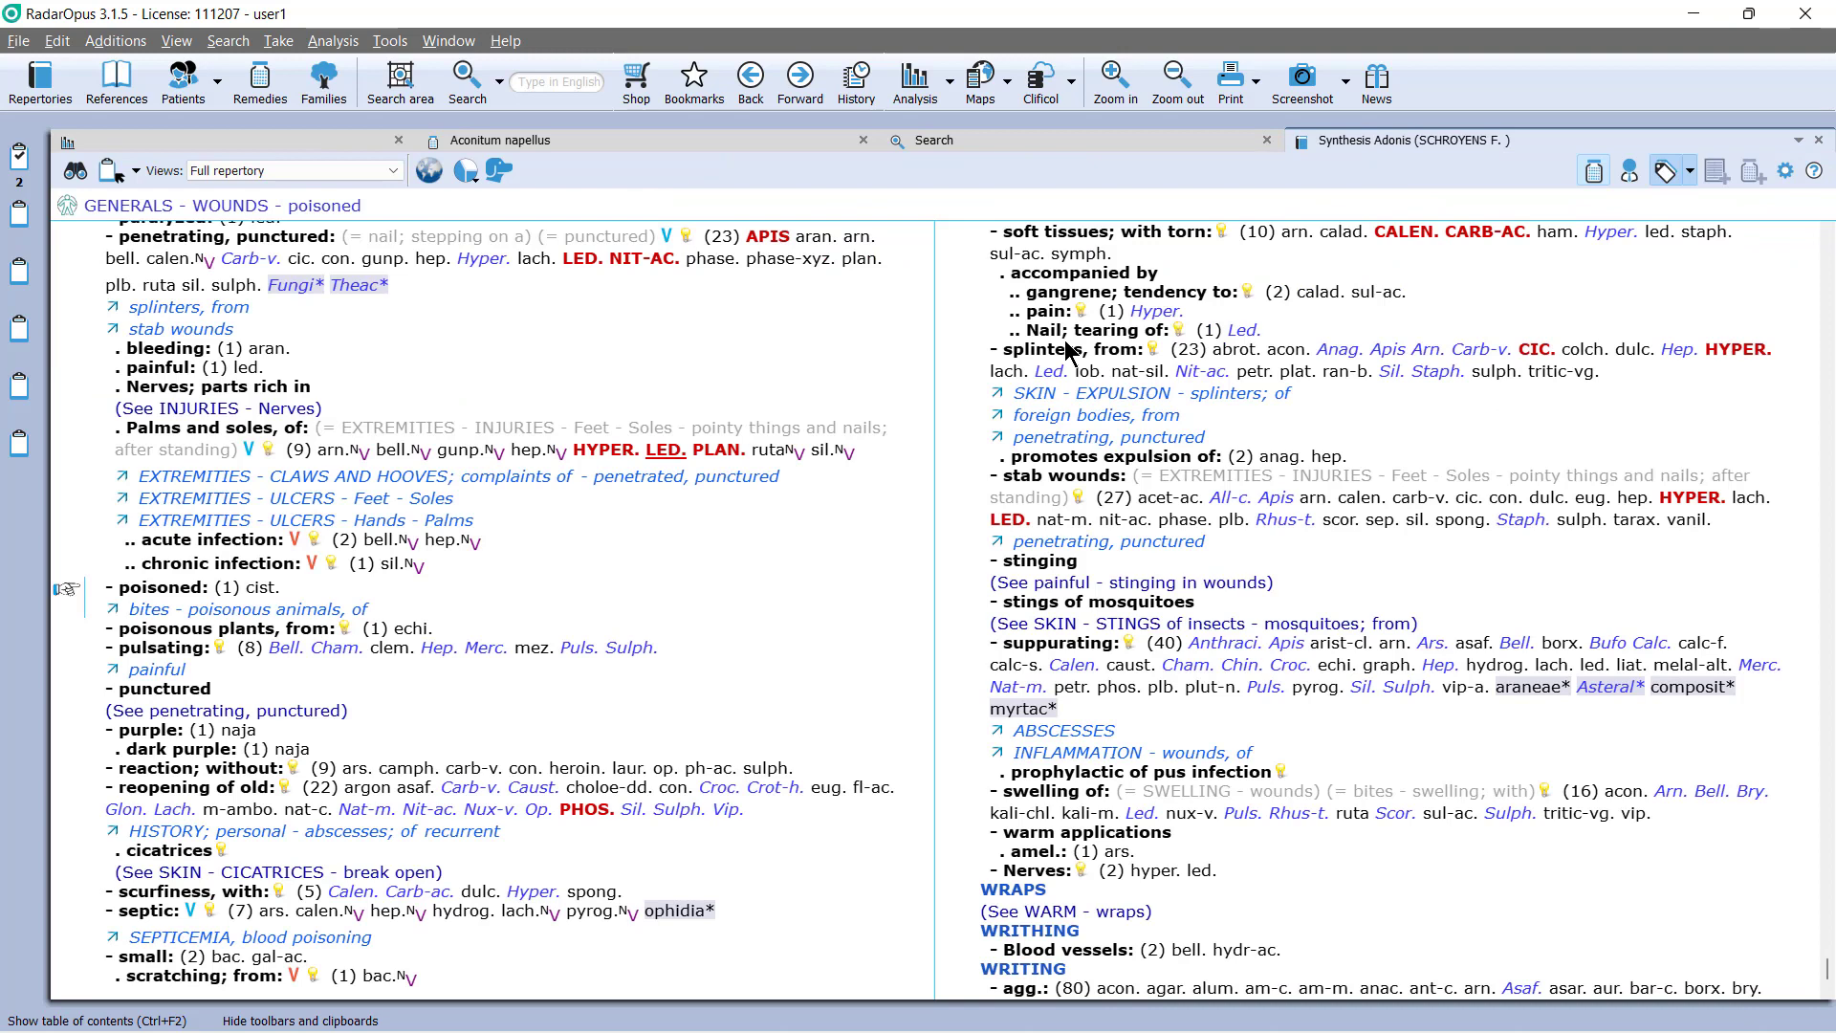
- Find the rubric MIND - FEAR - dark; of in Synthesis Treasure Edition 2009V and add it to the first clipboard
{"action": "left_click", "coordinate": [1799, 142]}
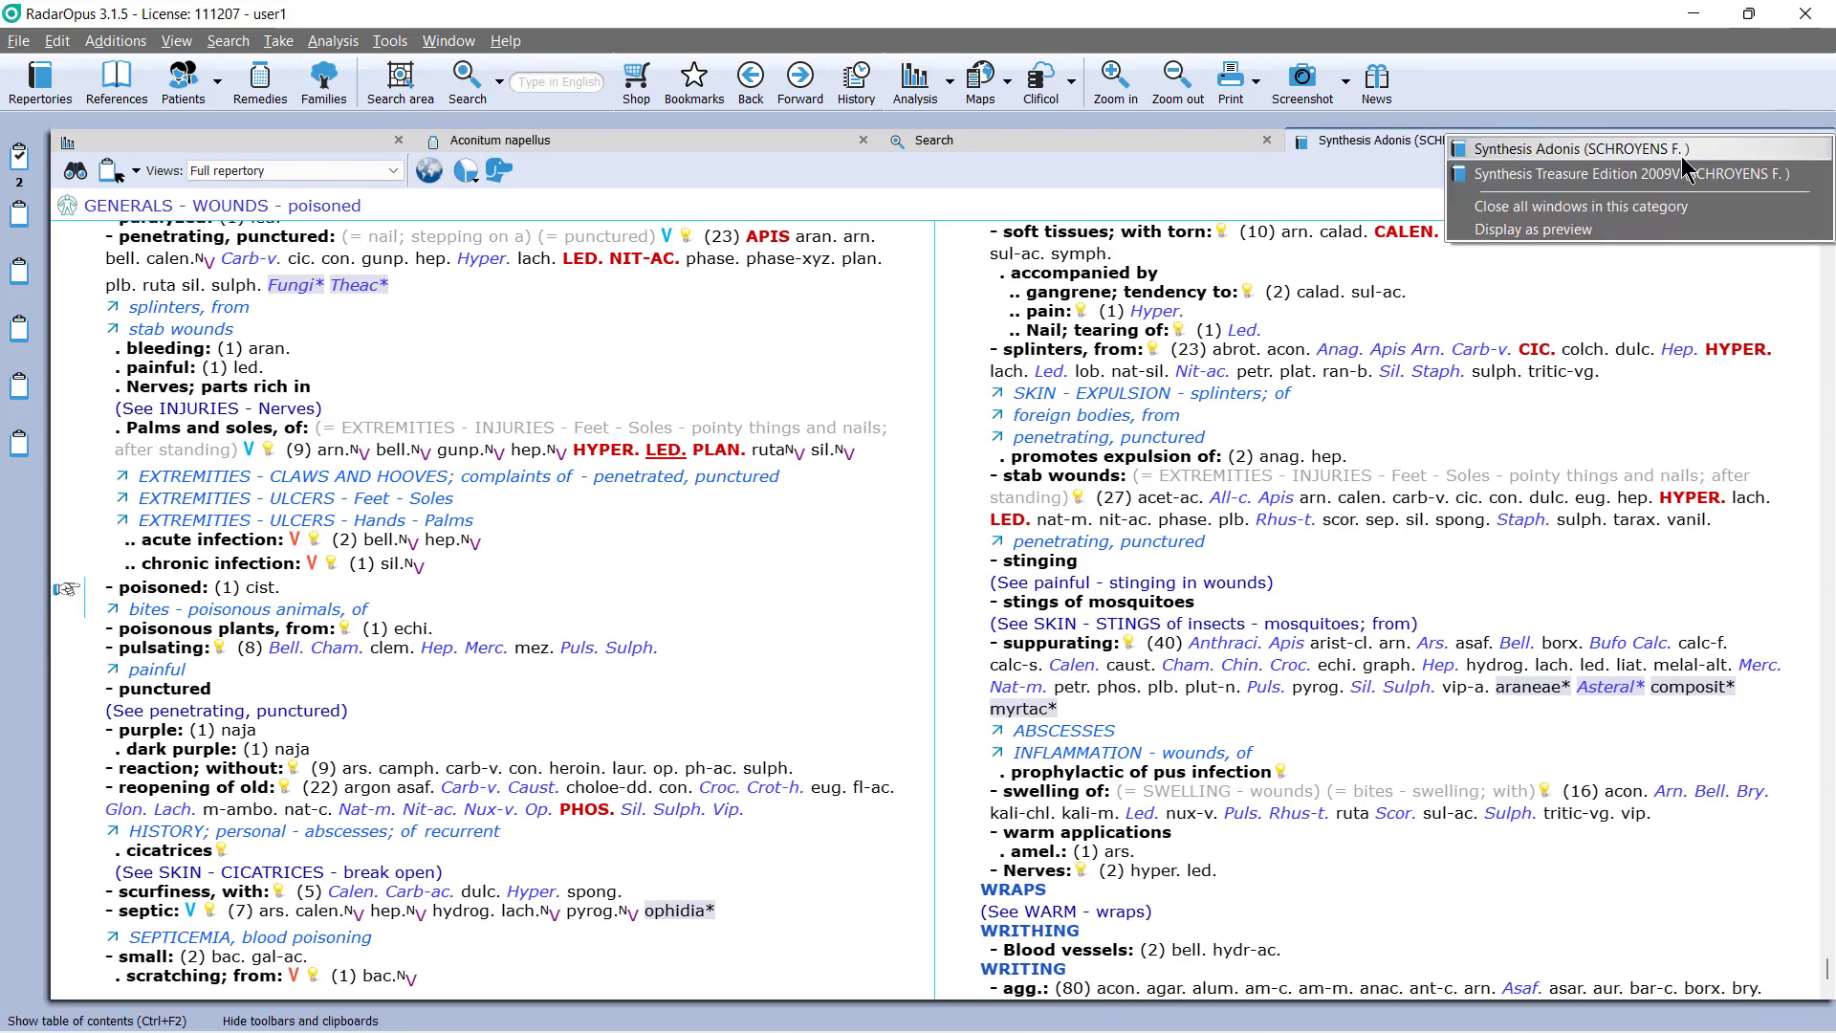
{"action": "left_click", "coordinate": [1686, 175]}
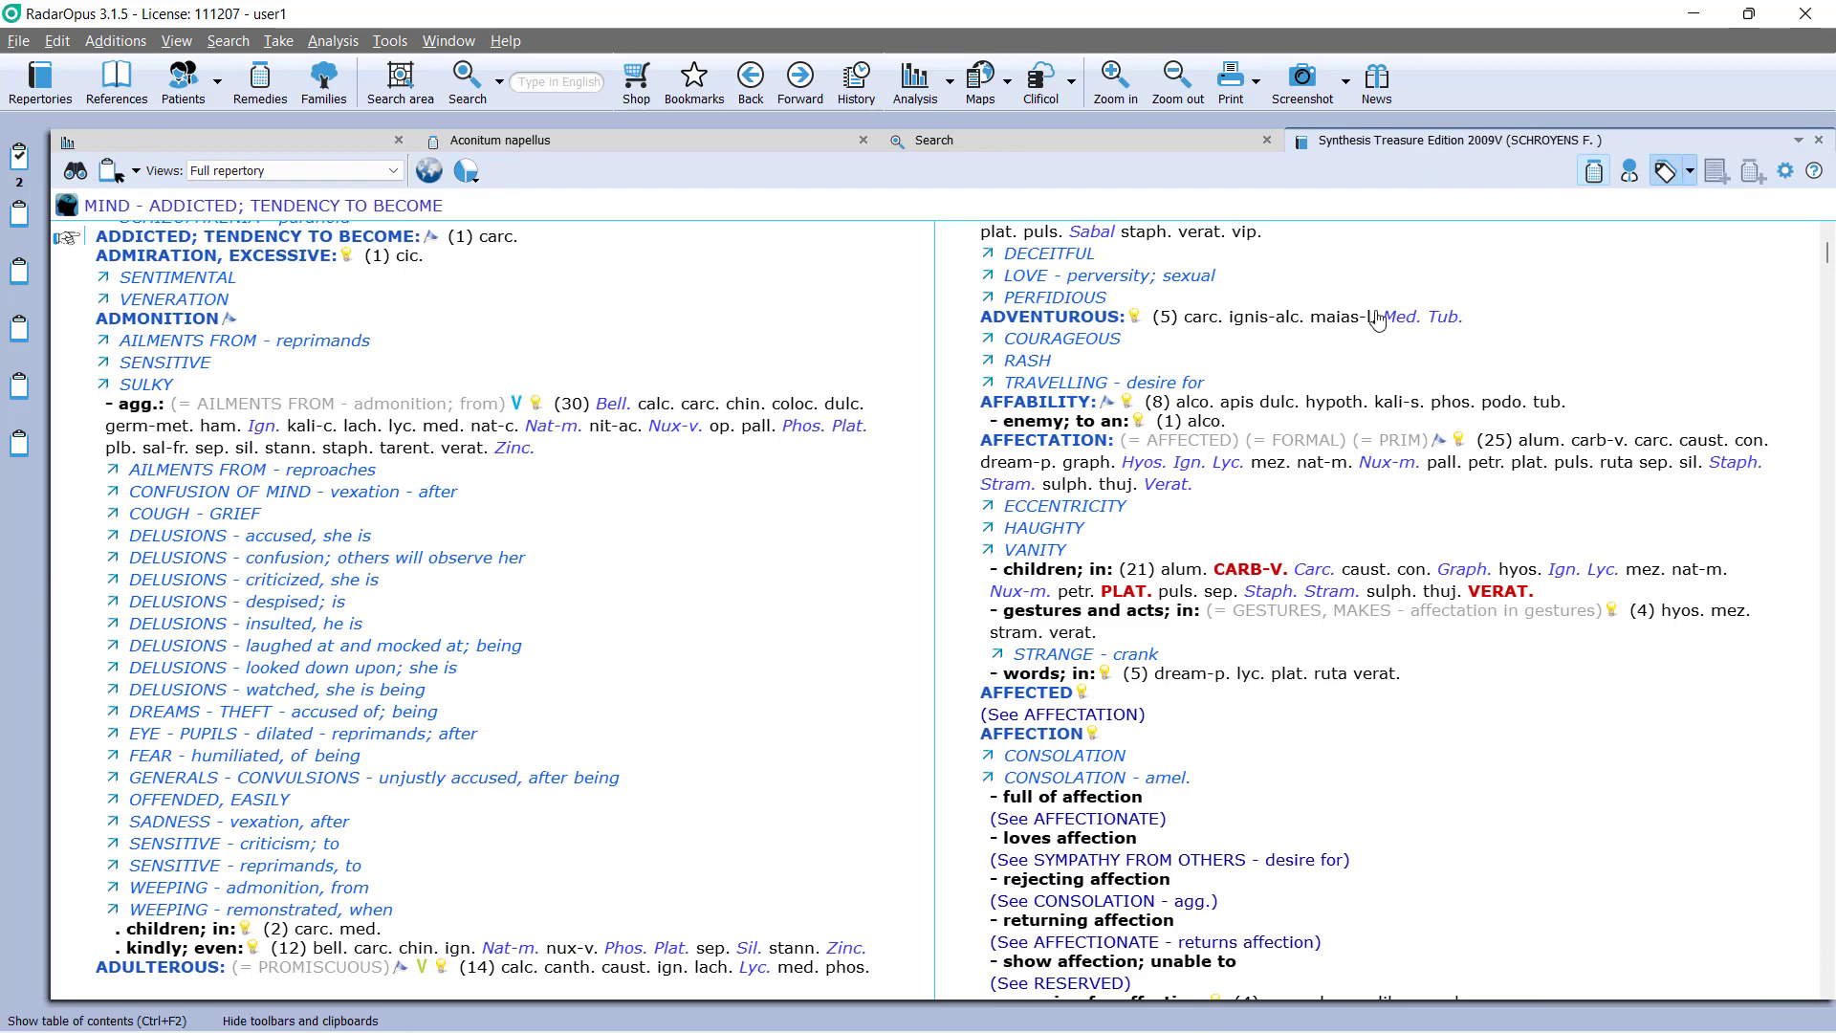
{"action": "key", "text": "ctrl+F2"}
{"action": "type", "text": "fear"}
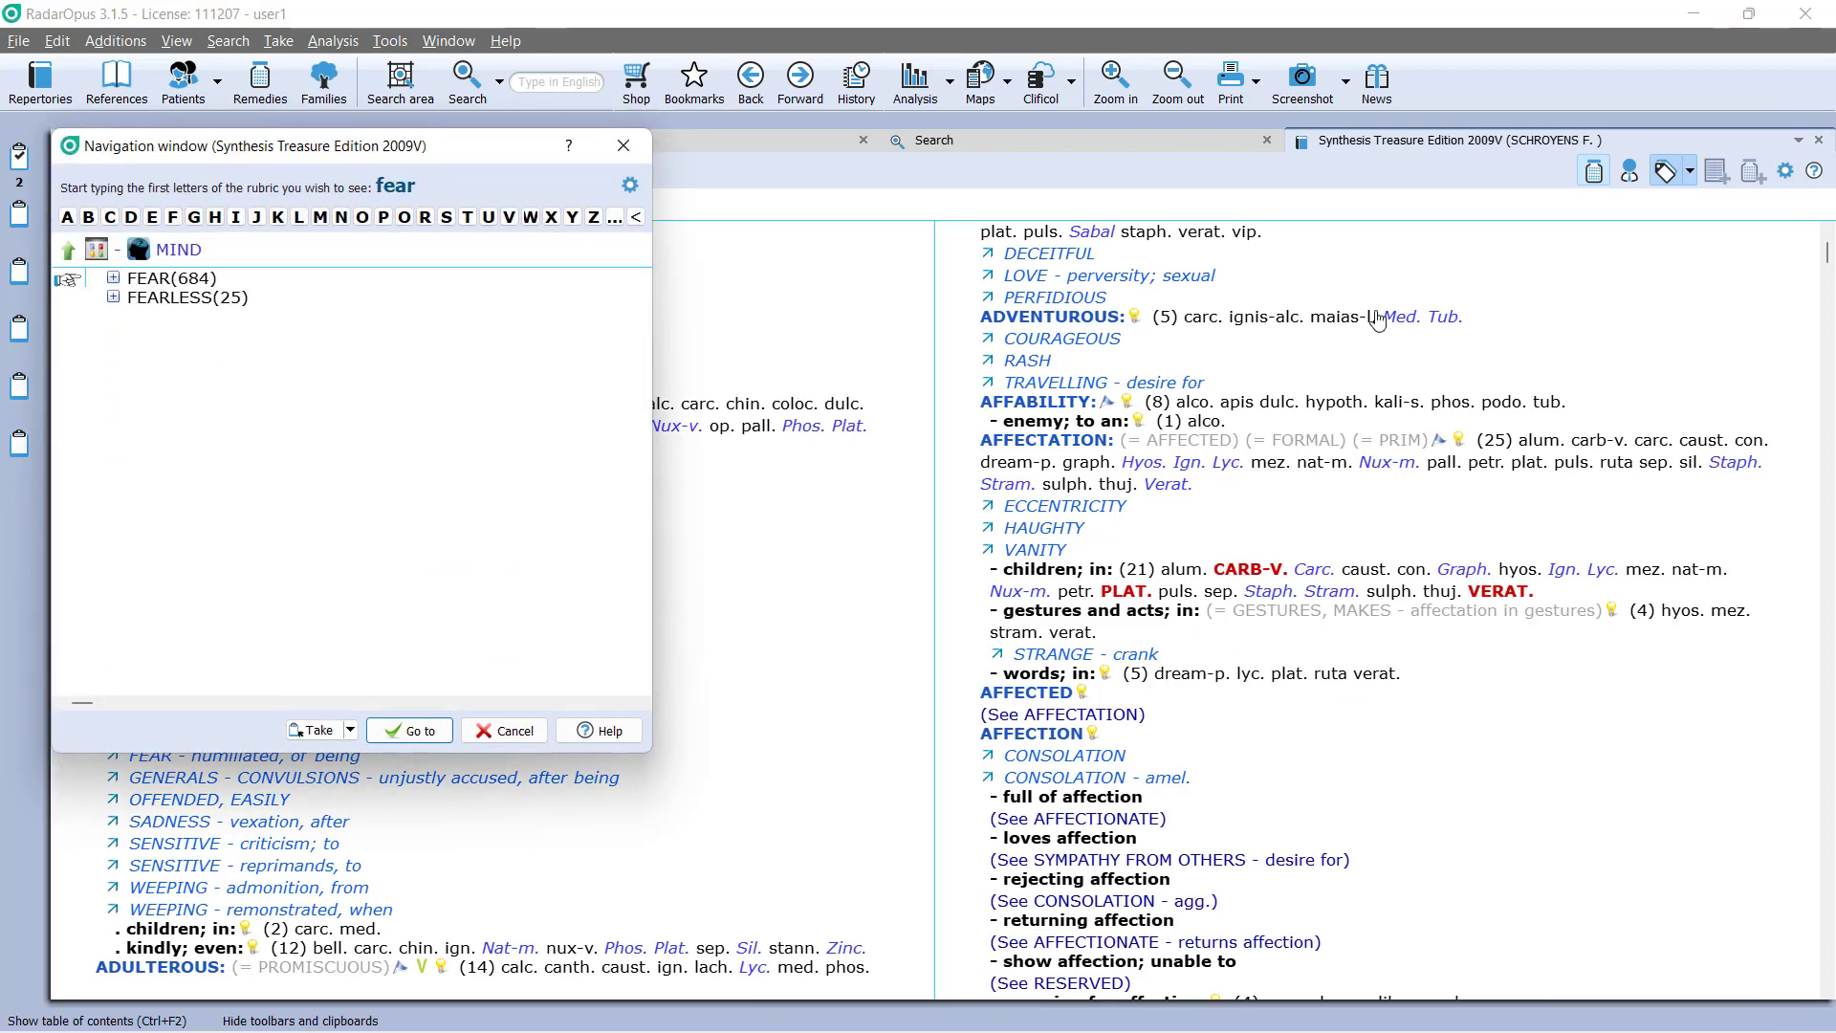
{"action": "key", "text": "Return"}
{"action": "type", "text": "dark"}
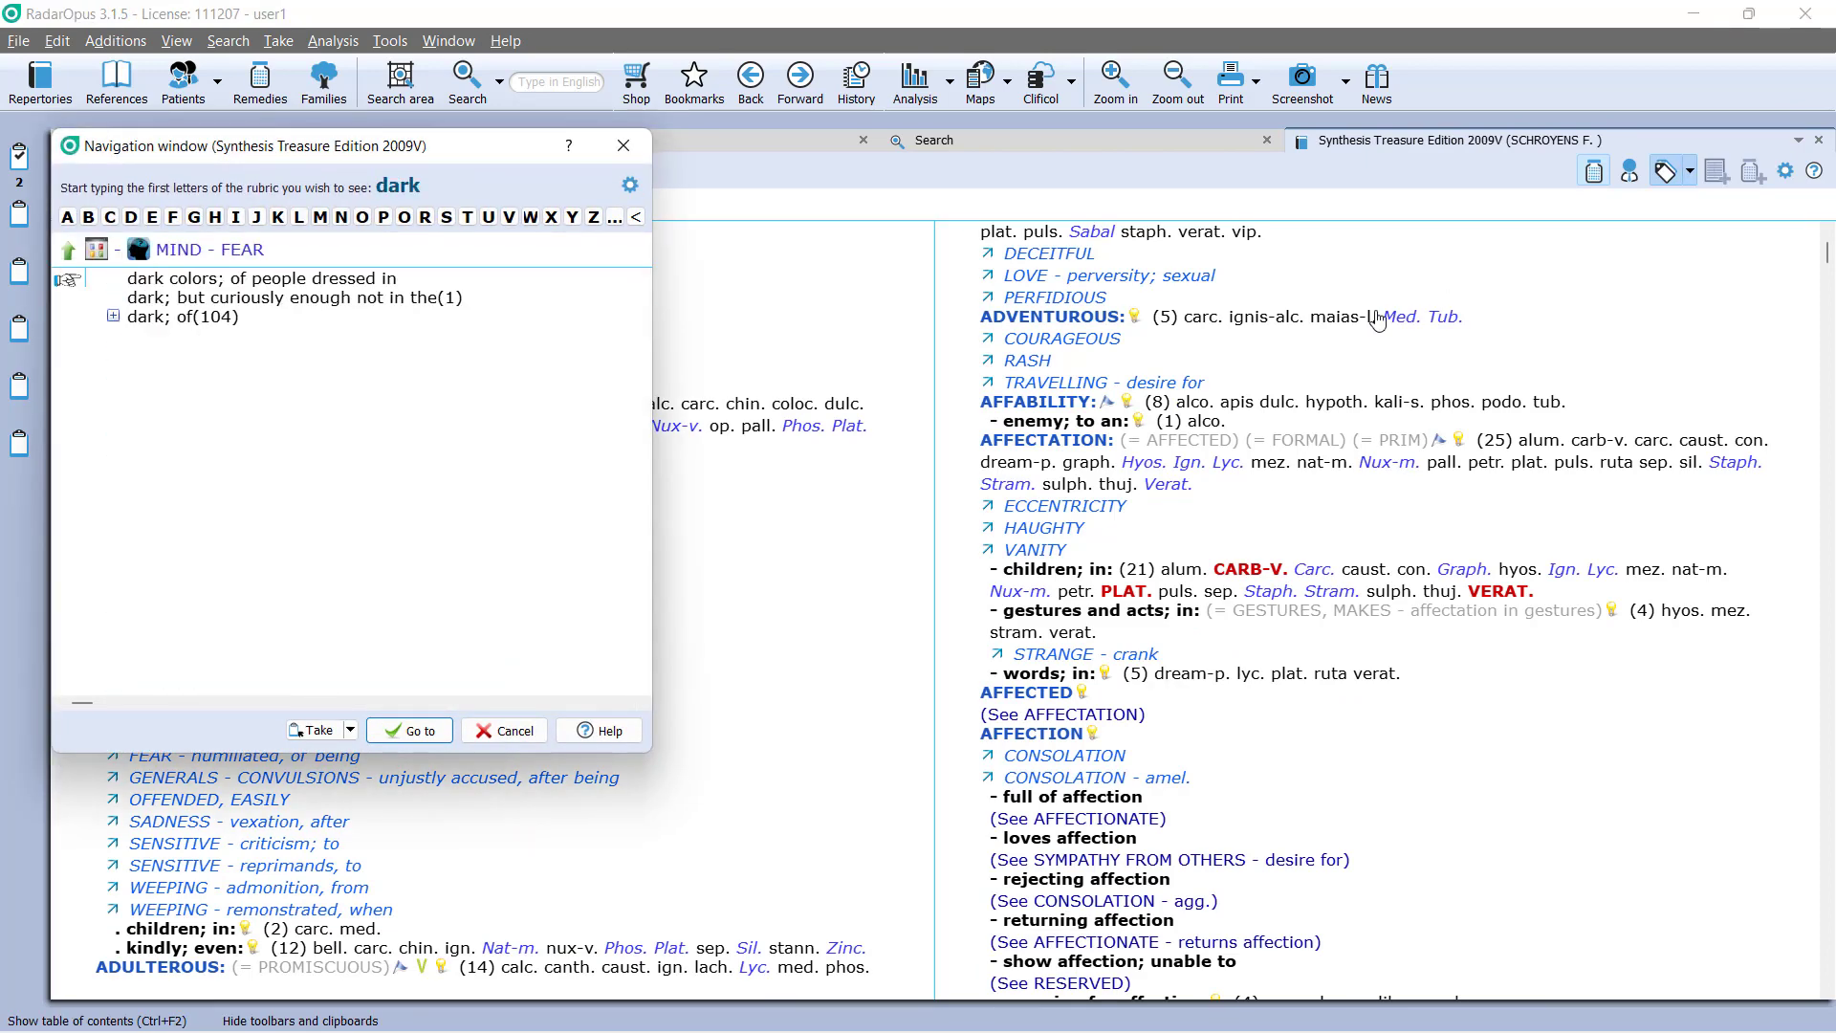
{"action": "key", "text": "Down"}
{"action": "key", "text": "Down"}
{"action": "key", "text": "Return"}
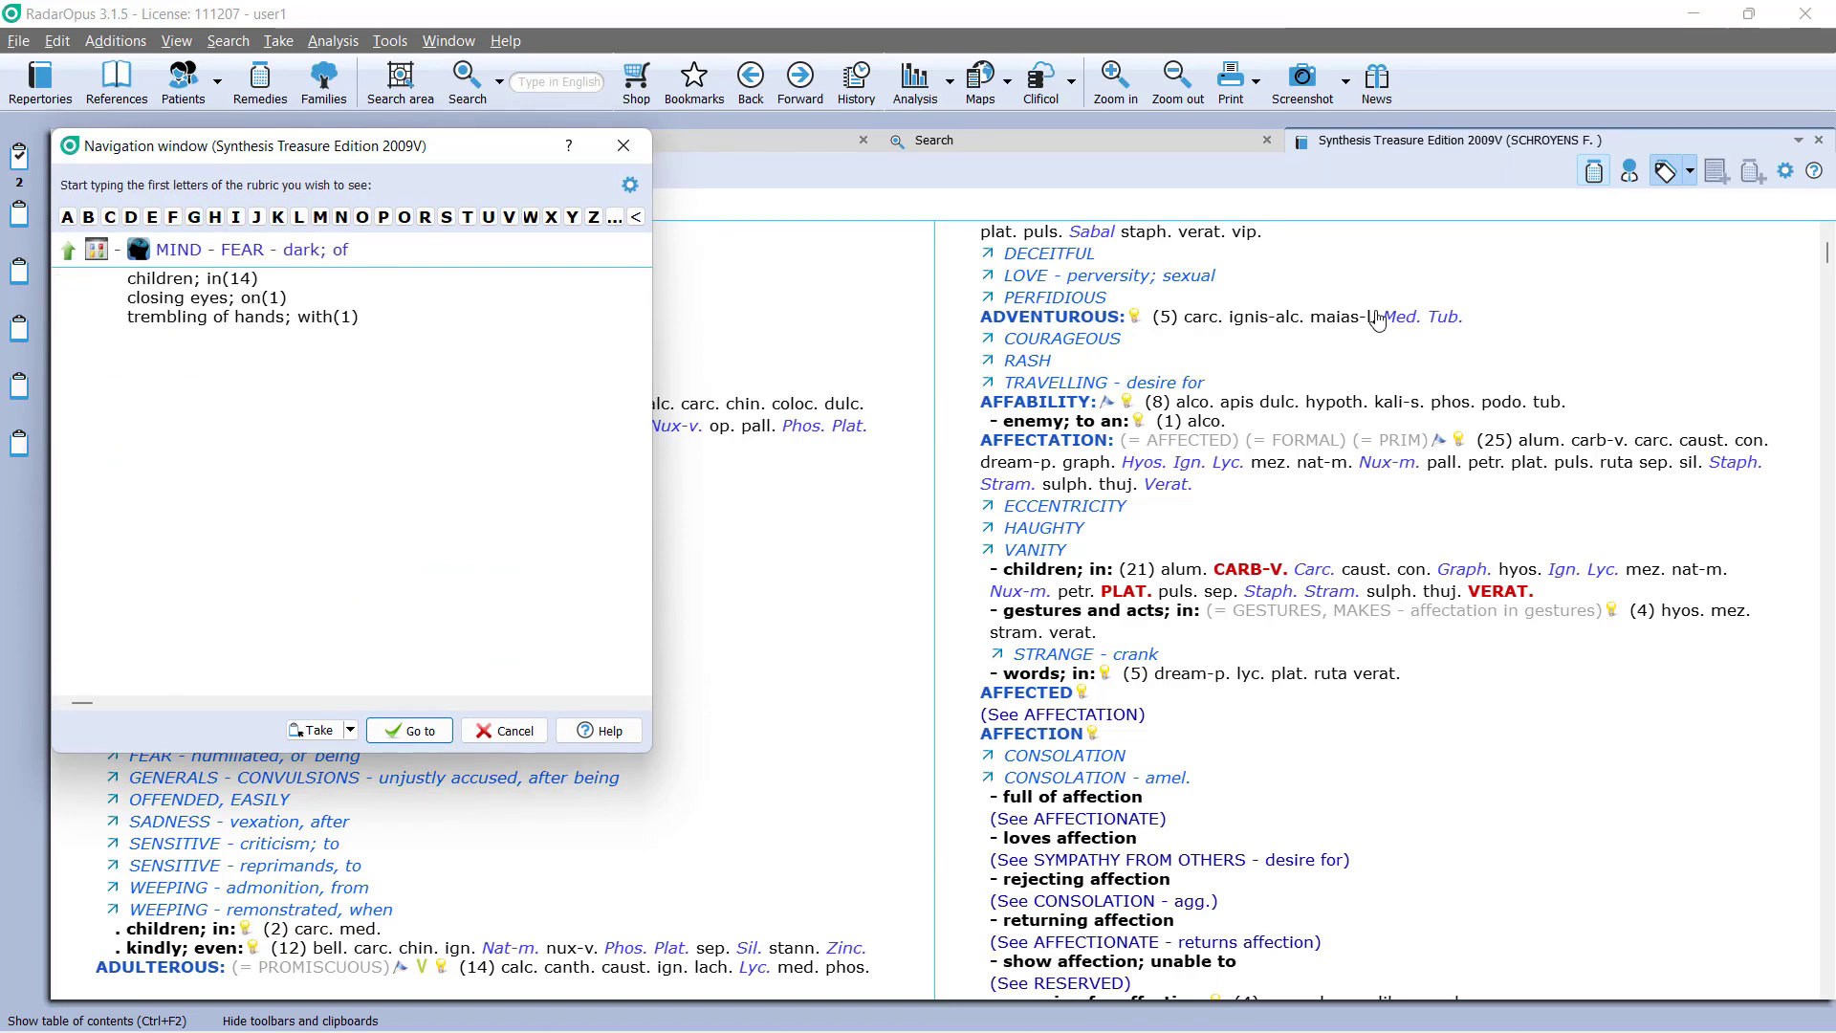
{"action": "key", "text": "Return"}
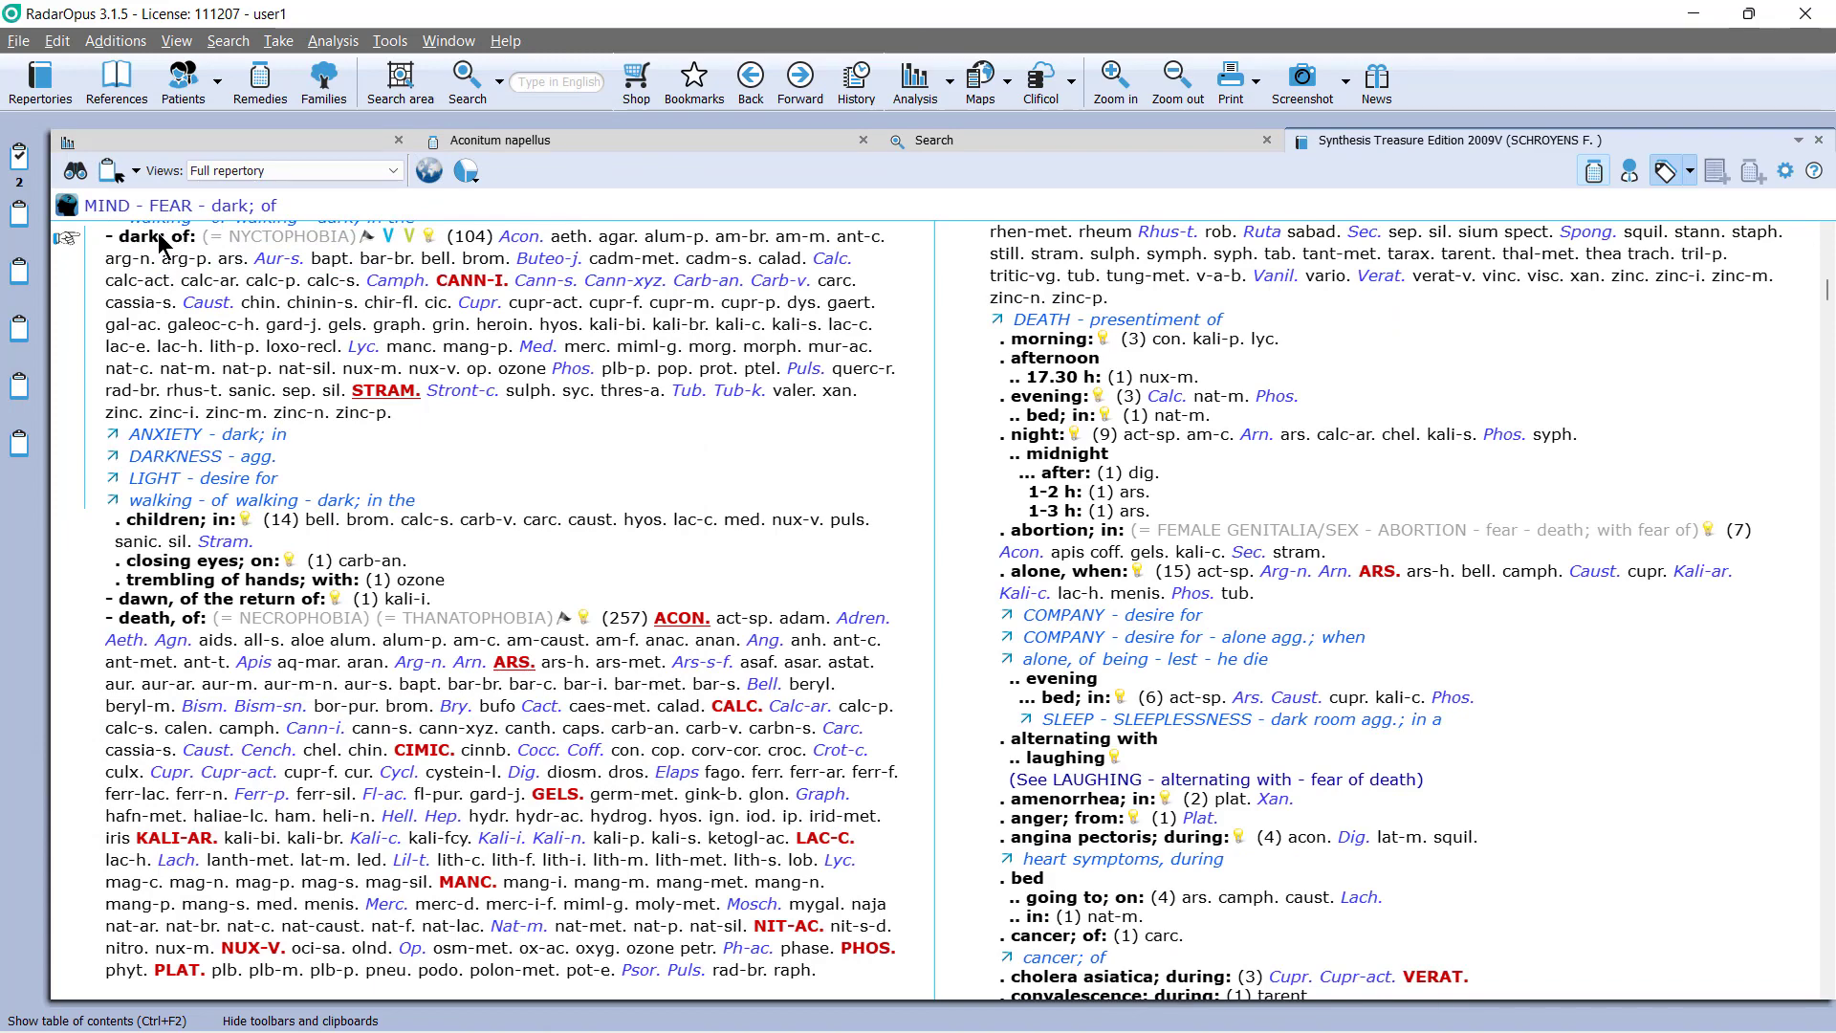
{"action": "left_click_drag", "start_coordinate": [160, 245], "coordinate": [19, 158]}
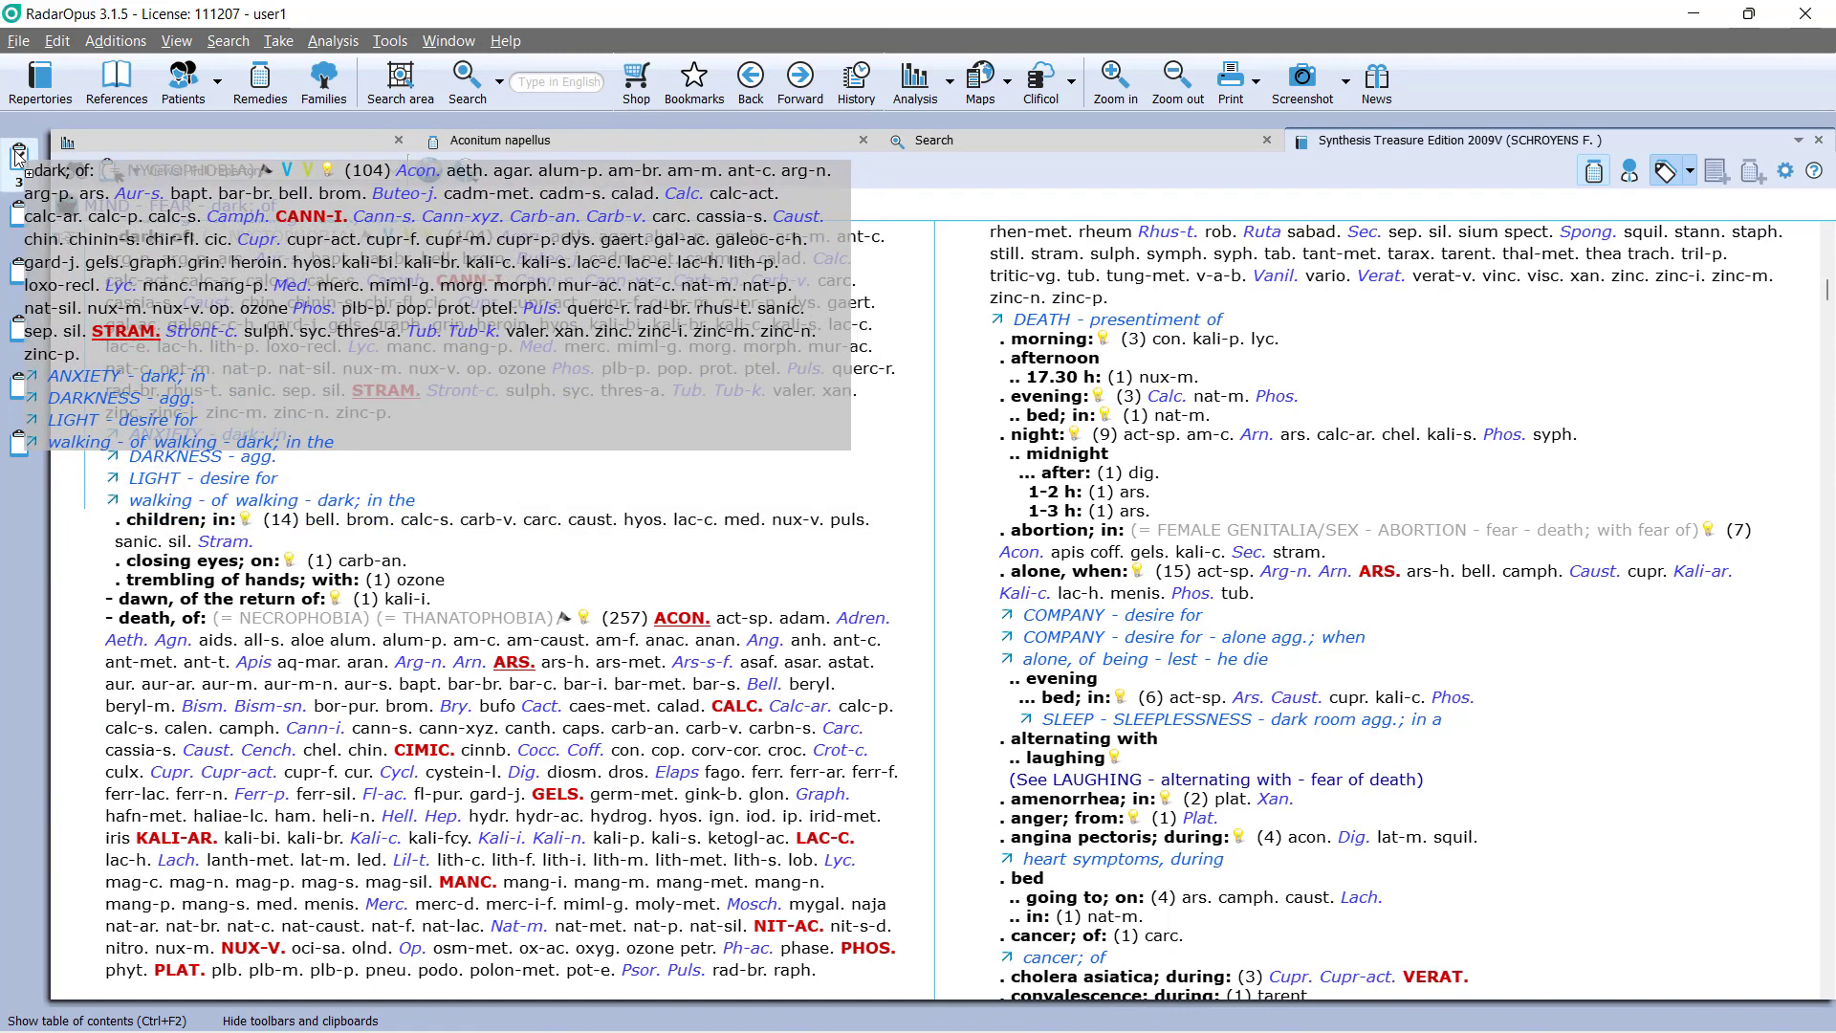
- Find the rubric MIND - FEAR - dark; of in Synthesis Adonis and add it to the first clipboard
{"action": "left_click", "coordinate": [1799, 140]}
{"action": "left_click", "coordinate": [1621, 152]}
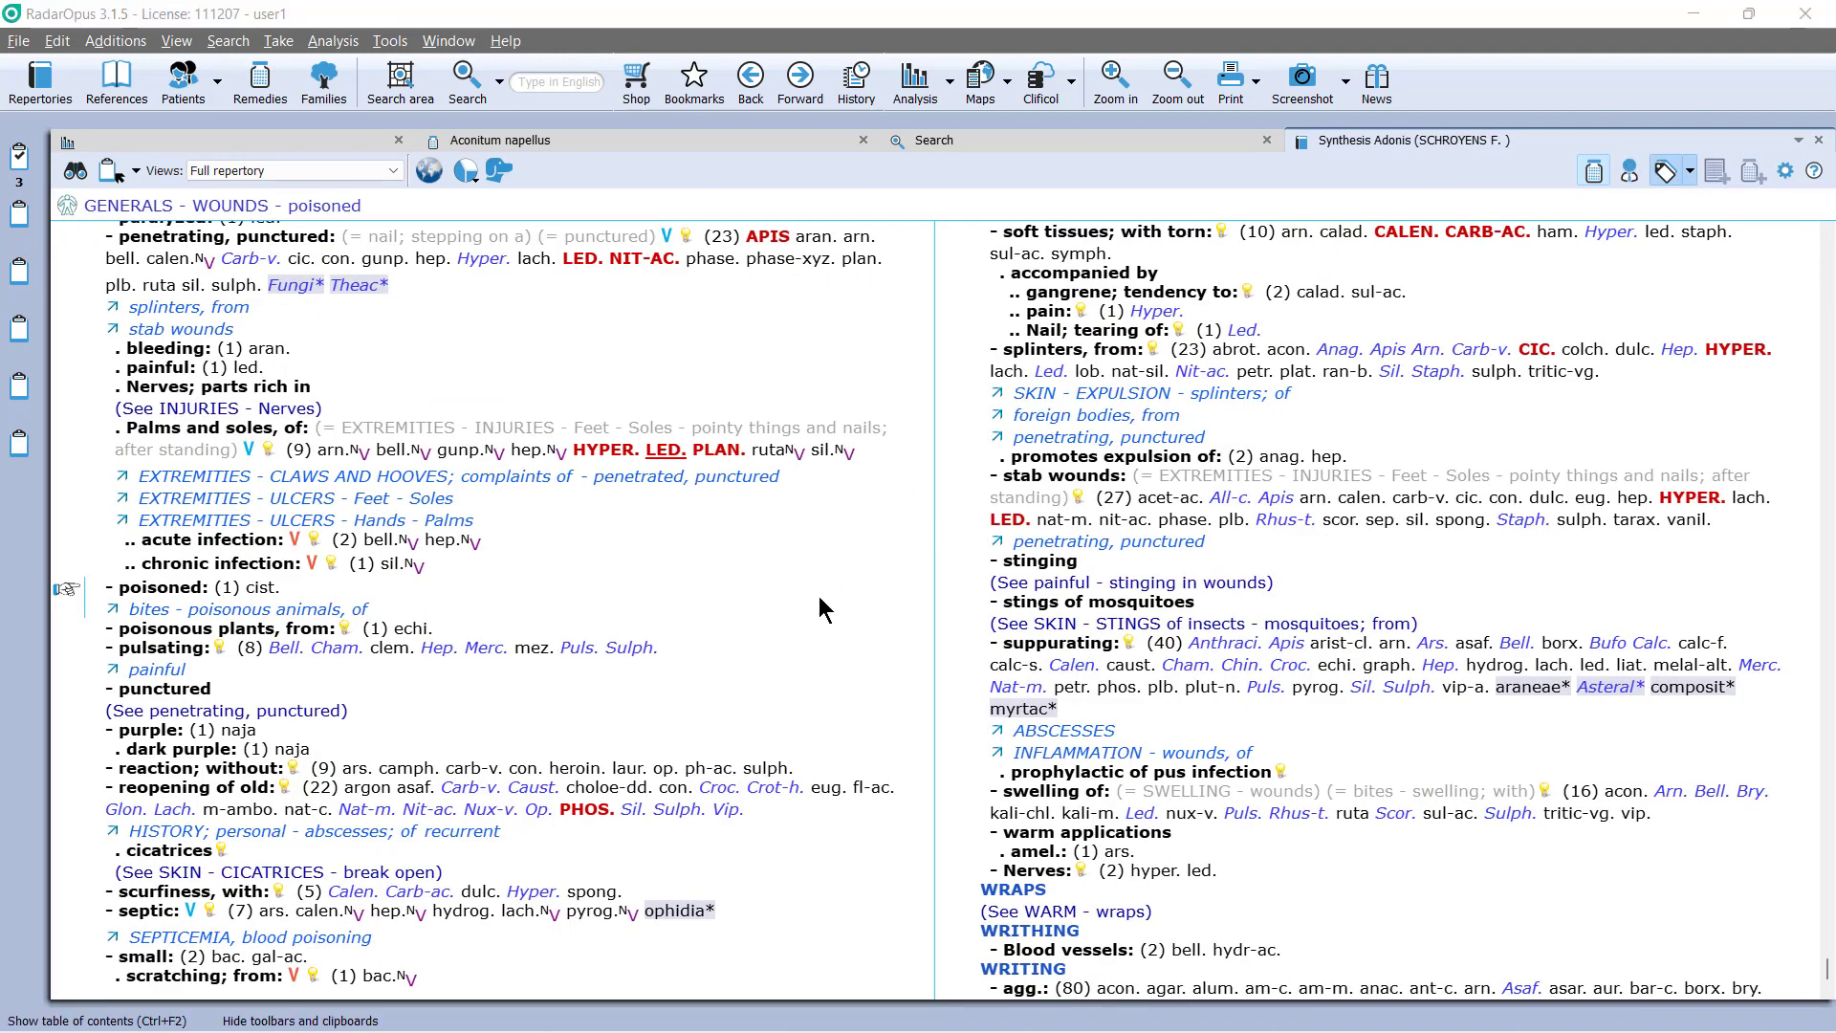
{"action": "type", "text": "m"}
{"action": "key", "text": "Return"}
{"action": "type", "text": "fea"}
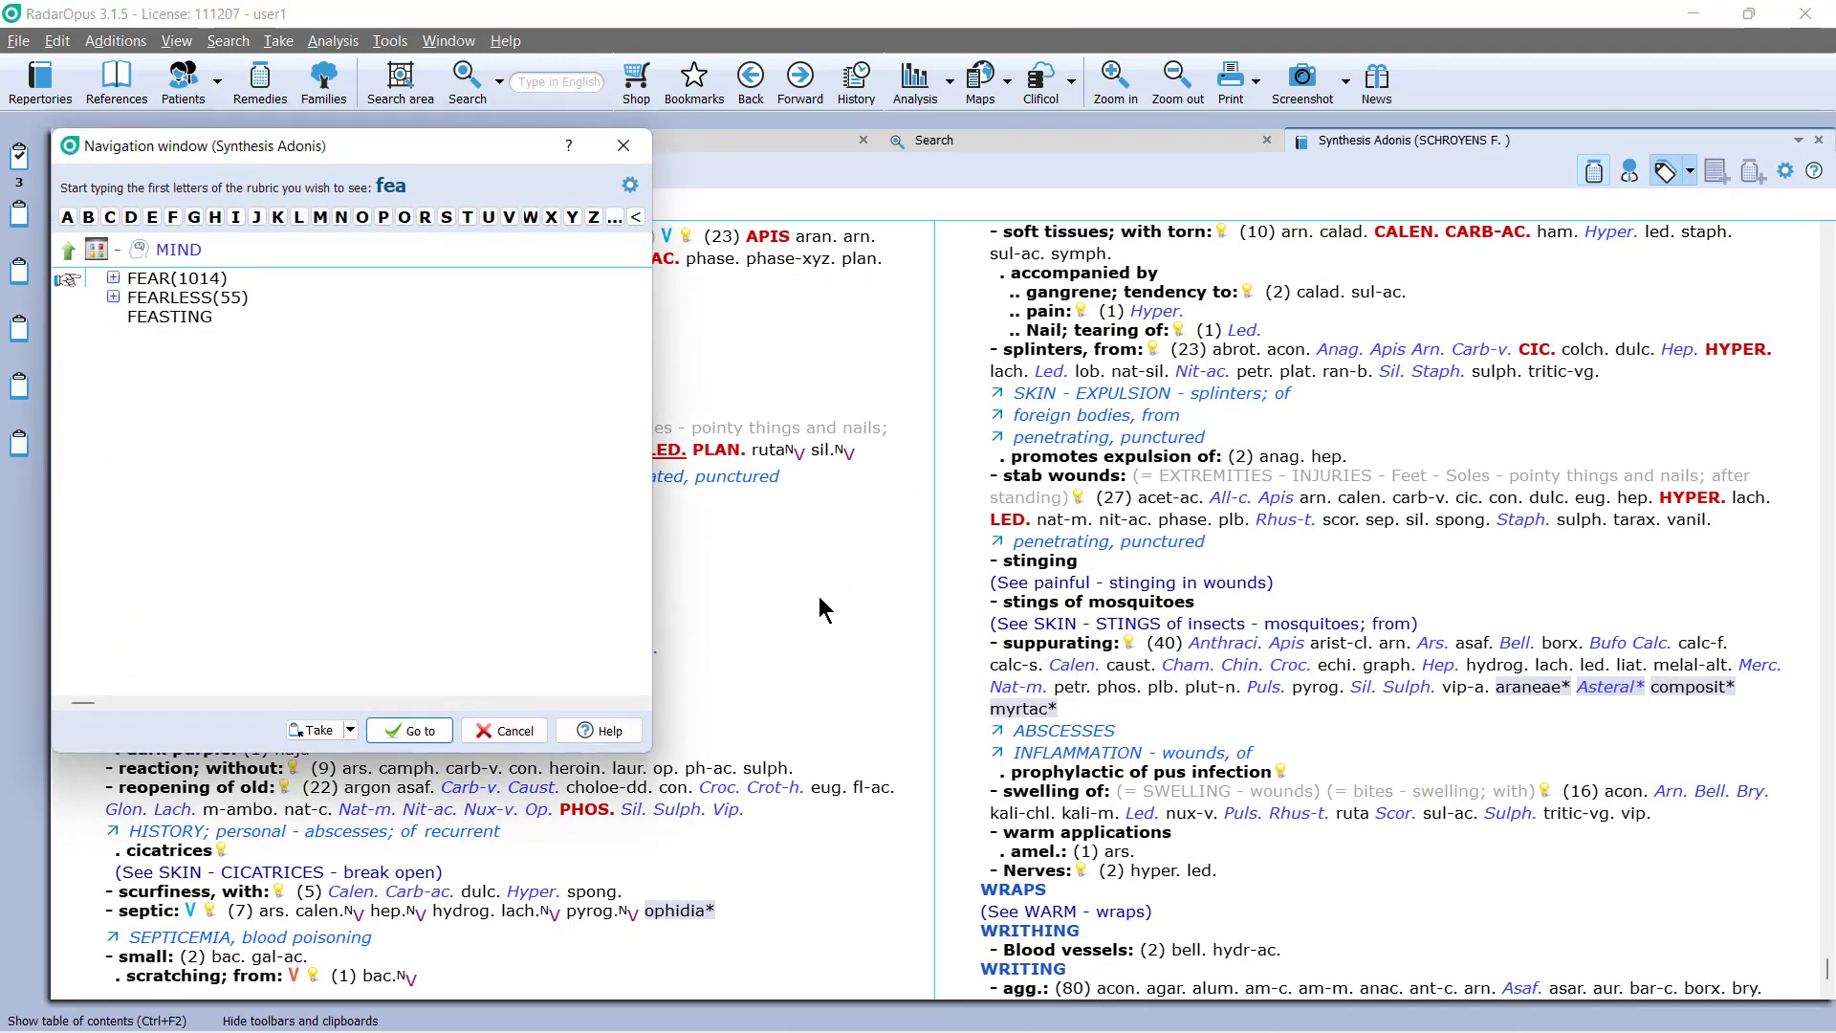
{"action": "key", "text": "Return"}
{"action": "type", "text": "dark"}
{"action": "key", "text": "Down"}
{"action": "key", "text": "Down"}
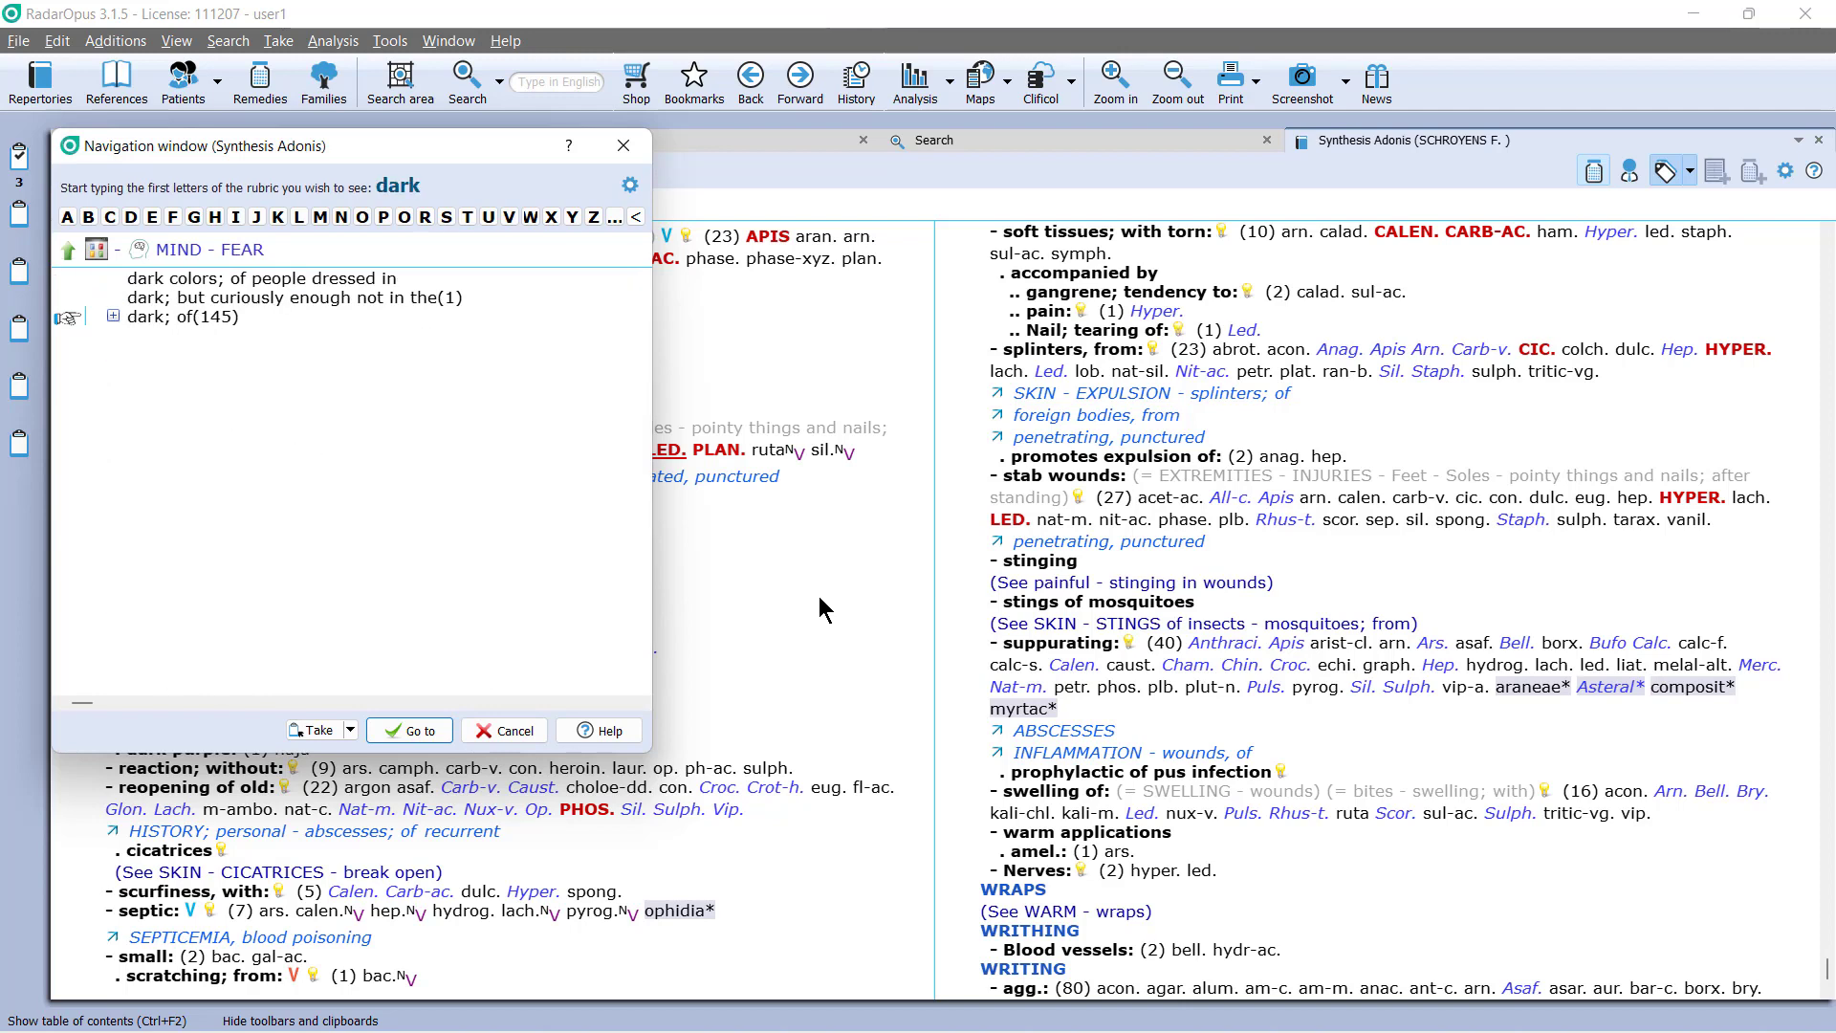
{"action": "key", "text": "Return"}
{"action": "key", "text": "Return"}
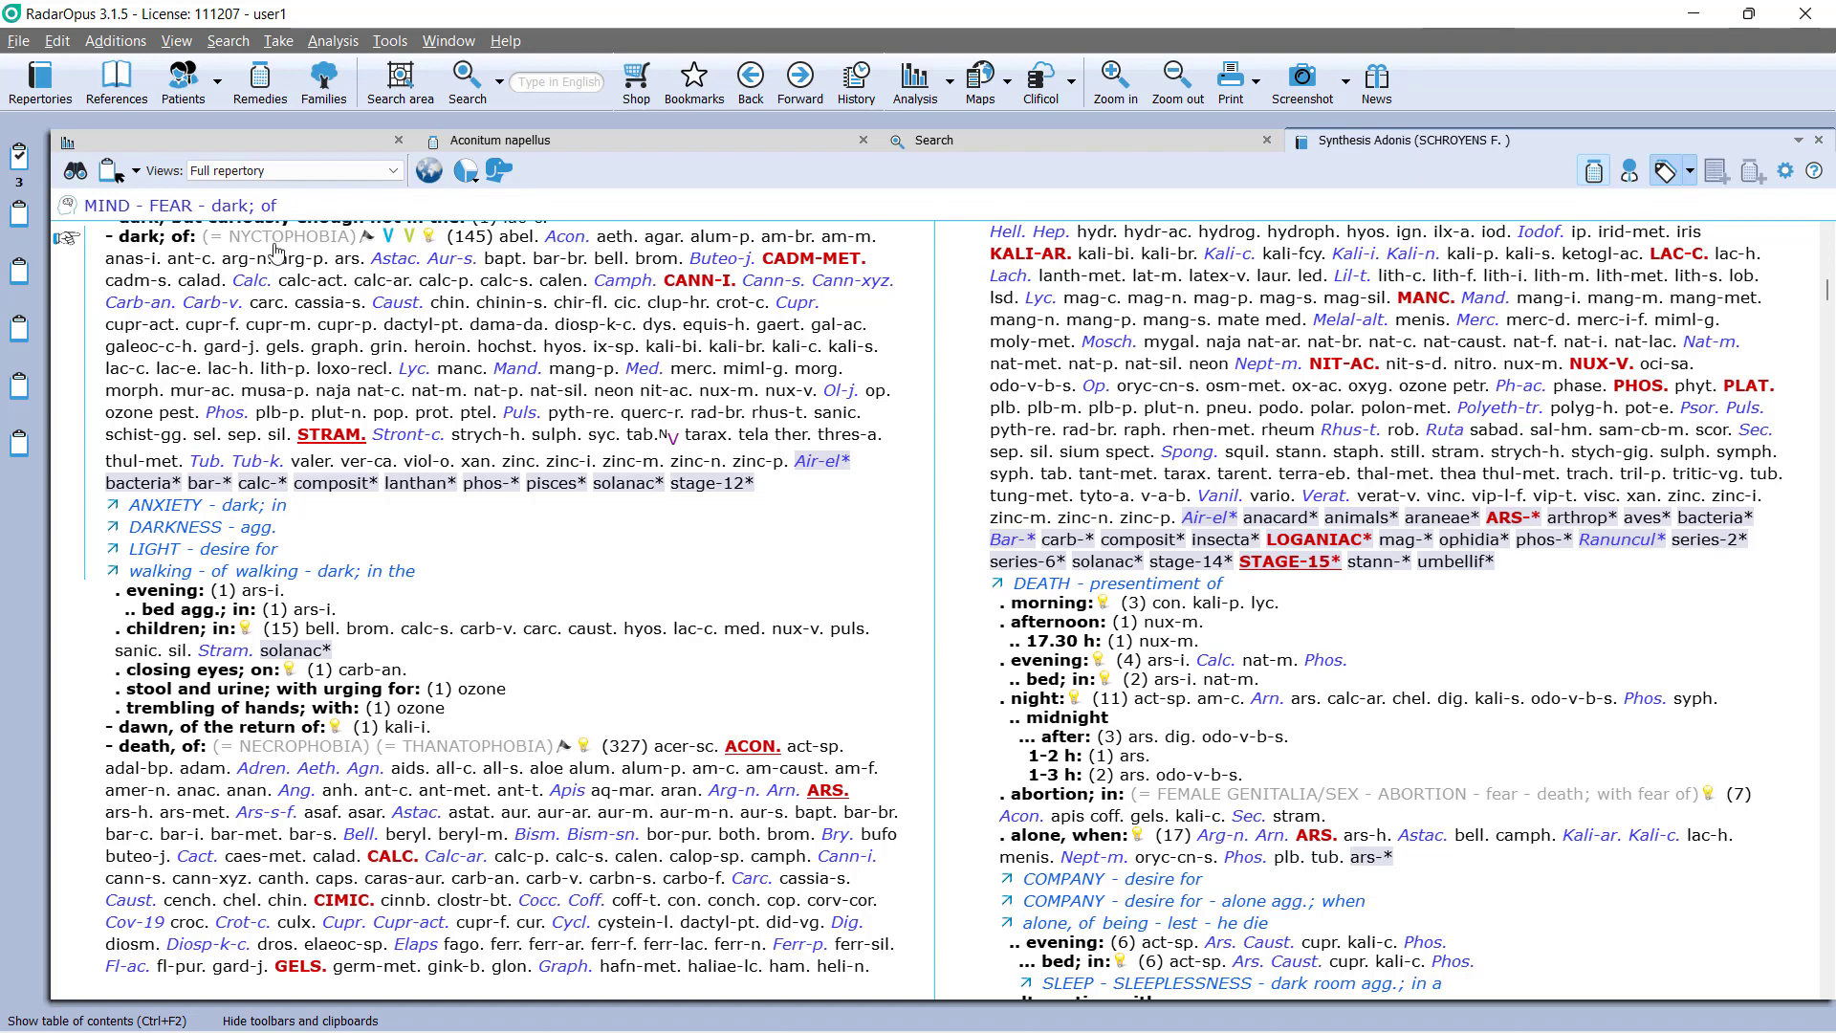
{"action": "left_click_drag", "start_coordinate": [160, 241], "coordinate": [17, 158]}
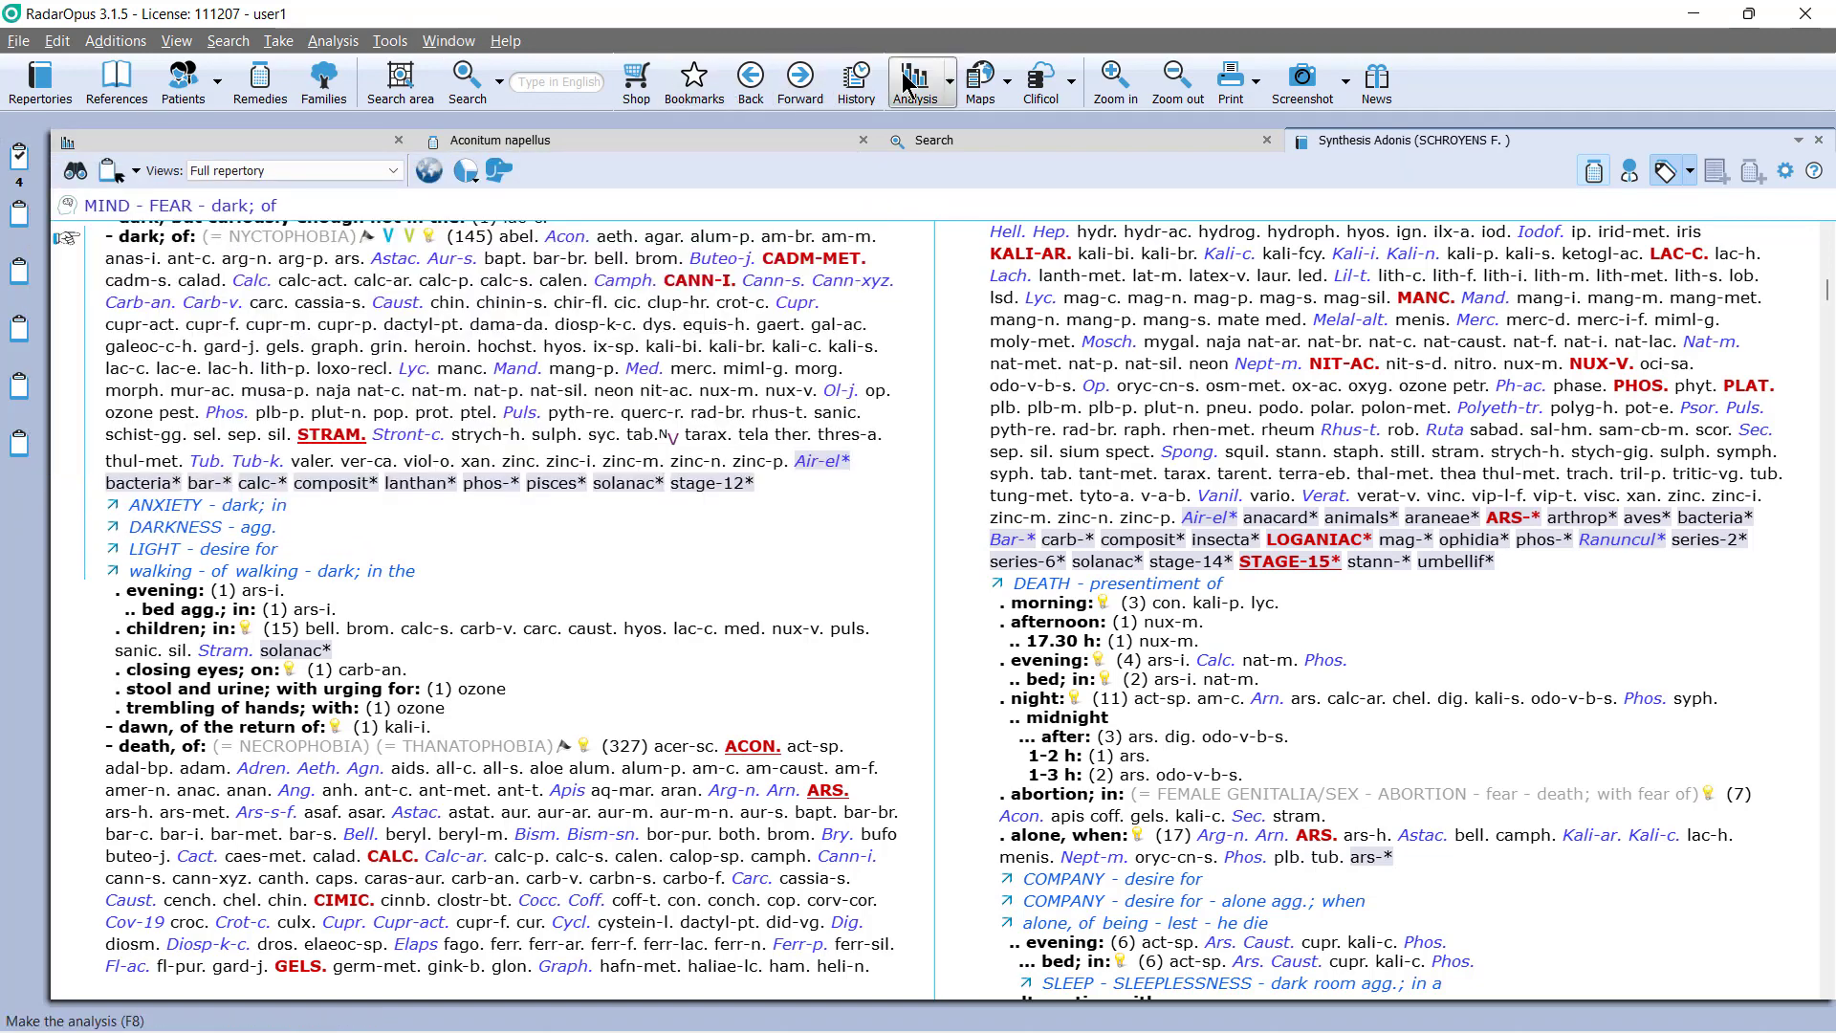
- Analyse the rubrics from both Synthesis versions in the first clipboard, and check a rubric's origin and the remedy descriptions
{"action": "left_click", "coordinate": [913, 81]}
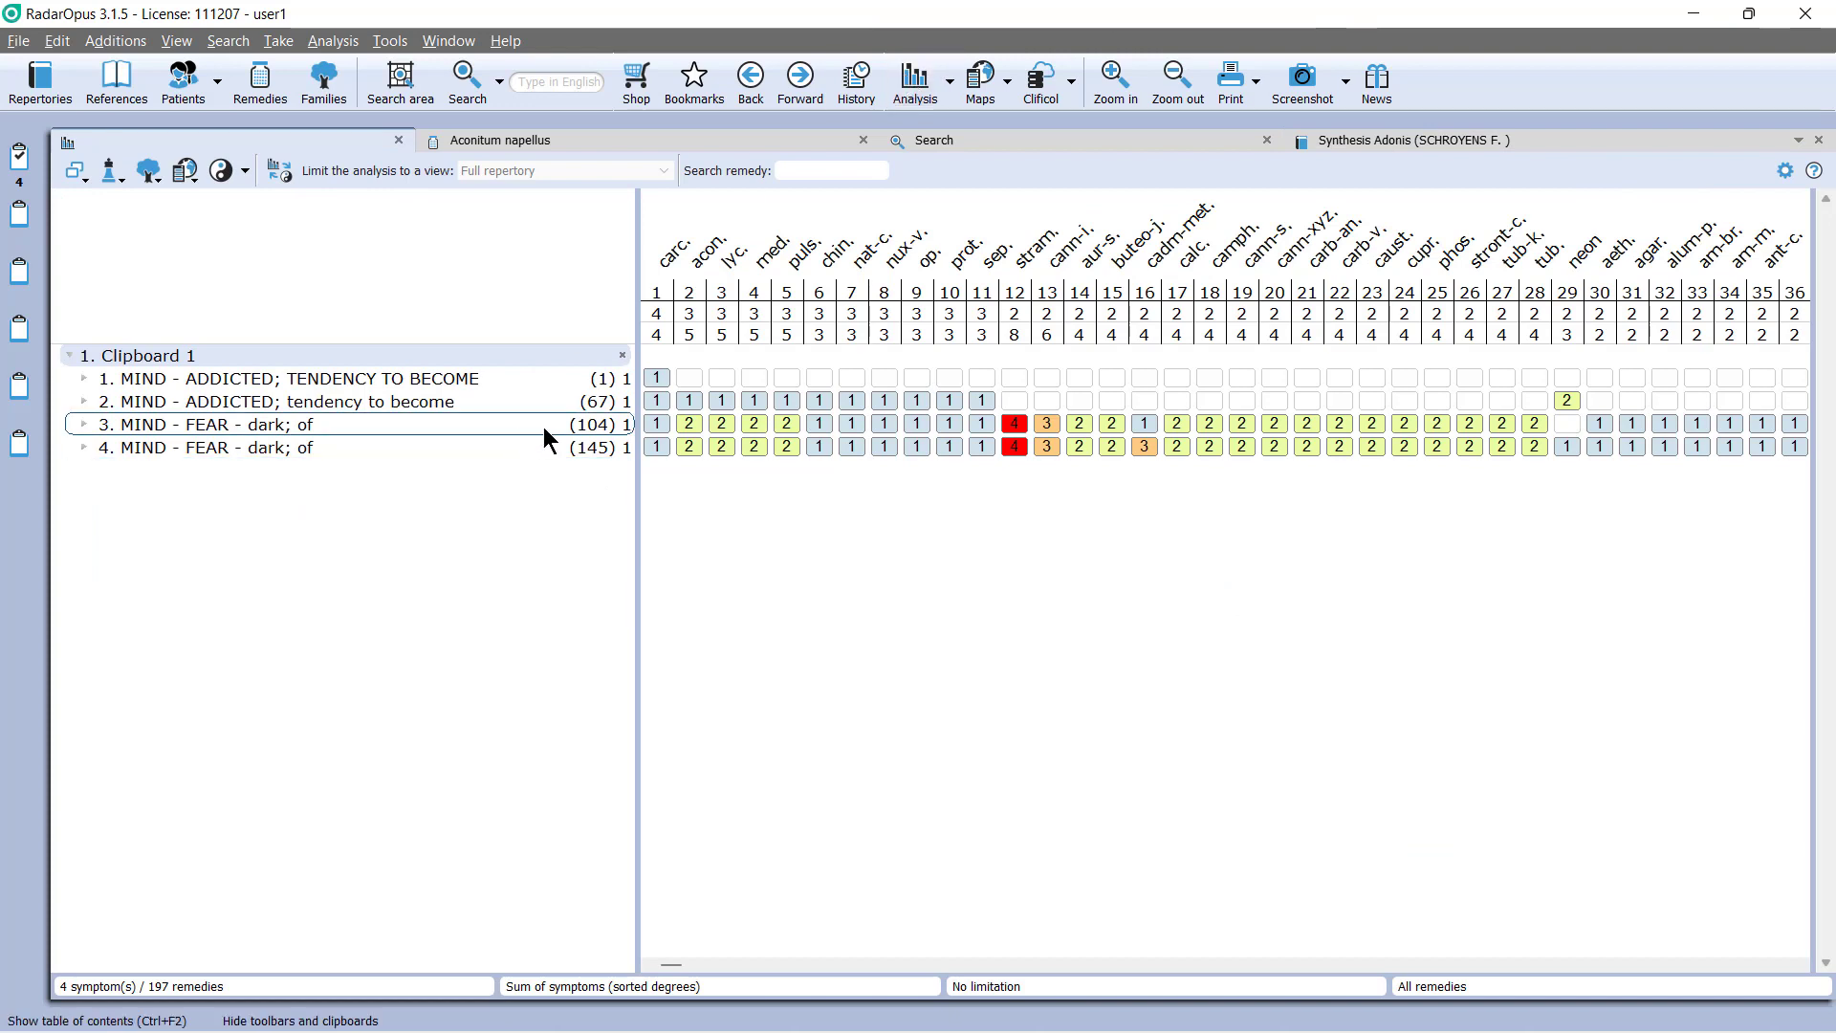
{"action": "mouse_move", "coordinate": [605, 397]}
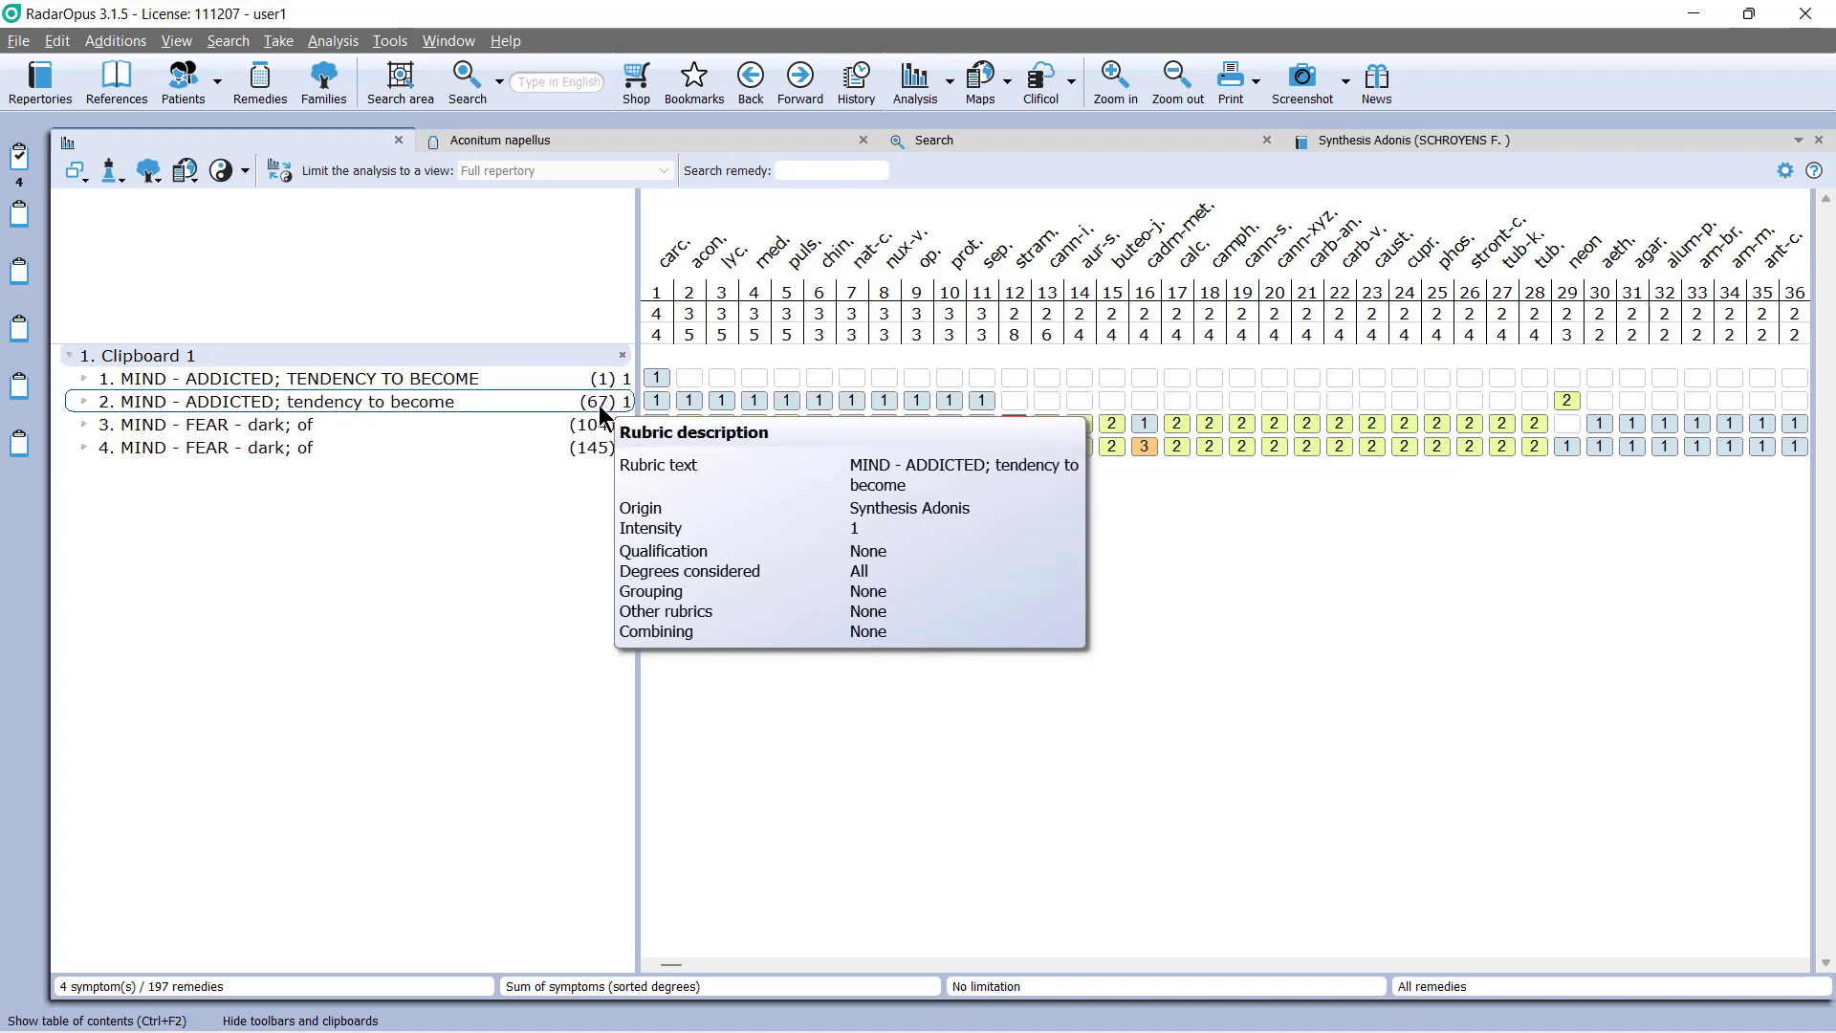
{"action": "mouse_move", "coordinate": [587, 426]}
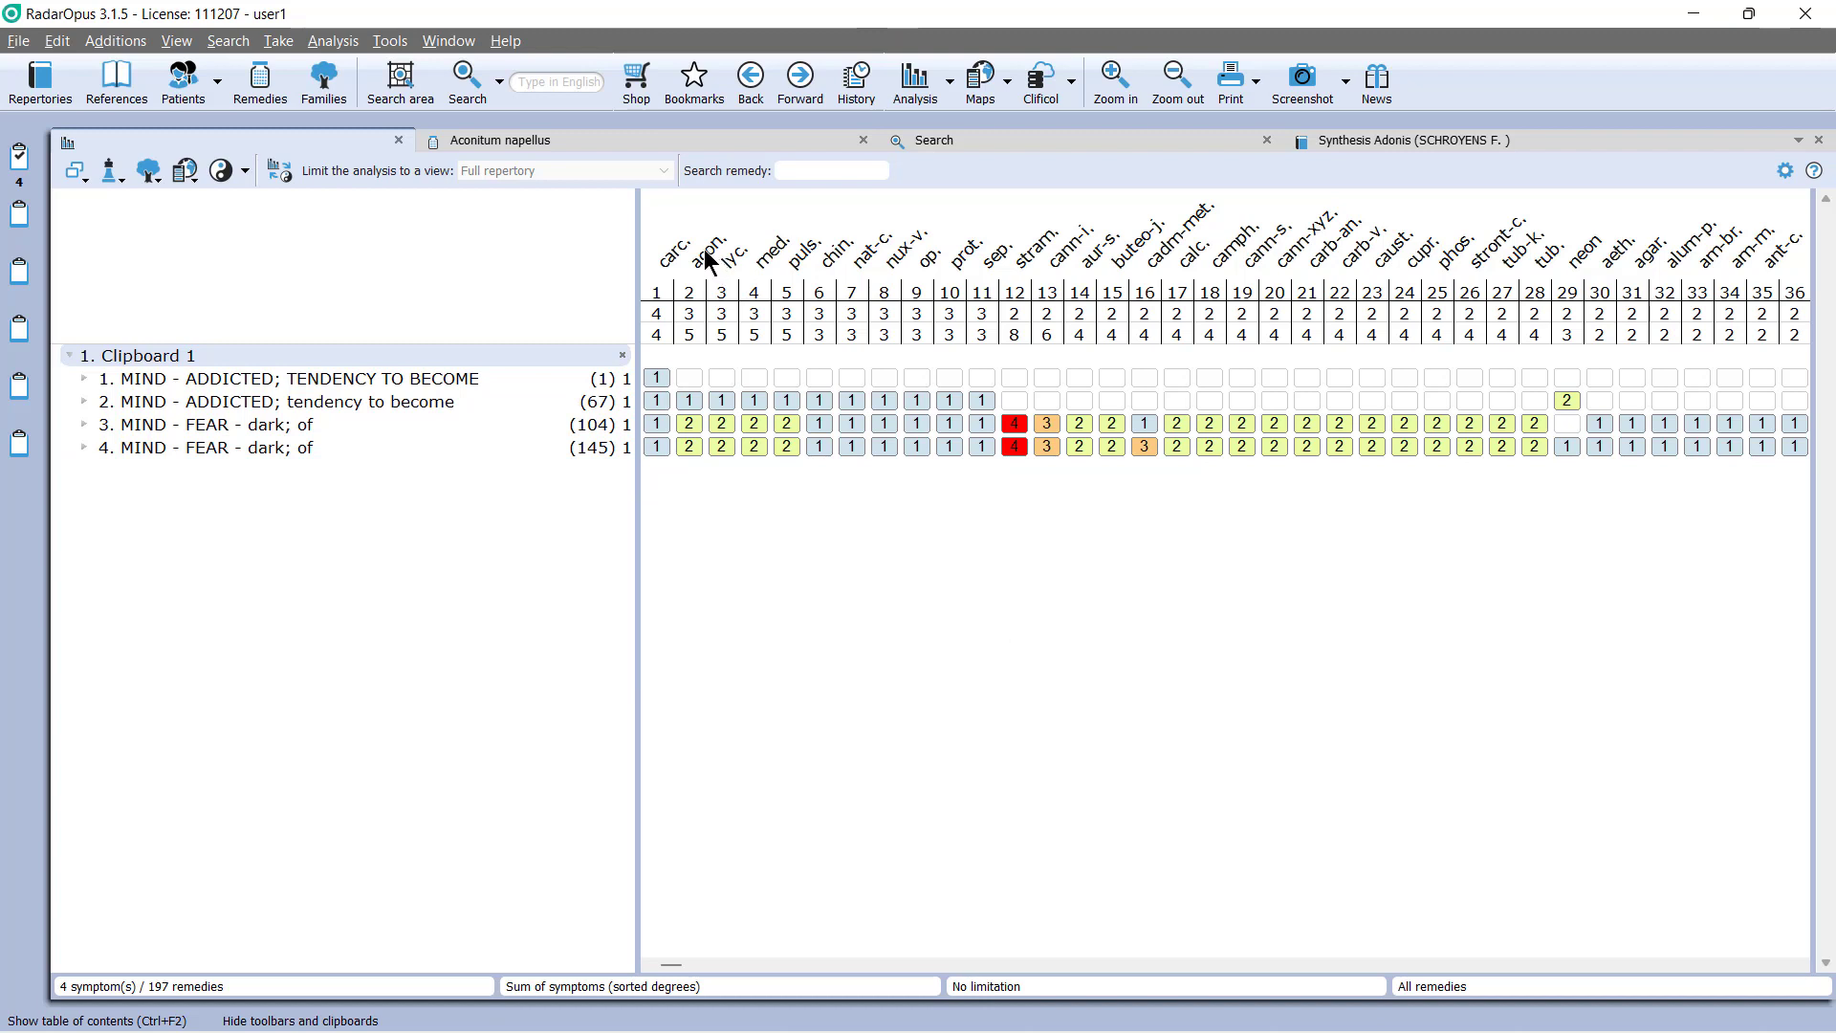
{"action": "mouse_move", "coordinate": [704, 248]}
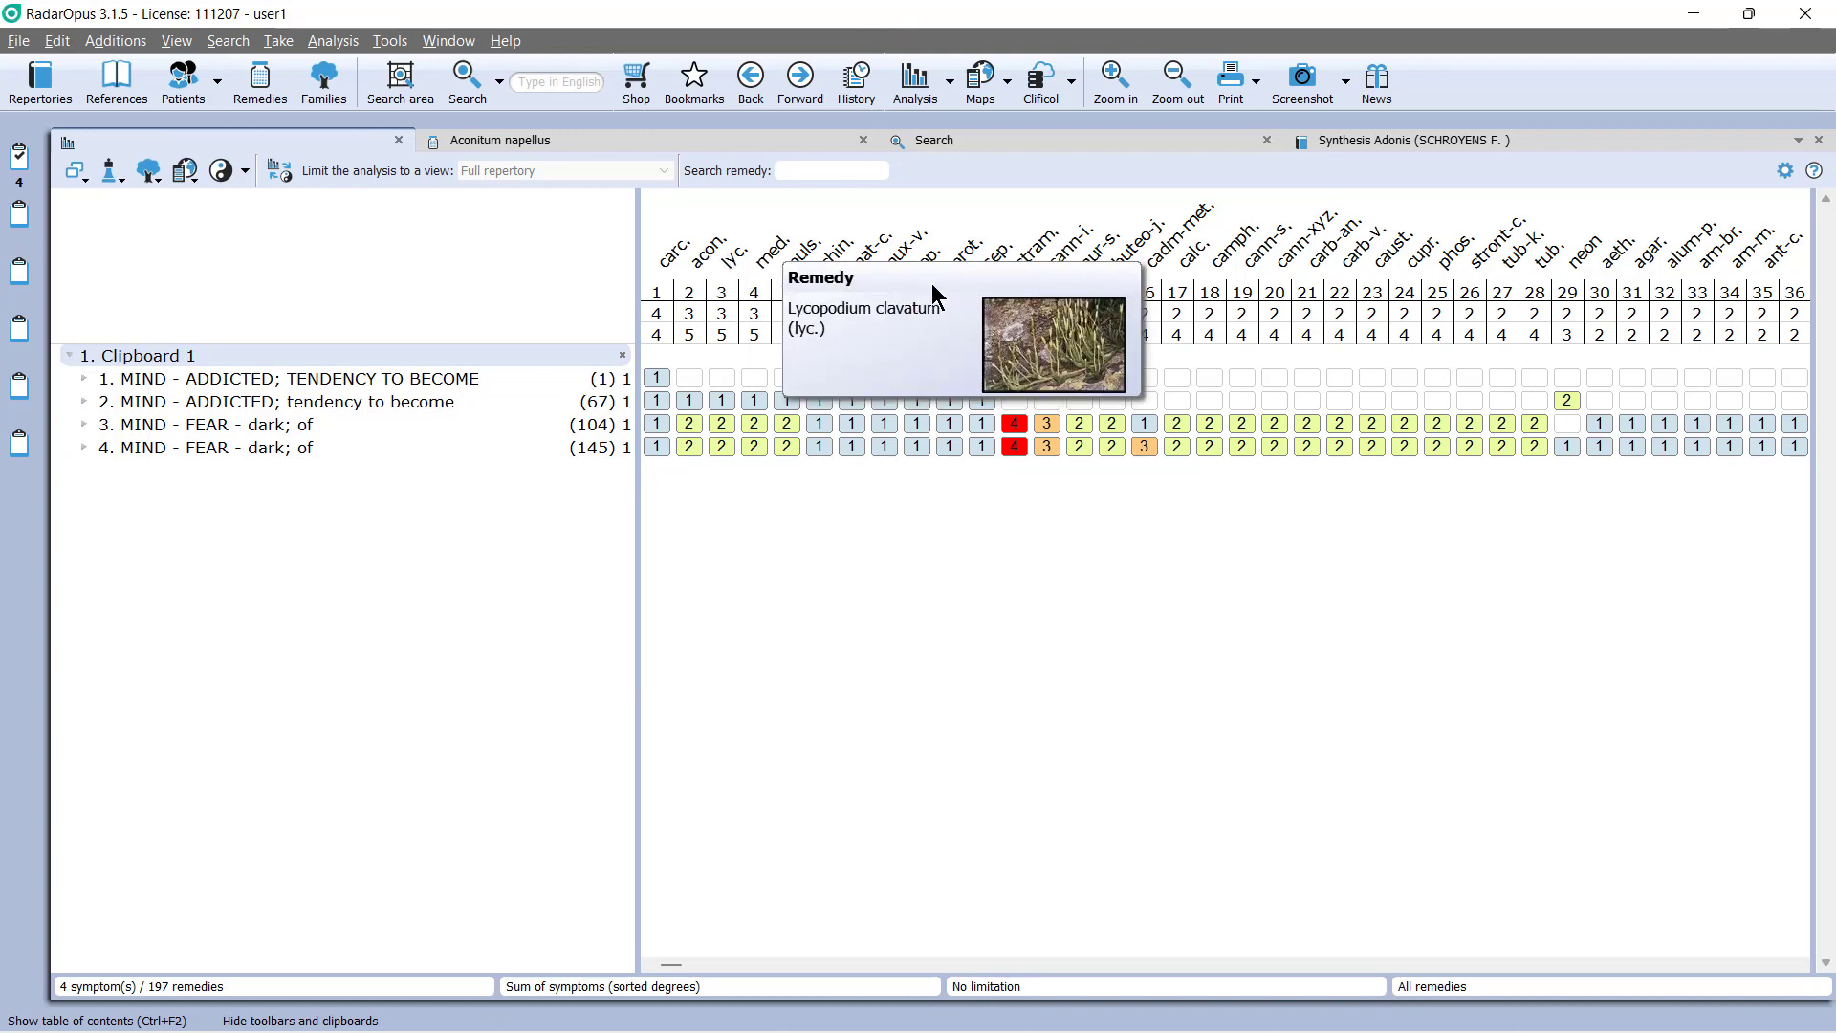
- Turn off the tooltips on remedies and symptoms in the analysis settings
{"action": "left_click", "coordinate": [1785, 174]}
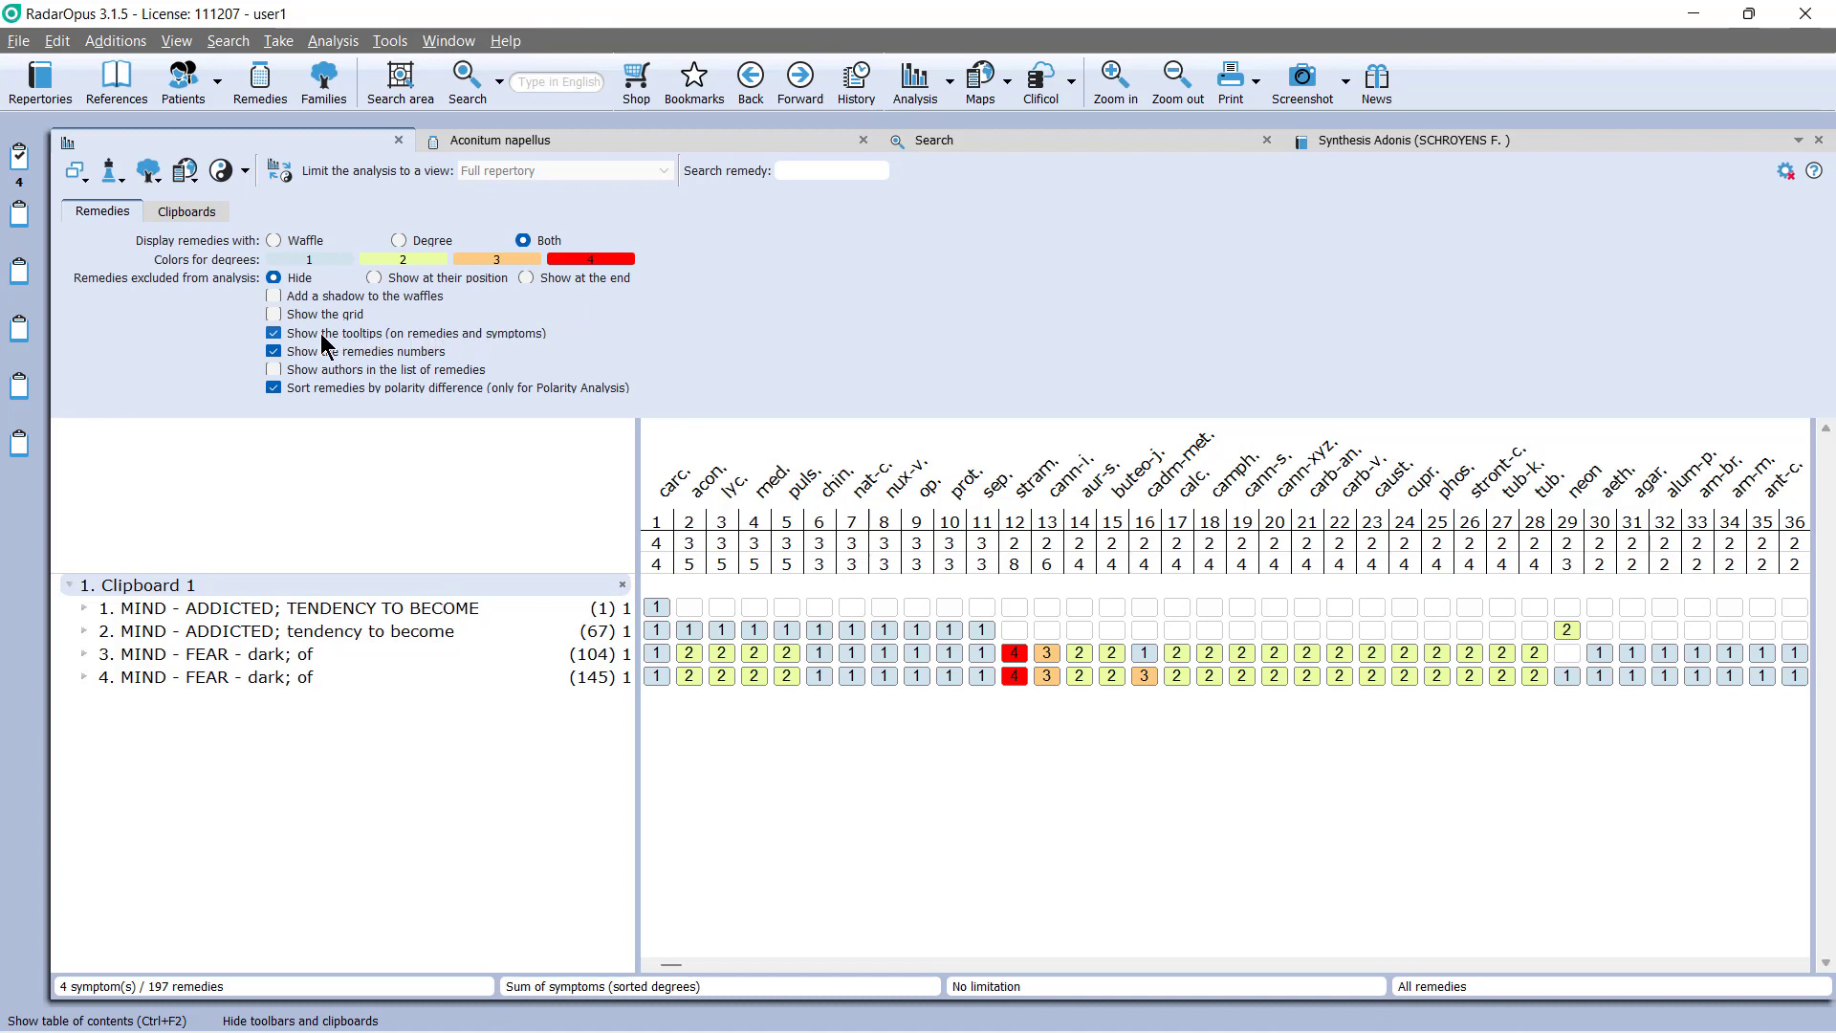
{"action": "left_click", "coordinate": [274, 333]}
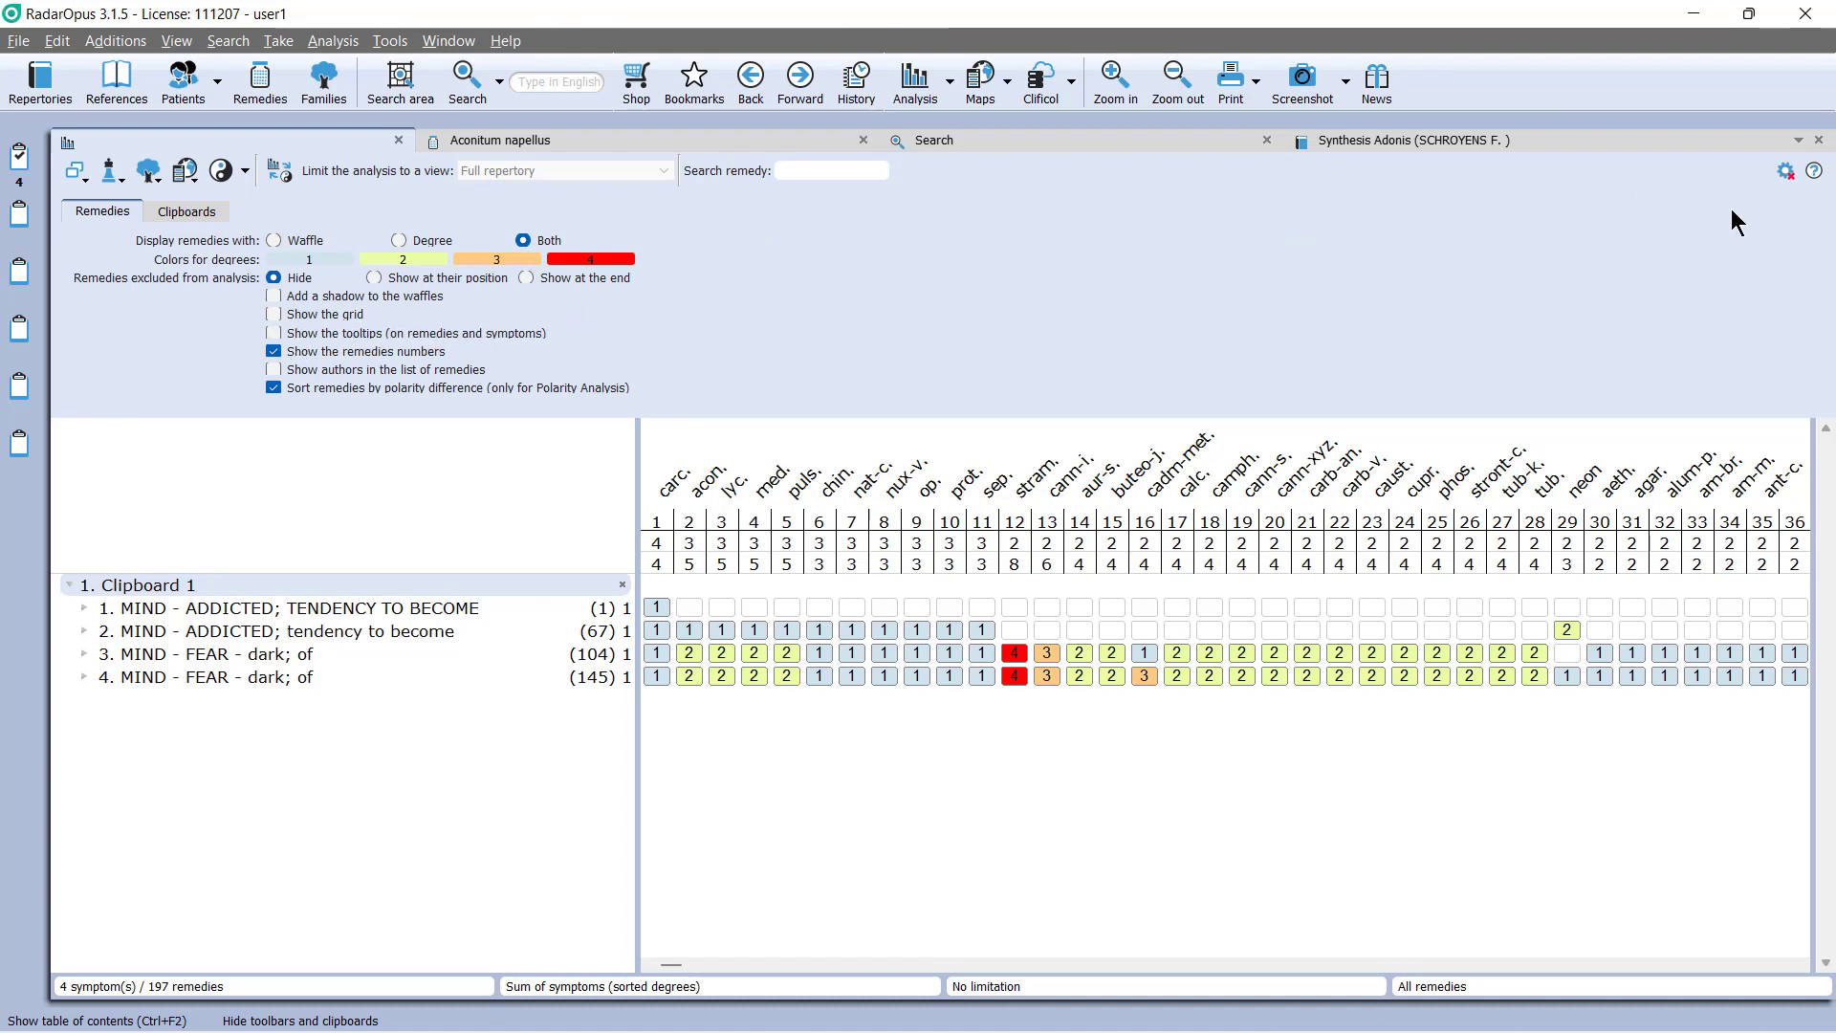
{"action": "left_click", "coordinate": [1785, 172]}
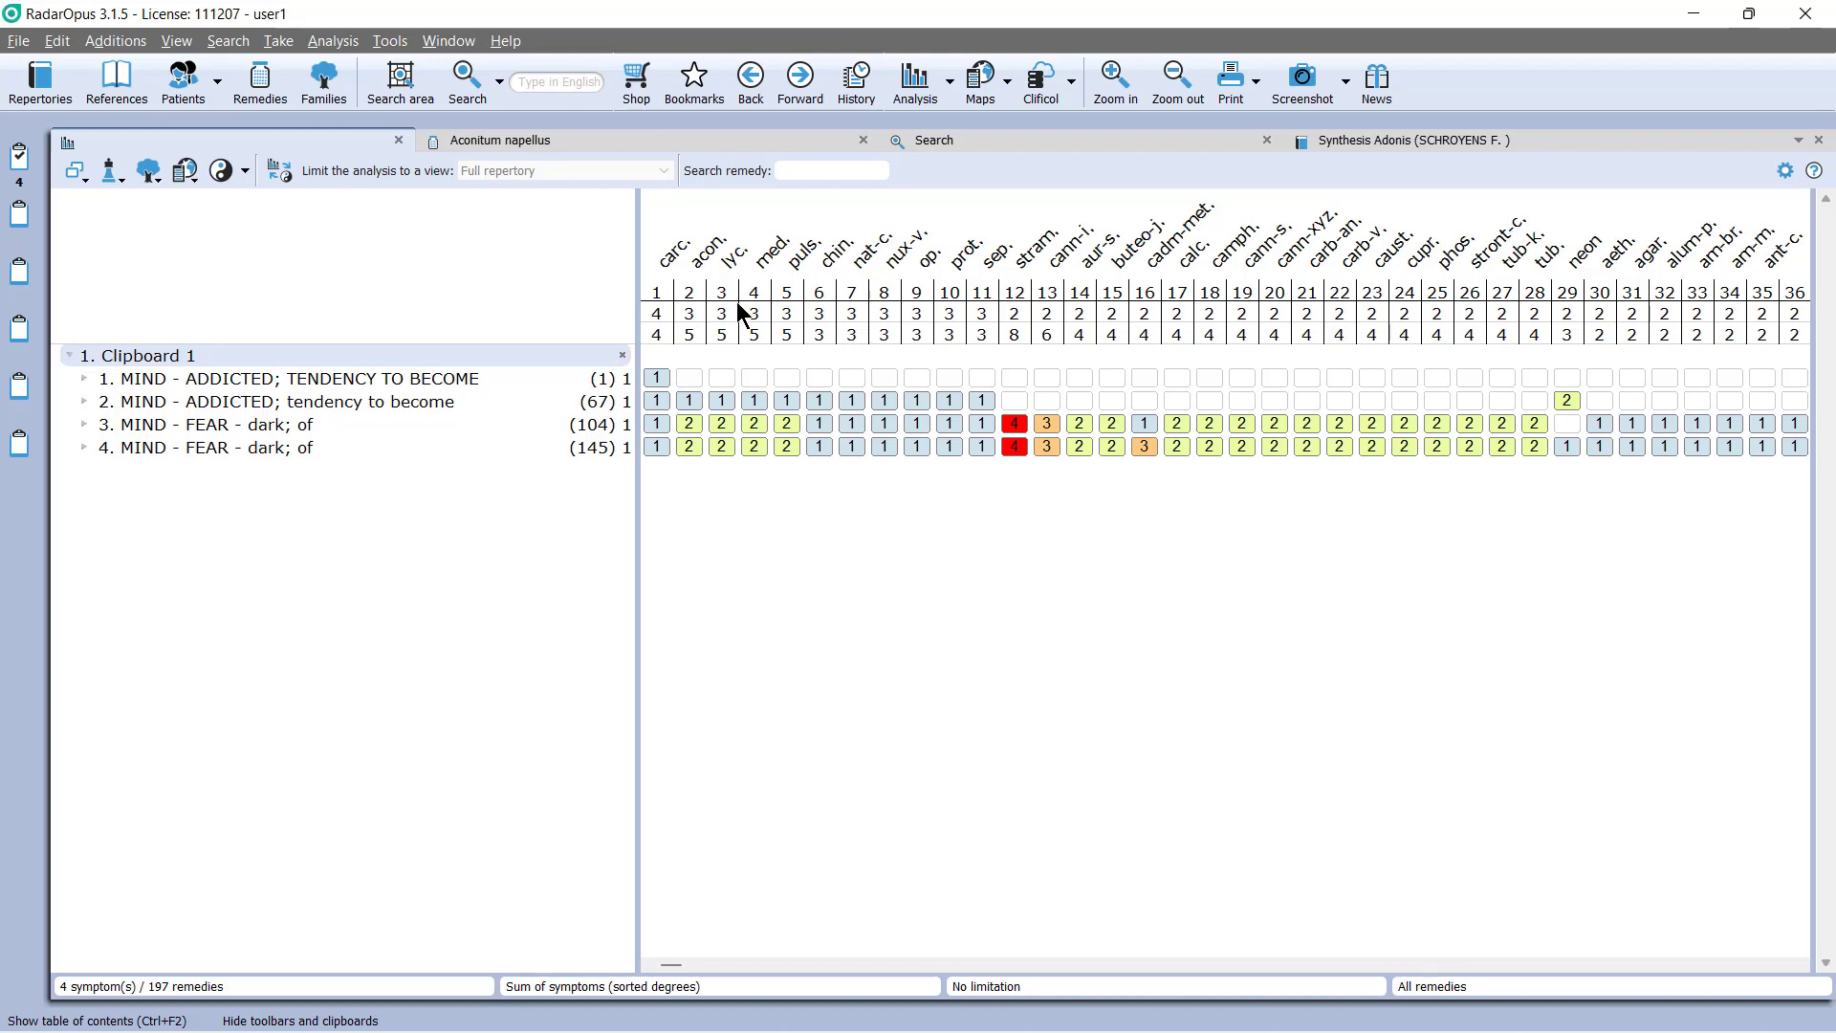
- Open the information on remedy nat-c., highlight its family Natrium (Natrum) and compounds in the analysis, and review the highlighted remedies
{"action": "double_click", "coordinate": [870, 255]}
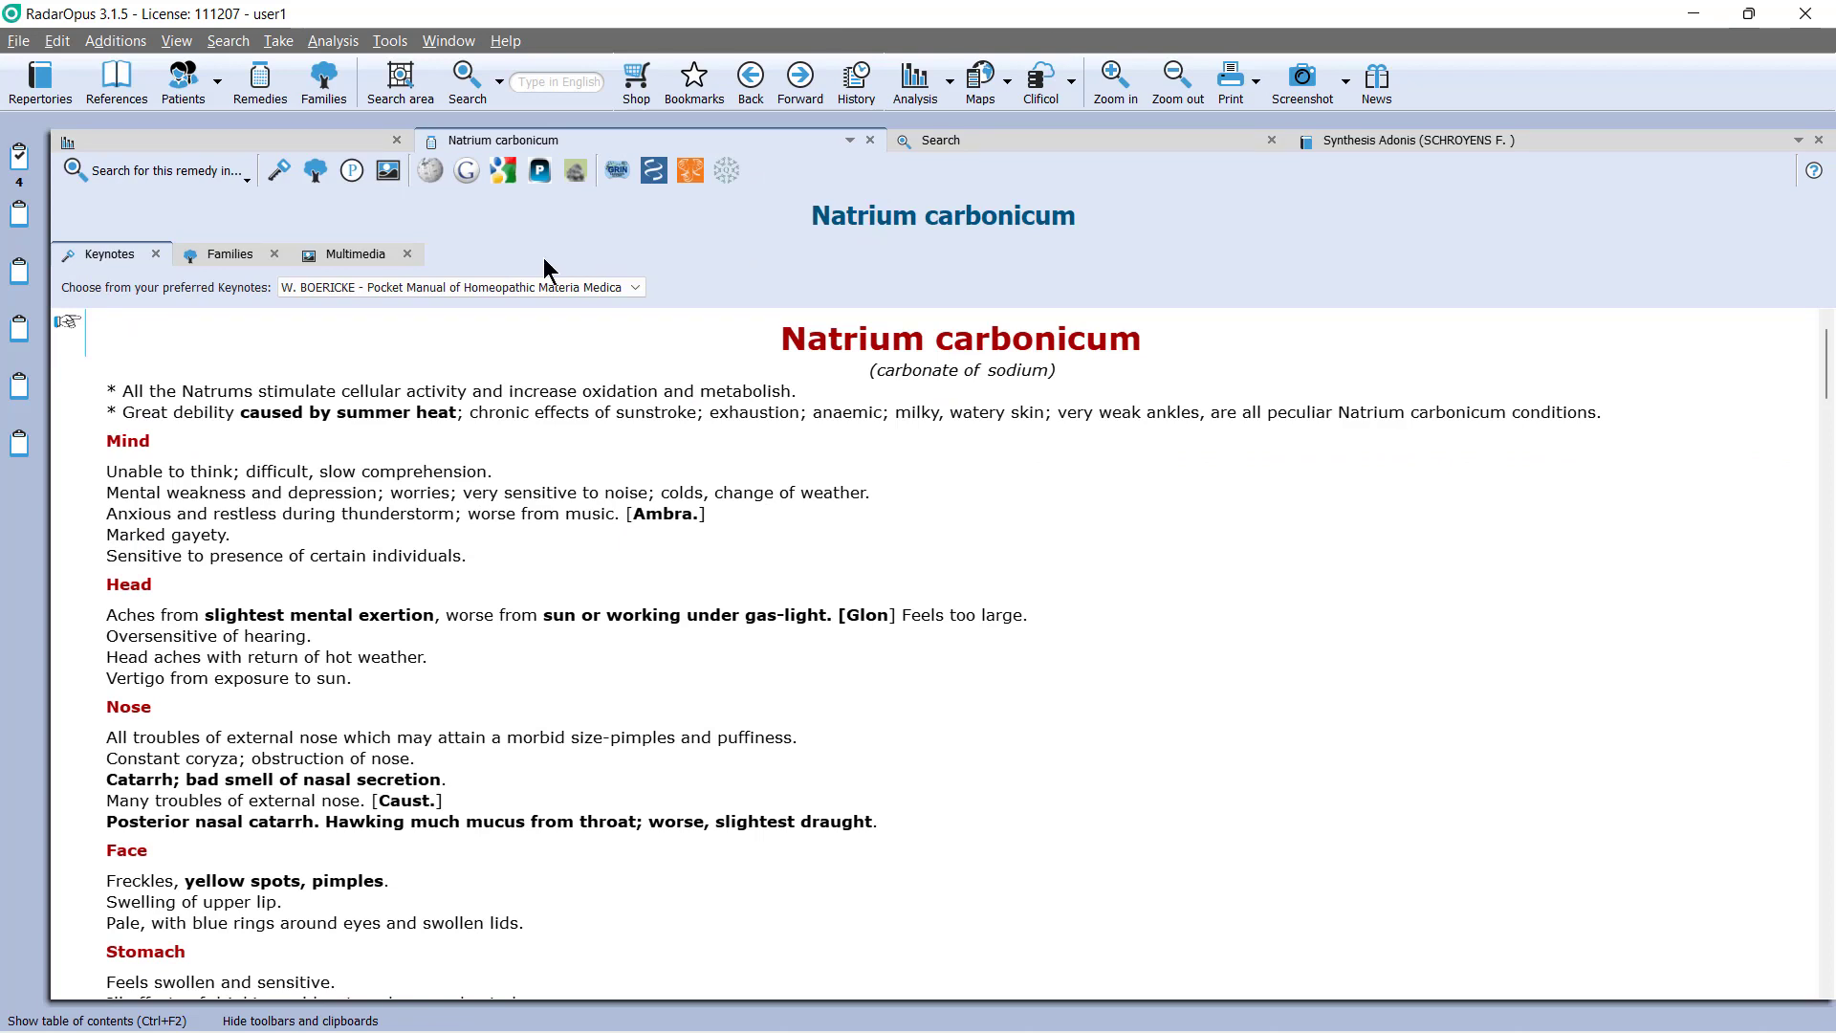
{"action": "left_click", "coordinate": [228, 254]}
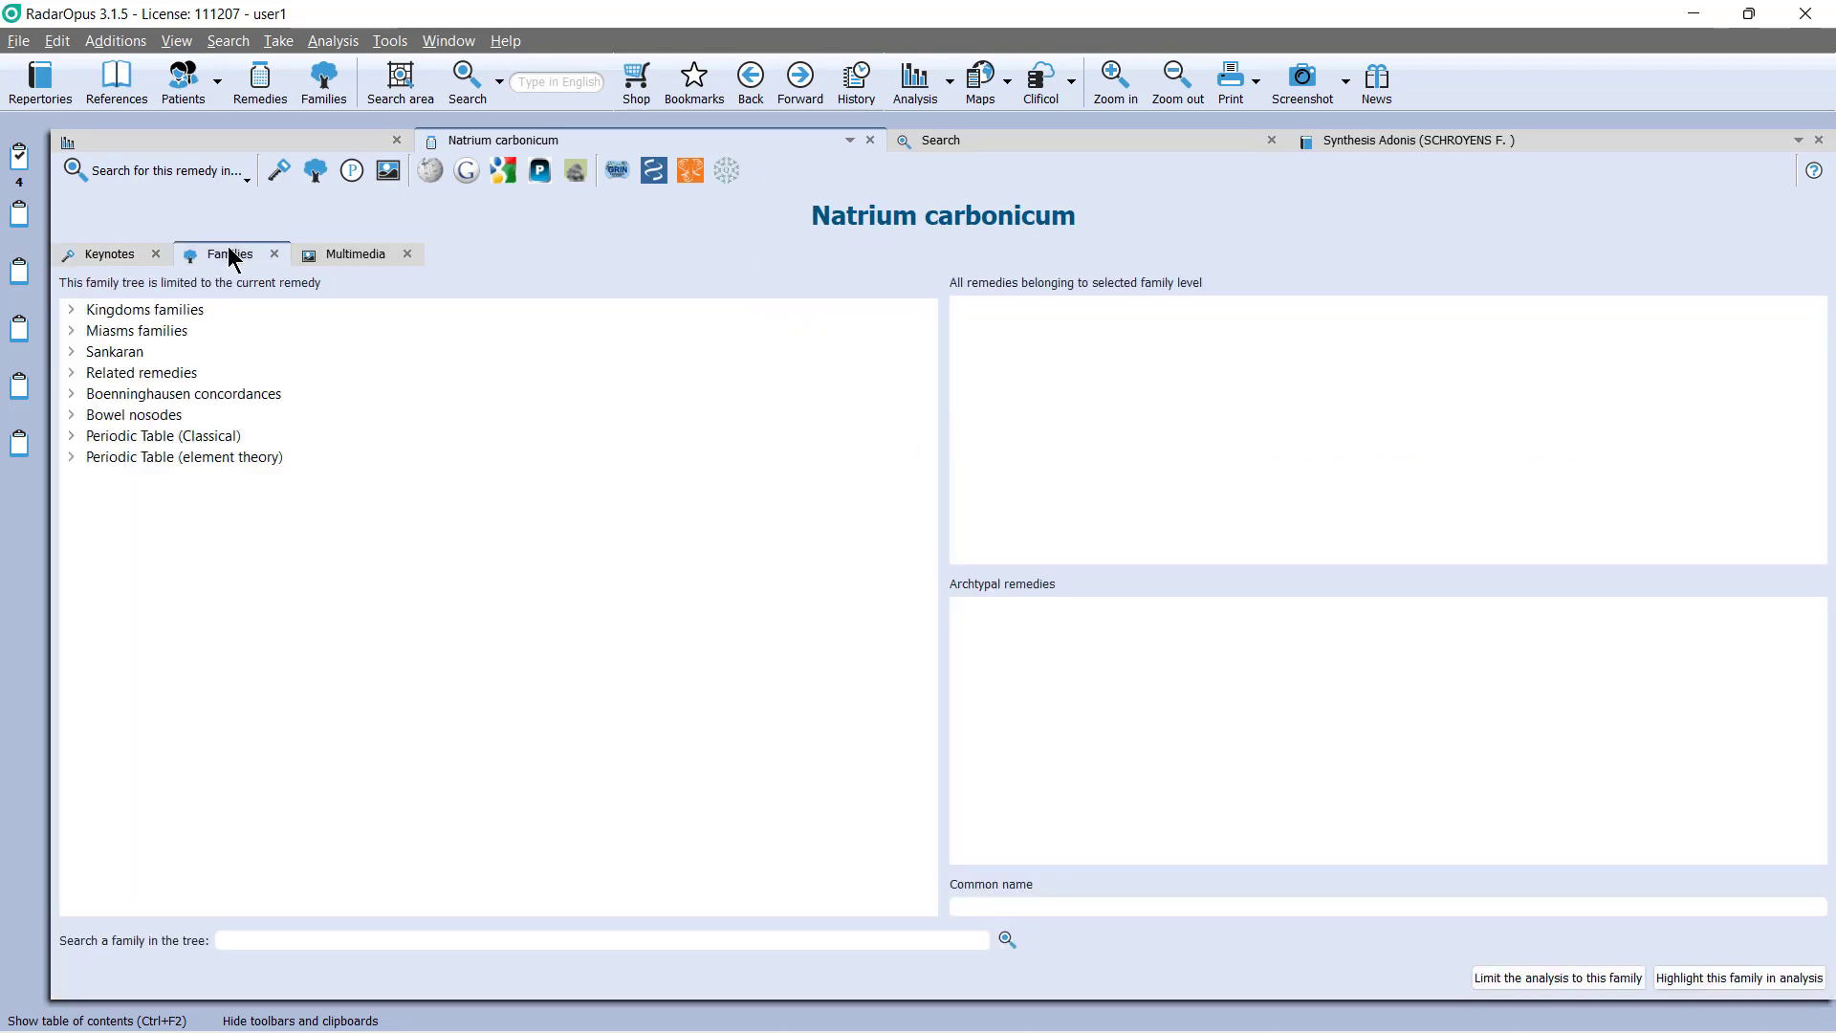
{"action": "left_click", "coordinate": [71, 310]}
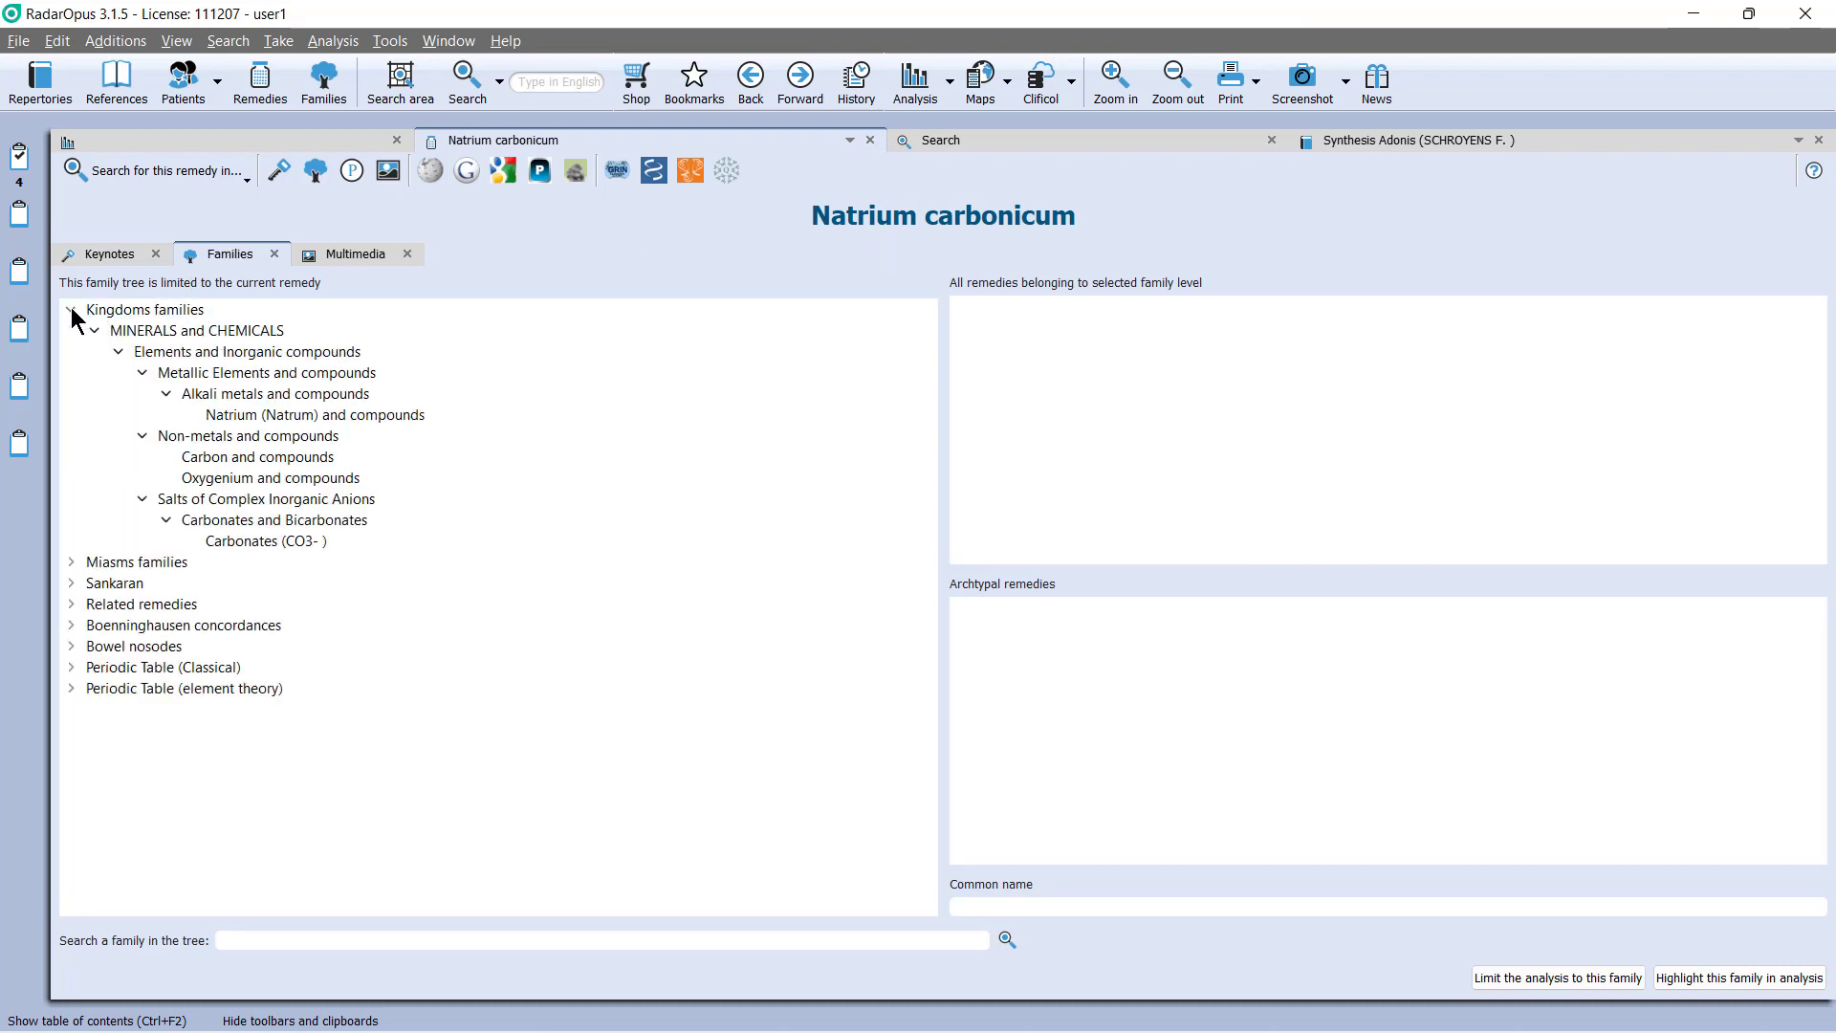
{"action": "left_click", "coordinate": [248, 412]}
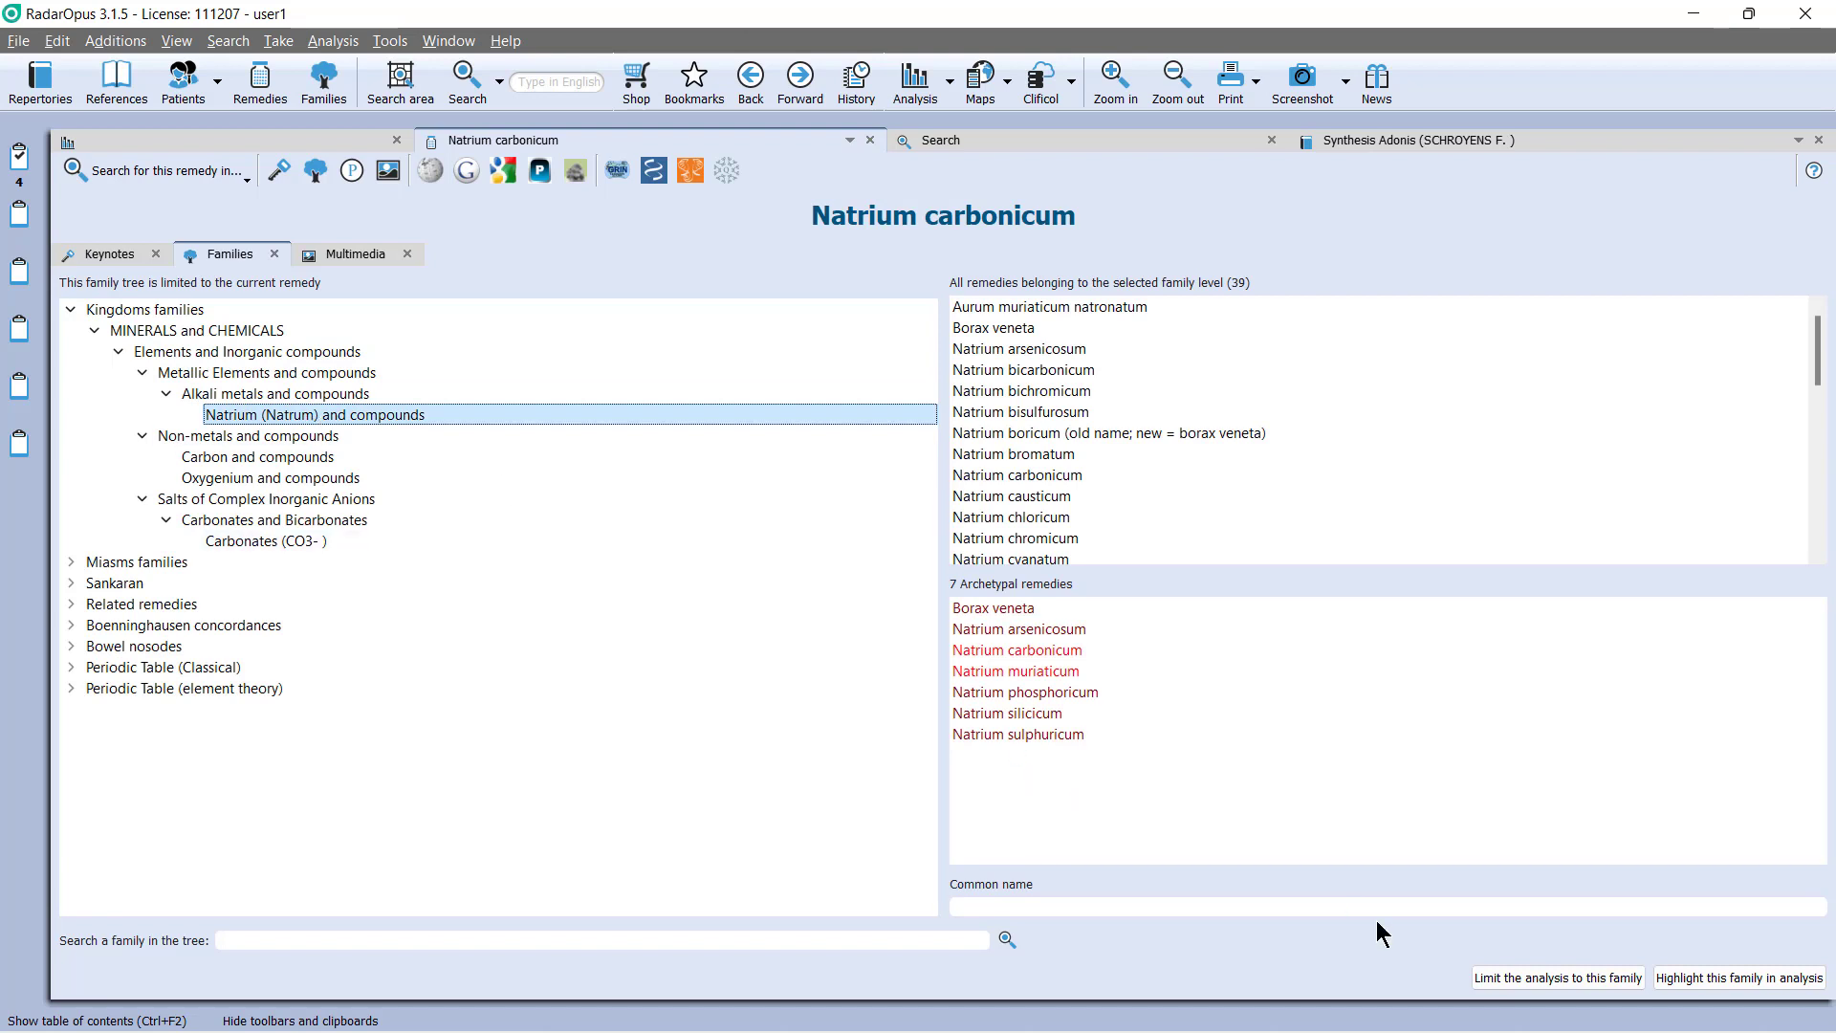
{"action": "left_click", "coordinate": [1699, 979]}
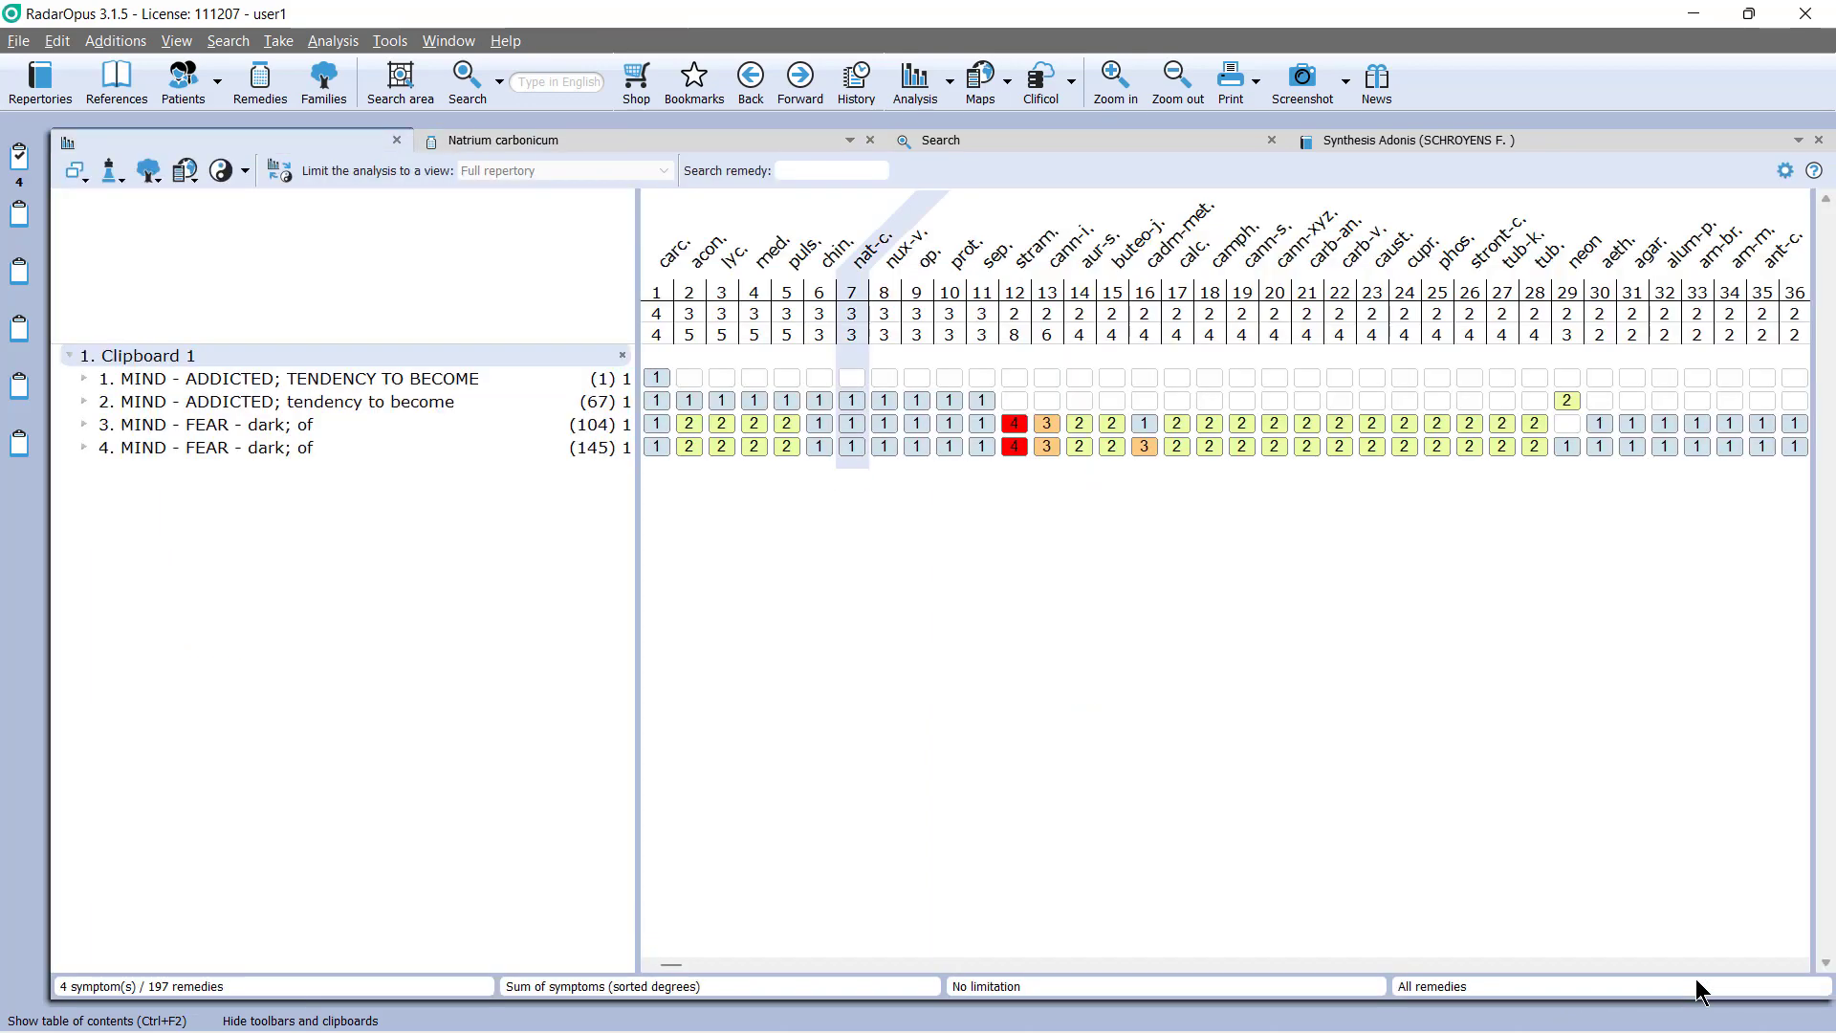
{"action": "left_click", "coordinate": [1196, 963]}
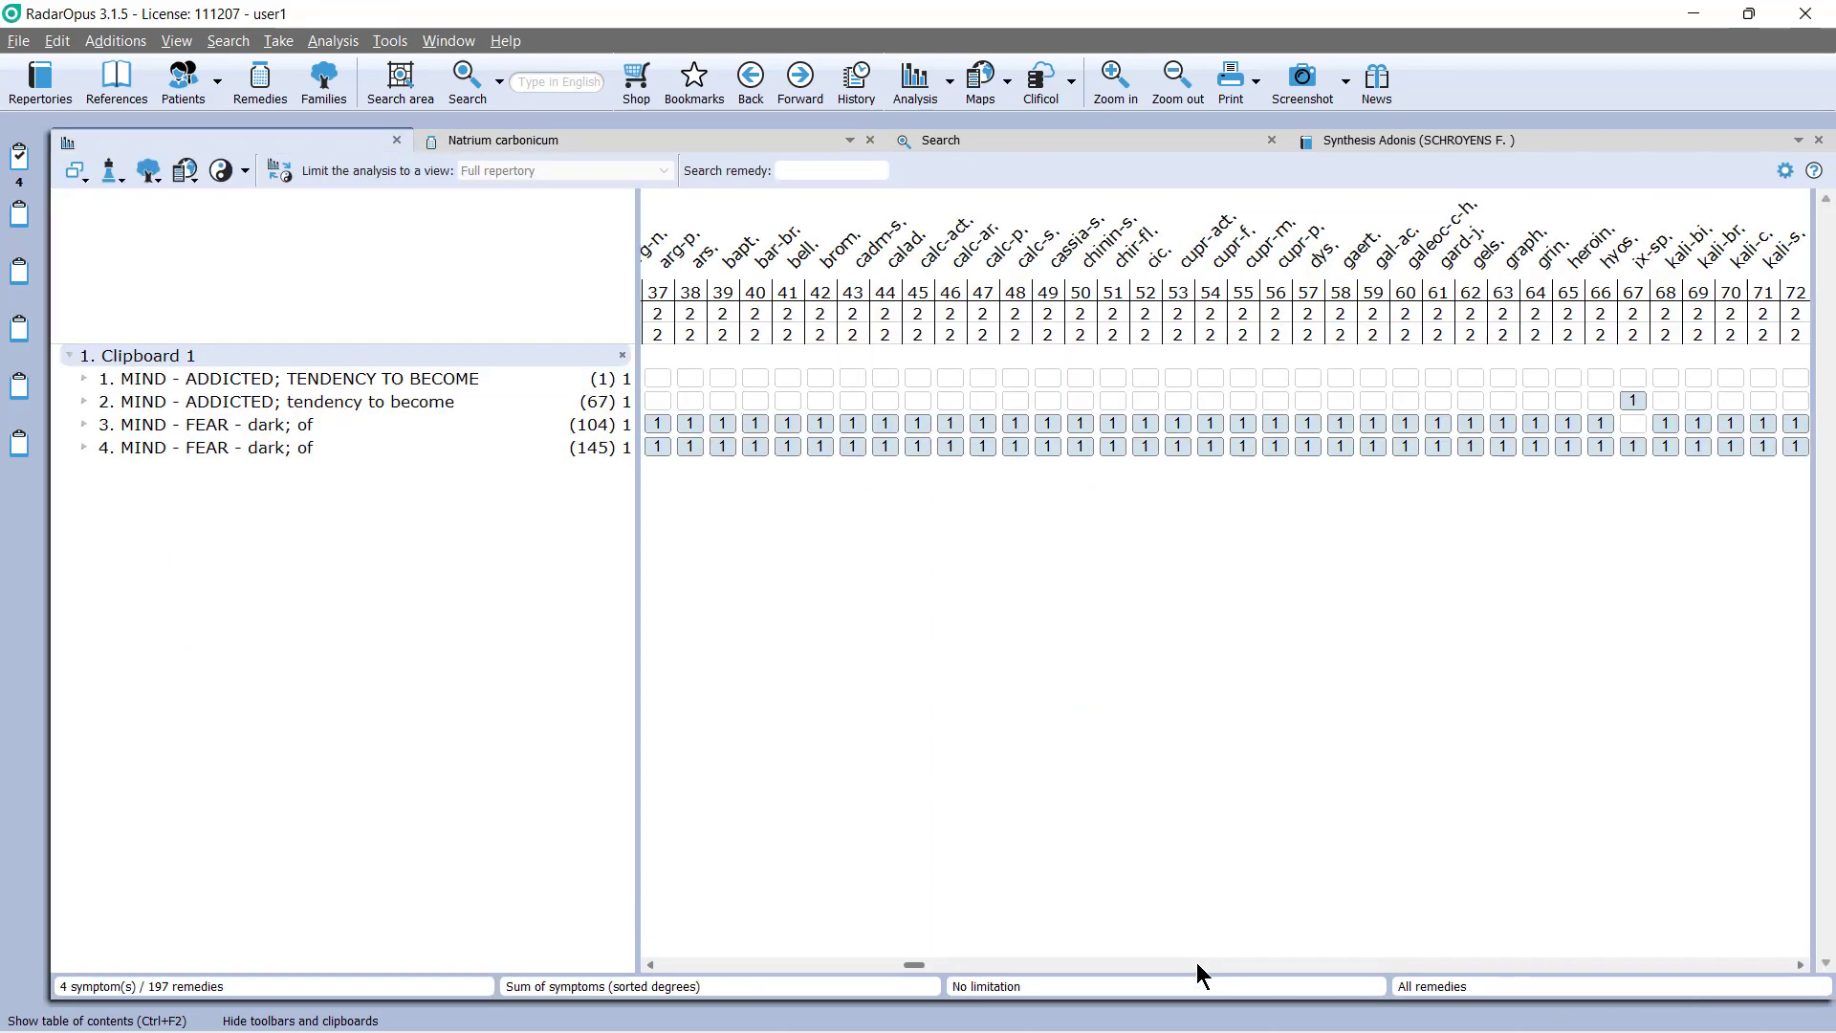
{"action": "left_click", "coordinate": [1263, 961]}
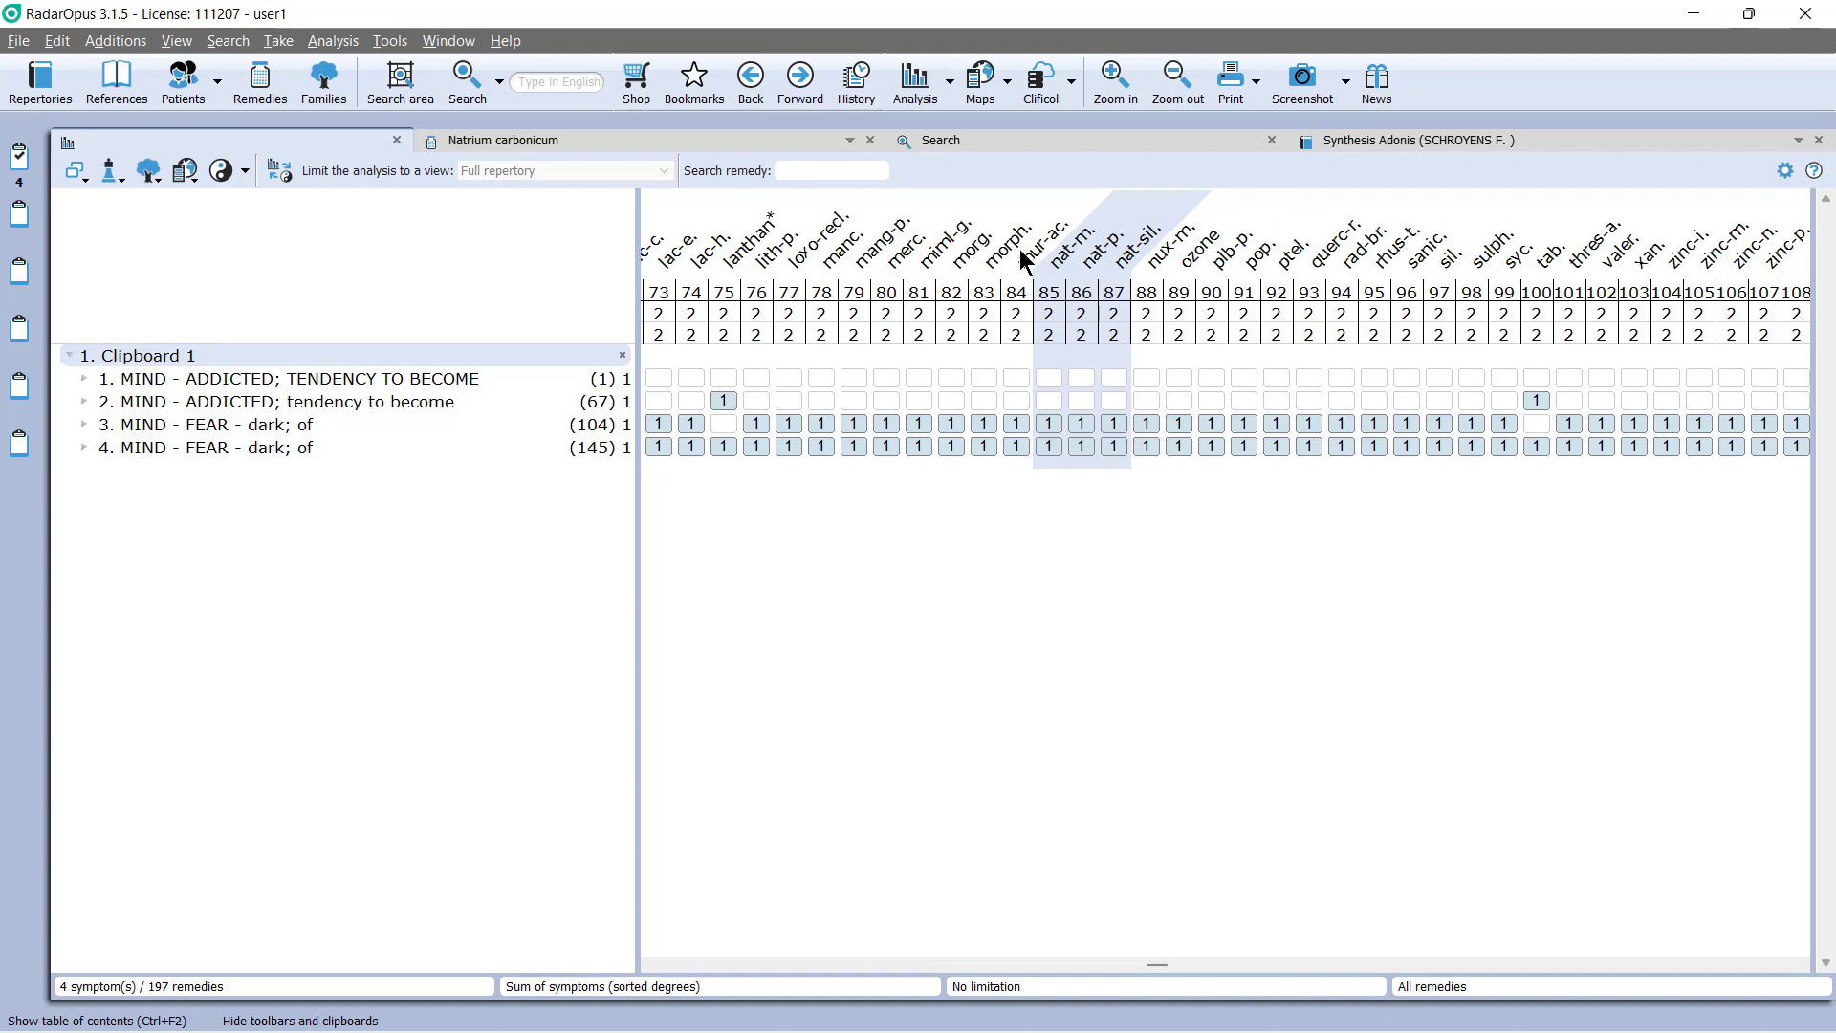
- Highlight the family Mercurius and compounds of the remedy merc. in the analysis, and look through the remaining remedies for its members
{"action": "right_click", "coordinate": [906, 251]}
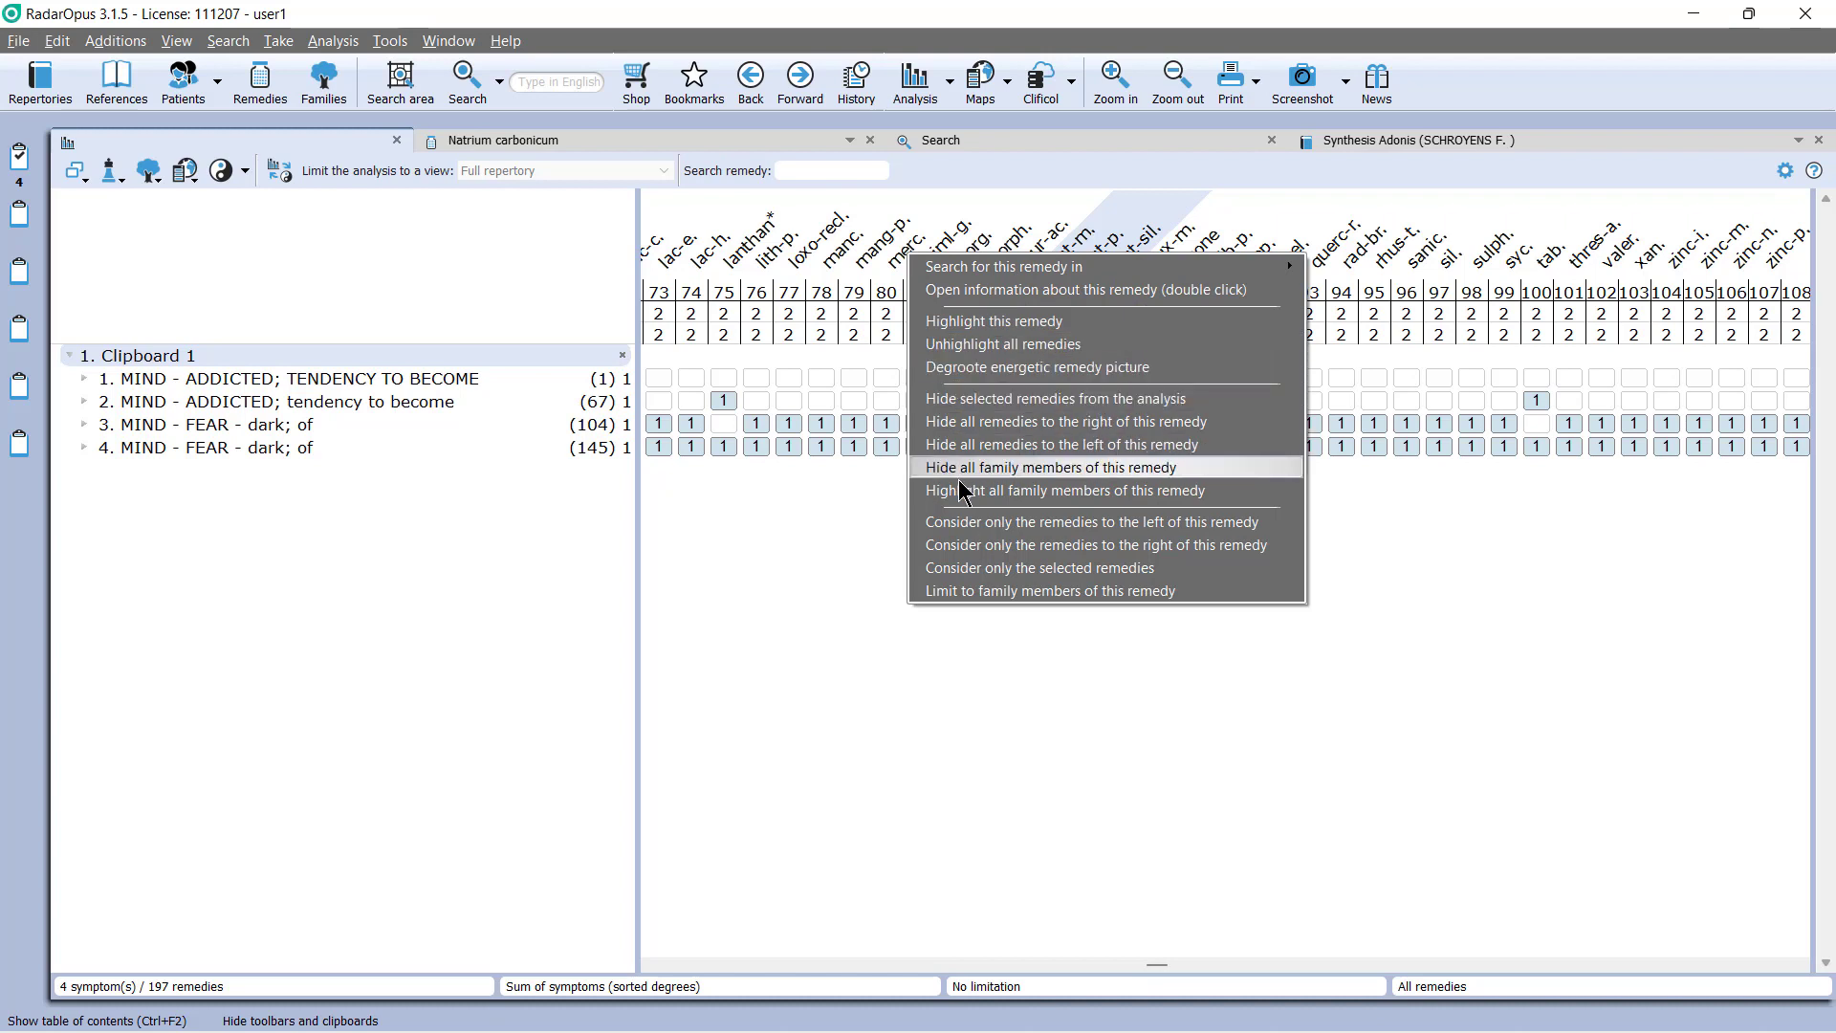
{"action": "left_click", "coordinate": [1029, 492]}
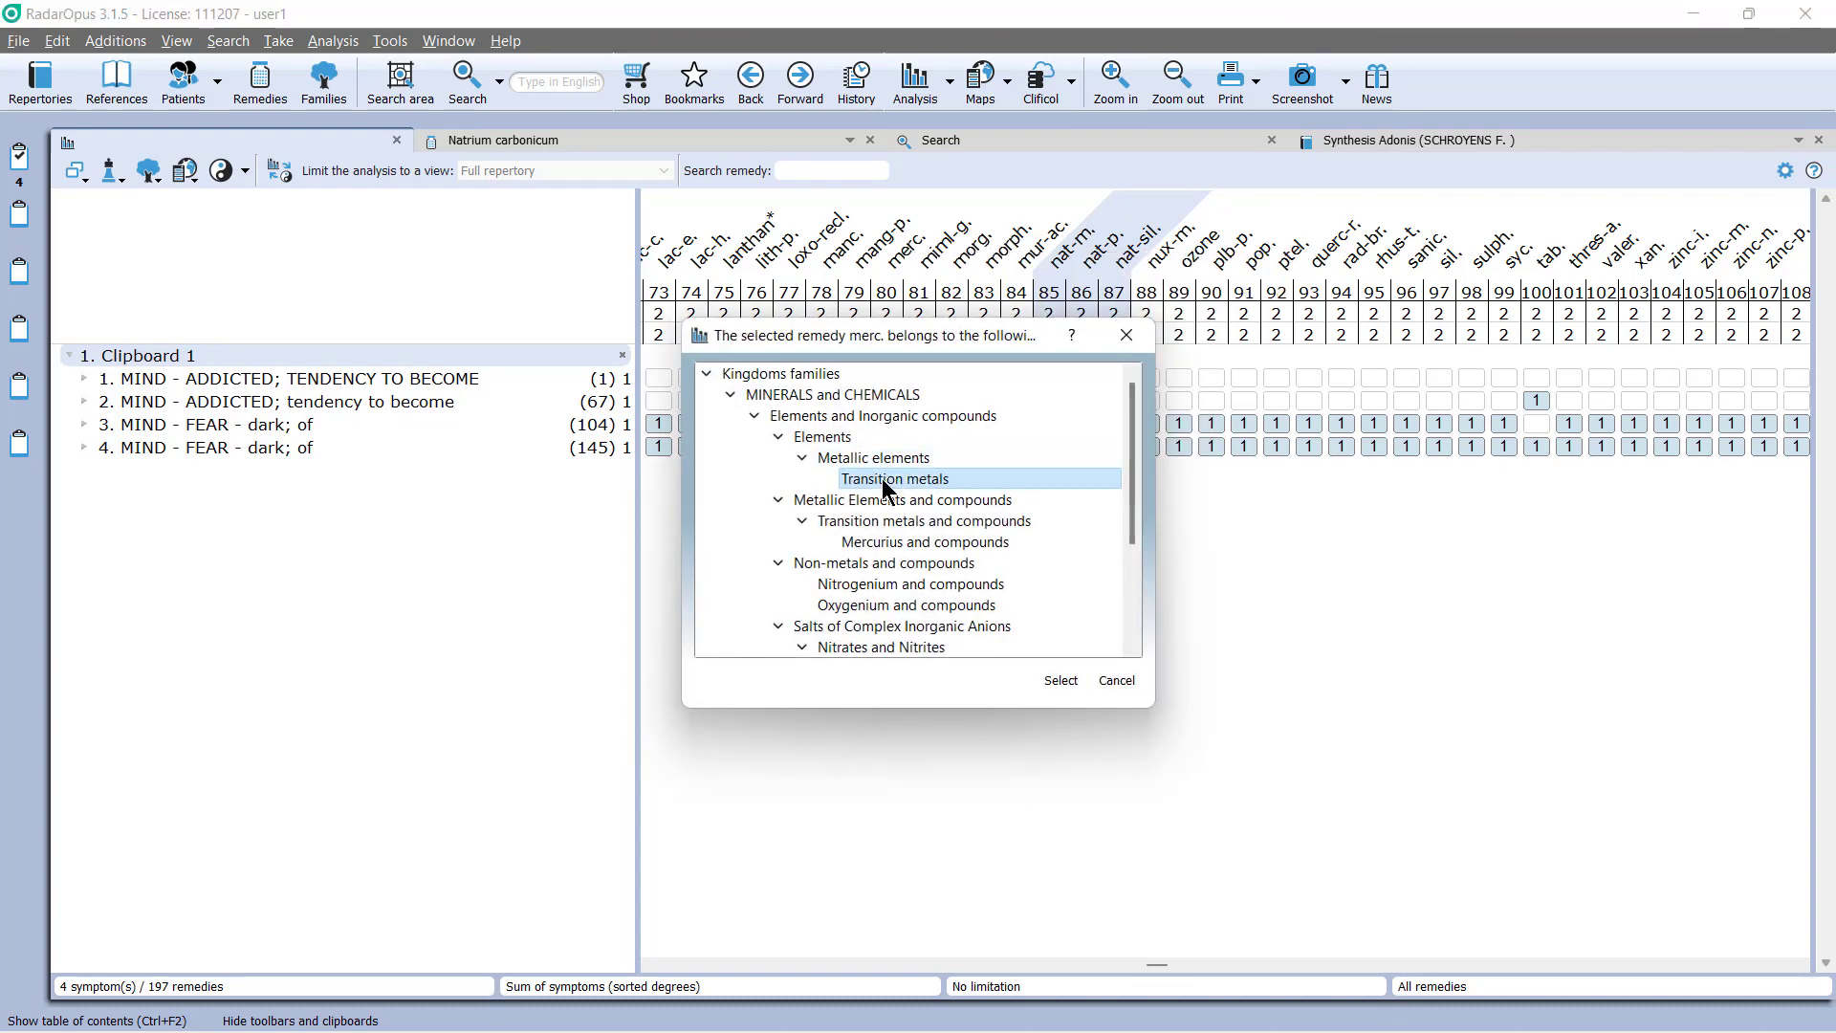
{"action": "left_click", "coordinate": [886, 541]}
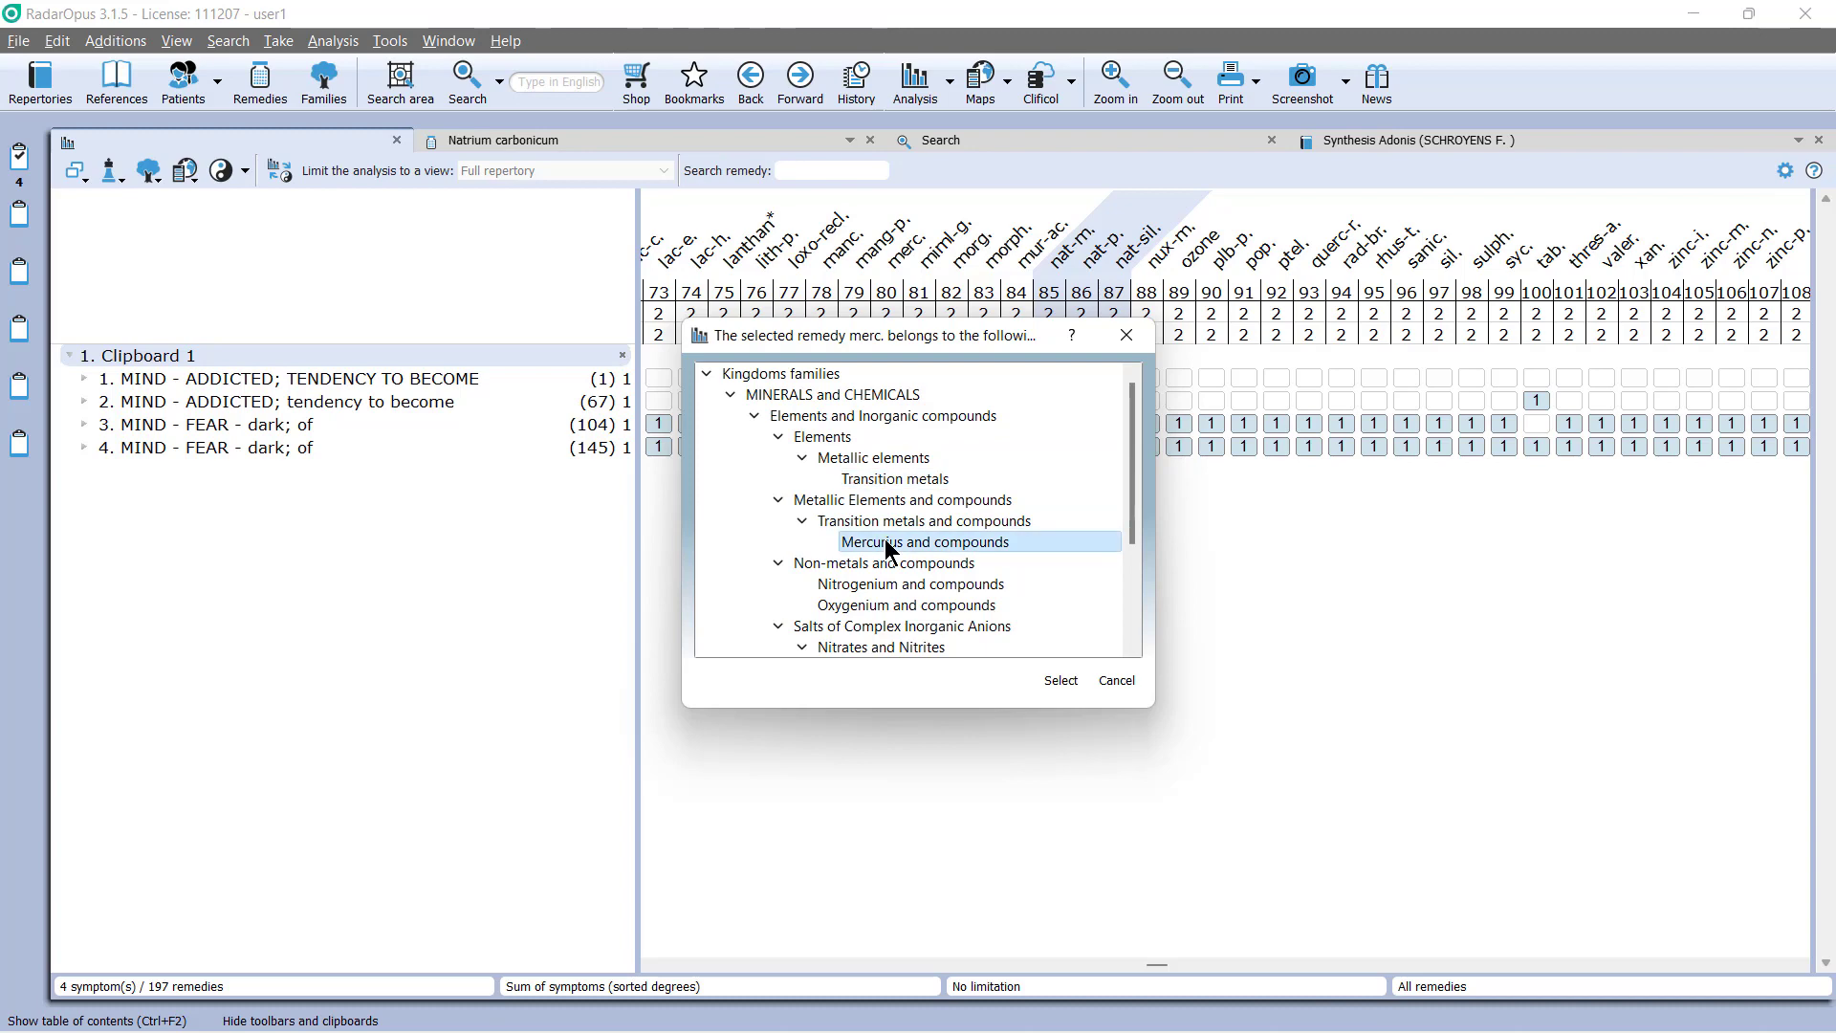
{"action": "left_click", "coordinate": [1056, 685]}
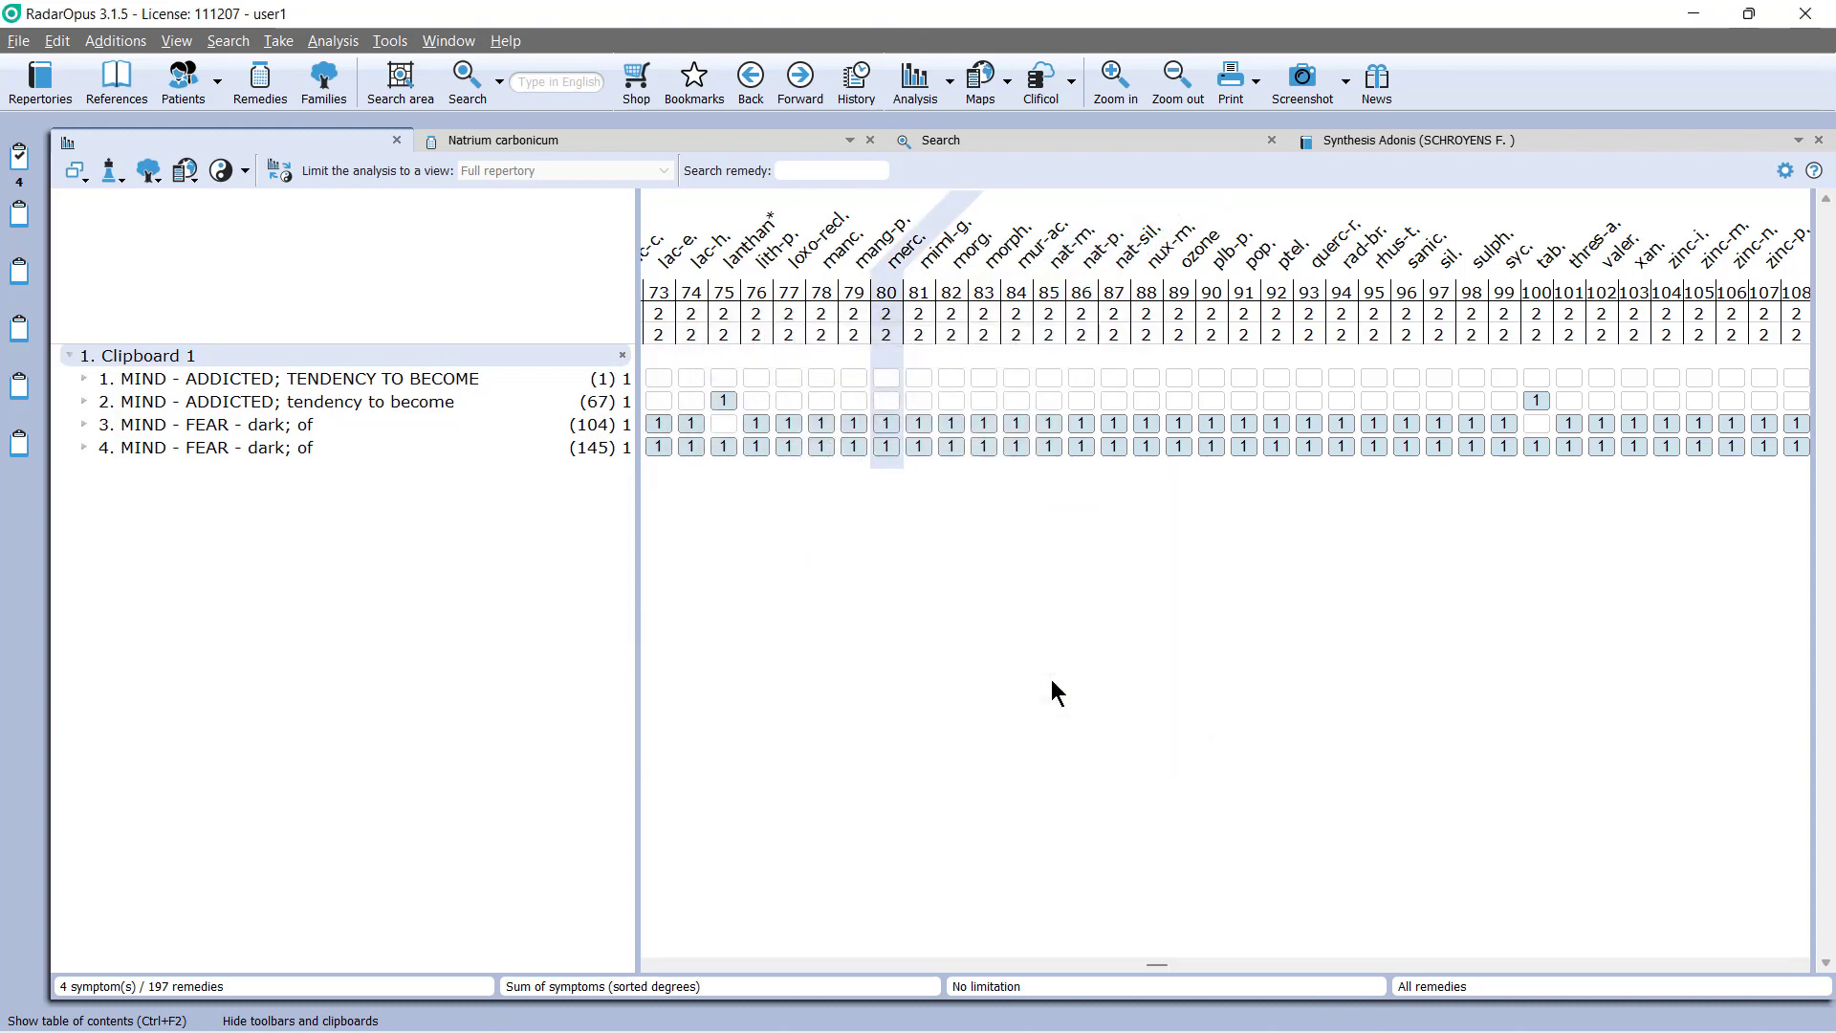
{"action": "left_click", "coordinate": [1364, 964]}
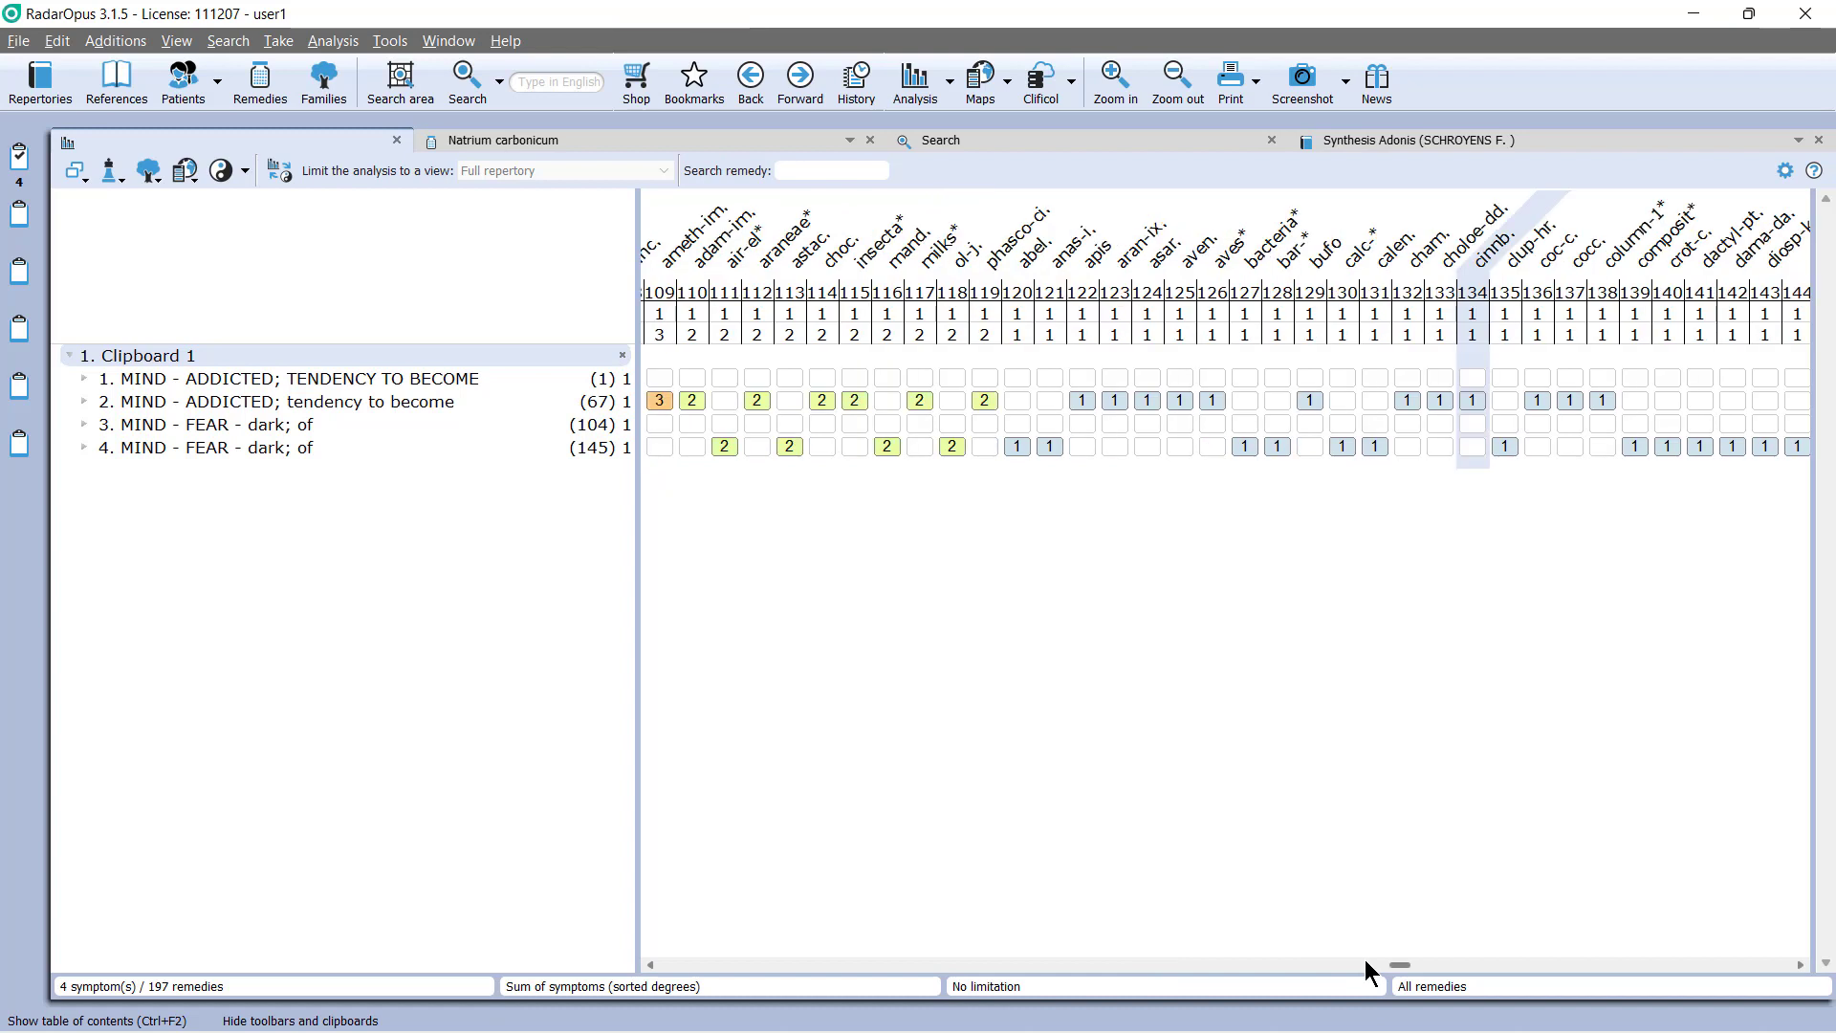
{"action": "left_click", "coordinate": [1626, 964]}
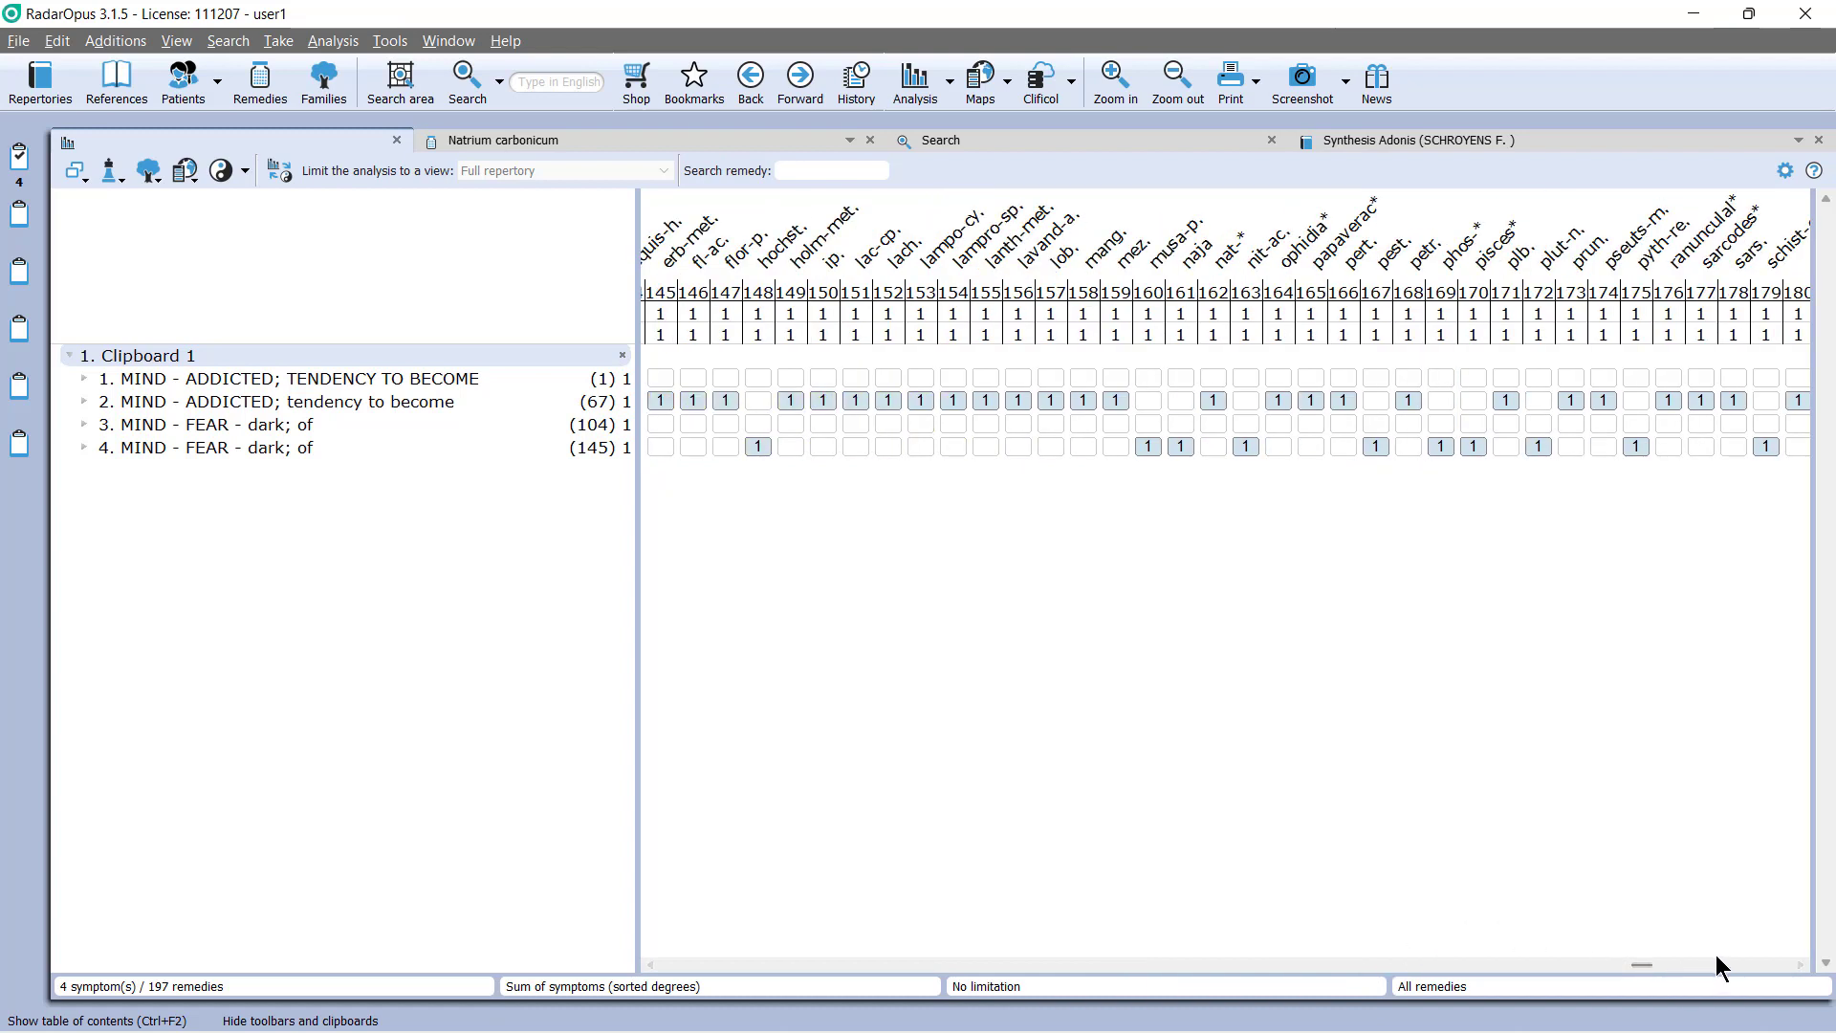
{"action": "left_click", "coordinate": [1760, 964]}
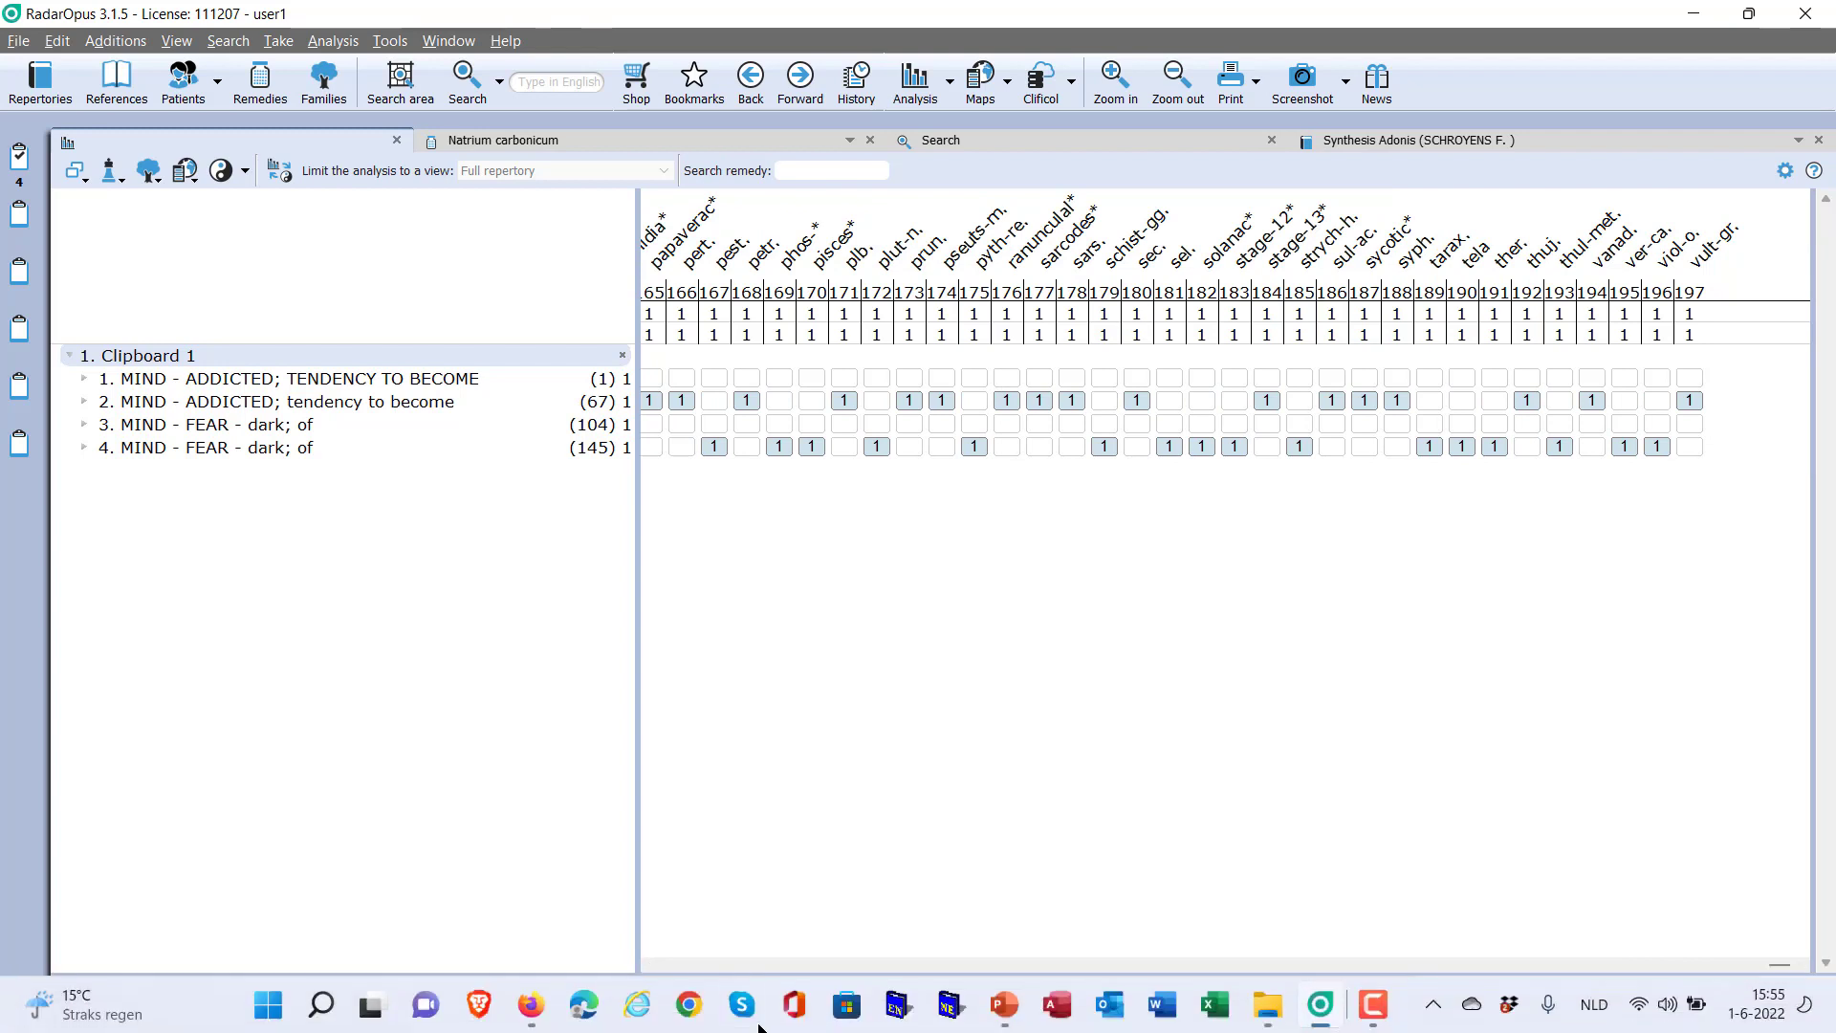
{"action": "left_click", "coordinate": [678, 964]}
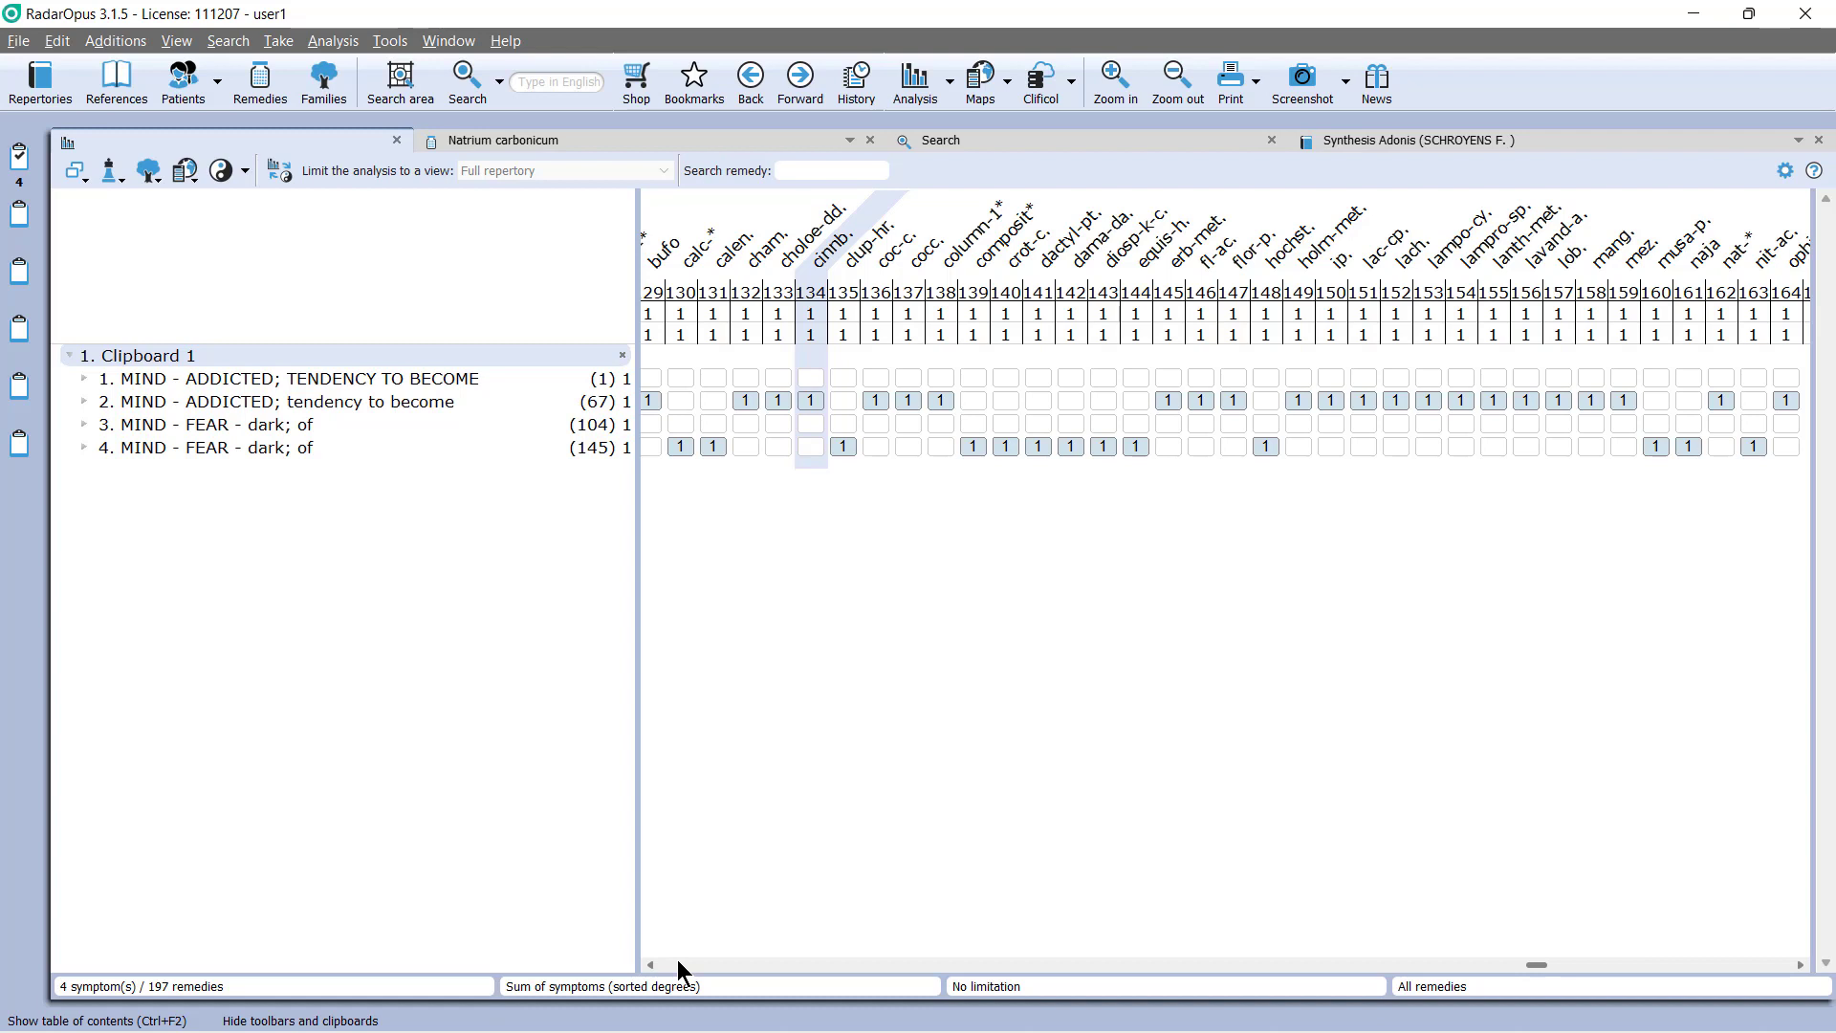
- Search the families for plants and highlight the family PLANTS Cronquist (Cronquist) in the analysis
{"action": "left_click", "coordinate": [318, 88]}
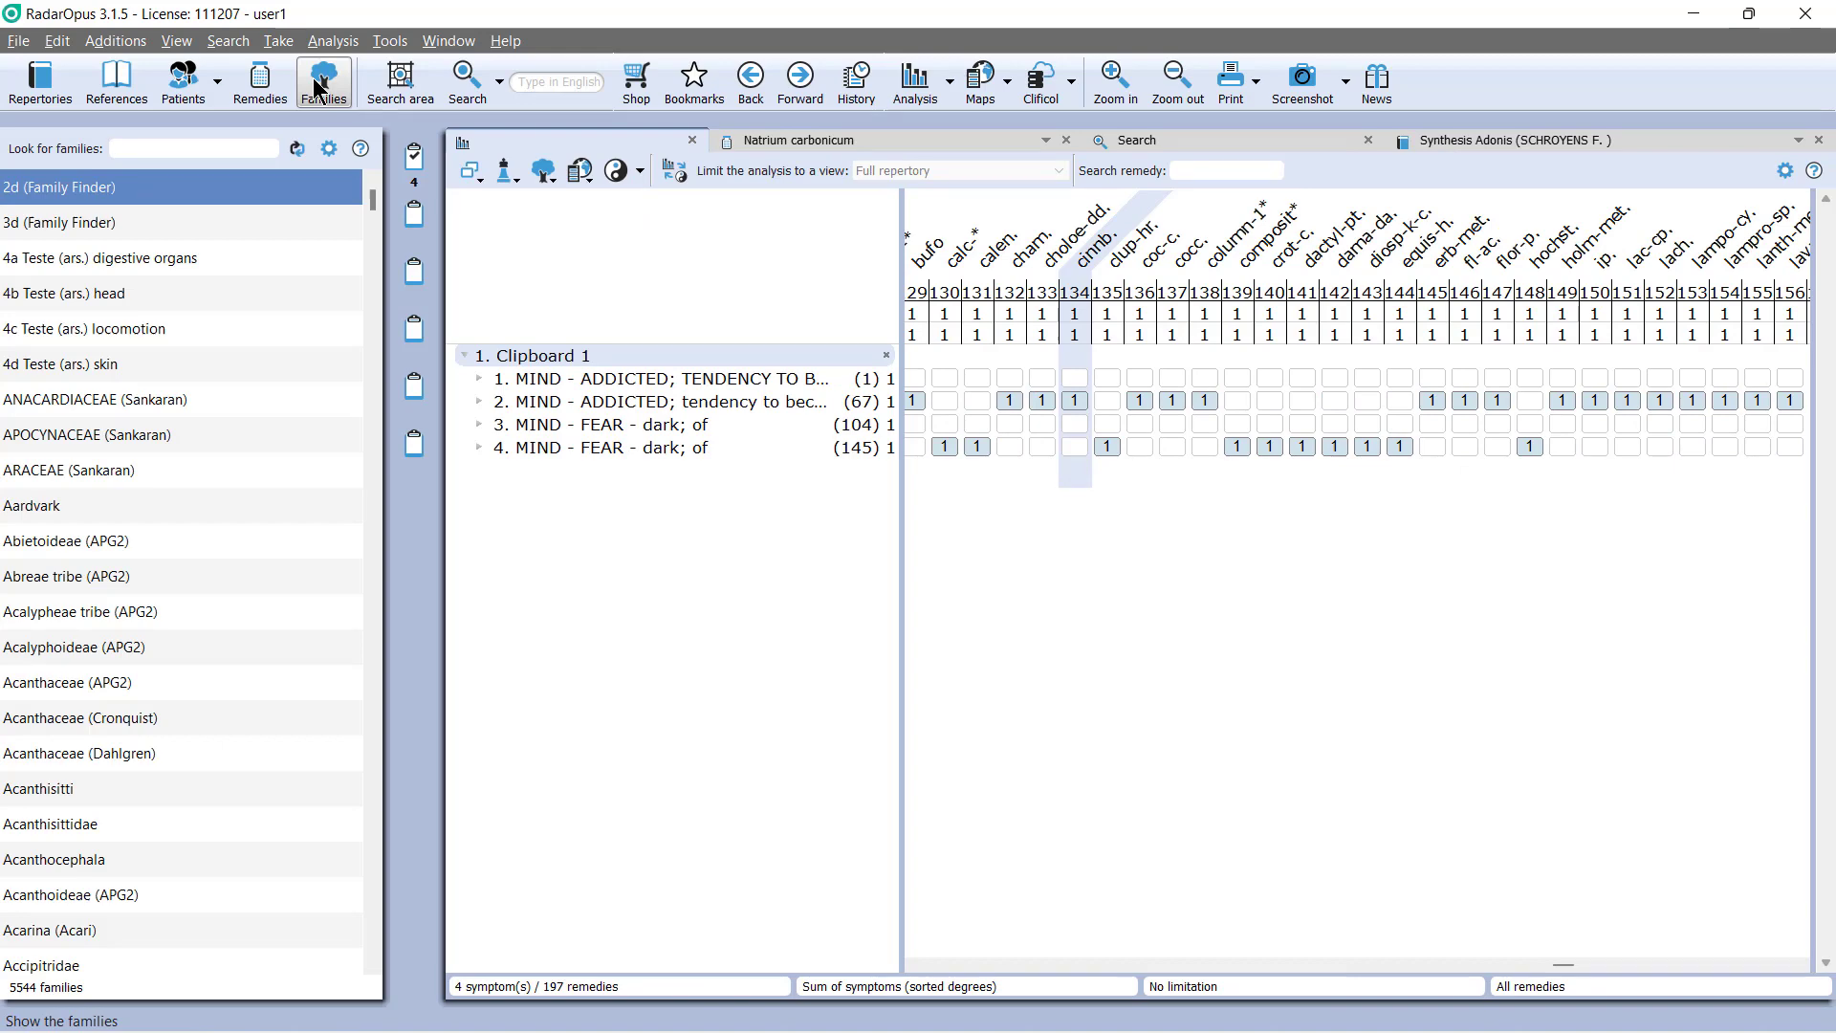
{"action": "type", "text": "plants"}
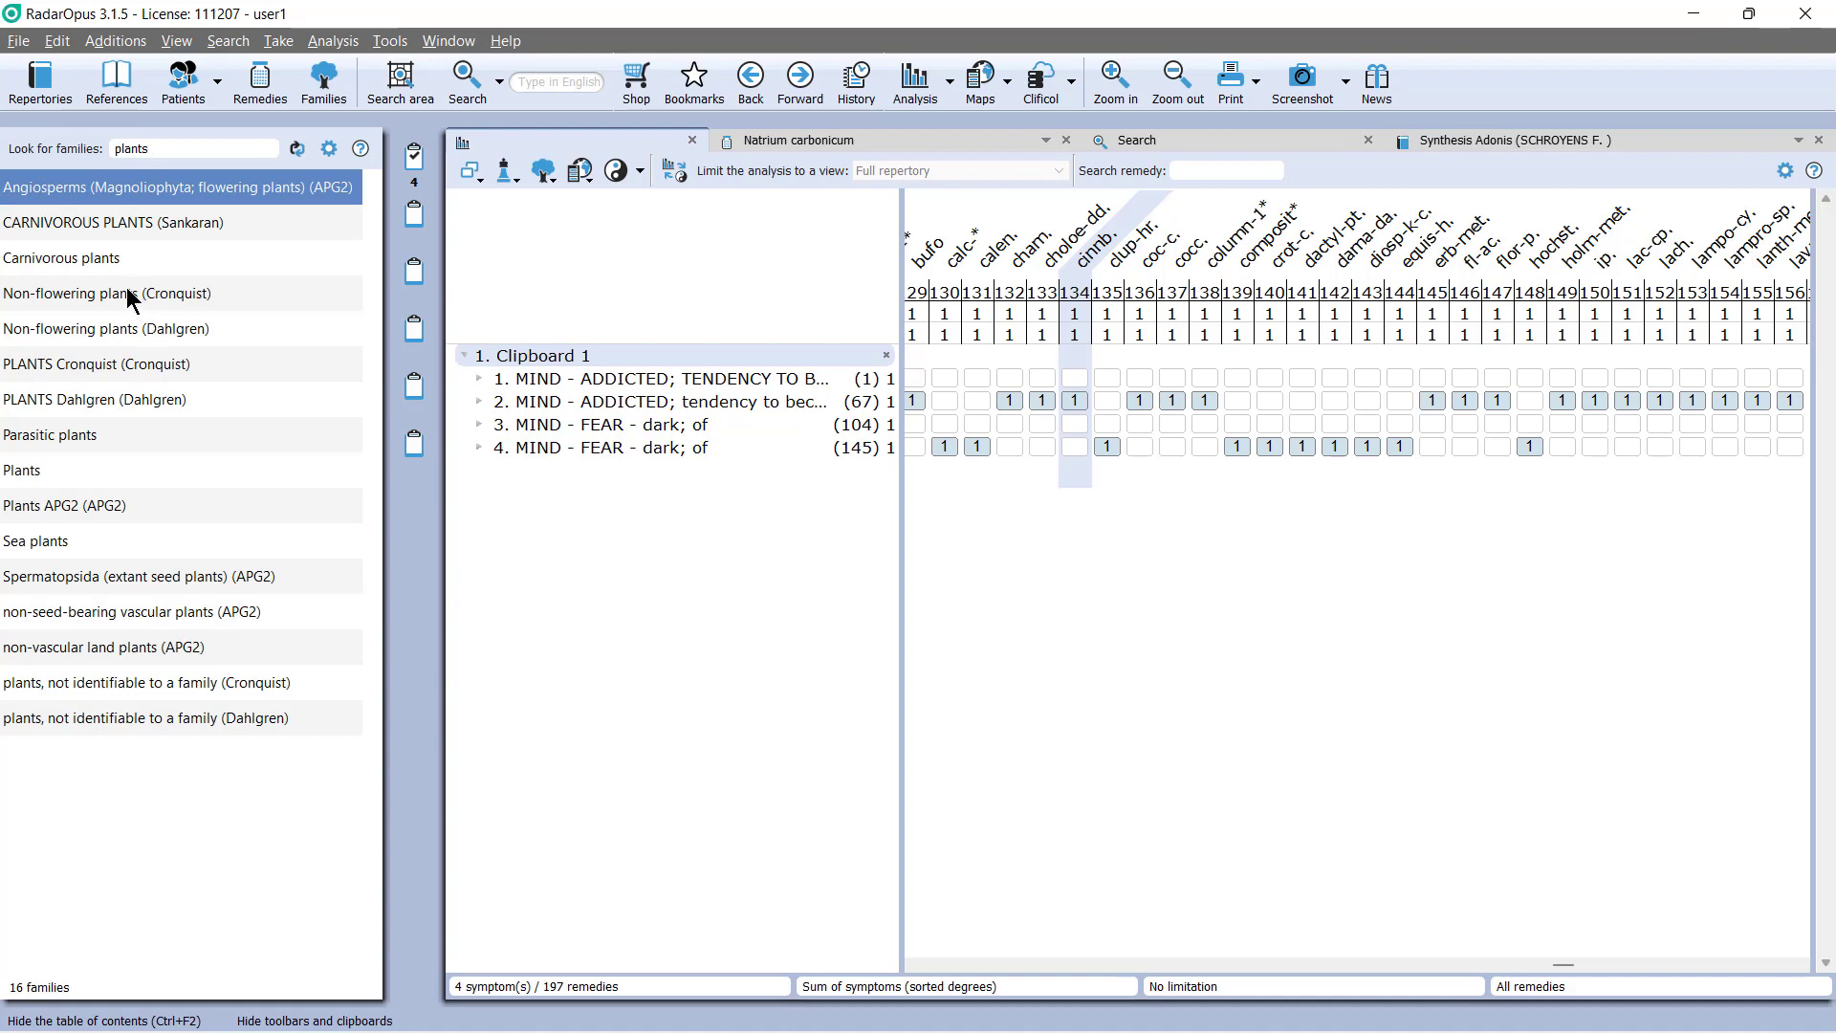
{"action": "right_click", "coordinate": [100, 373]}
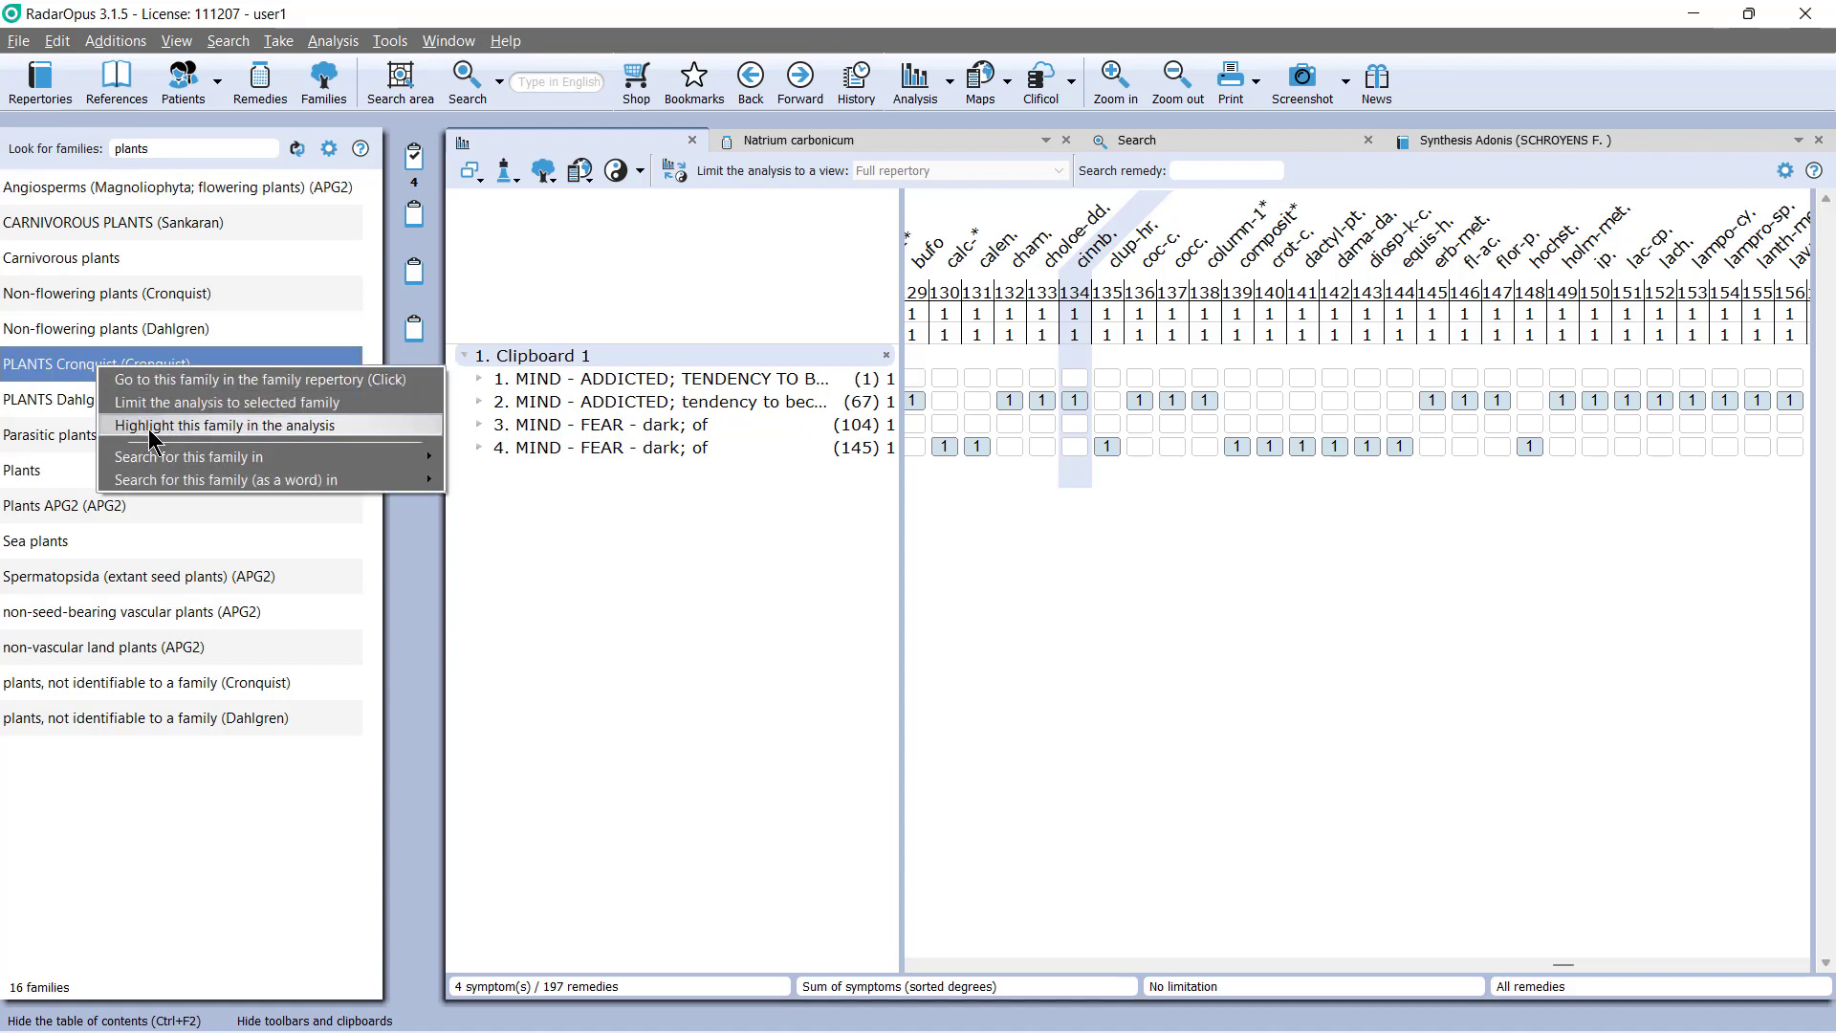
{"action": "left_click", "coordinate": [151, 431]}
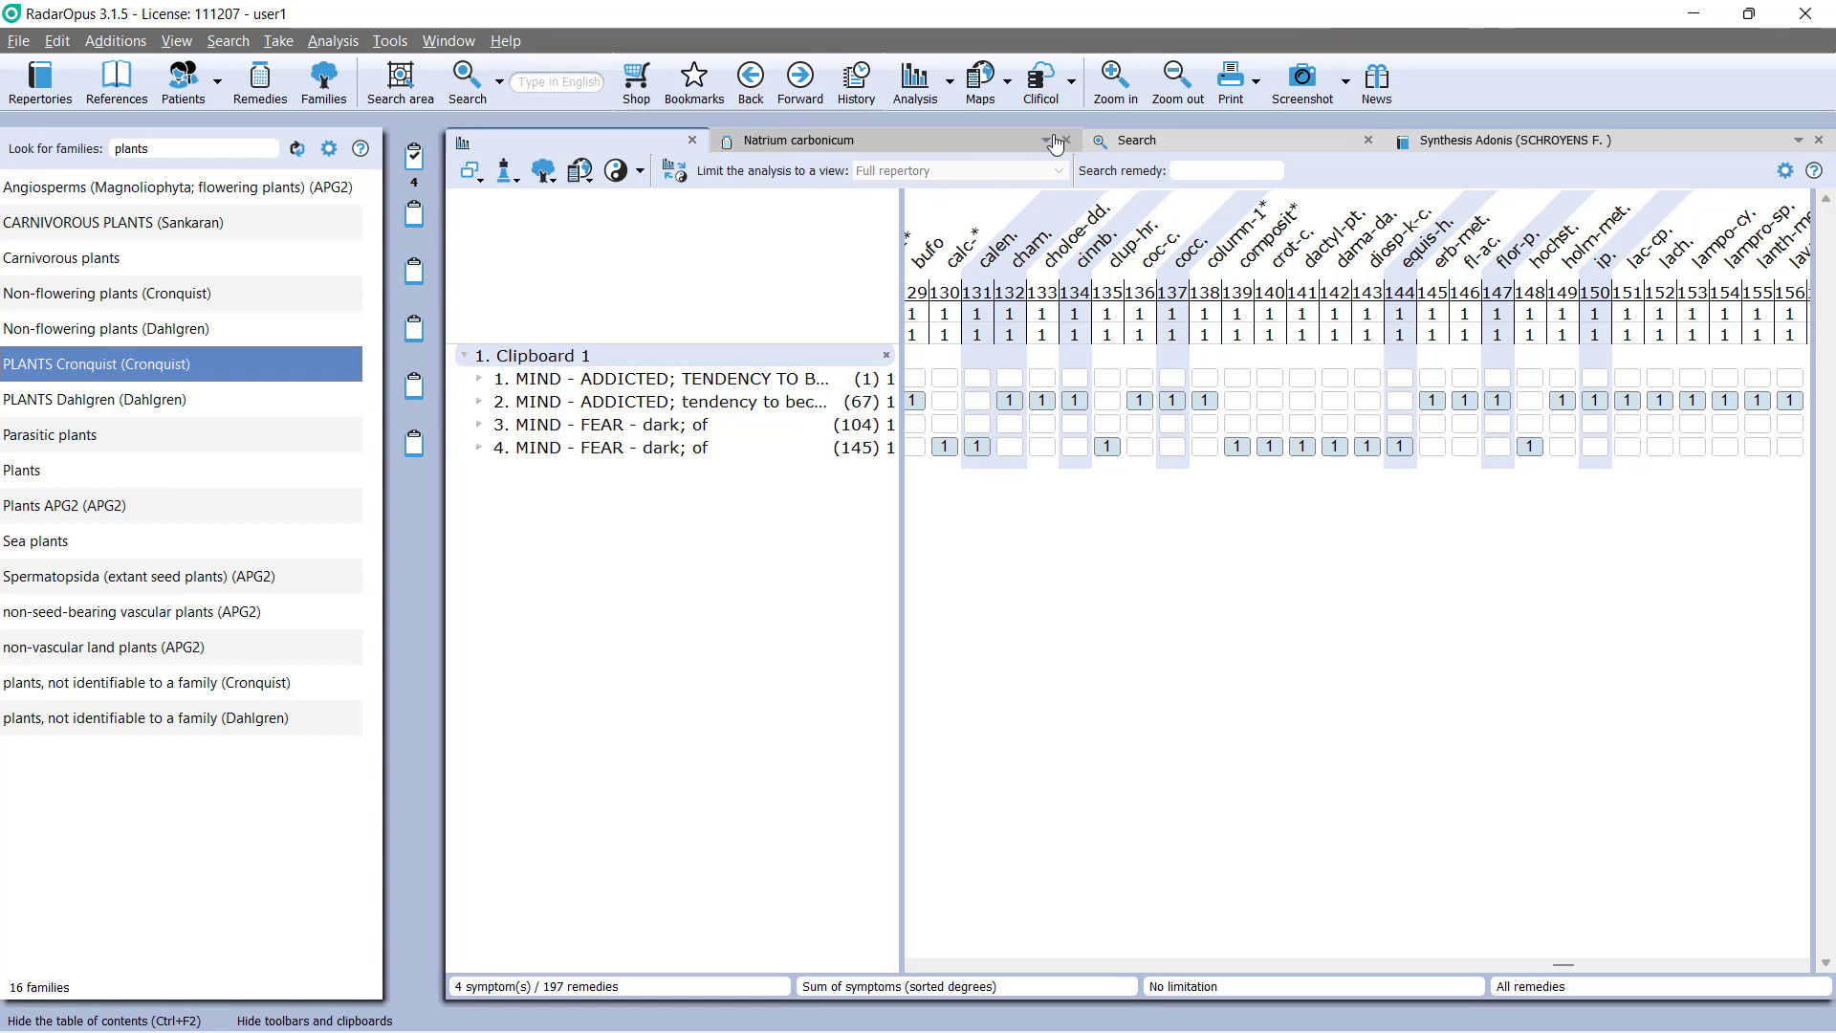
- Limit the Synthesis Adonis view to Only mineral remedies and show the analysis with that view
{"action": "left_click", "coordinate": [1463, 141]}
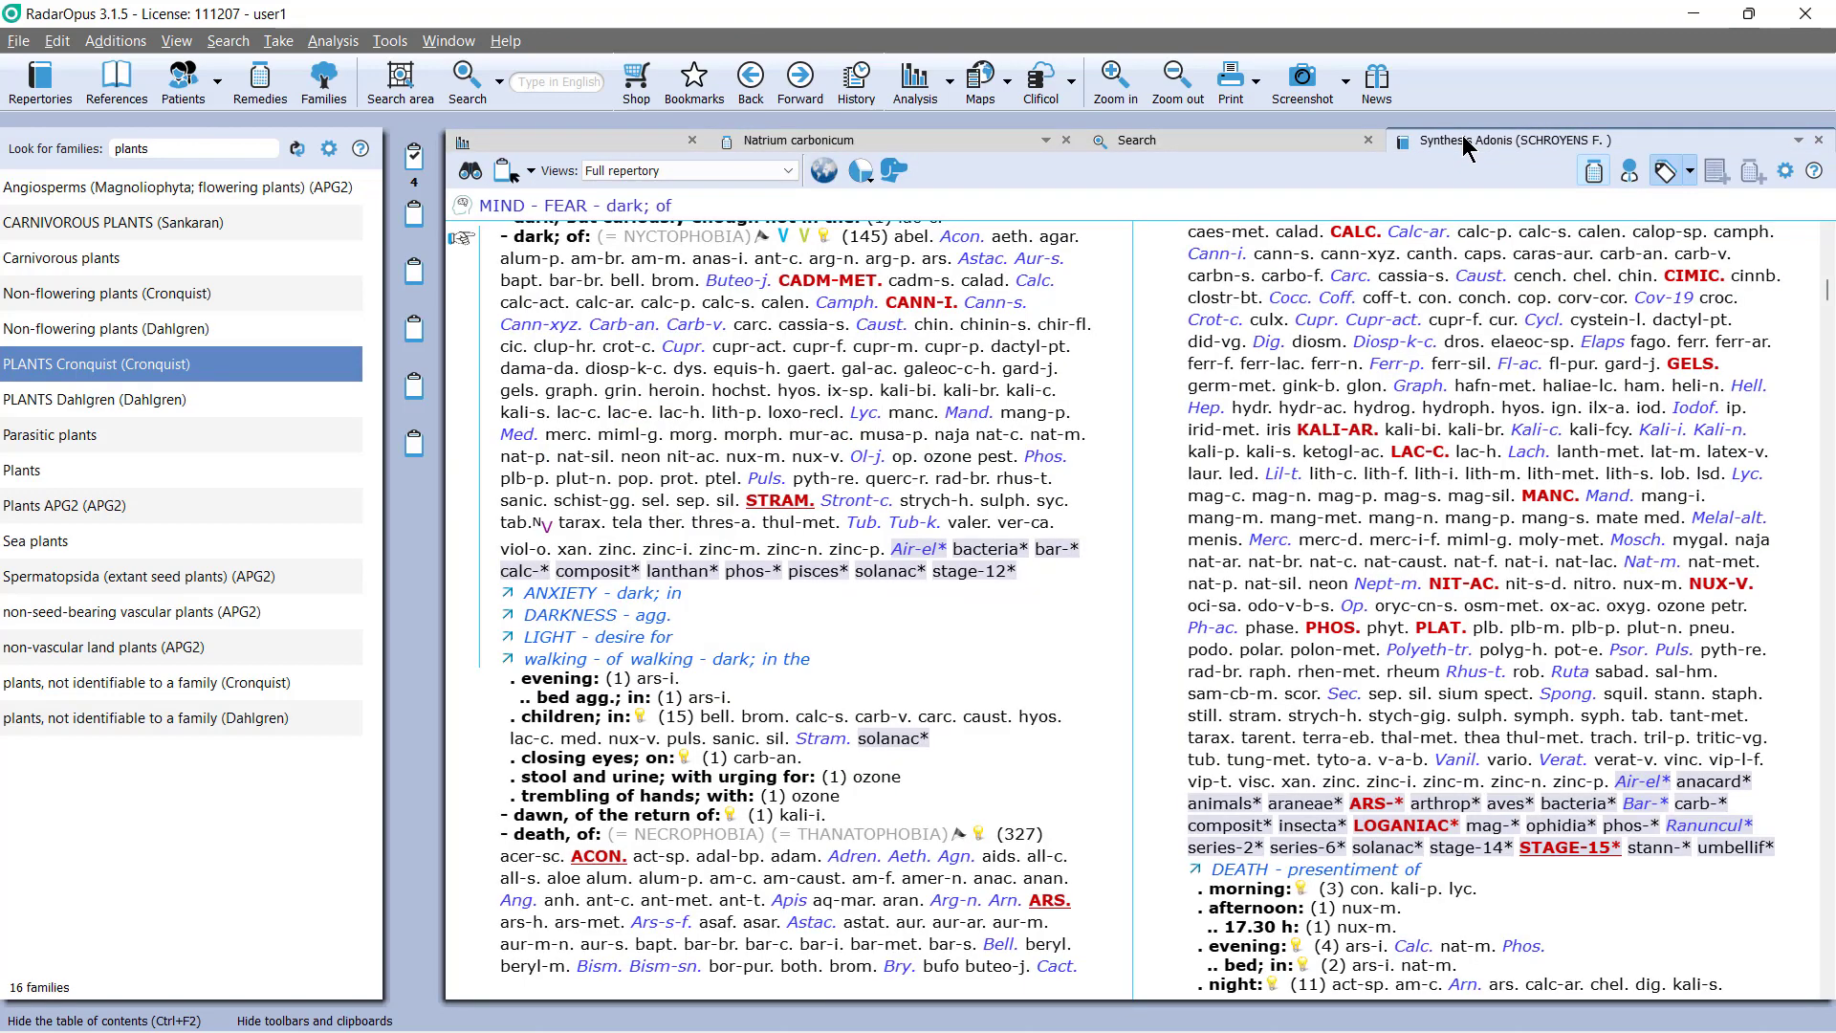
{"action": "left_click", "coordinate": [788, 172]}
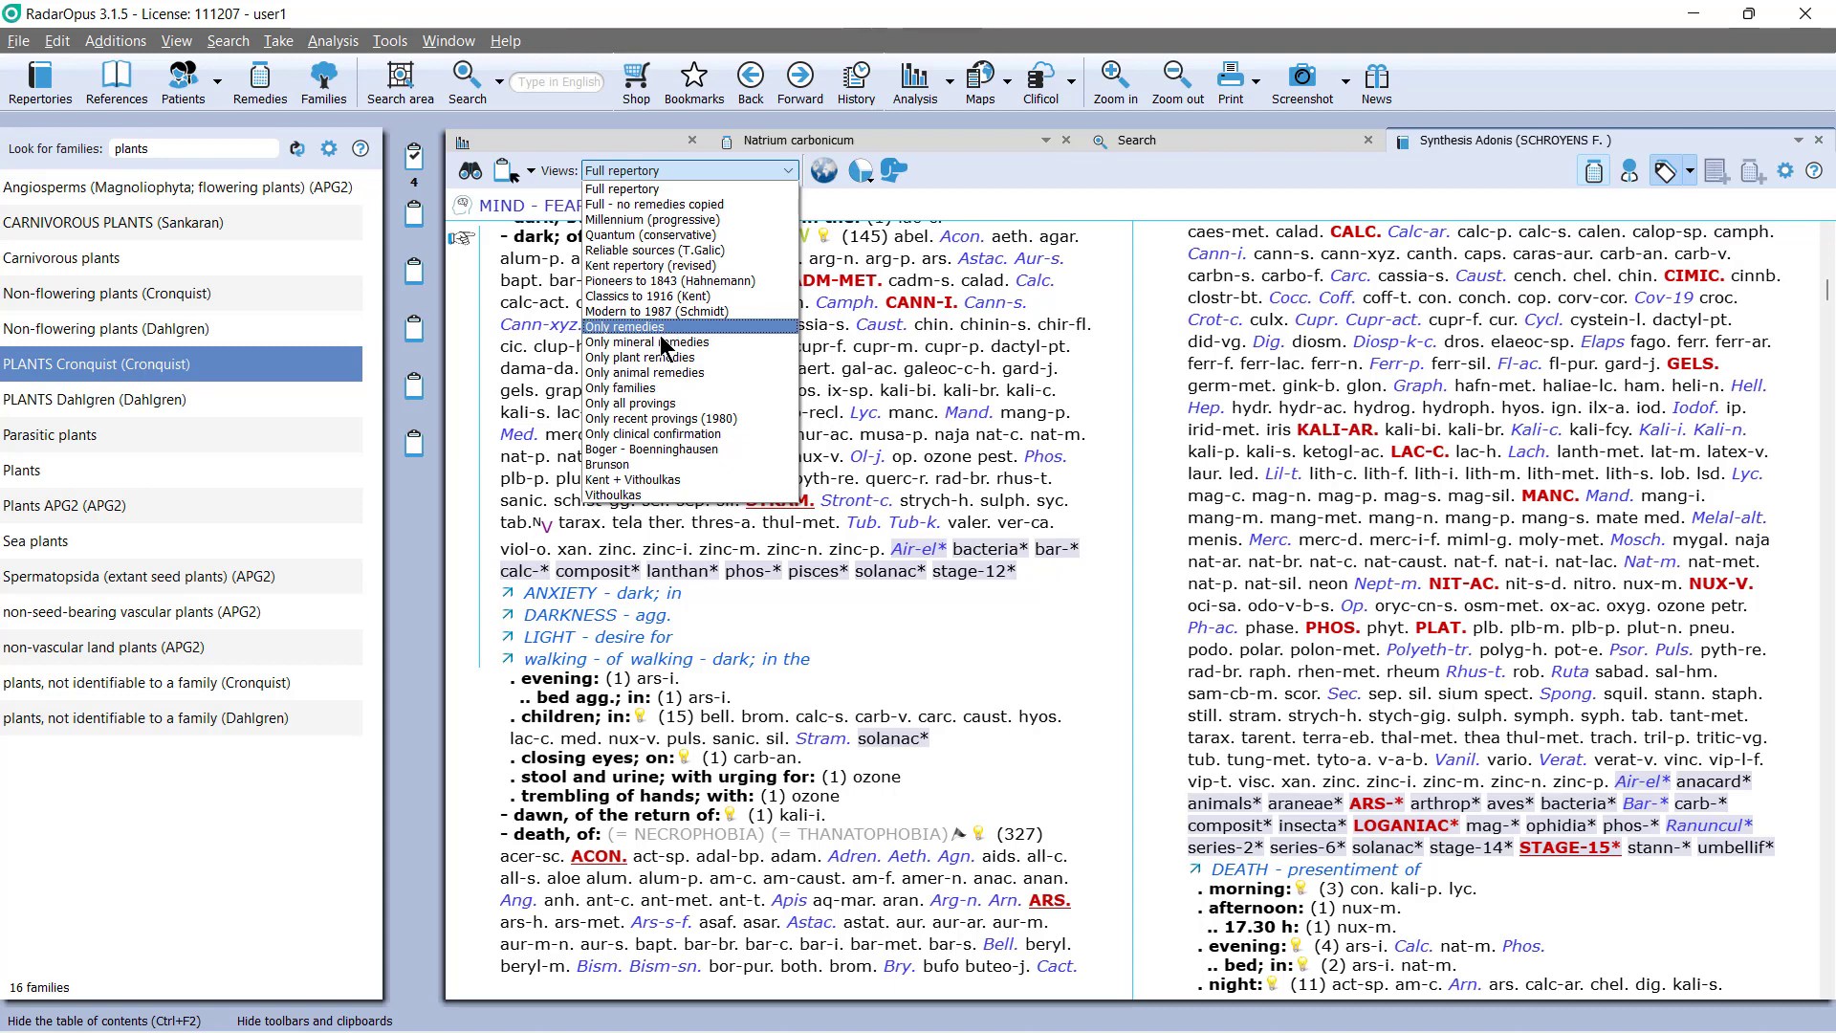
{"action": "key", "text": "Escape"}
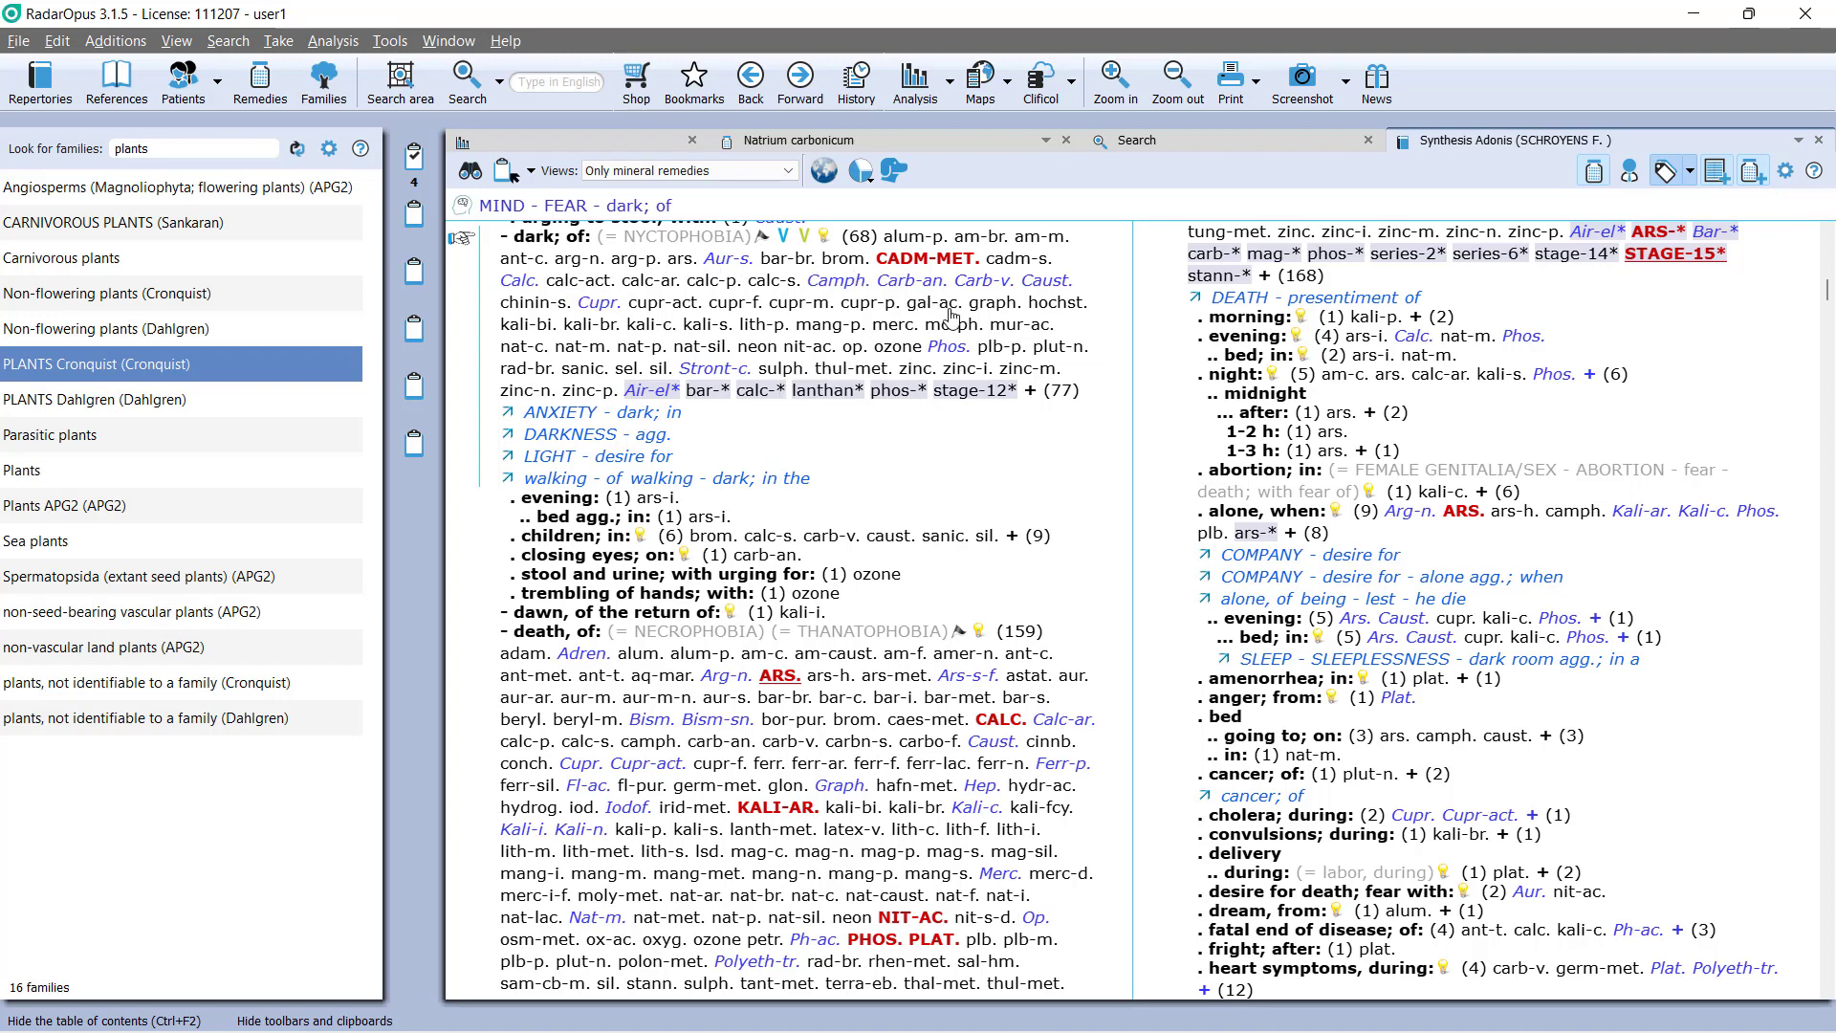
{"action": "left_click", "coordinate": [930, 91]}
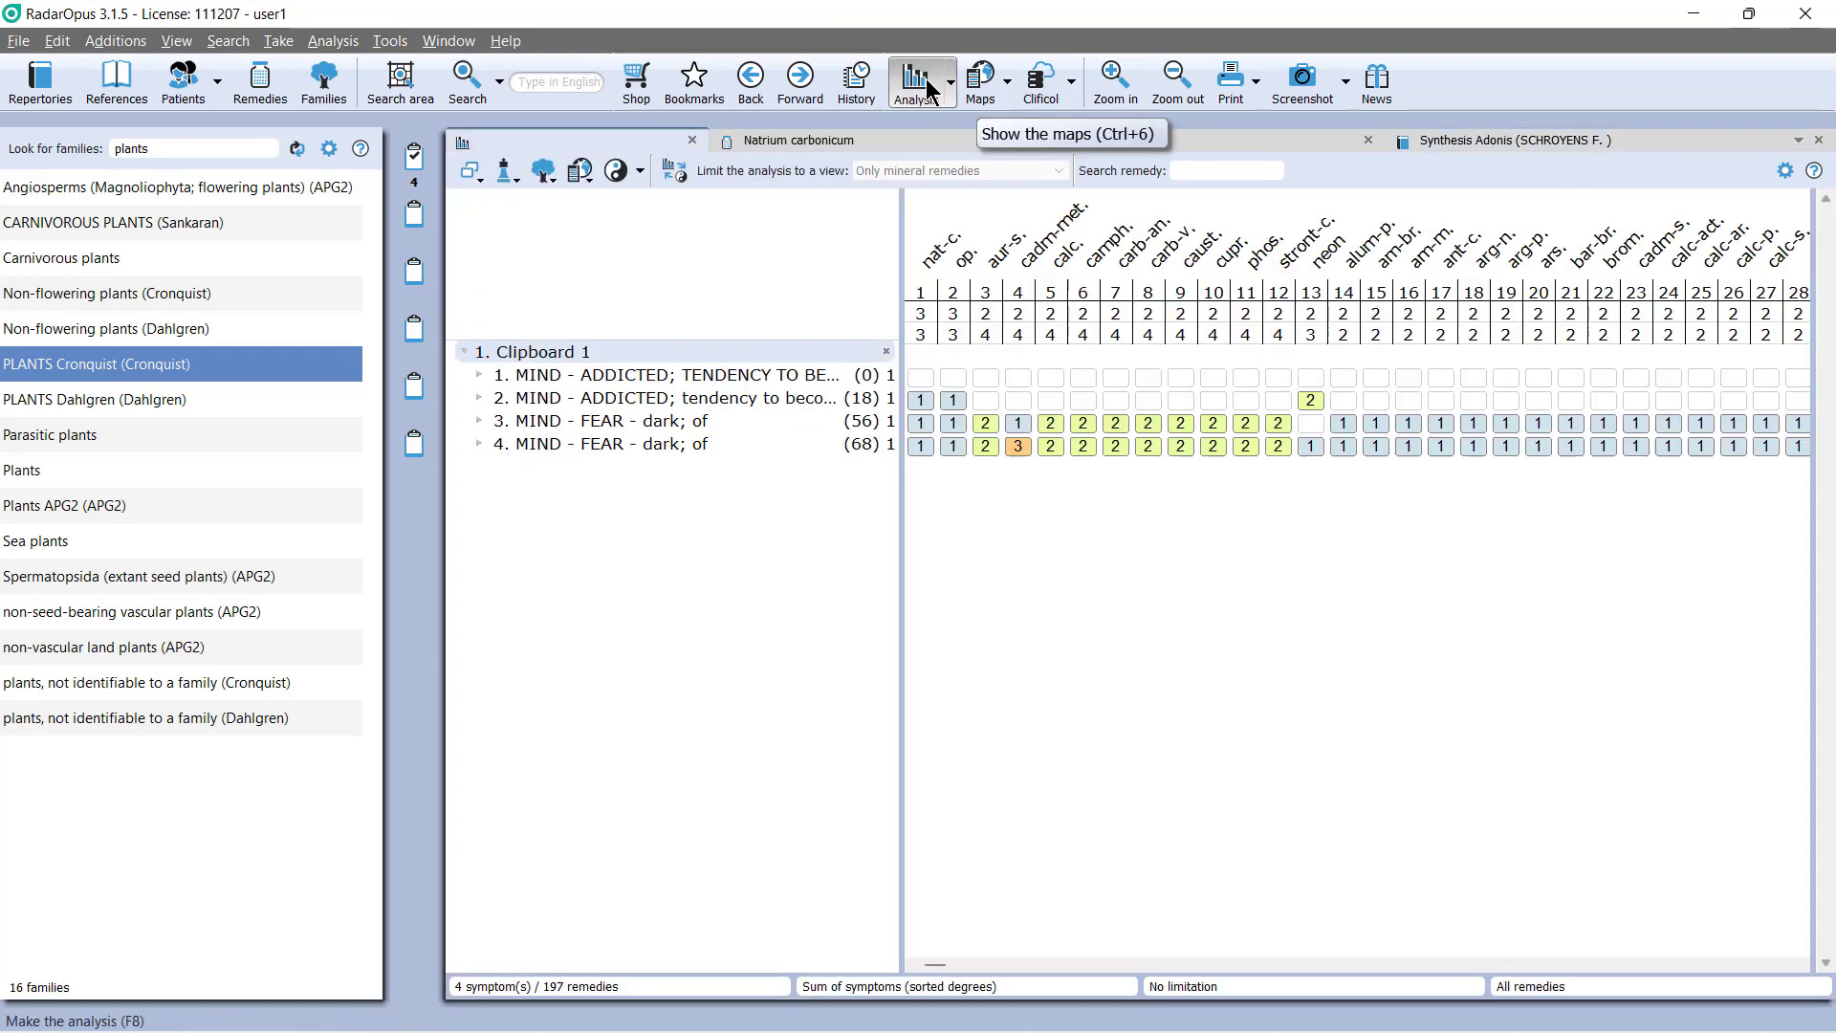